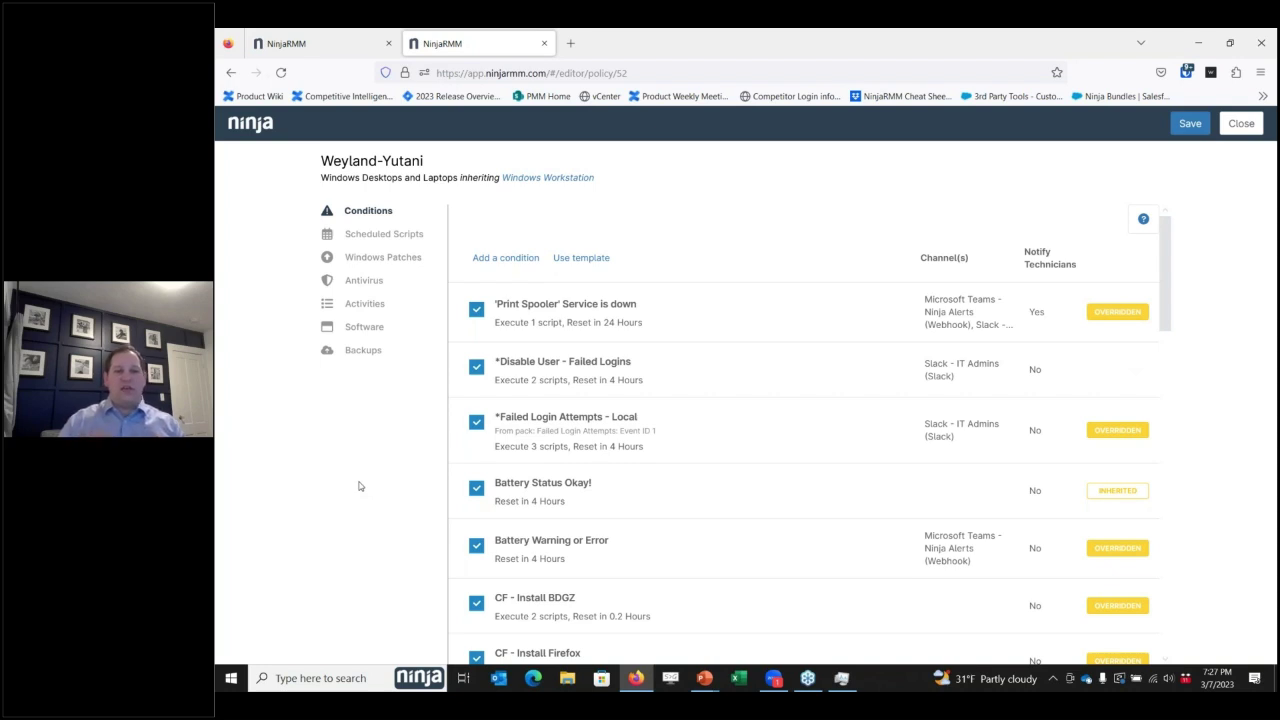
Step: Review the Weyland-Yutani policy's scheduled scripts and its full Windows patch management settings
left_click(404, 237)
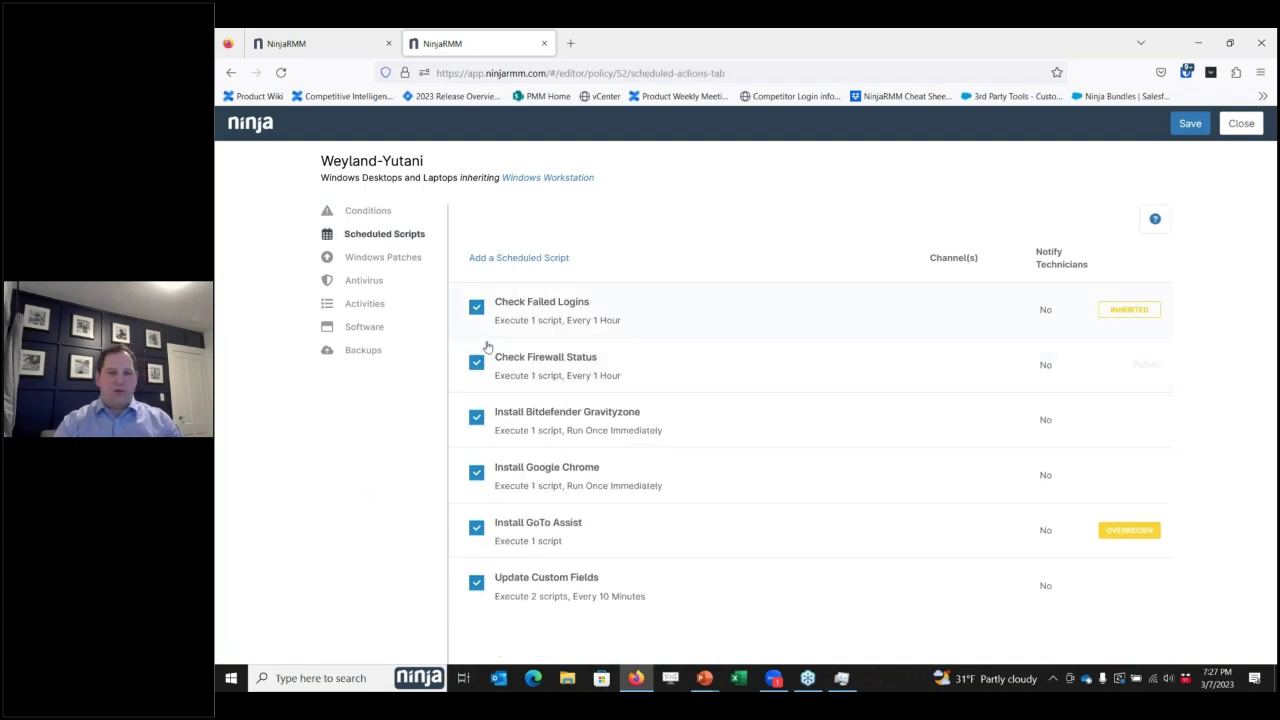
left_click(415, 258)
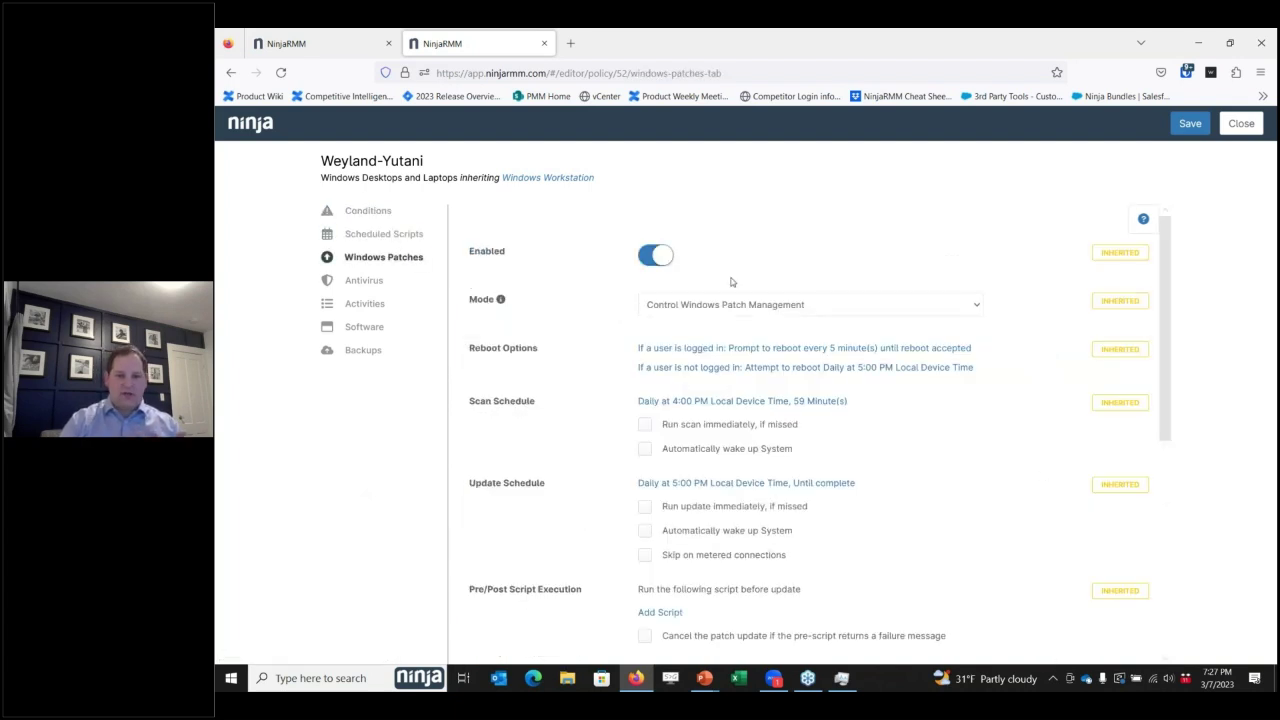
scroll(800, 472, "down", 10)
scroll(800, 472, "up", 10)
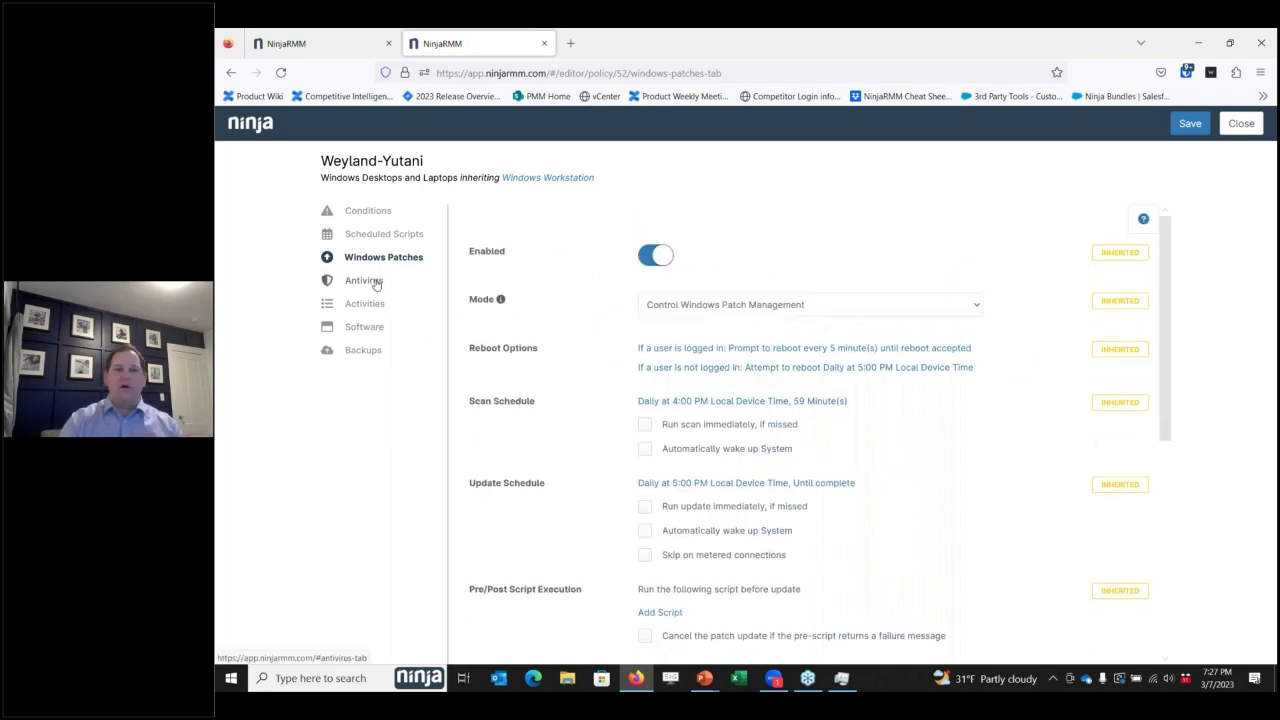
Step: Set the policy's antivirus to Bitdefender and look through its installation, scan schedule and advanced scan options
left_click(372, 282)
left_click(721, 229)
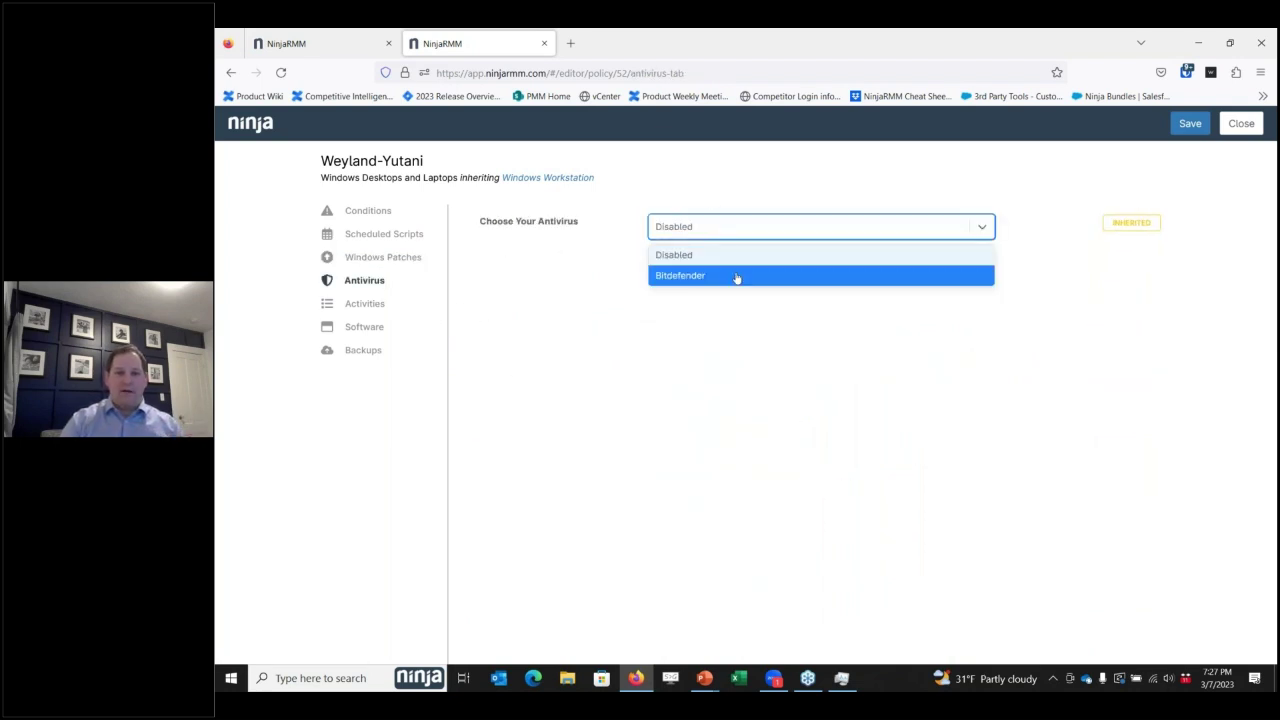
left_click(737, 277)
left_click(989, 370)
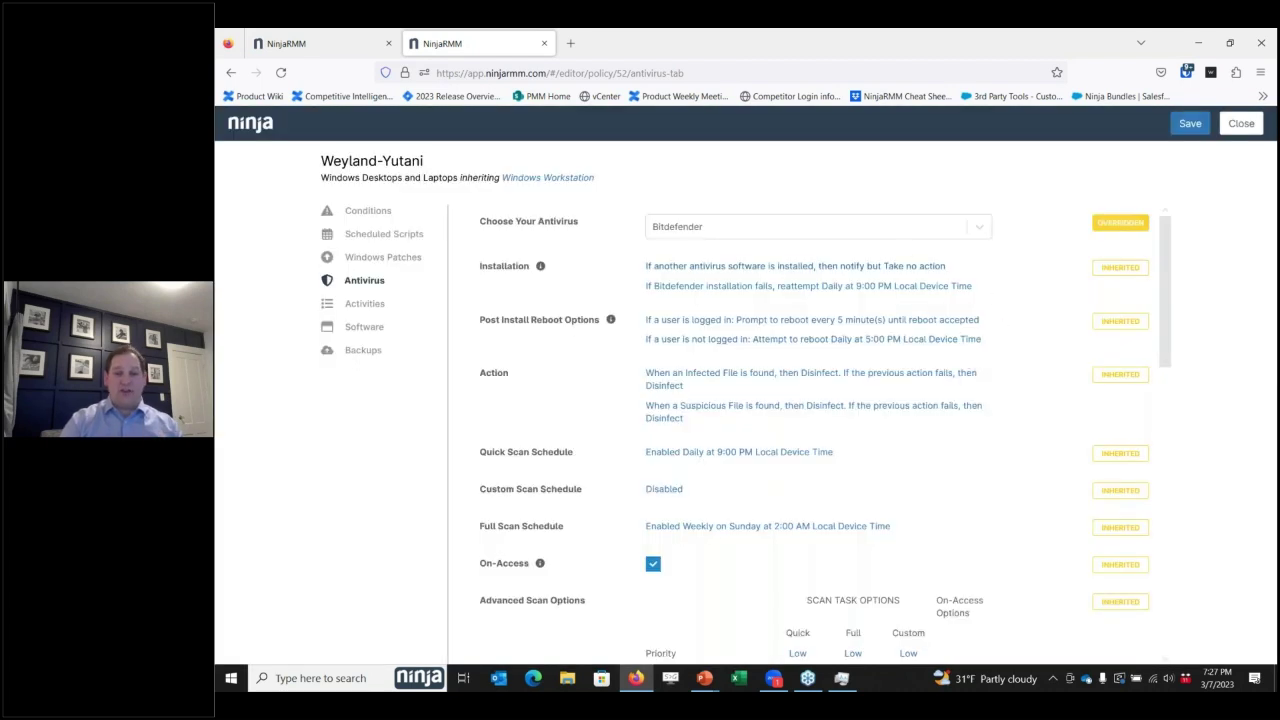
scroll(939, 455, "down", 1)
scroll(939, 455, "down", 10)
scroll(939, 455, "up", 11)
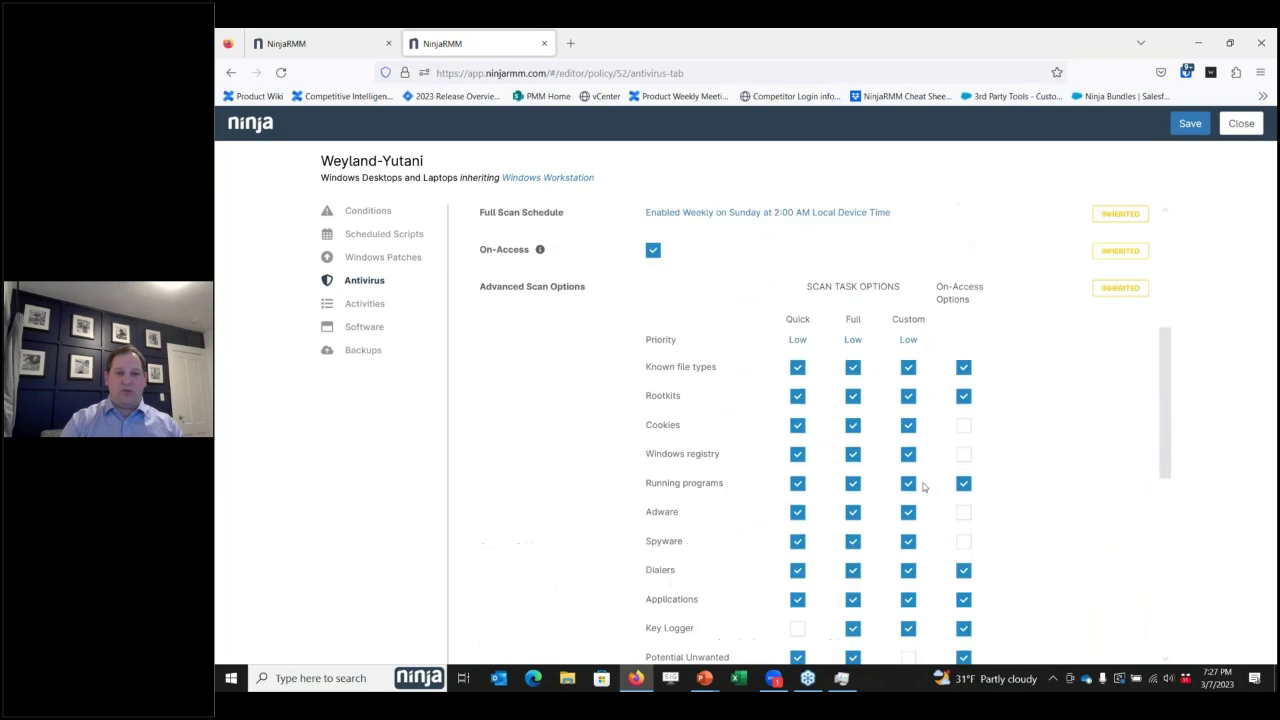
Step: Add all available vendors' products to the policy's software patch management
left_click(378, 332)
left_click(542, 256)
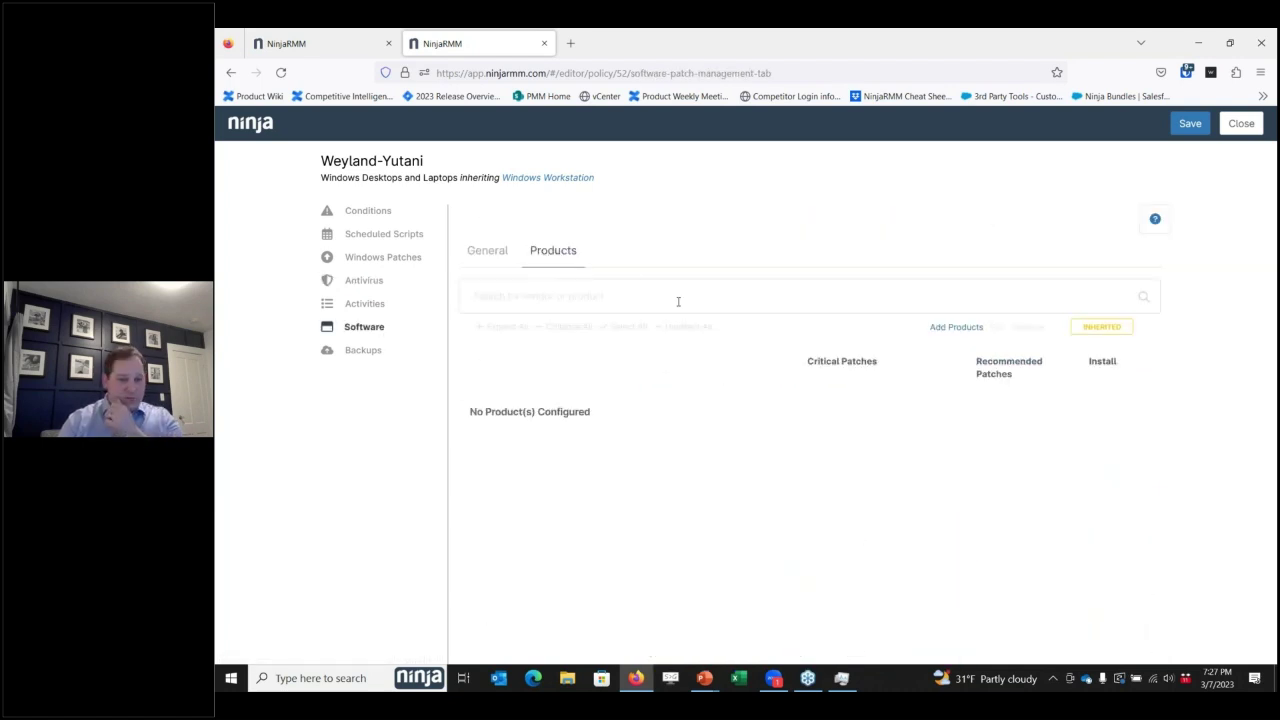
left_click(958, 328)
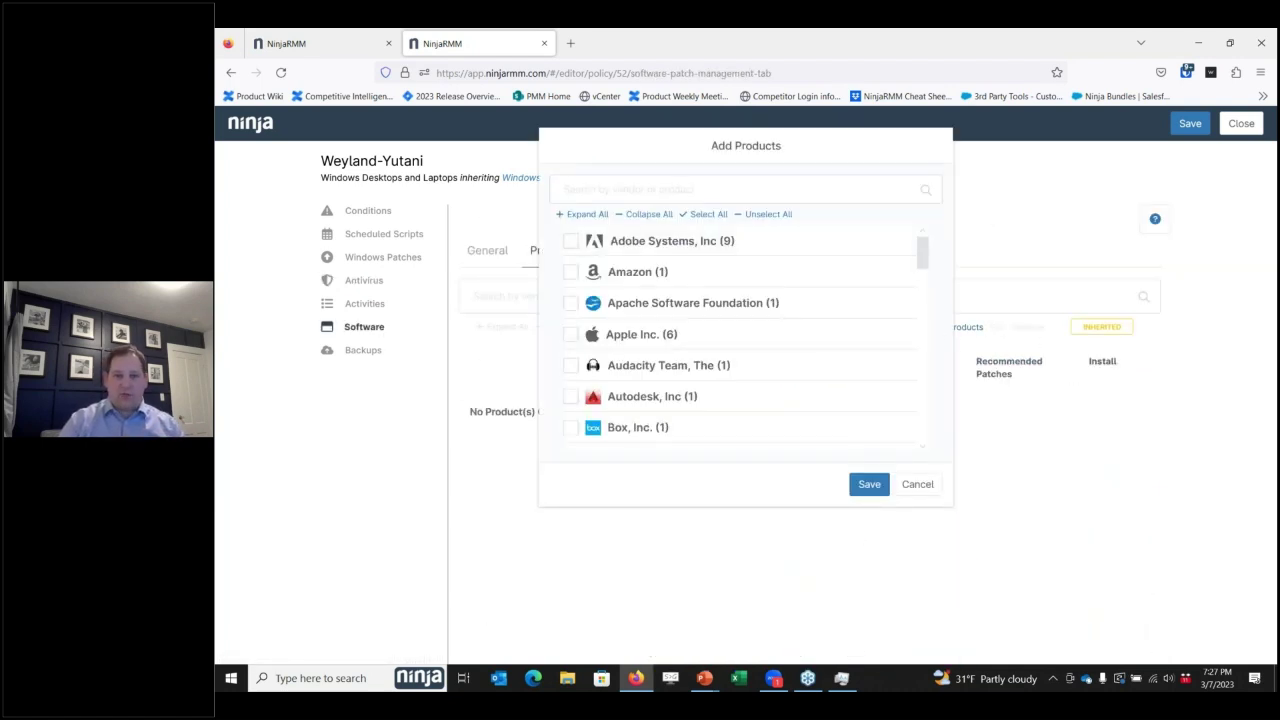
left_click(712, 216)
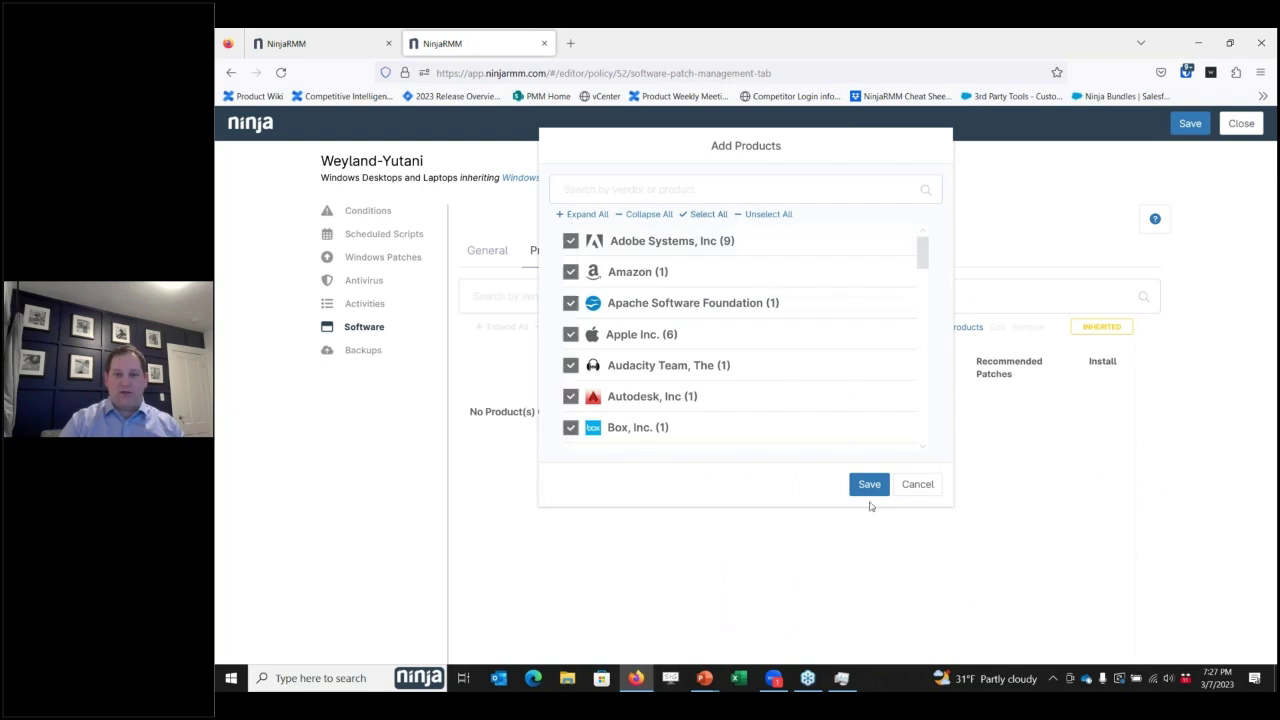
left_click(869, 485)
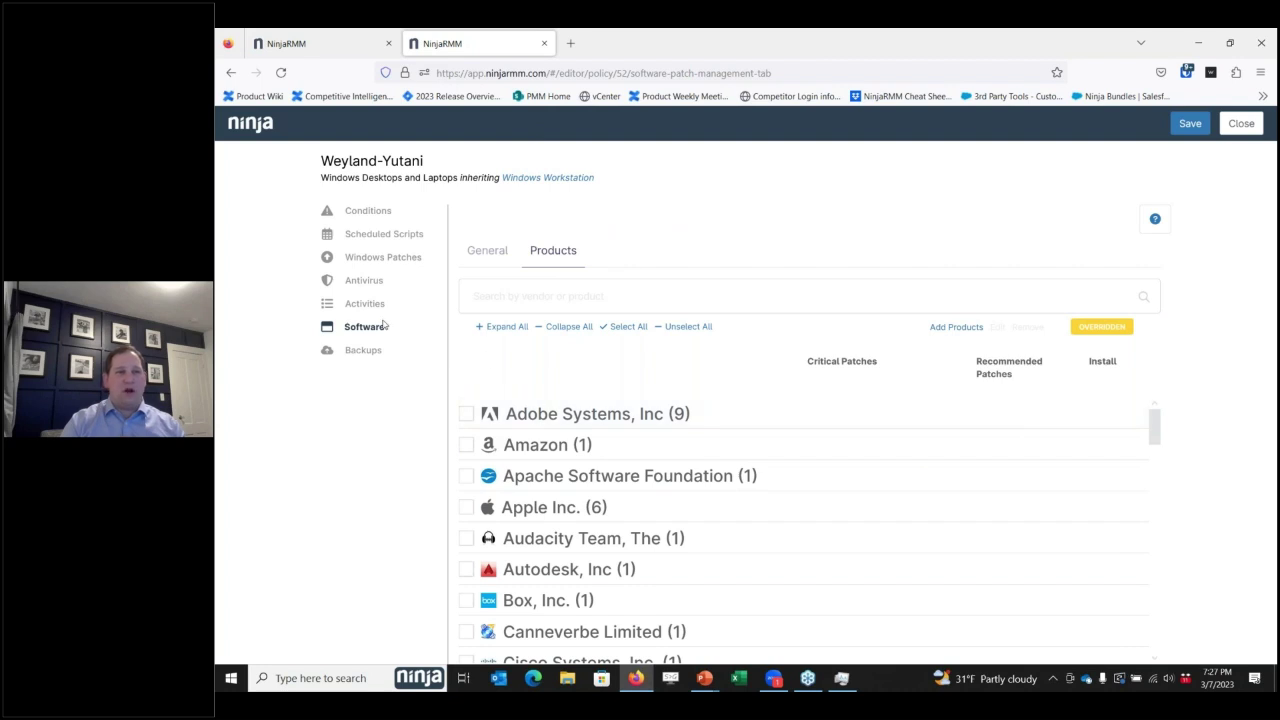
Step: Review the policy's backup plans and look through its list of conditions for the GoTo Installed entry
left_click(363, 350)
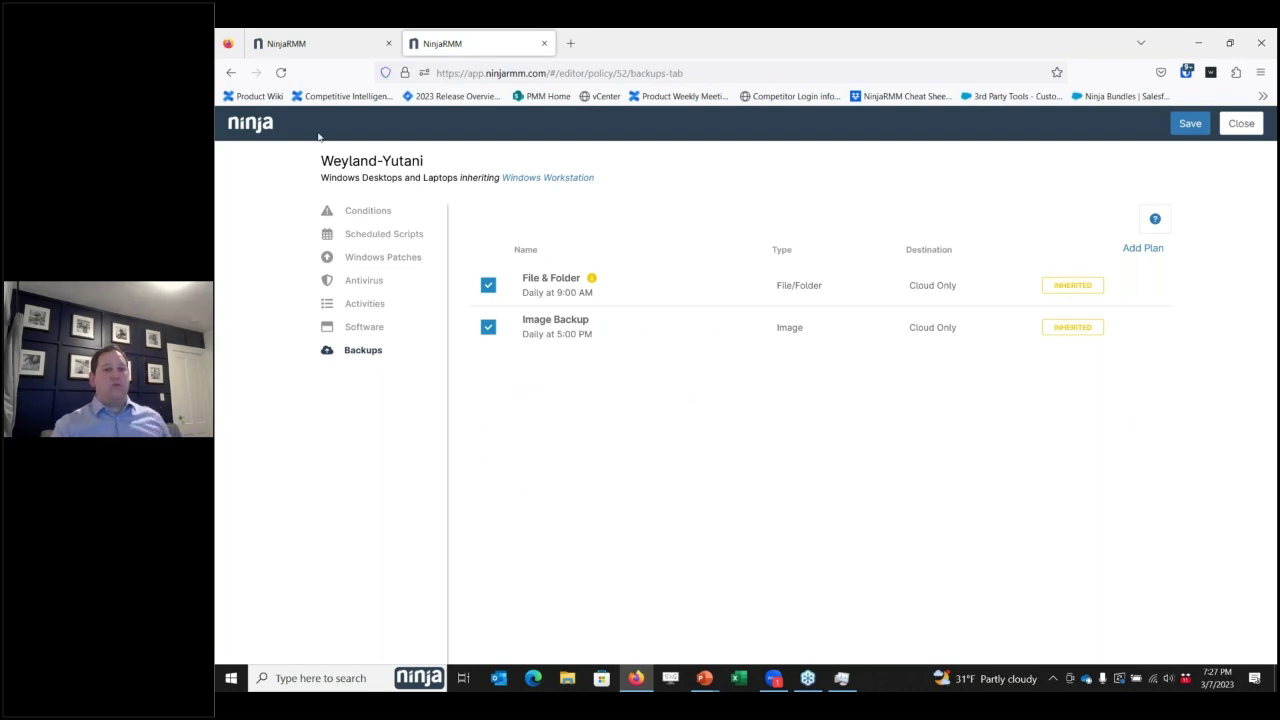
left_click(385, 214)
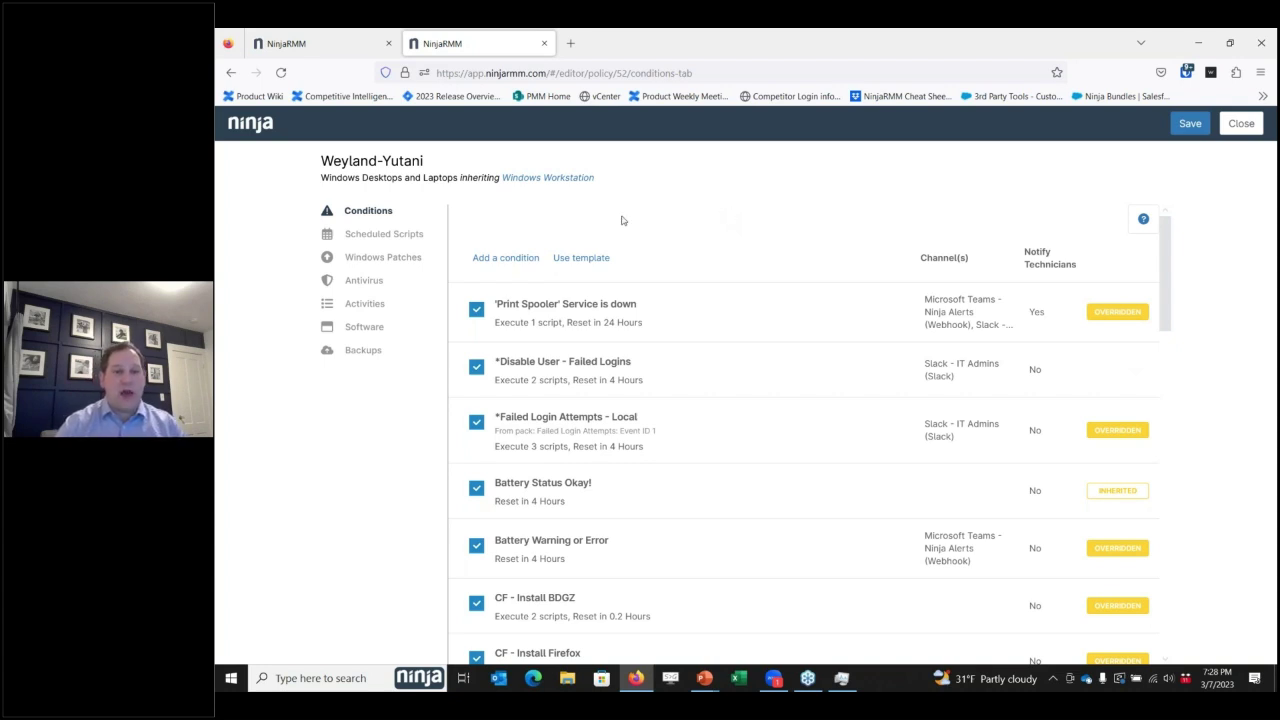
scroll(514, 443, "down", 5)
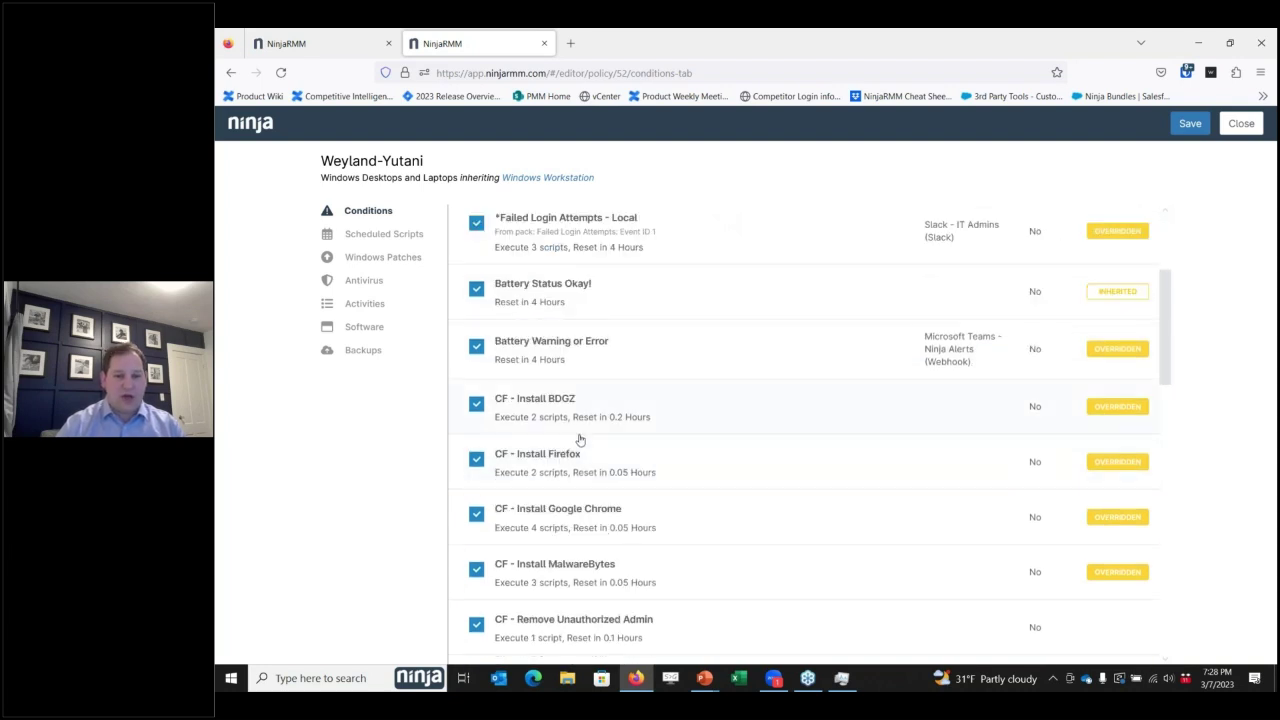
scroll(630, 480, "down", 2)
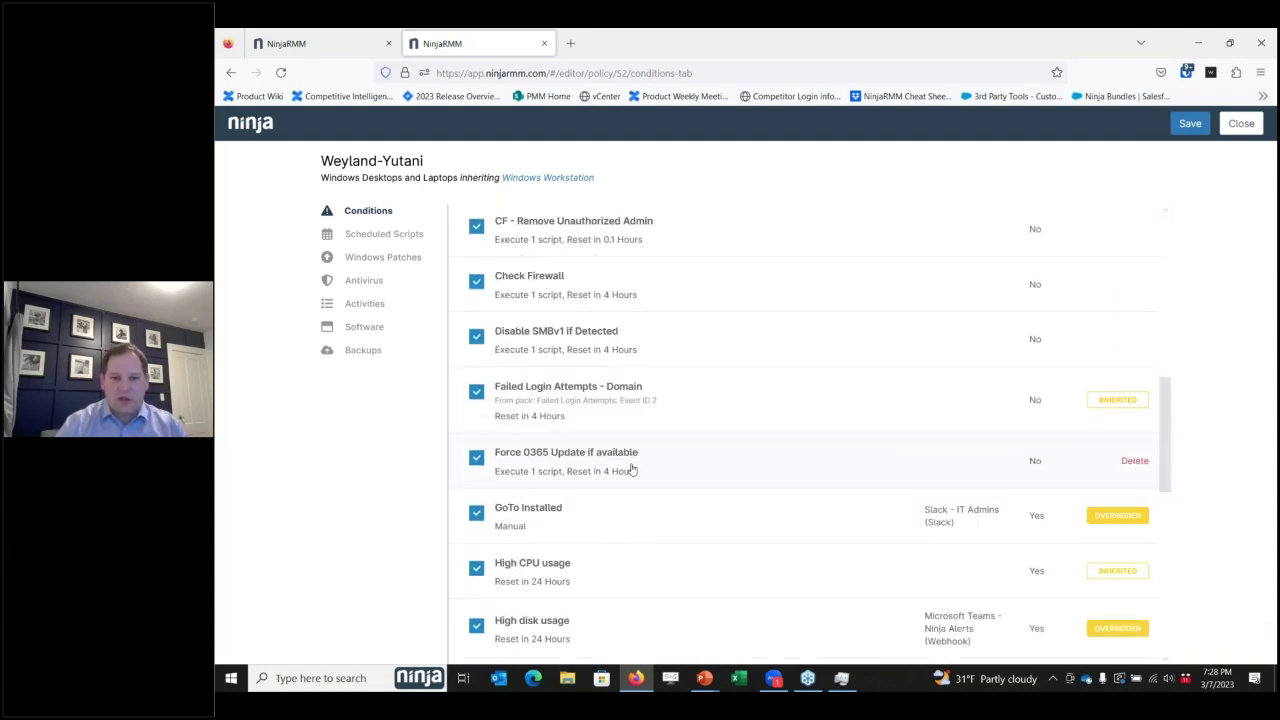
scroll(630, 483, "down", 2)
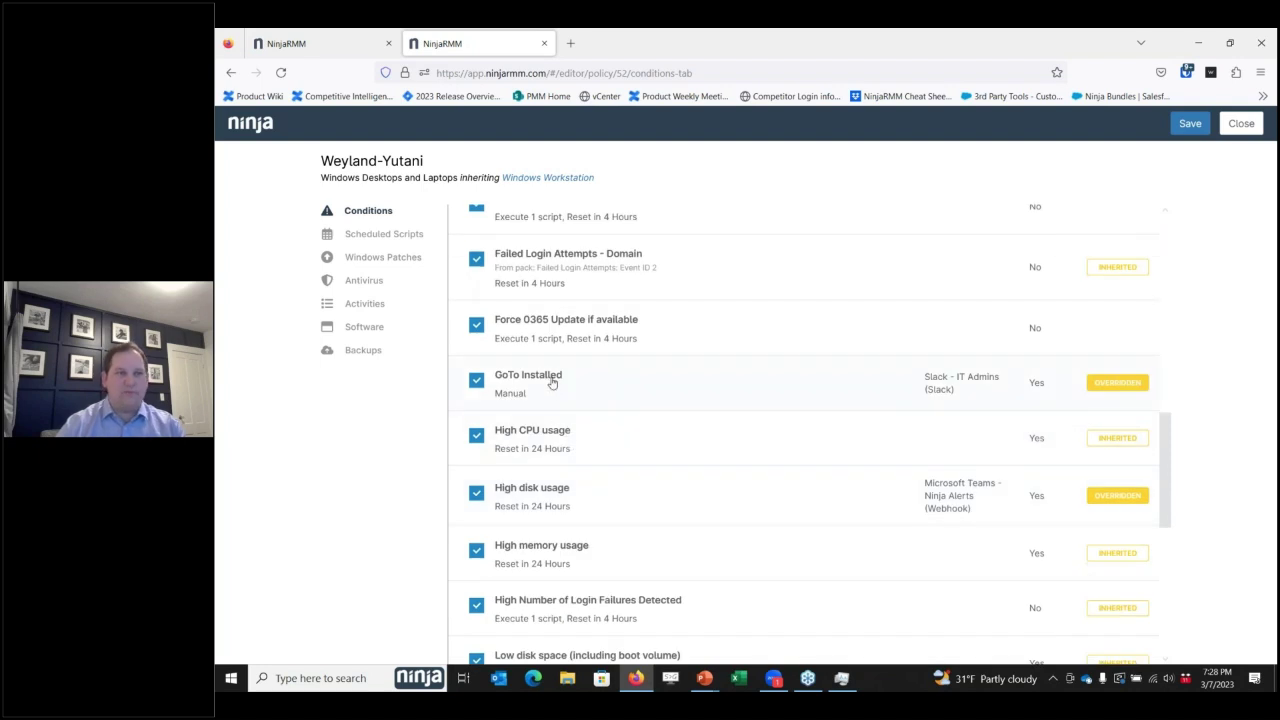
Step: Open the GoTo Installed condition and examine its software presence criteria without changing them
left_click(551, 383)
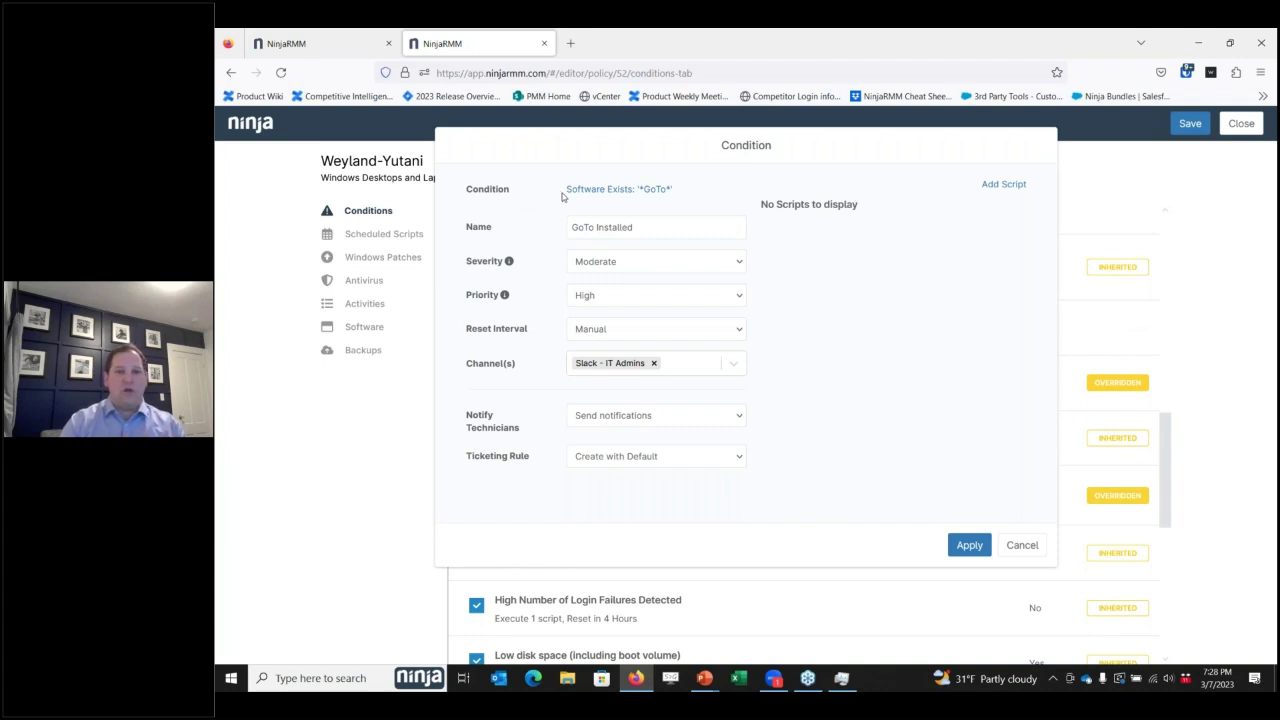
left_click(598, 192)
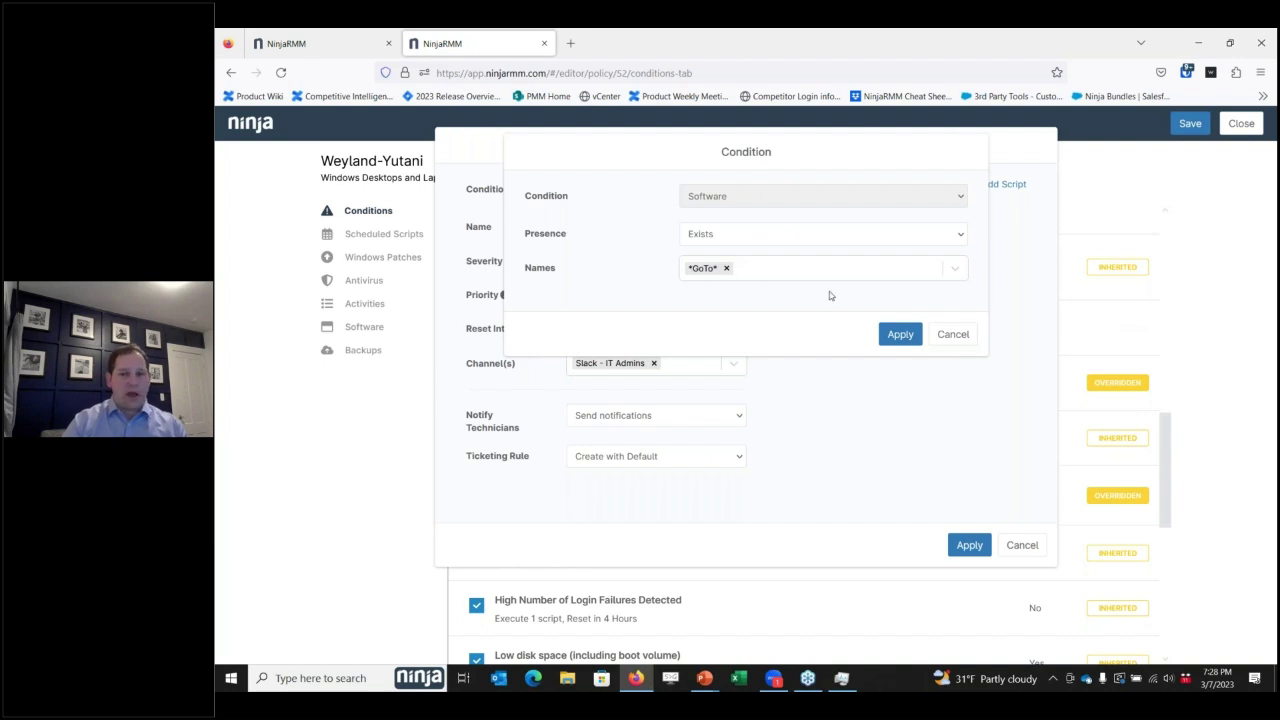
left_click(957, 338)
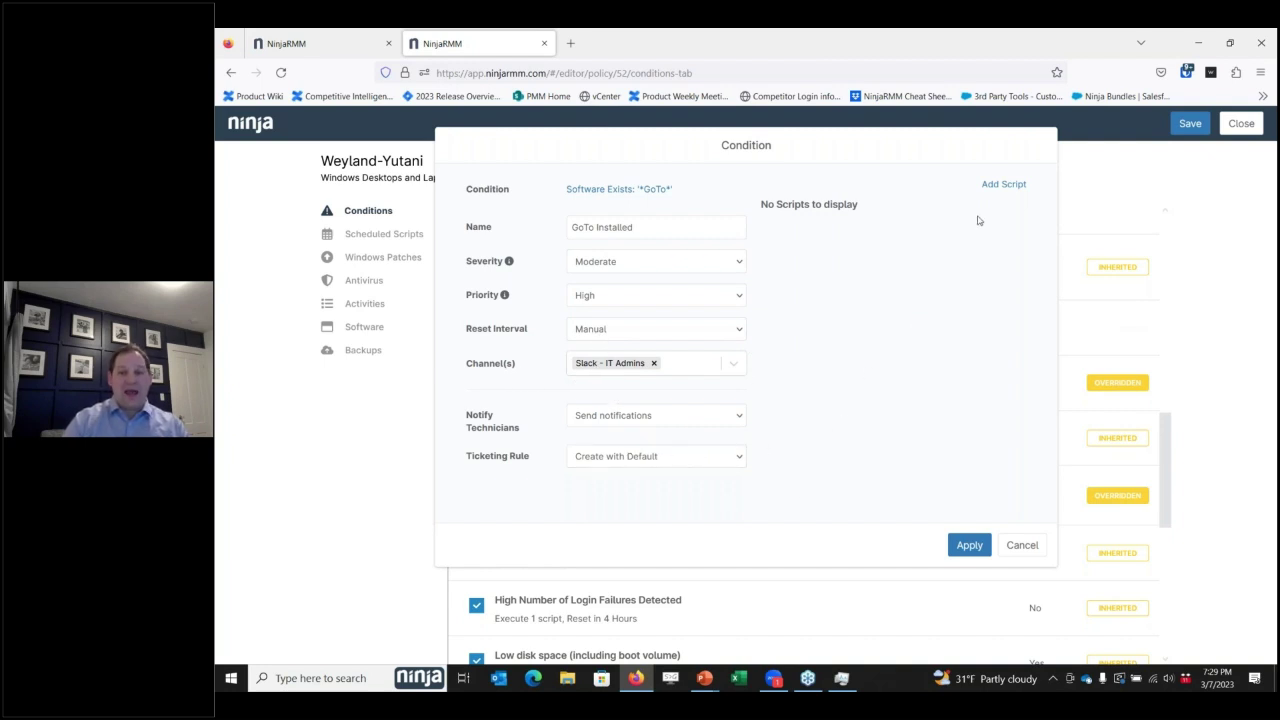
Step: Try adding the Uninstall Application script with the parameter goto to the GoTo Installed condition, then cancel the edit
left_click(1003, 185)
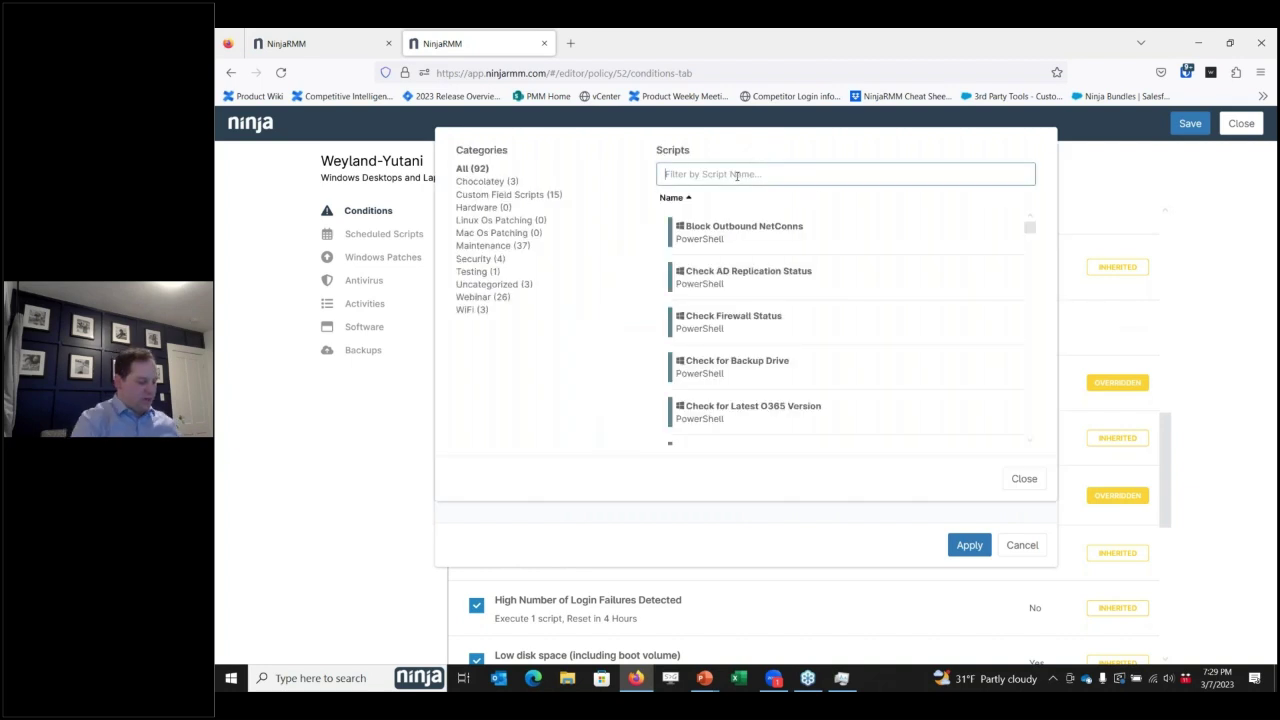
type("uninstall")
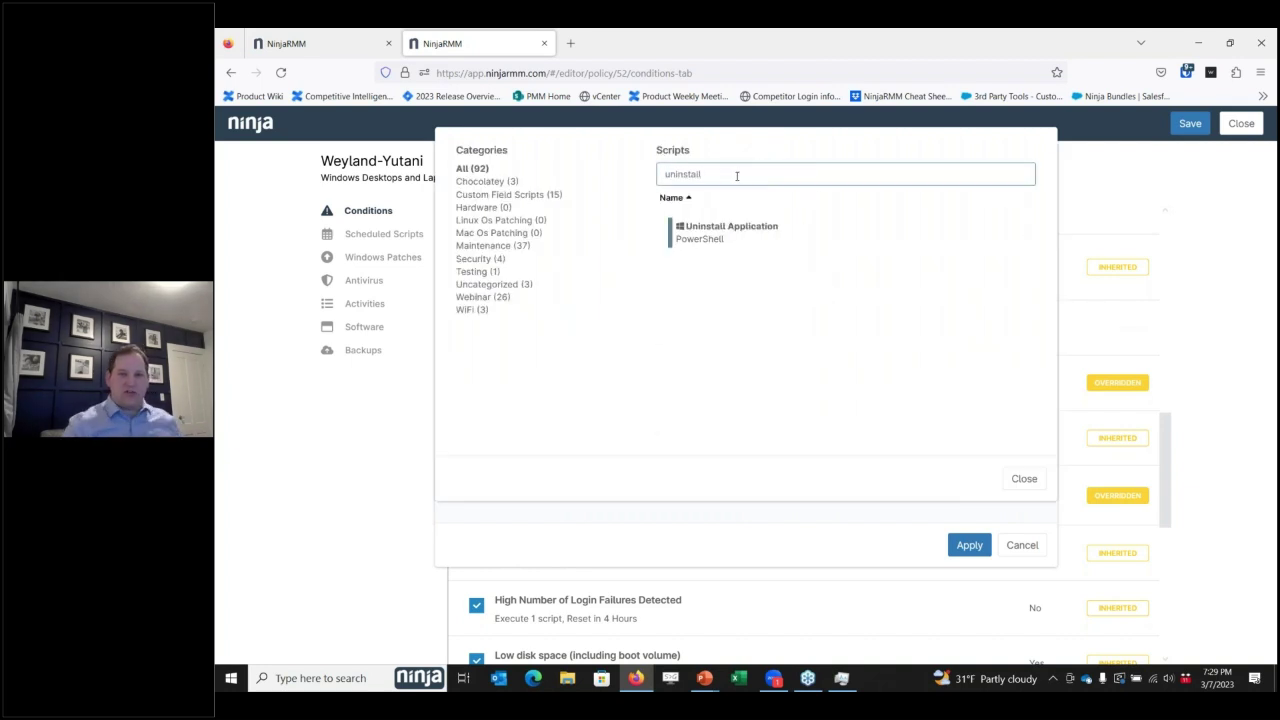
left_click(749, 240)
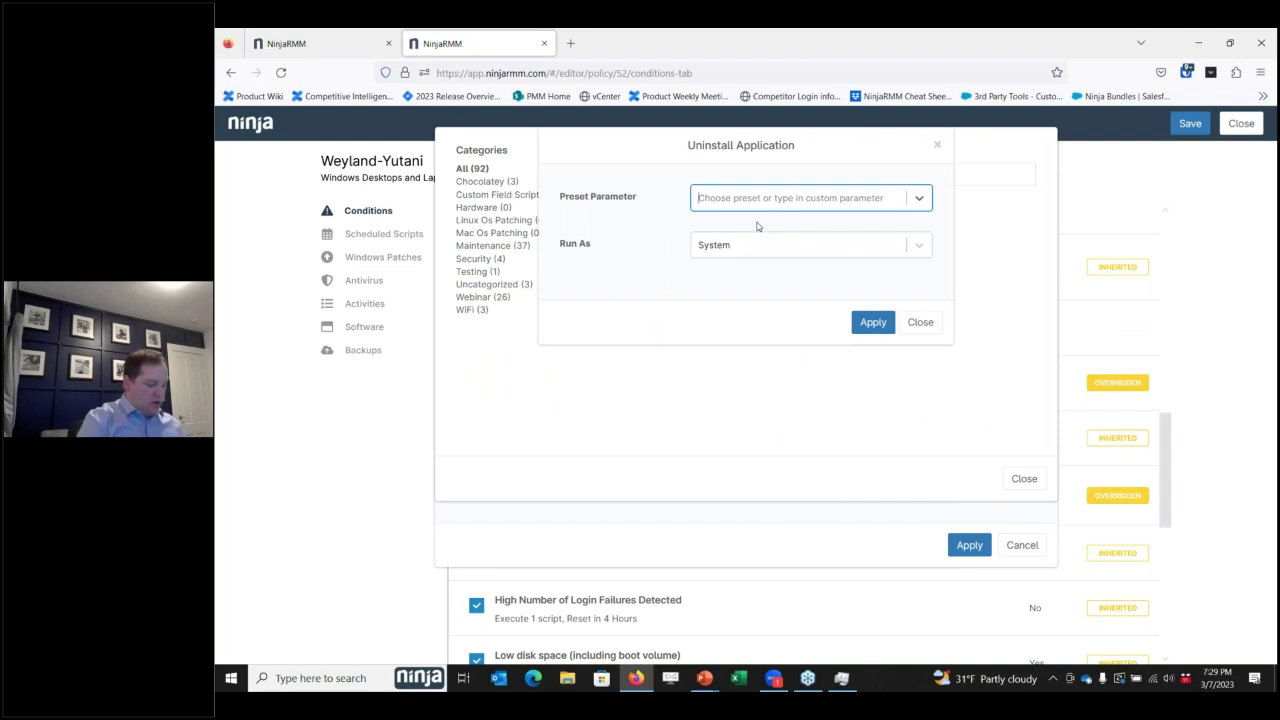
type("goto")
left_click(757, 228)
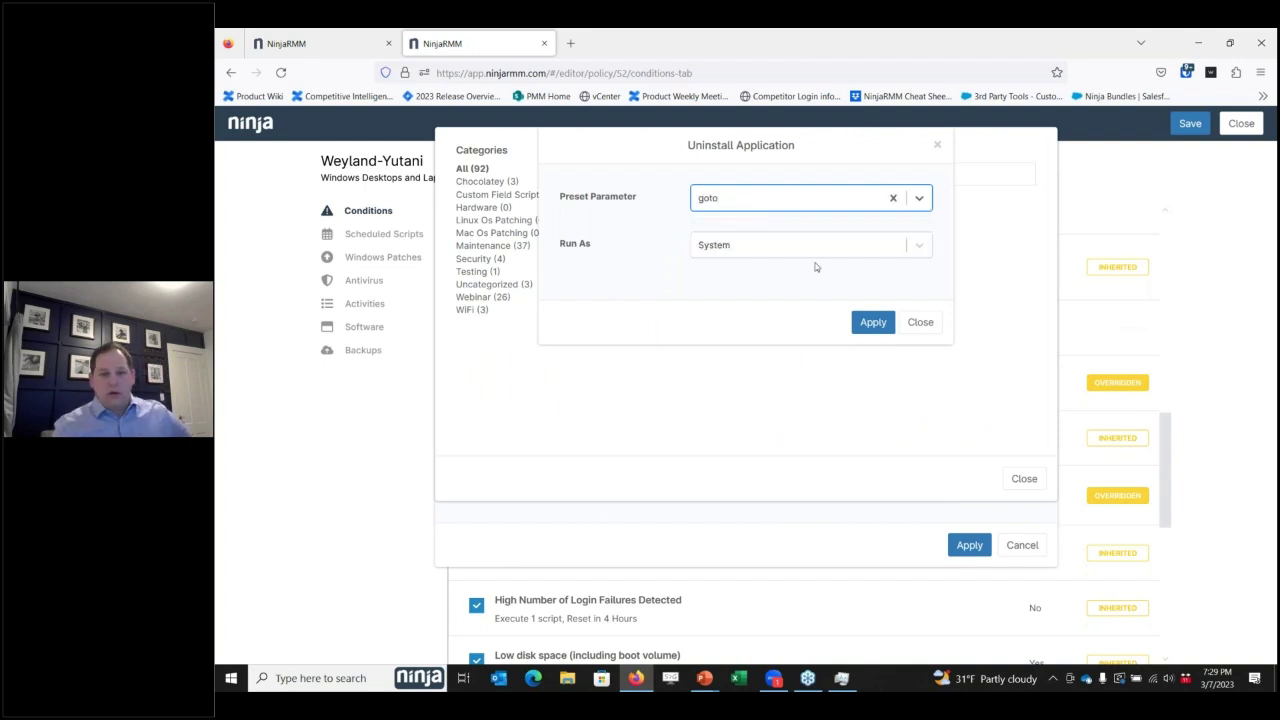
left_click(754, 202)
left_click(722, 232)
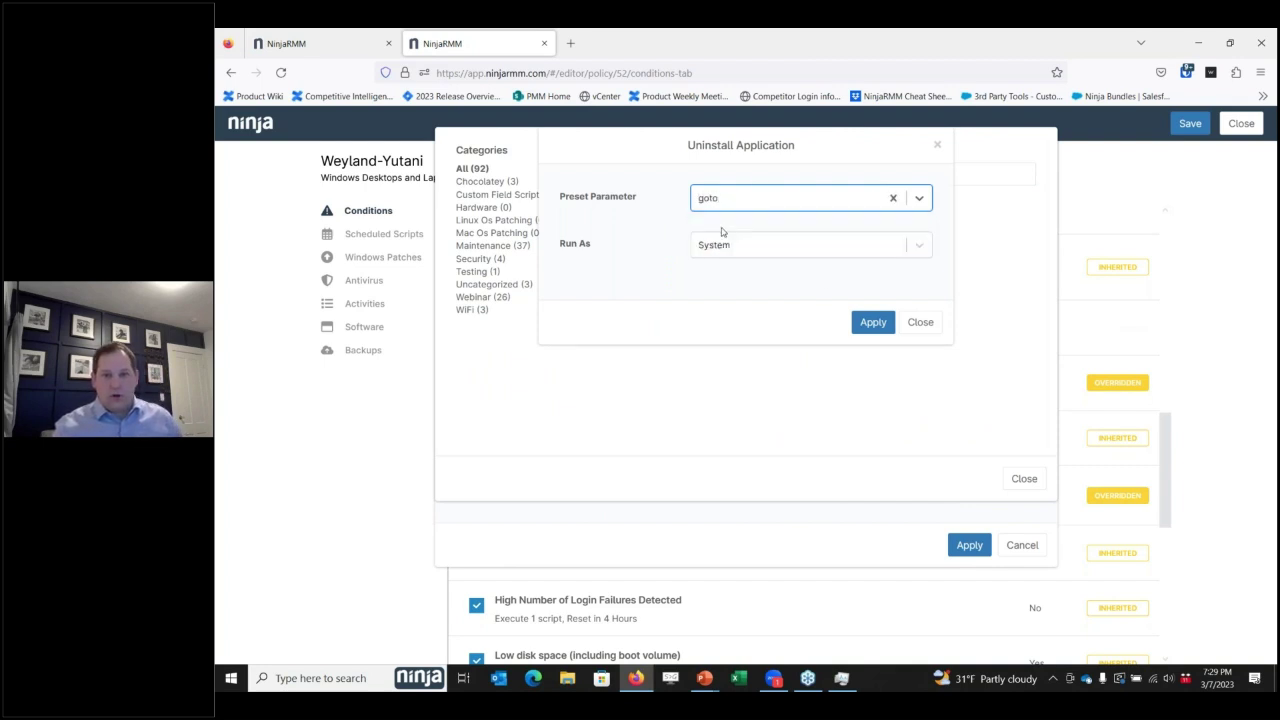
left_click(872, 322)
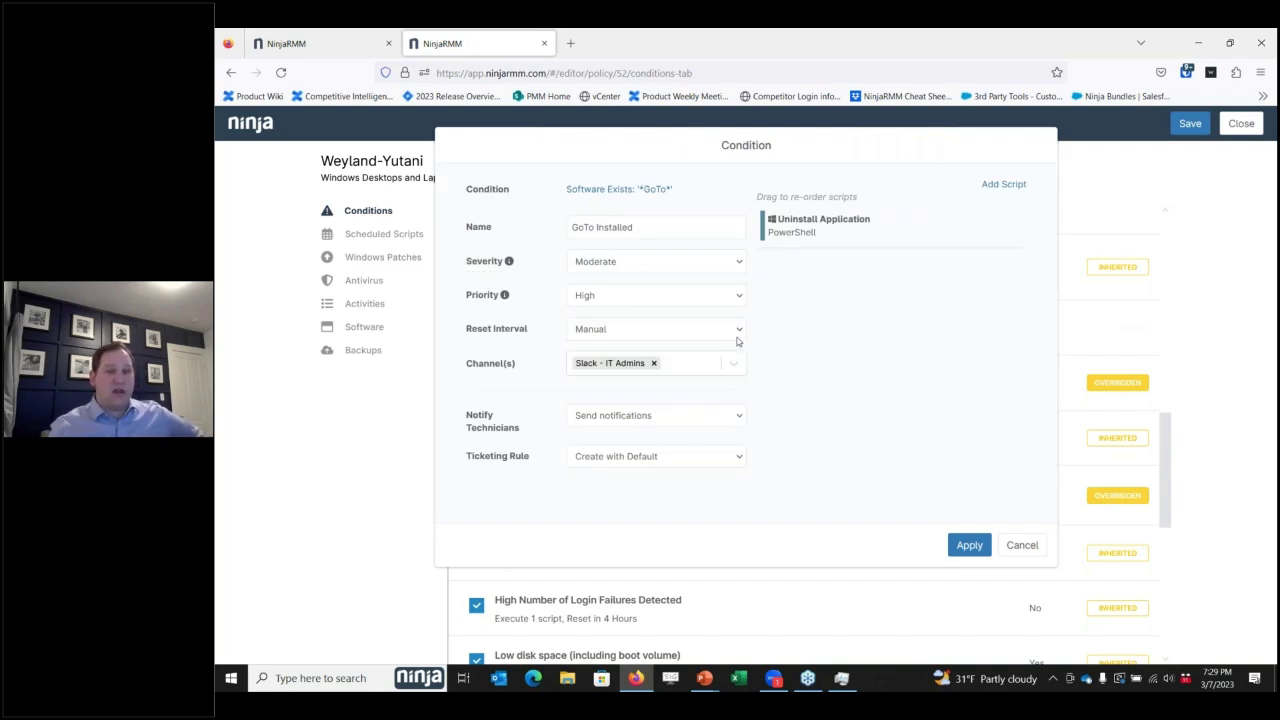
mouse_move(1027, 322)
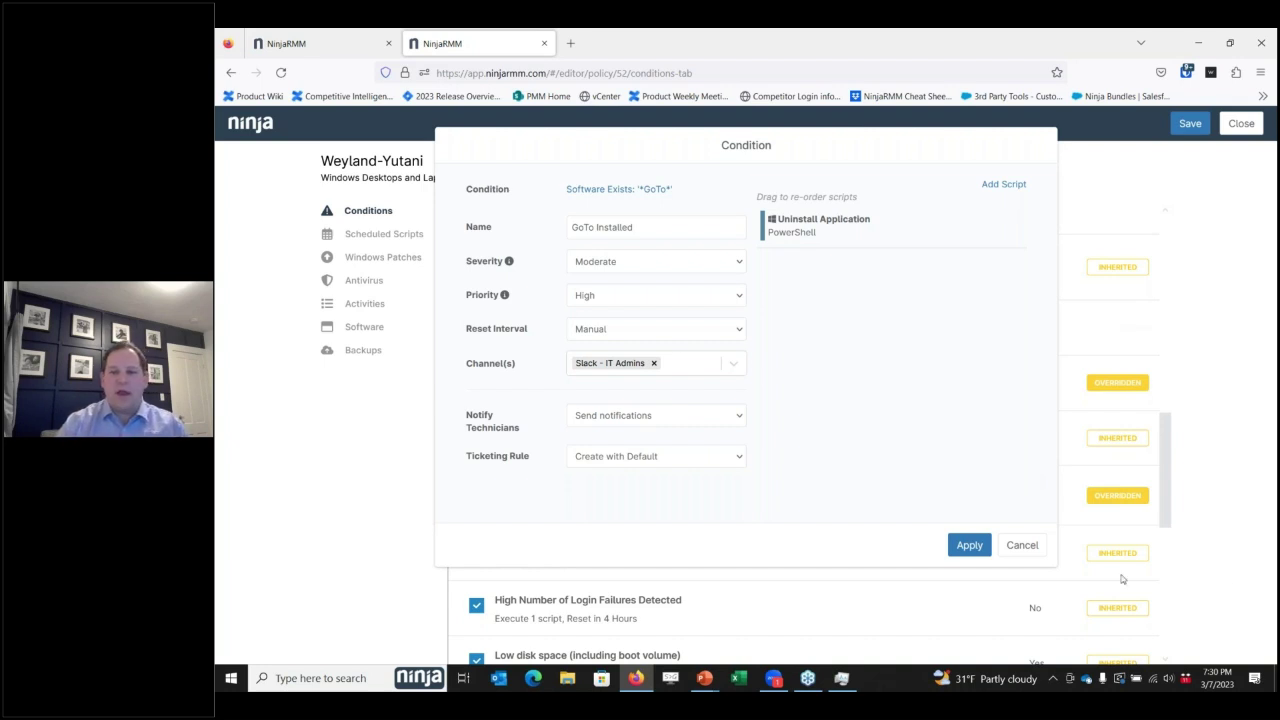
left_click(1022, 545)
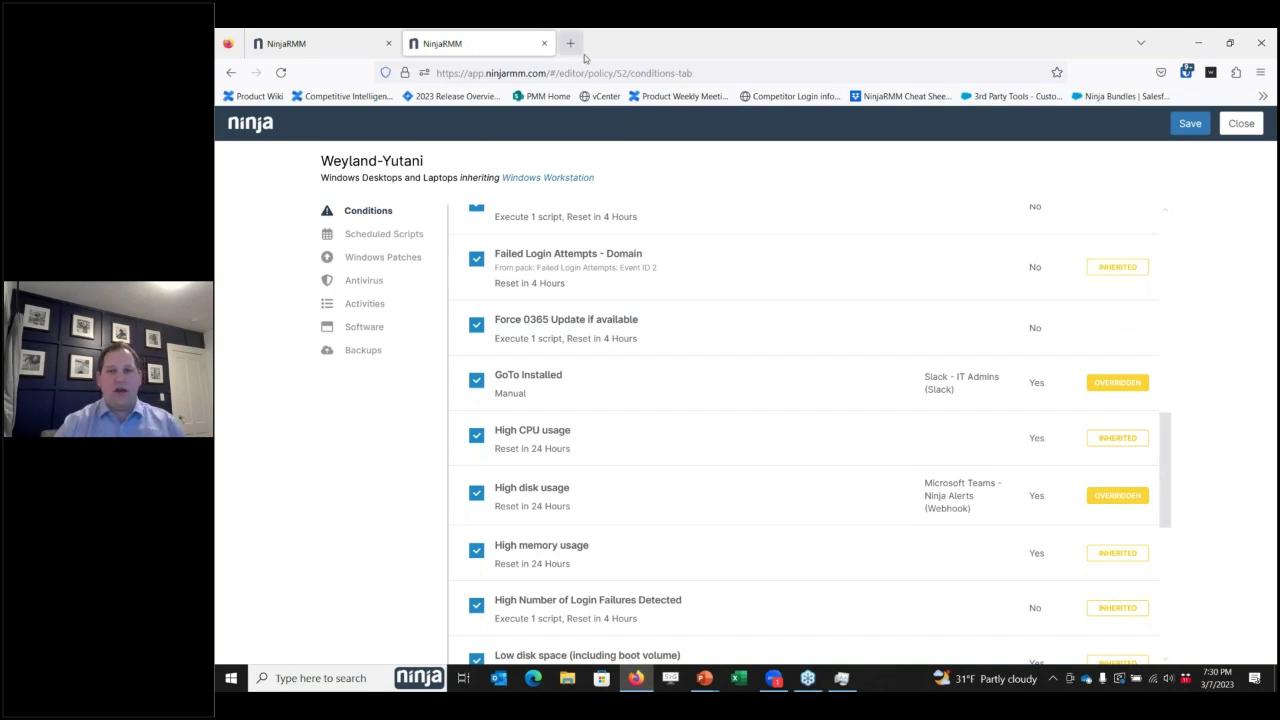
Step: Close the policy editor discarding all unsaved changes, and open the overview of device DESKTOP-Q88DOQG
left_click(1240, 124)
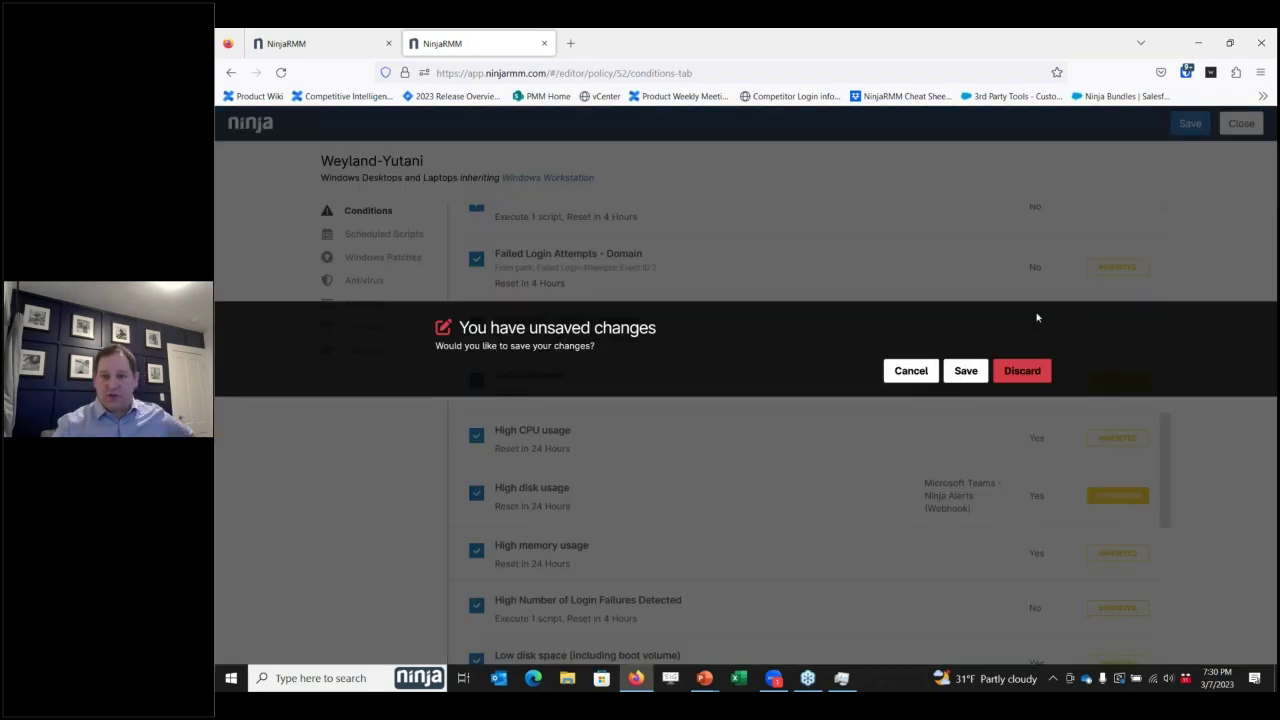
left_click(1020, 367)
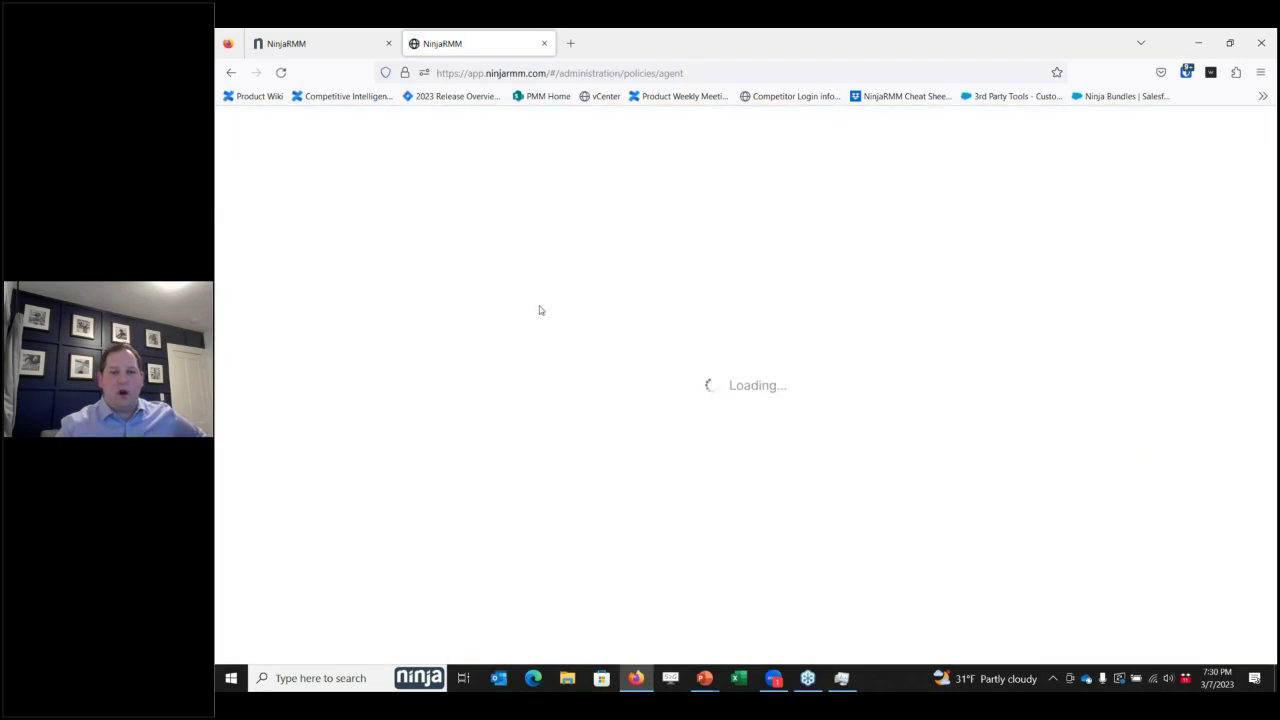
left_click(228, 129)
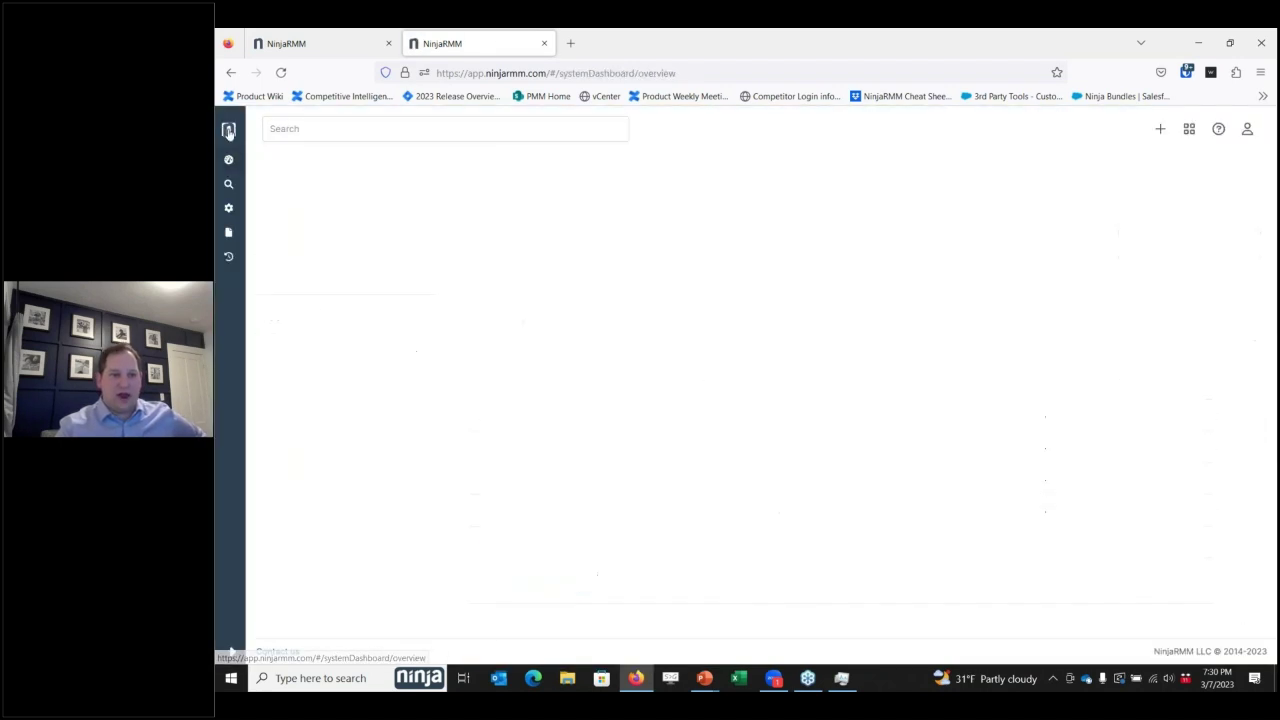
left_click(305, 422)
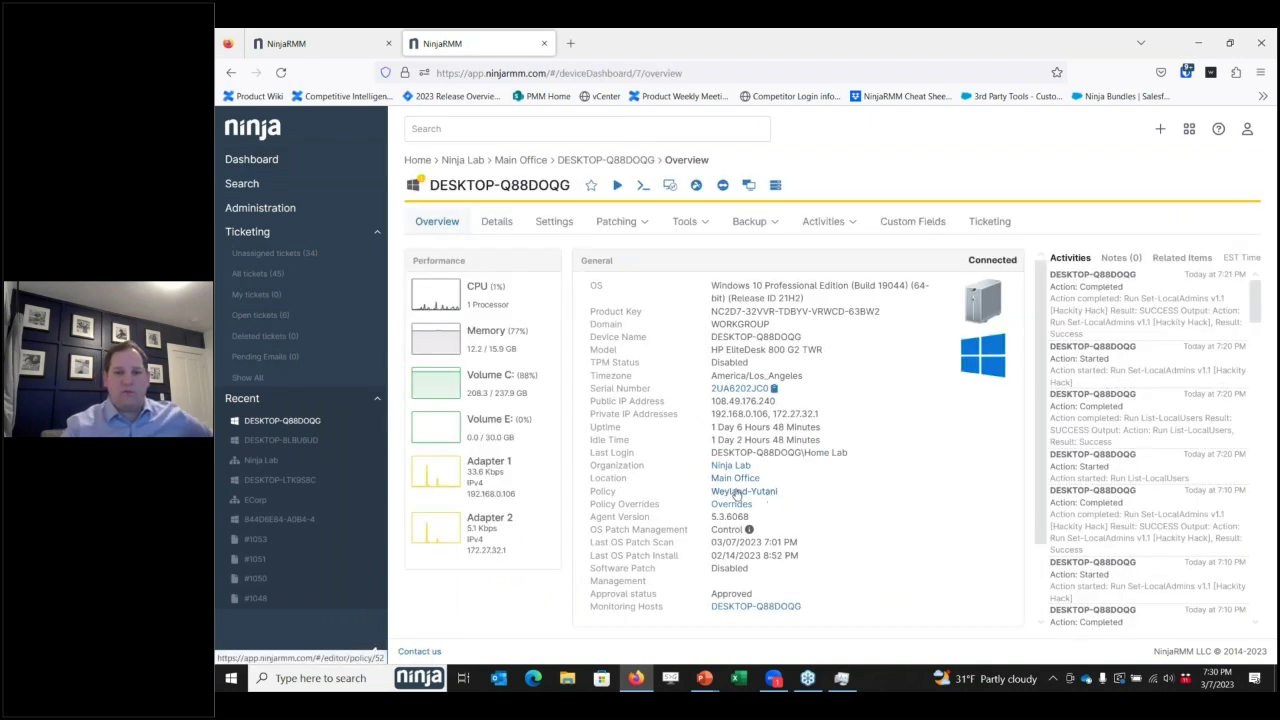
Step: Find the native Install Application script among the scripts to run on DESKTOP-Q88DOQG and open its settings
left_click(617, 185)
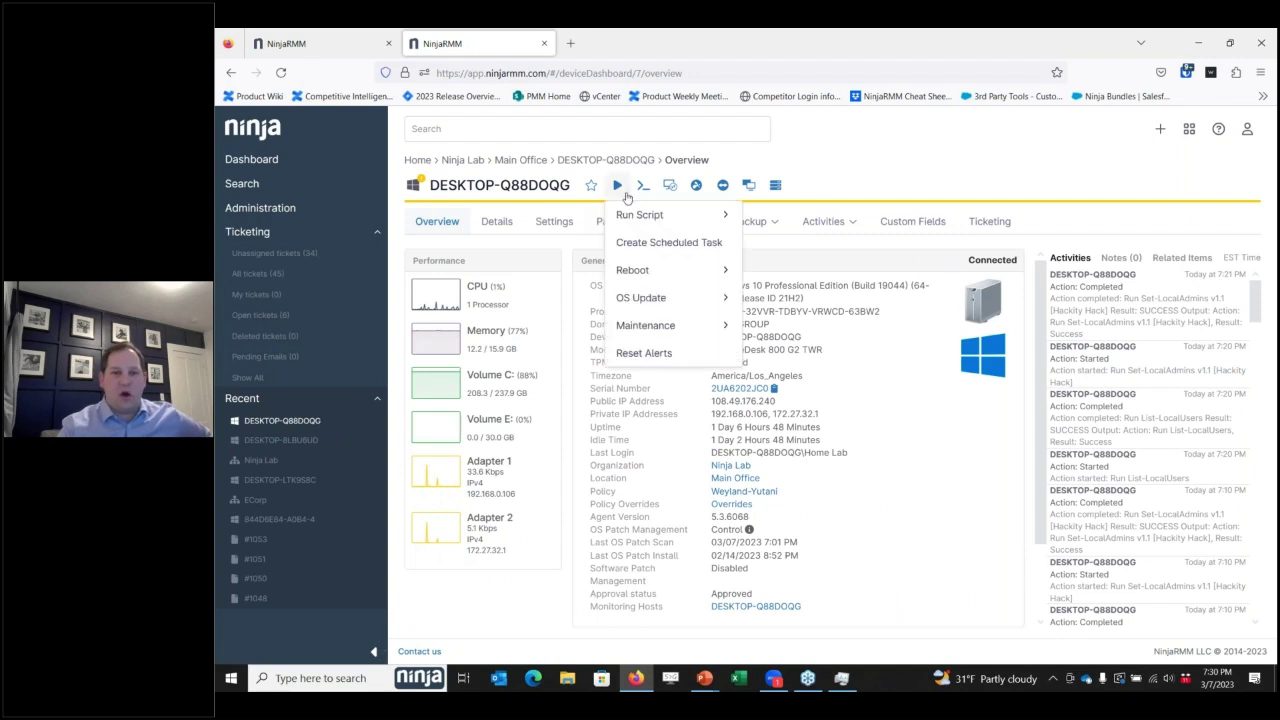
mouse_move(638, 214)
left_click(802, 216)
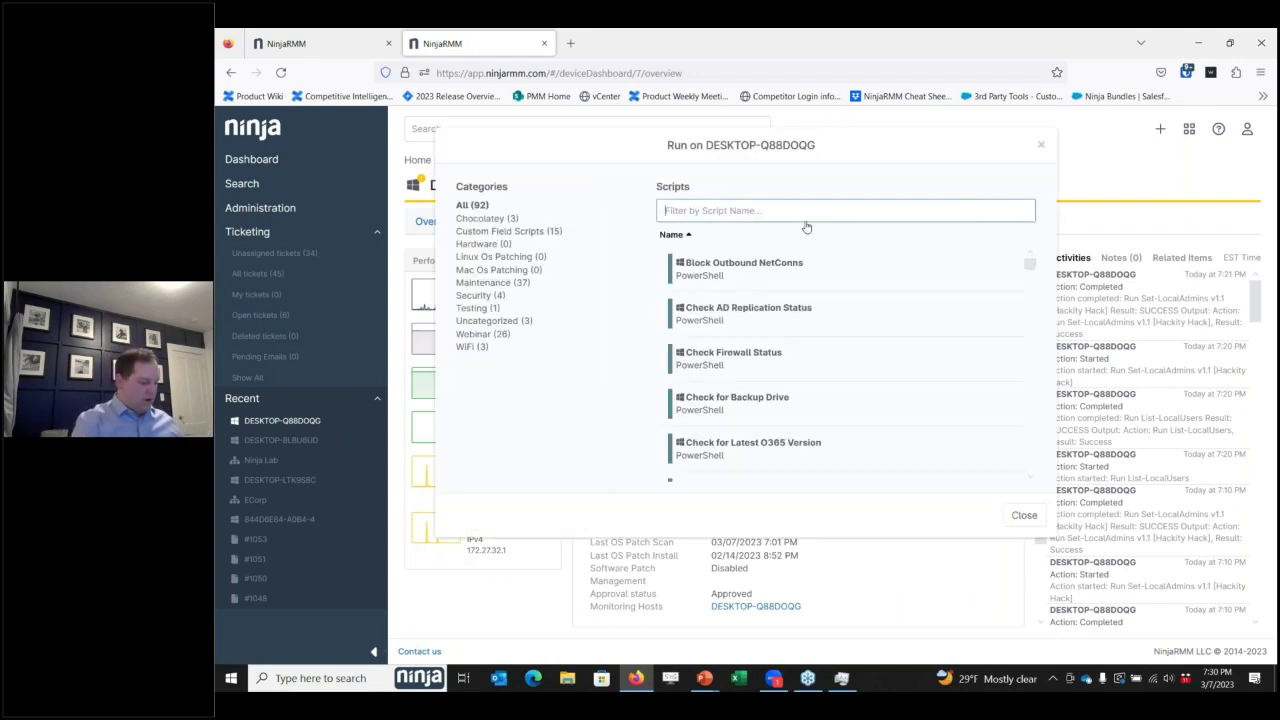
type("install")
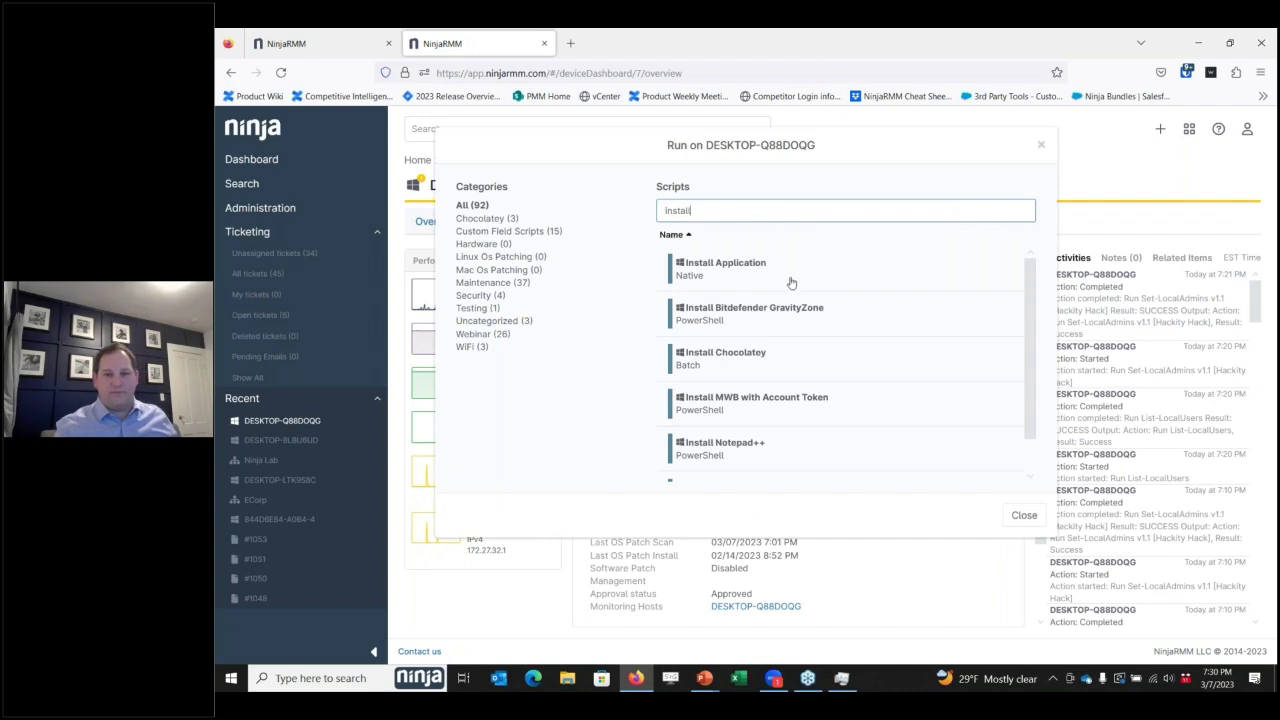
left_click(785, 280)
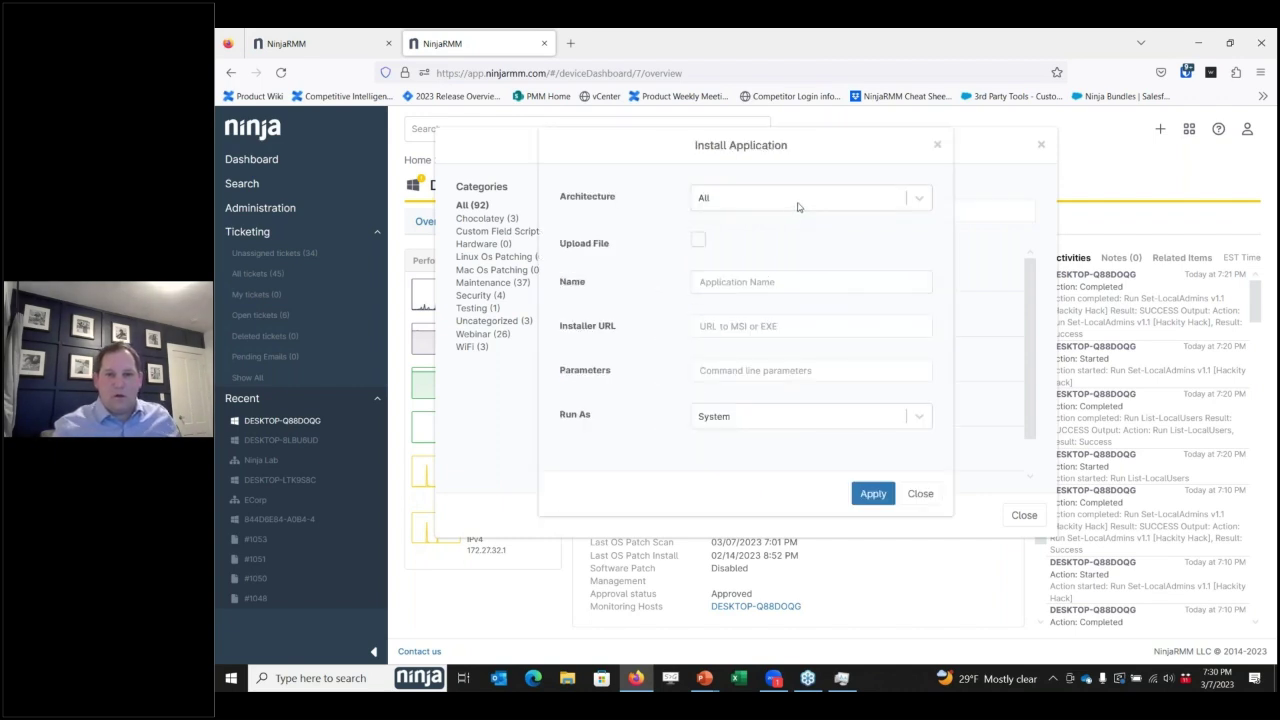
Step: Set the application's architecture to All and enable uploading an installer file
left_click(798, 206)
left_click(731, 234)
left_click(697, 244)
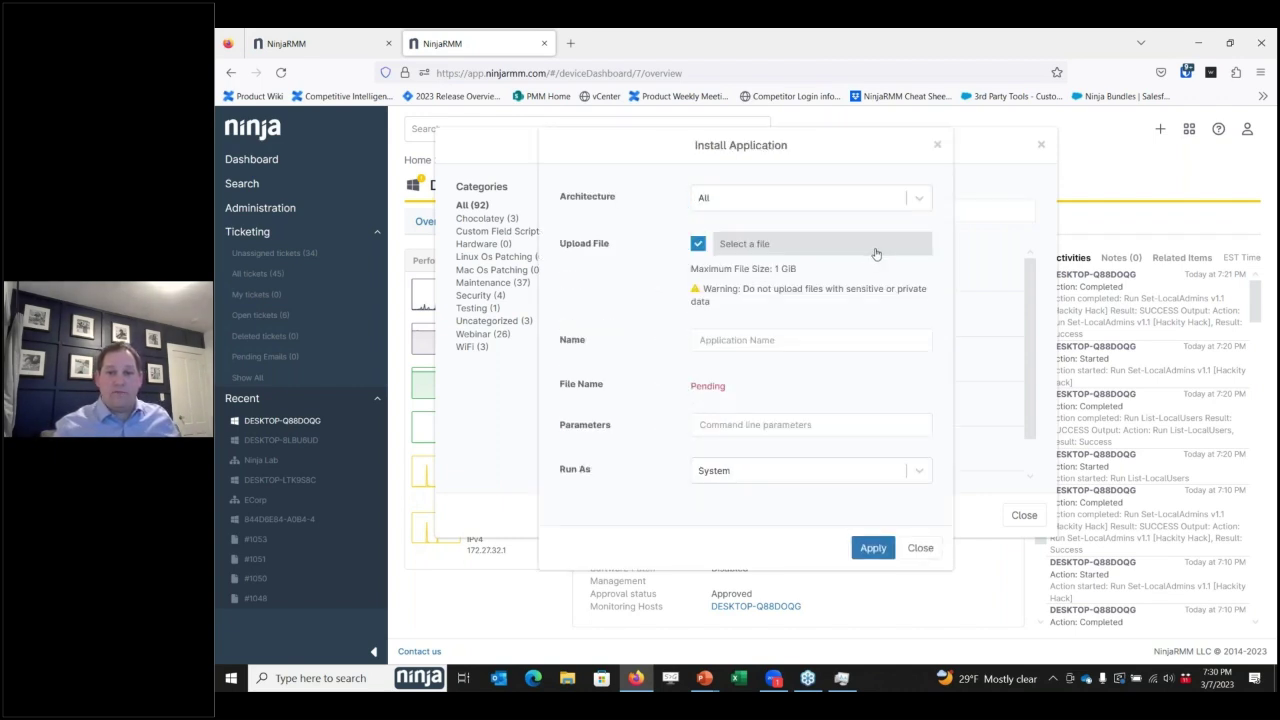
Step: Choose GoTo Assist Opener from the Downloads folder as the installer file and start uploading it
left_click(716, 244)
left_click(600, 163)
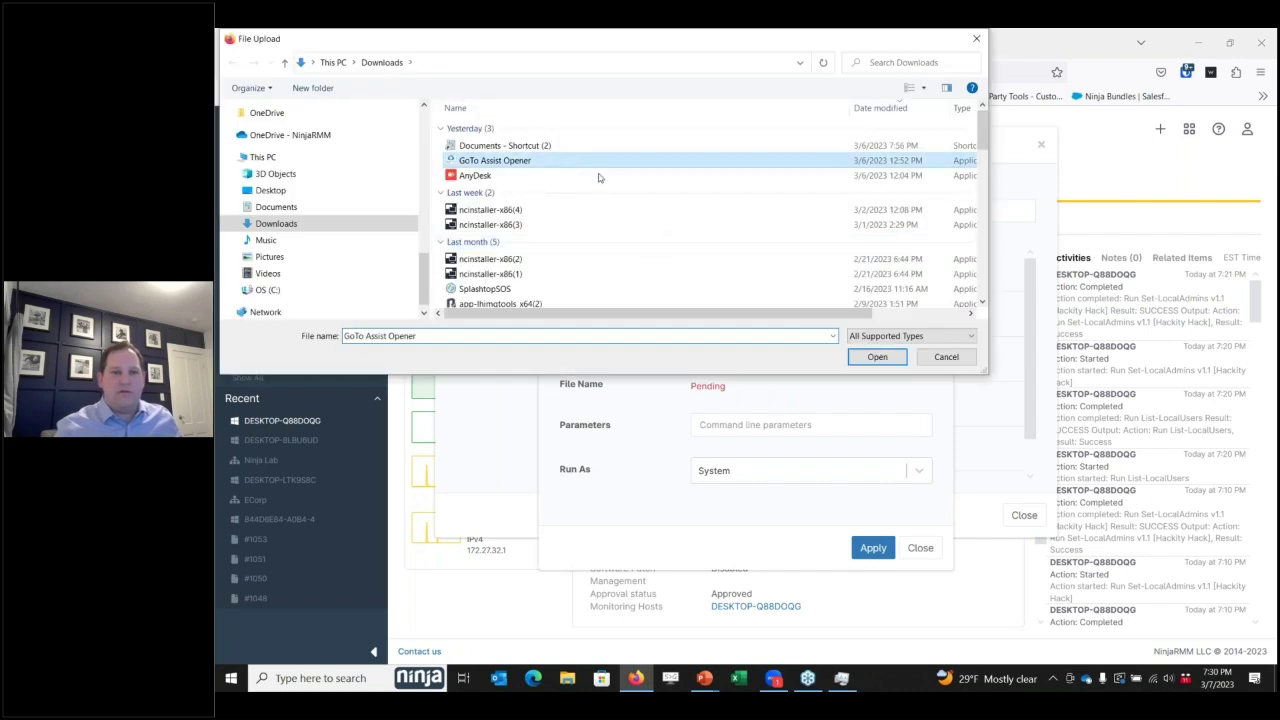
left_click(866, 357)
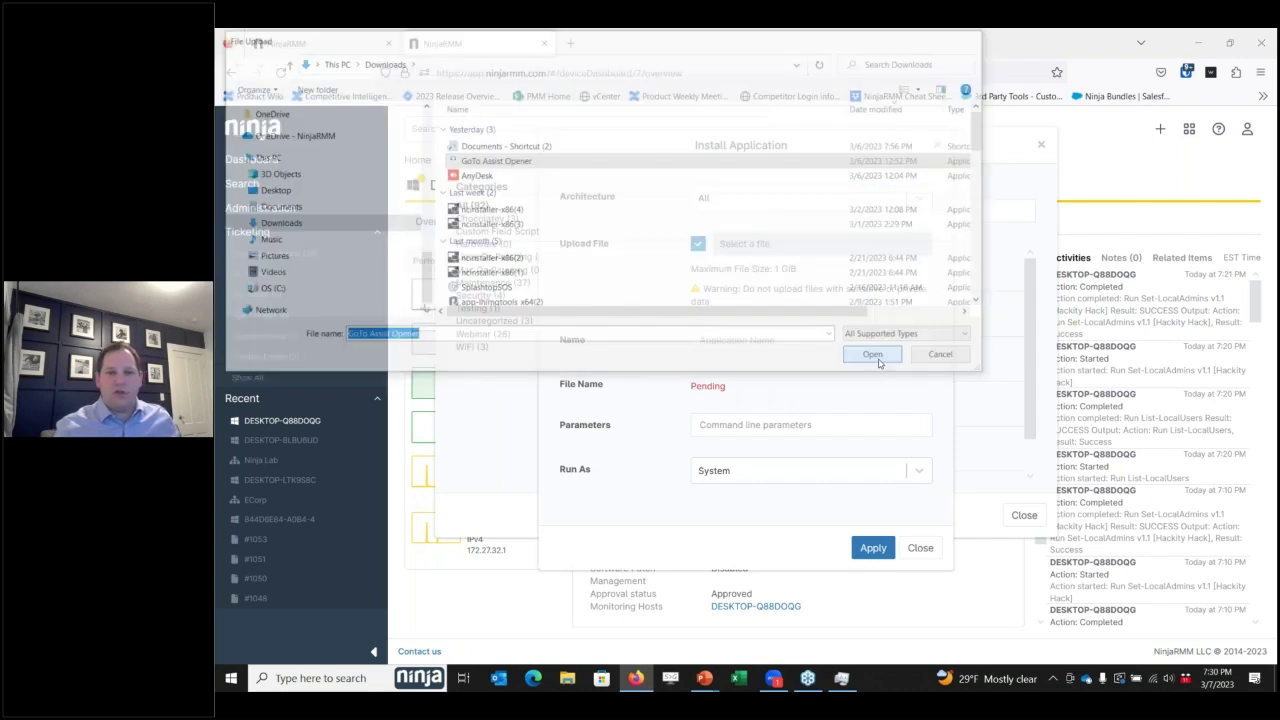
left_click(906, 245)
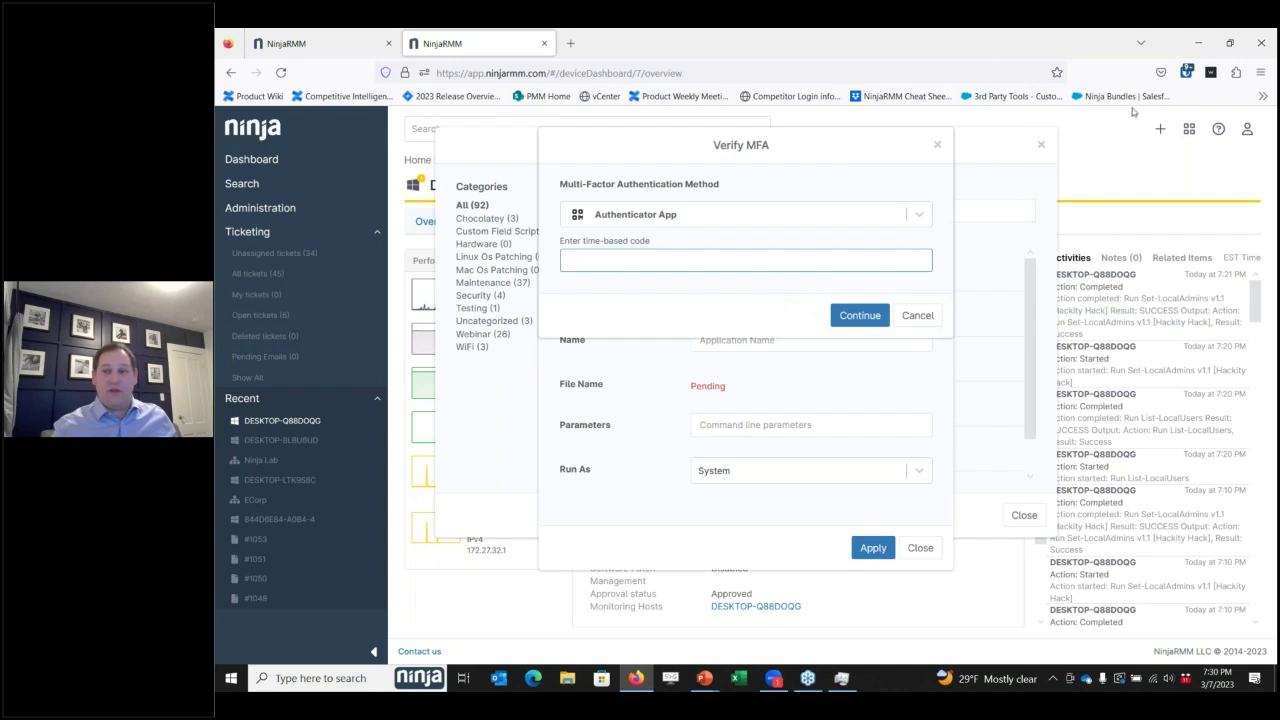
Step: Copy the verification code from the matching password manager login and submit it as the time-based MFA code to authorize the upload
left_click(1186, 71)
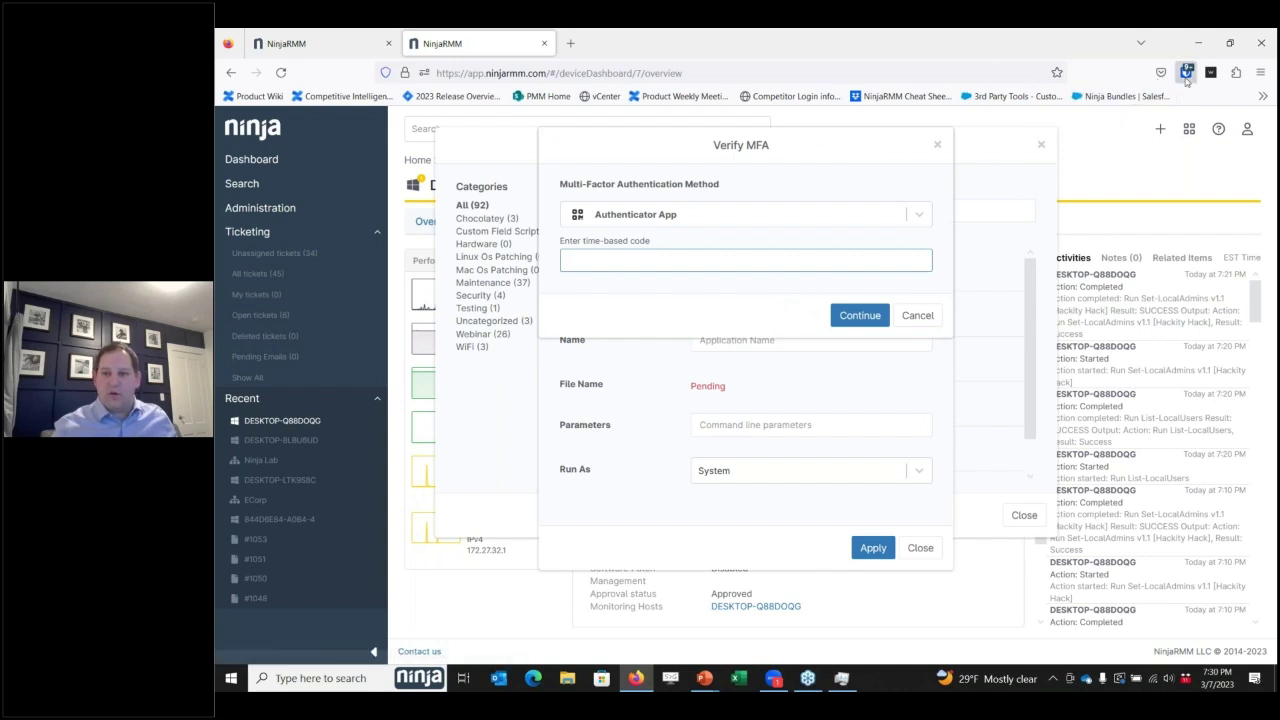
type("fam")
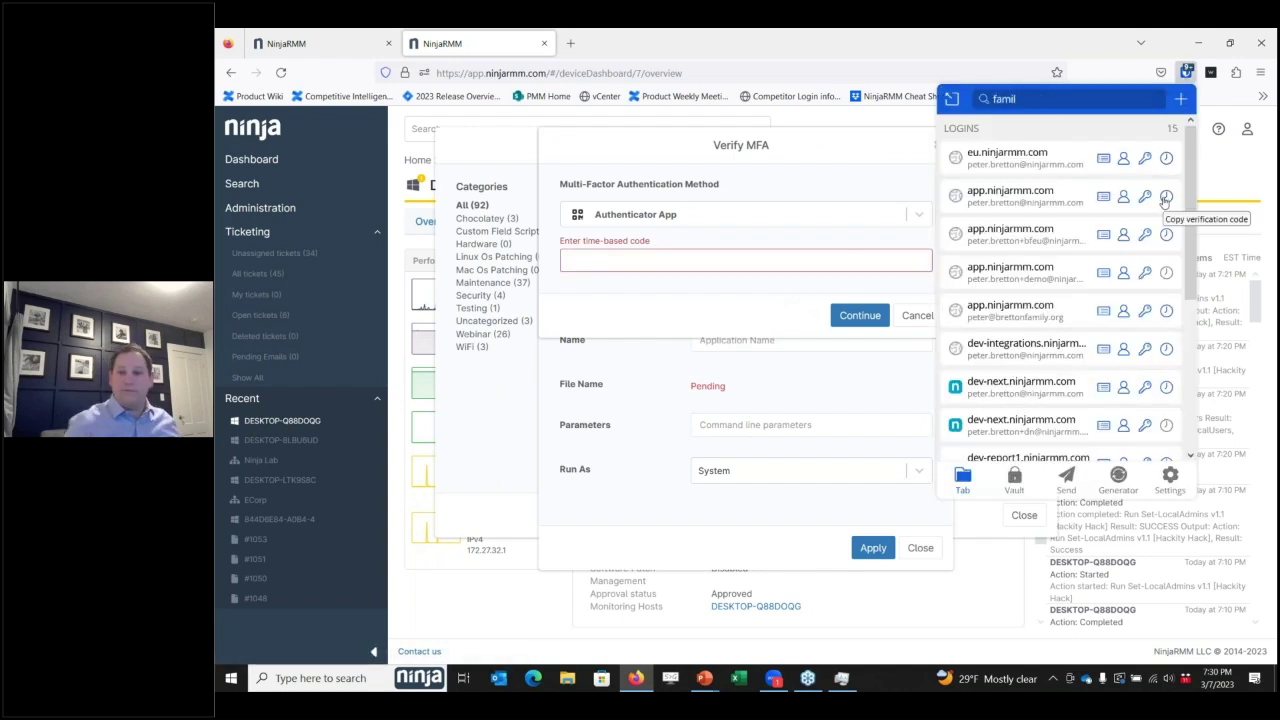
type("il")
left_click(1178, 133)
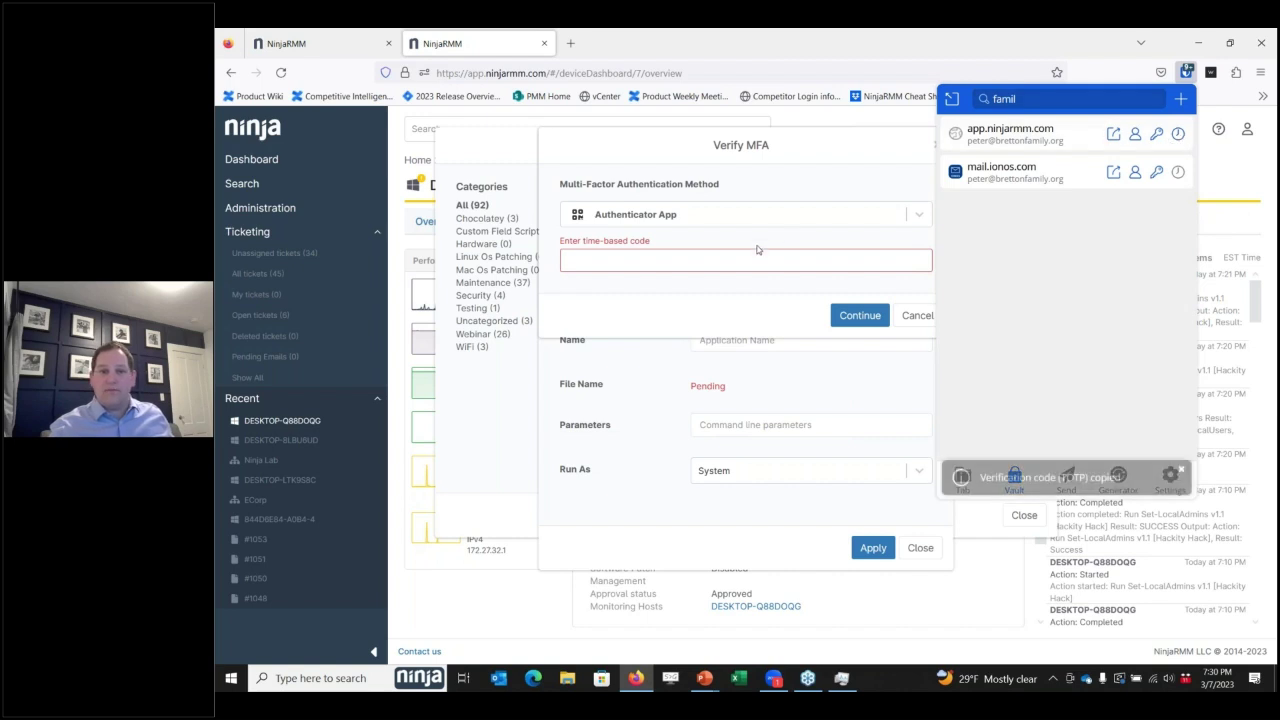
left_click(757, 259)
key("ctrl+v")
left_click(855, 314)
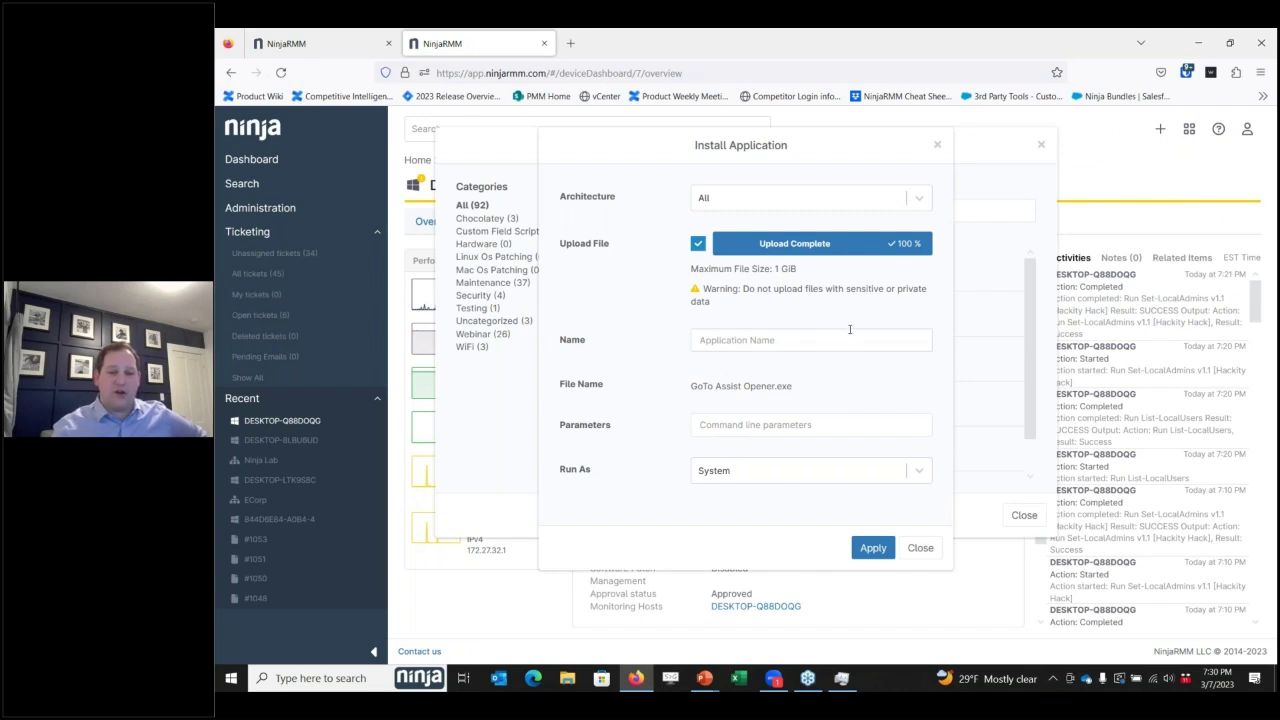
Step: Name the application GoTo and set its command line parameters to /qn
left_click(810, 345)
type("Go")
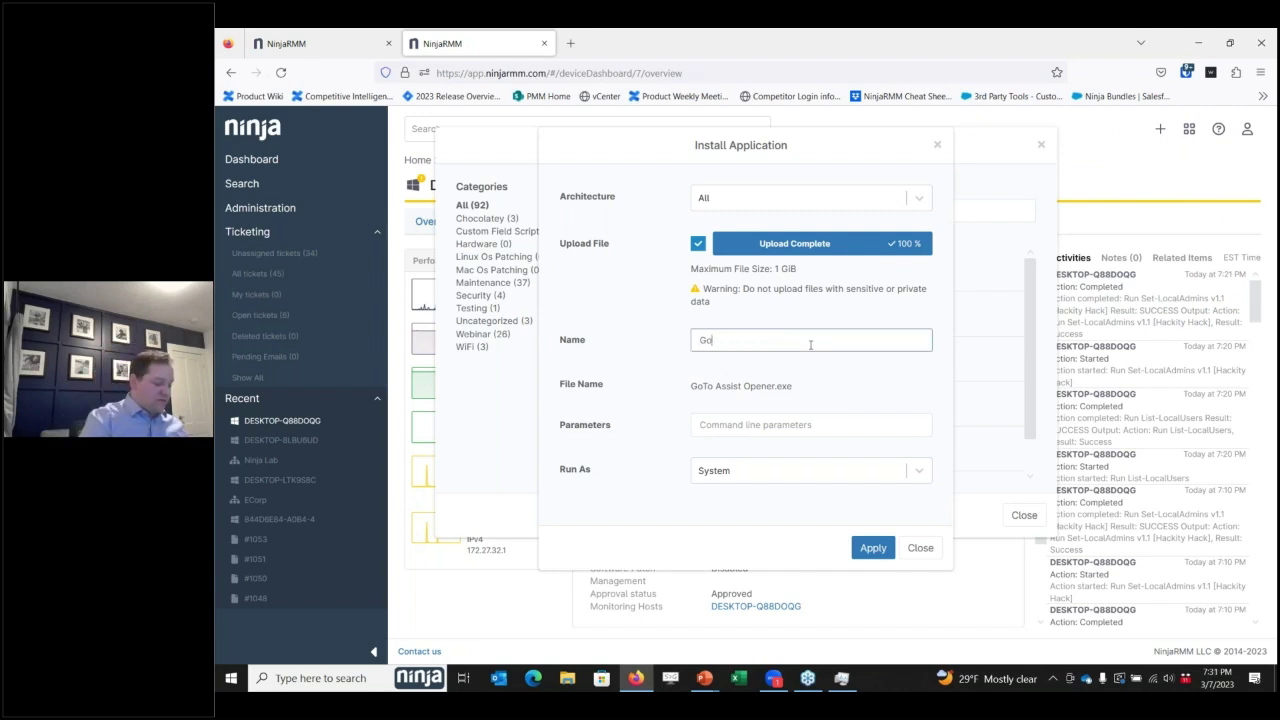
type("To")
left_click(763, 424)
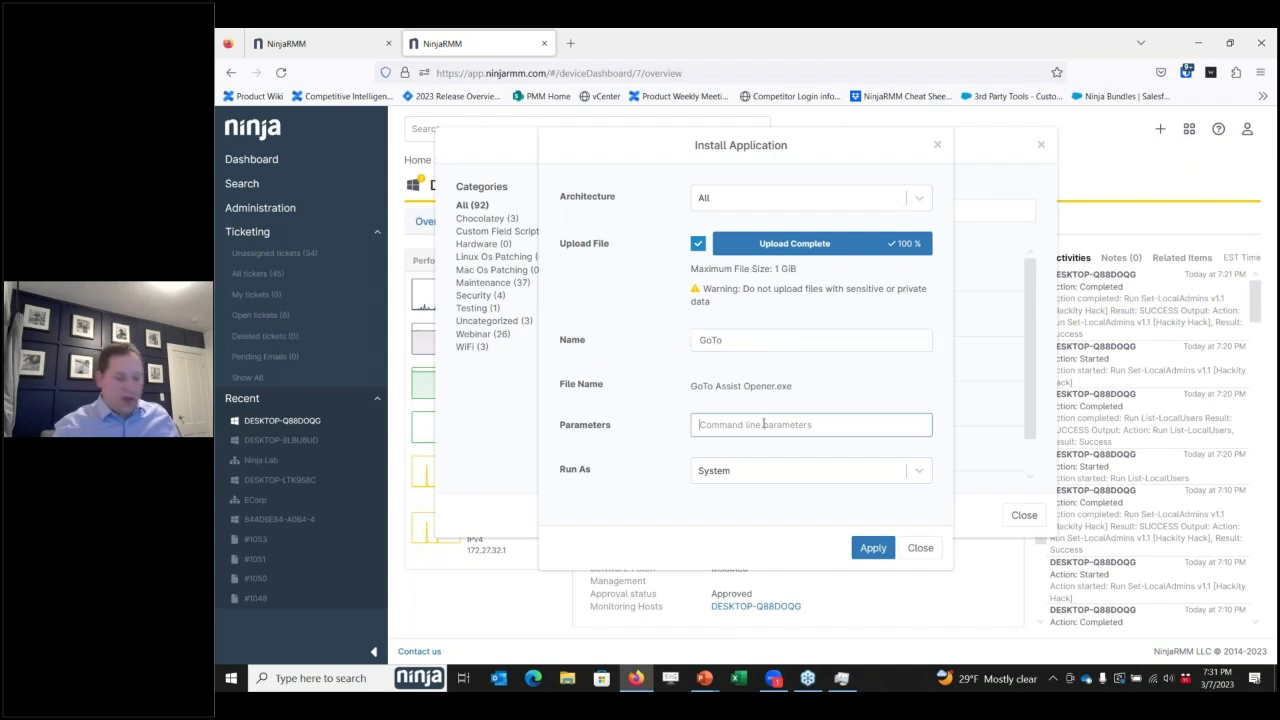
type("/qn")
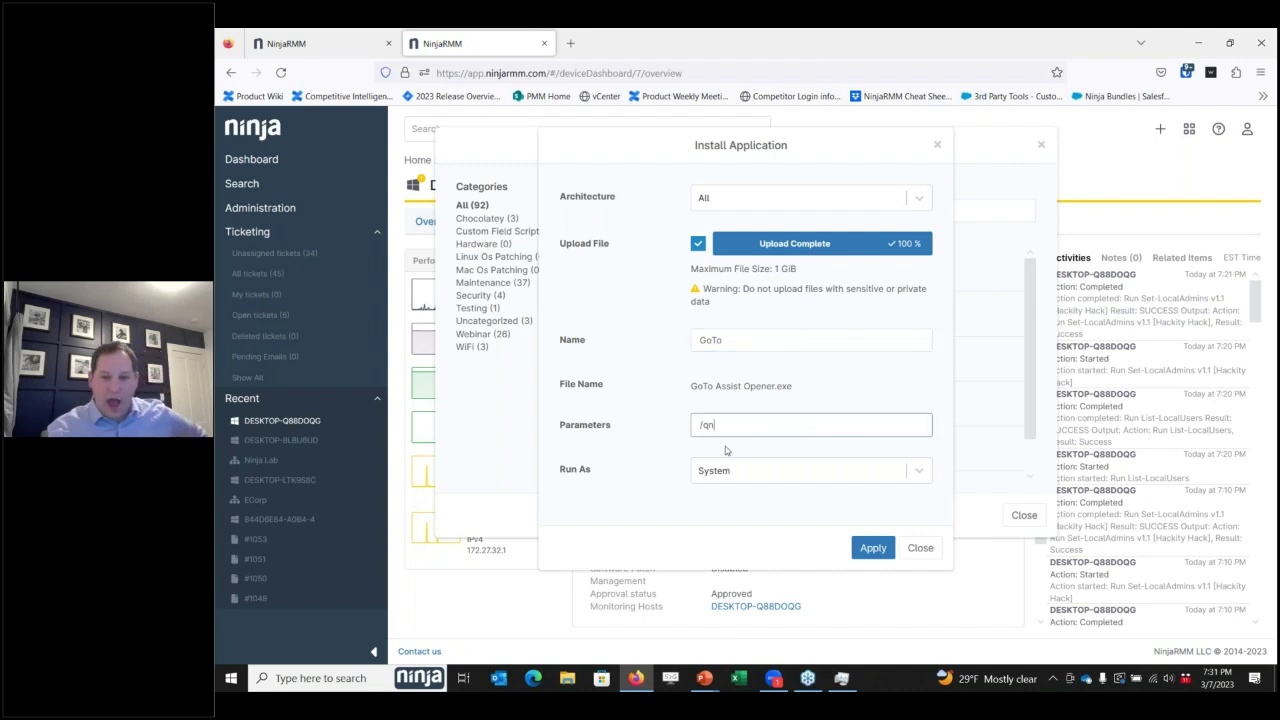
Step: Apply the Install Application settings, confirm running the script on DESKTOP-Q88DOQG, and close the script list
left_click(873, 548)
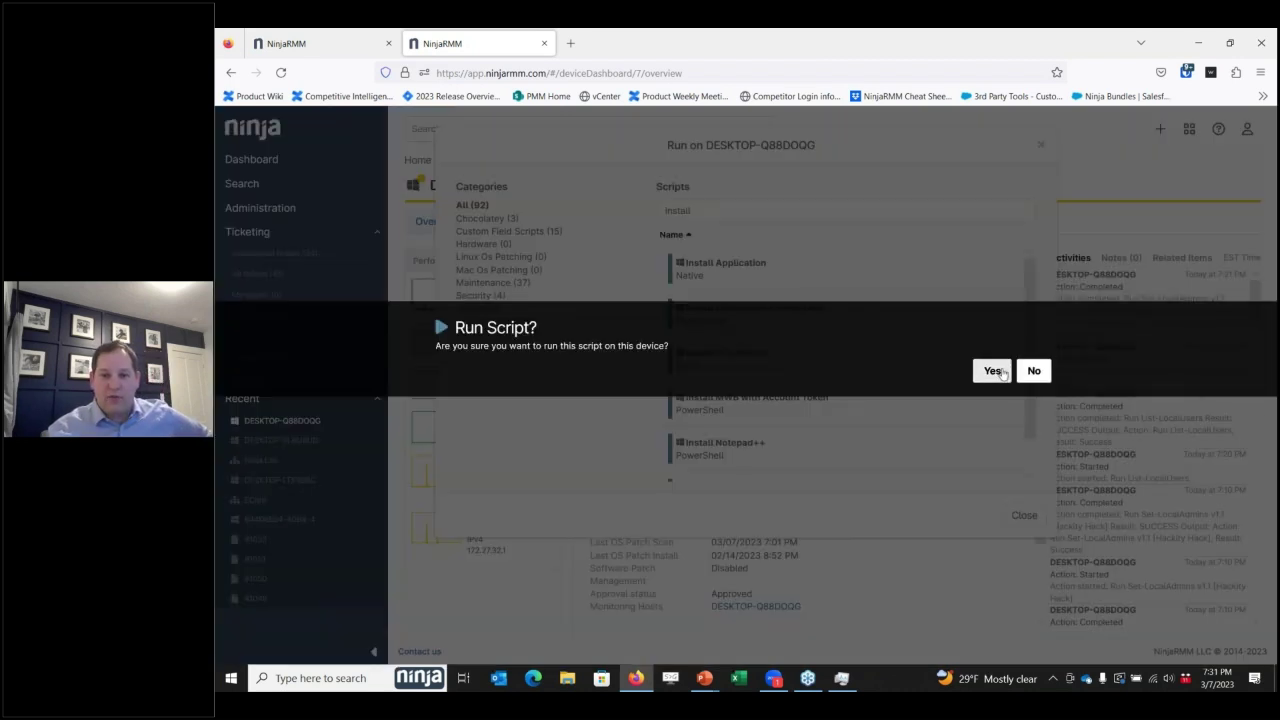
left_click(991, 371)
left_click(1026, 515)
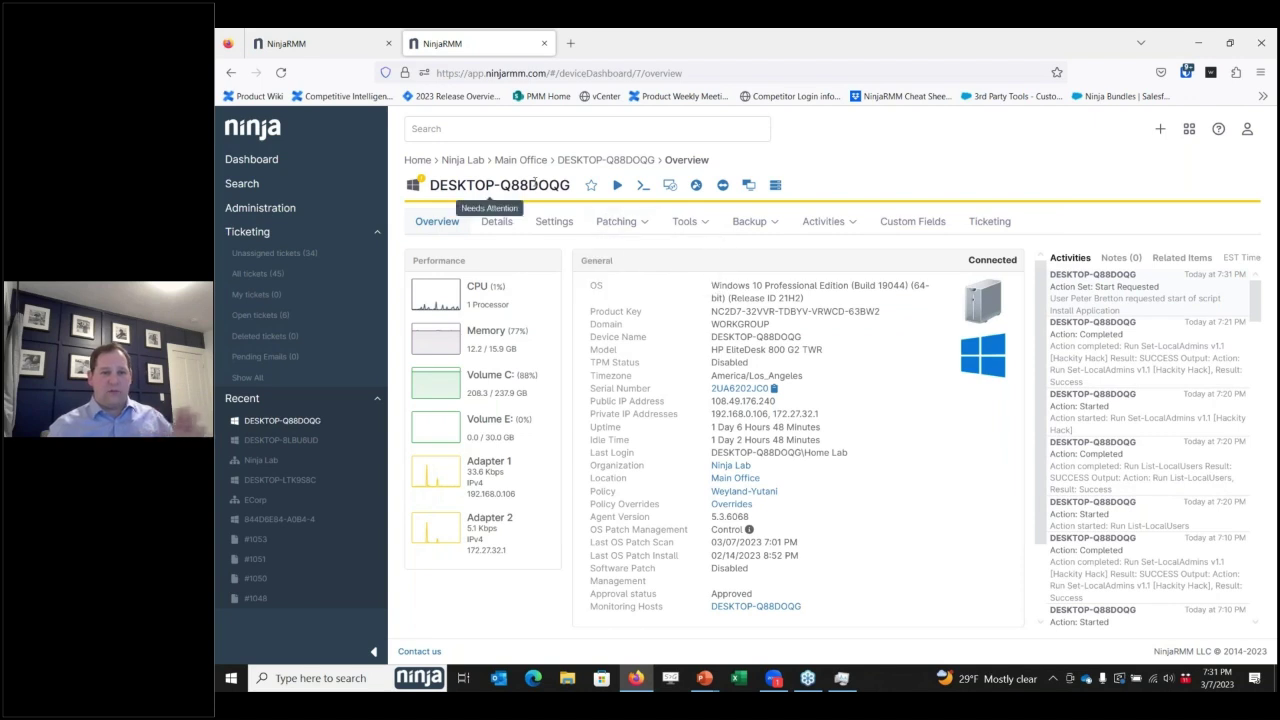
Step: Check the health and running actions of DESKTOP-Q88DOQG, reloading its overview through the dashboard to find the Install Application script
scroll(780, 430, "down", 2)
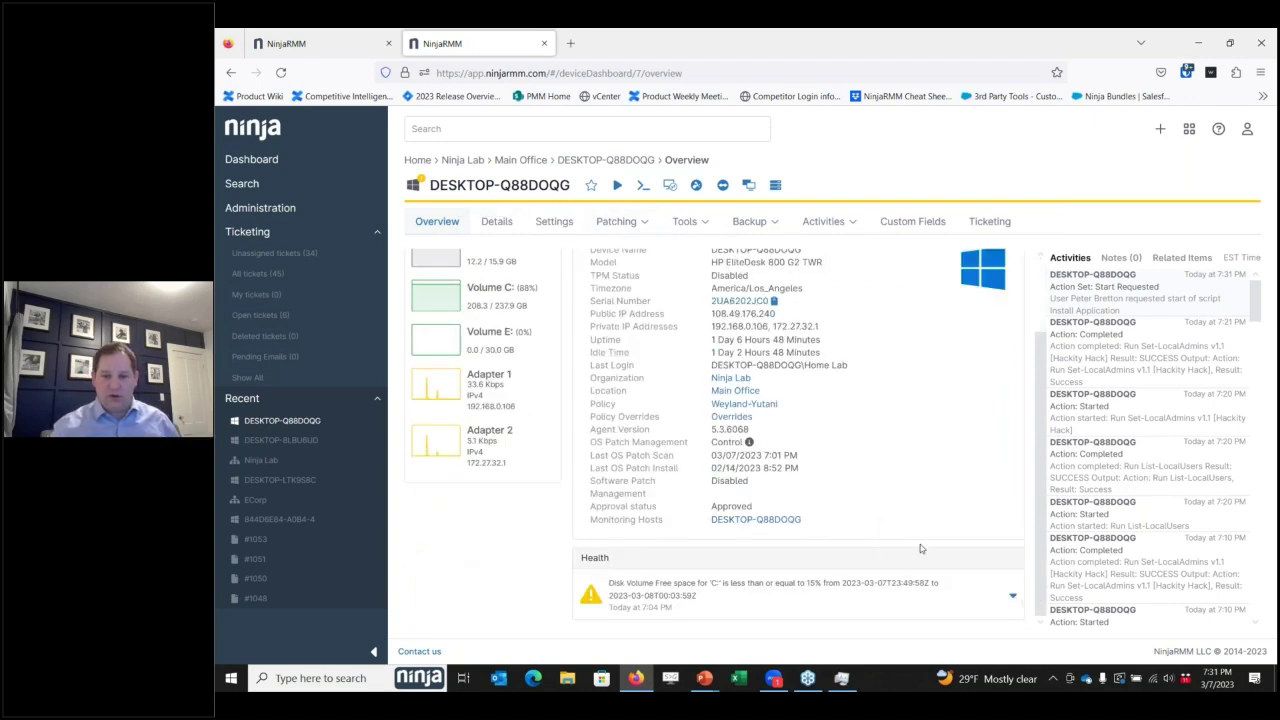
scroll(920, 544, "up", 2)
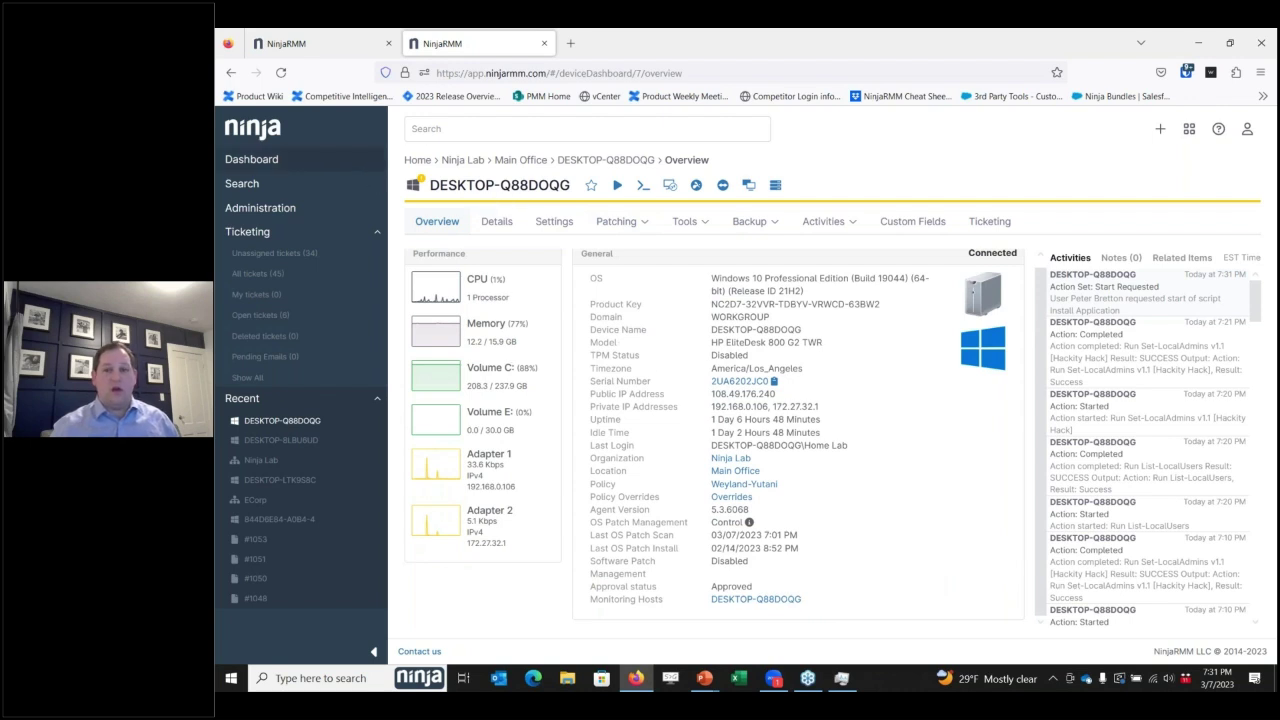
left_click(251, 159)
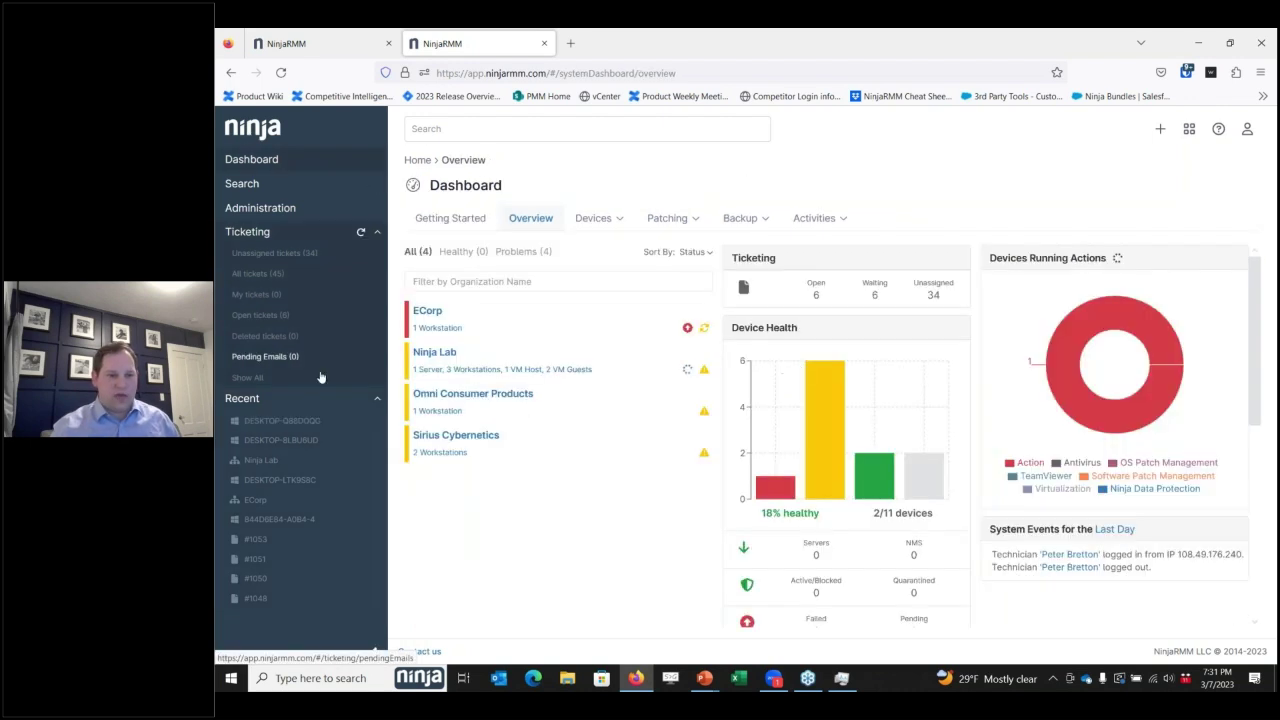
left_click(309, 425)
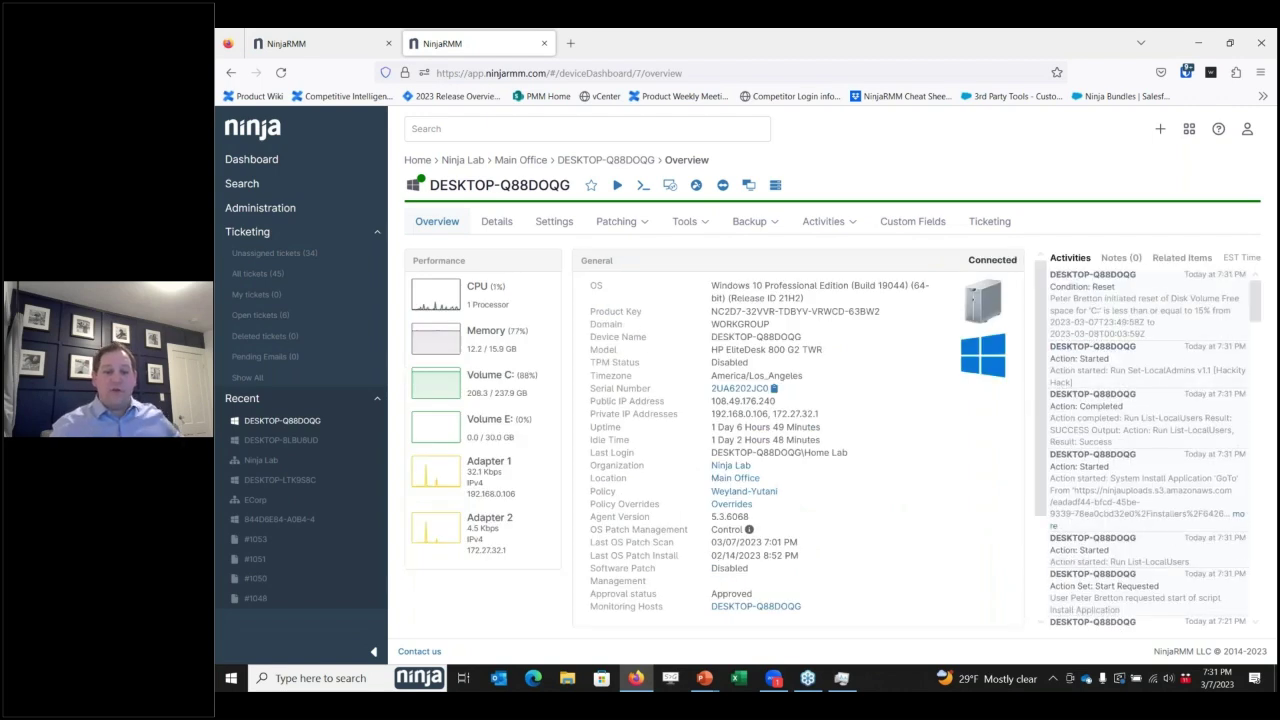
scroll(828, 452, "down", 2)
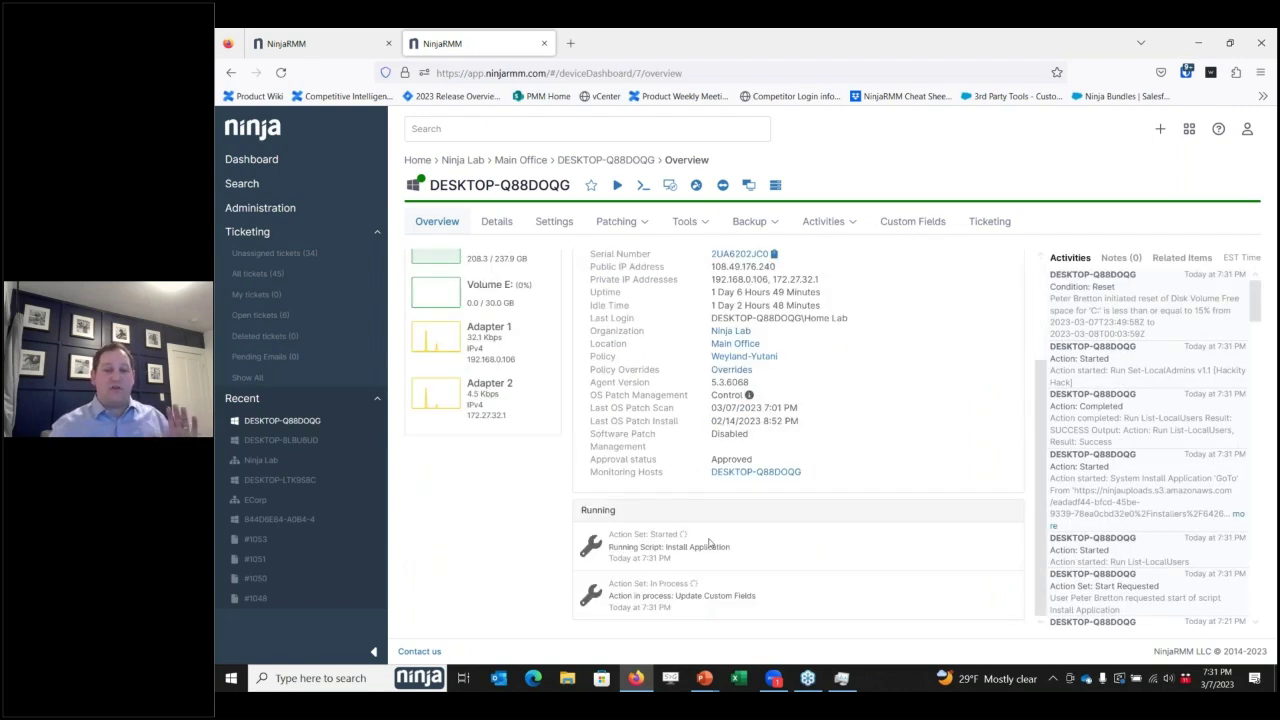
left_click_drag(743, 547, 668, 547)
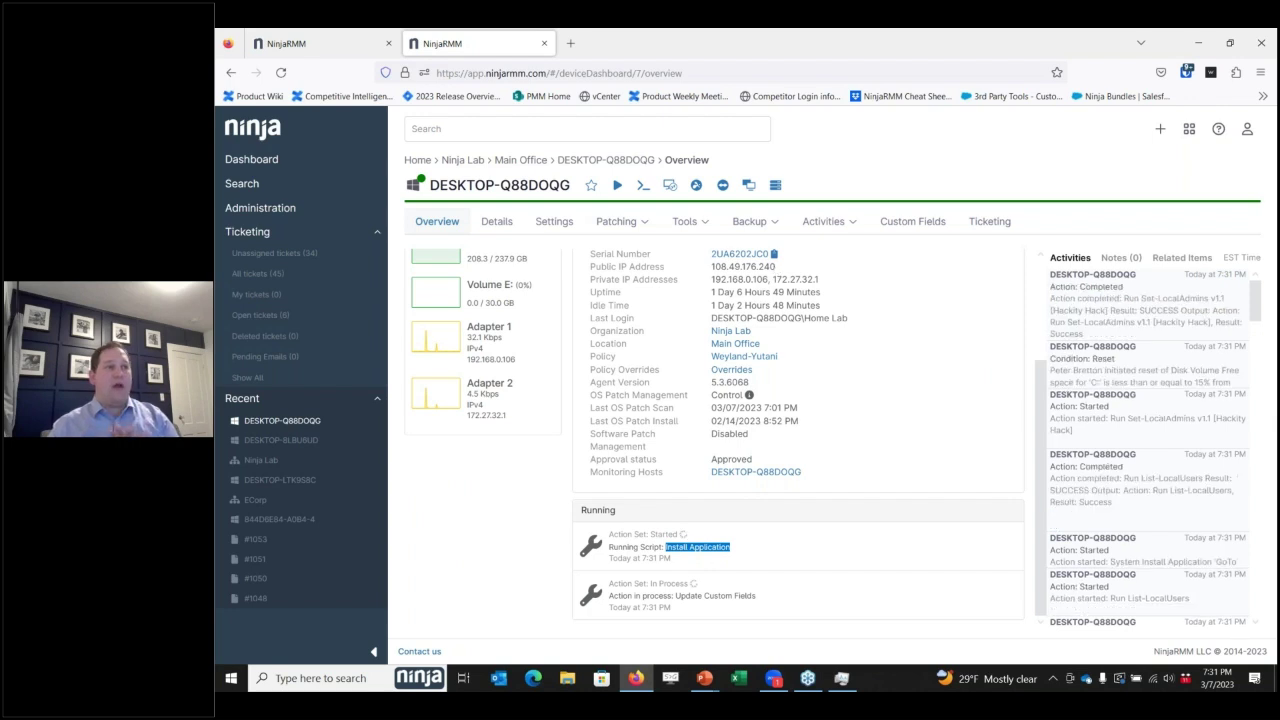
scroll(667, 334, "up", 3)
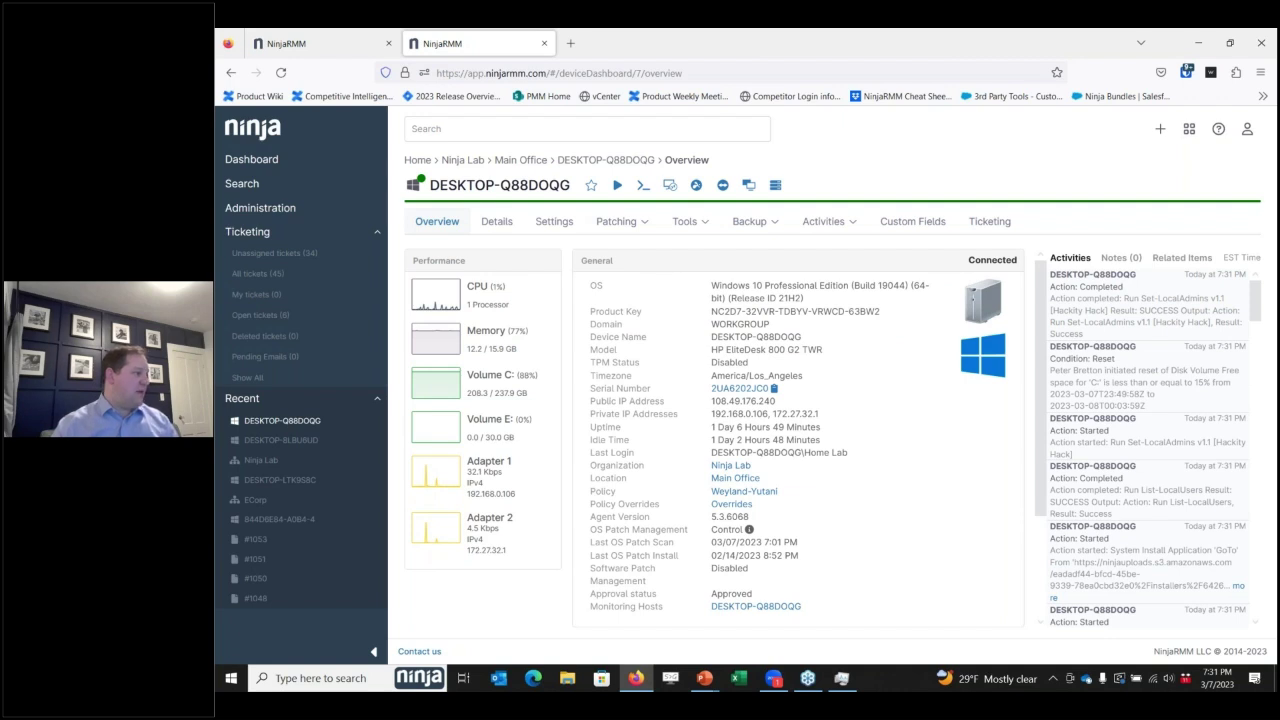
key("alt+Tab")
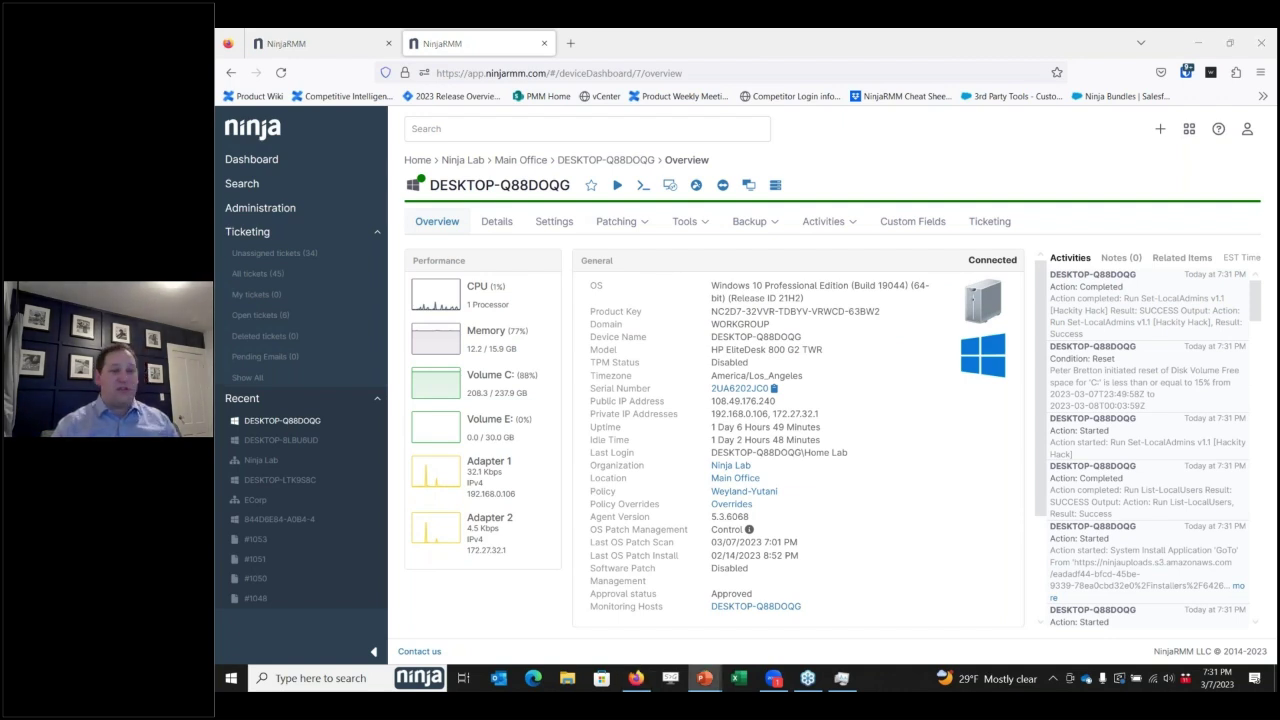
Step: Open the Workstation Onboarding policy from the agent policies in the administration area
left_click(302, 210)
left_click(275, 580)
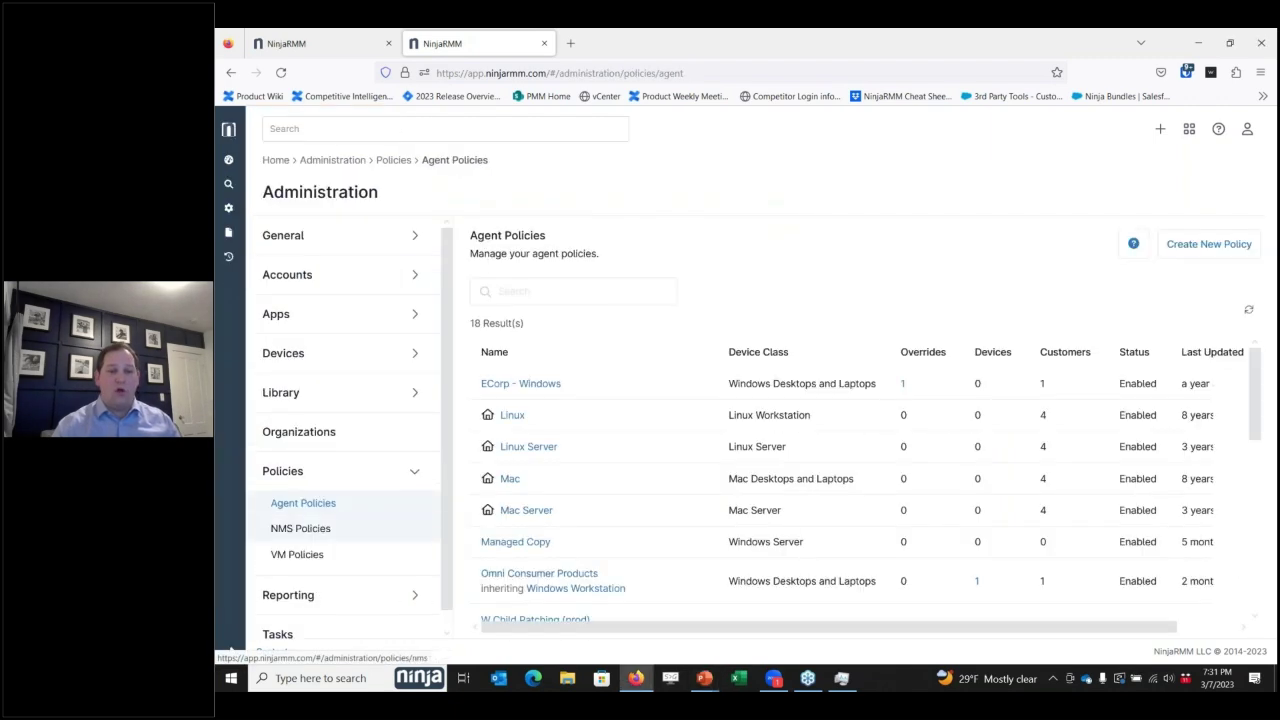
scroll(591, 477, "down", 5)
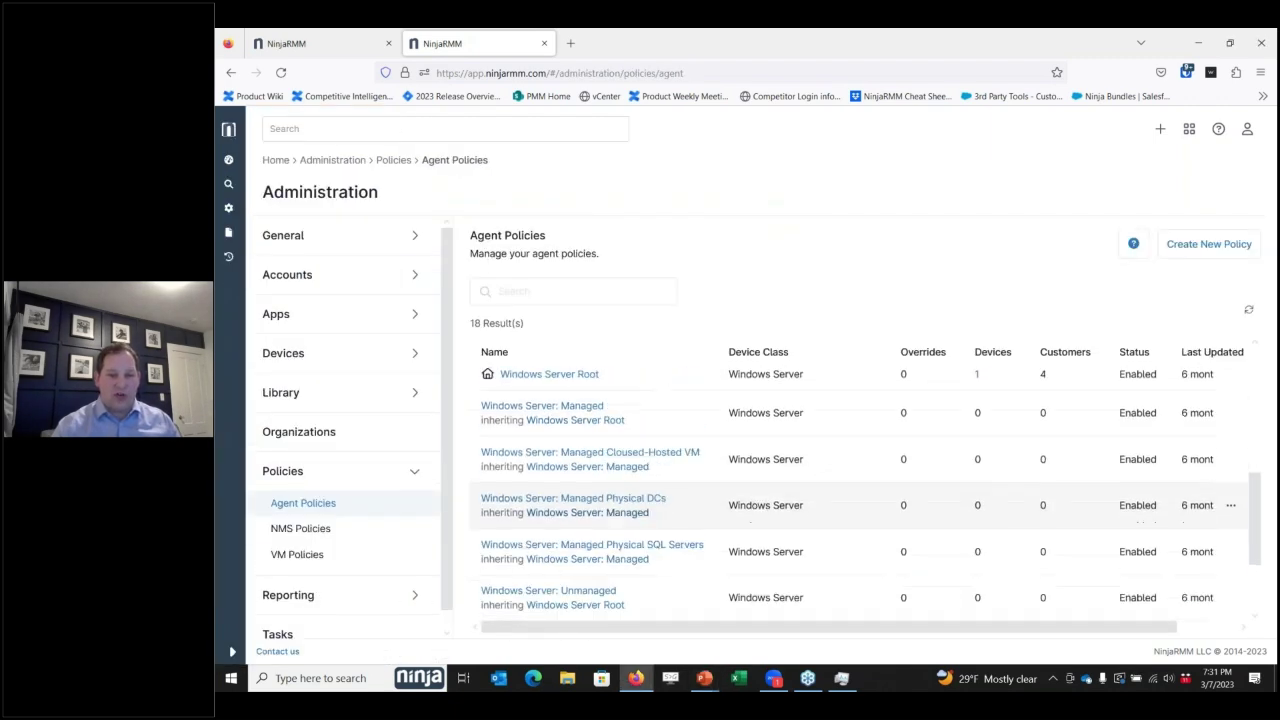
scroll(594, 494, "up", 3)
left_click(530, 471)
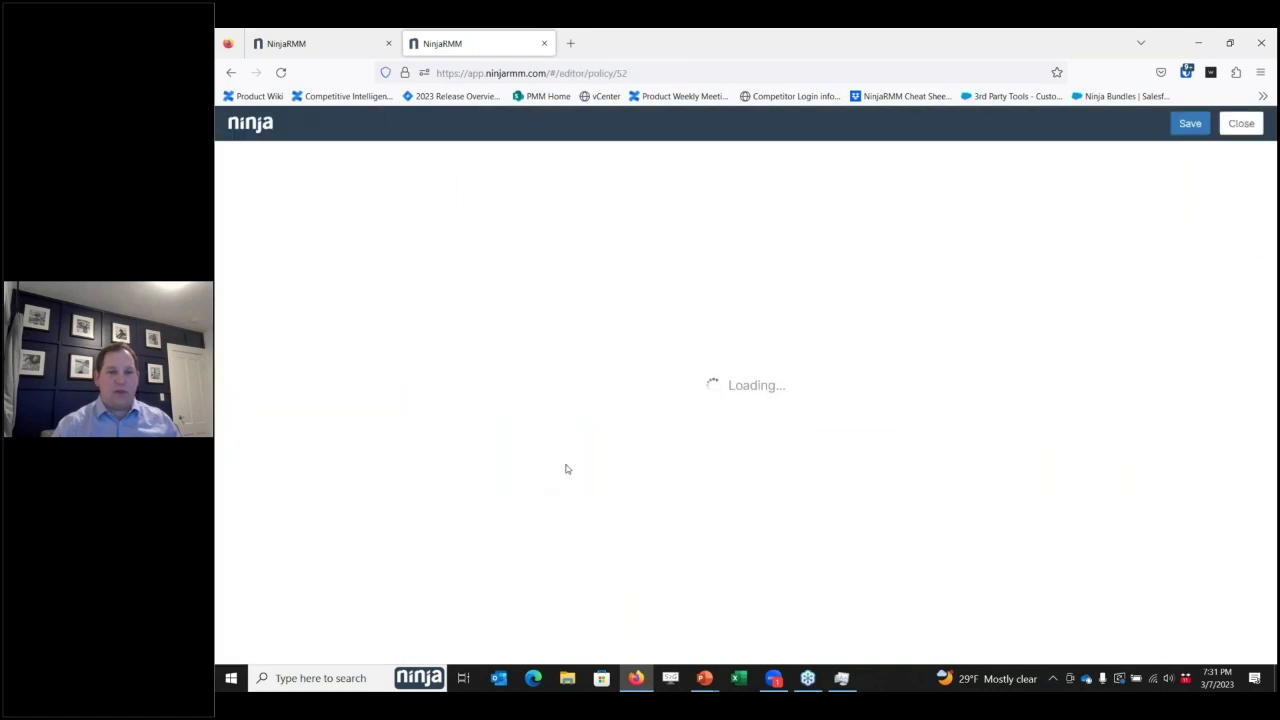
left_click(1240, 124)
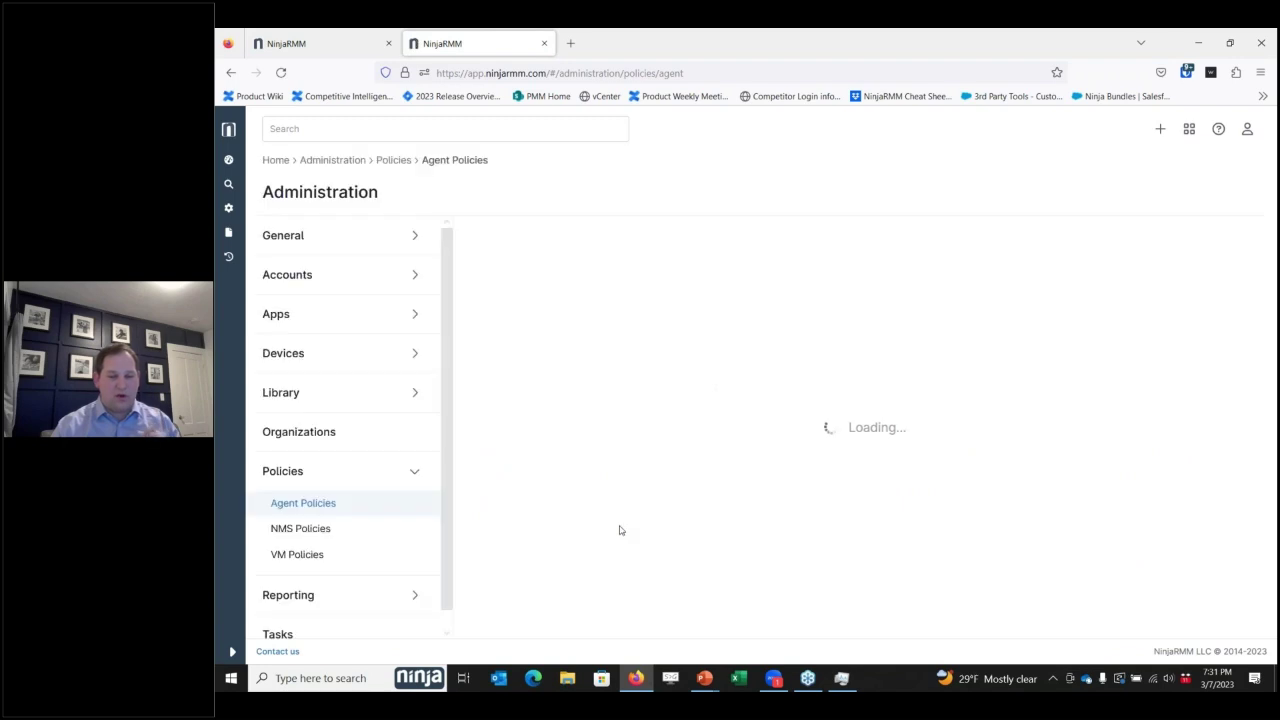
scroll(600, 560, "down", 6)
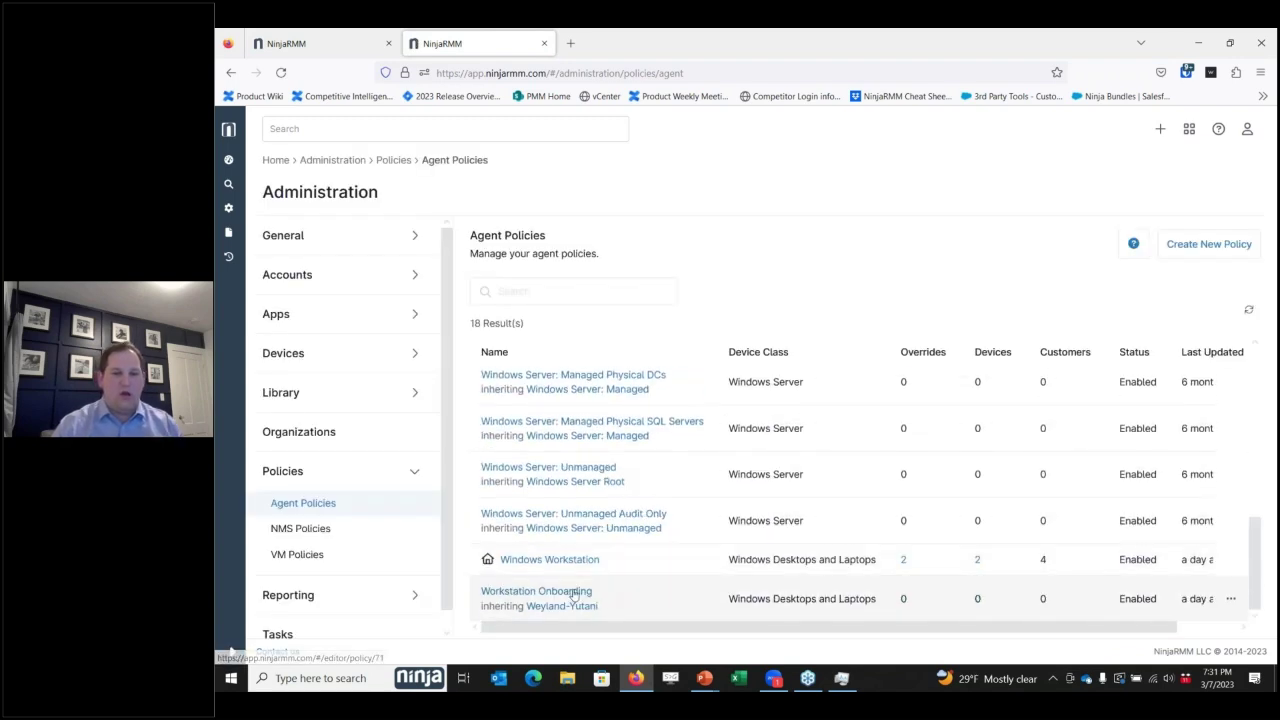
left_click(575, 595)
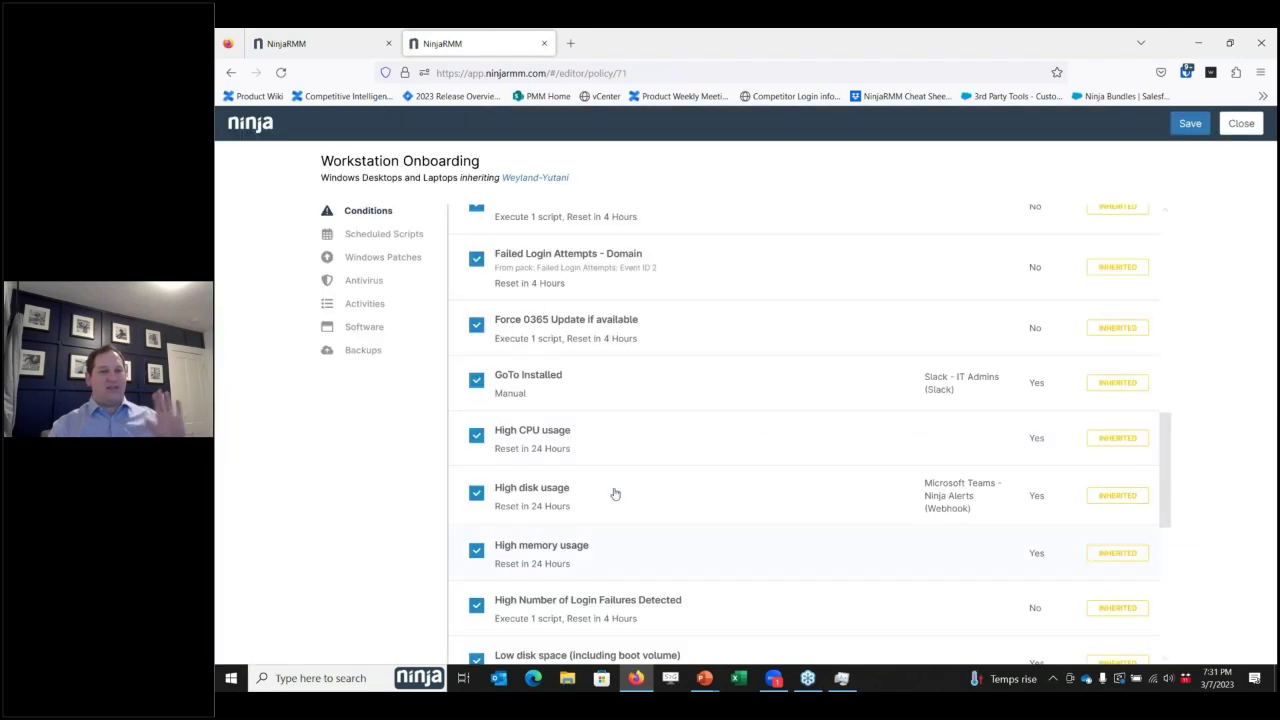
Step: Review the inherited conditions of the Workstation Onboarding policy and display its scheduled scripts
scroll(645, 420, "up", 10)
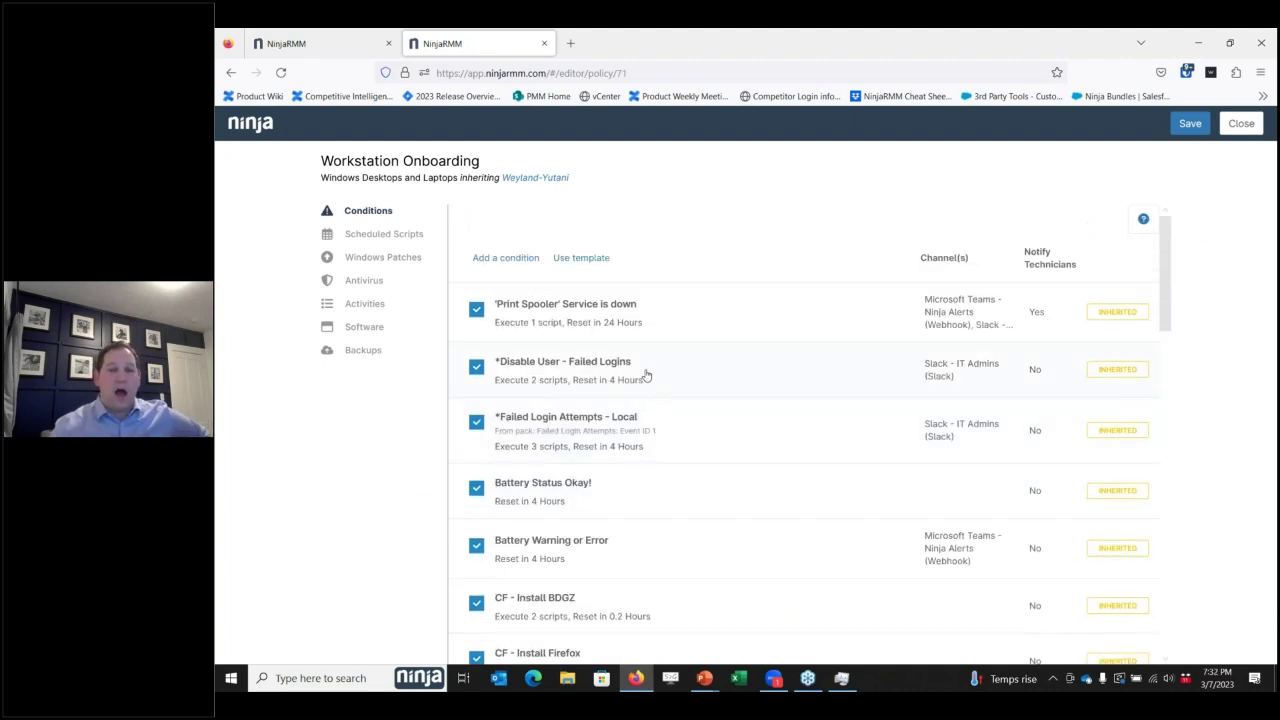
scroll(620, 451, "down", 5)
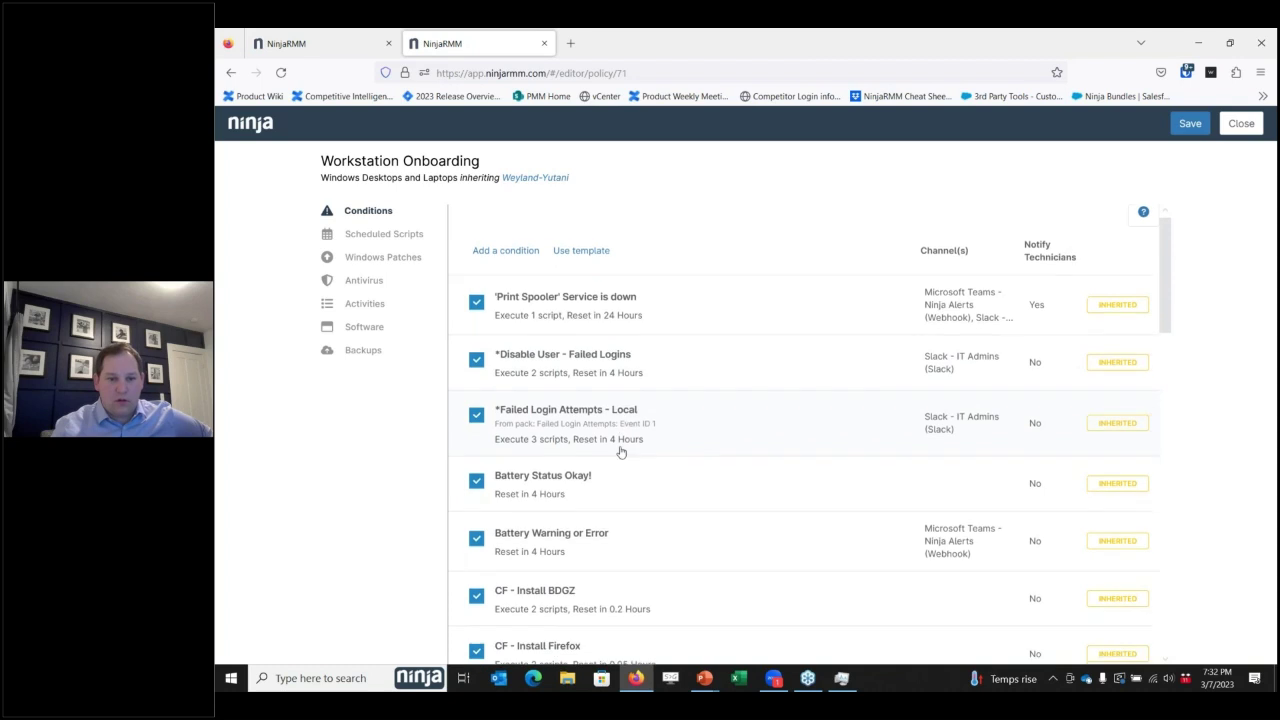
scroll(594, 434, "down", 3)
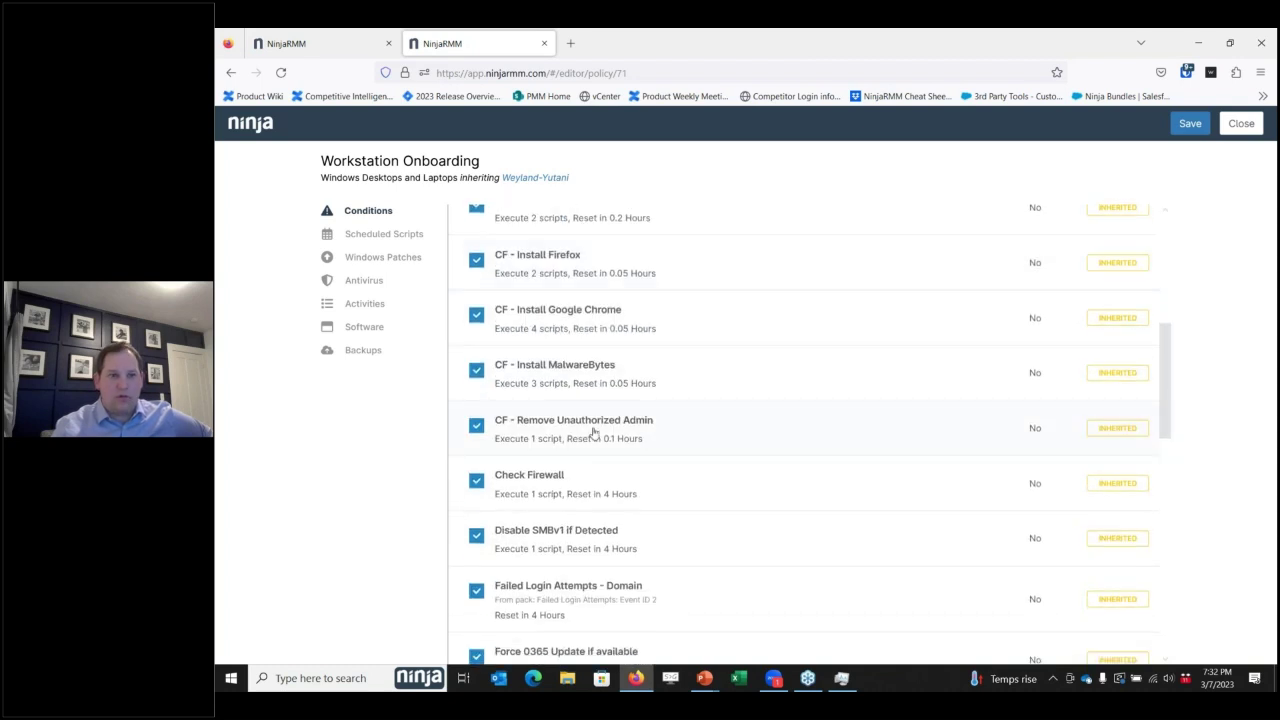
left_click(372, 236)
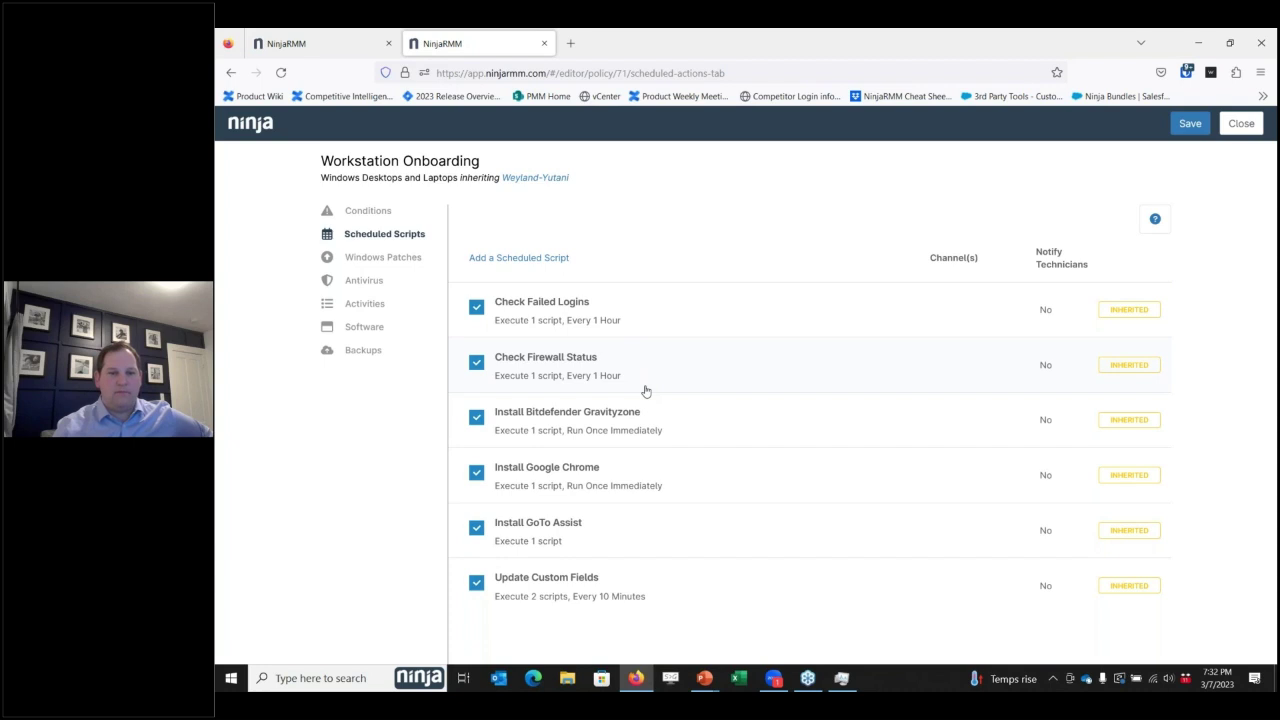
Step: Create a scheduled script named "New Device Setup" in the policy and set its schedule to Run Once Immediately
left_click(519, 258)
left_click(622, 189)
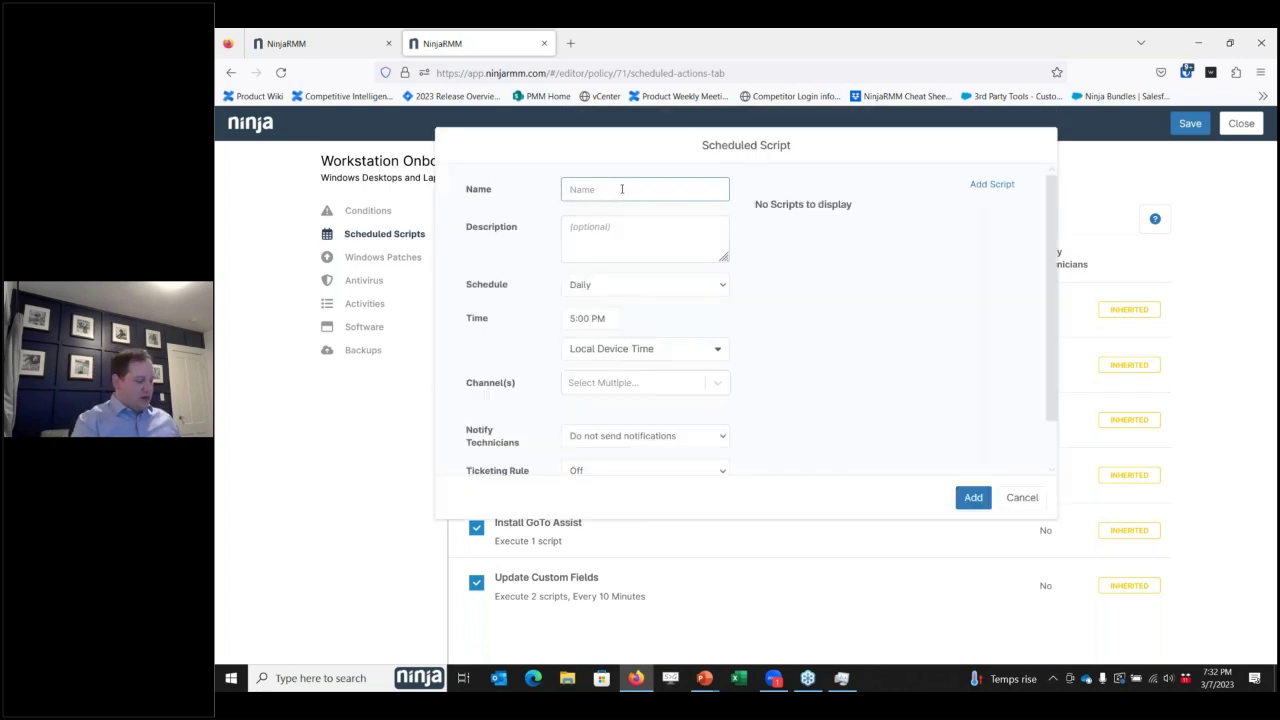
type("New Device Setup")
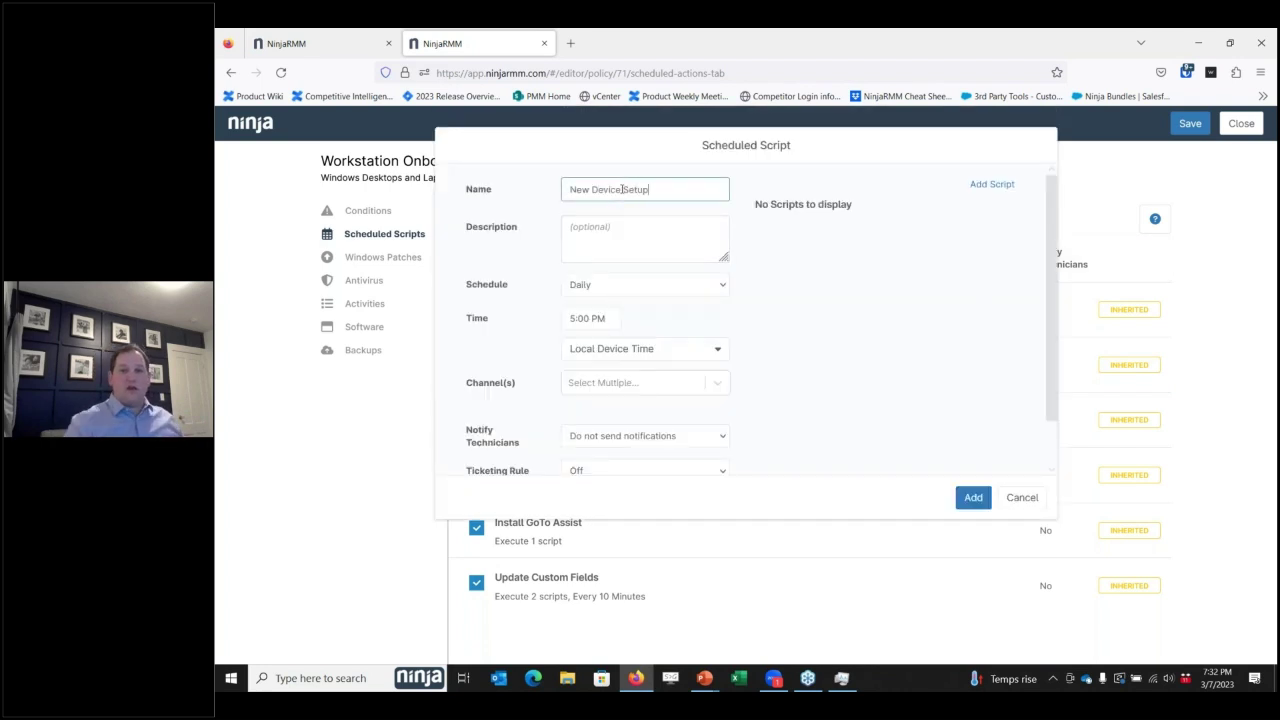
left_click(632, 280)
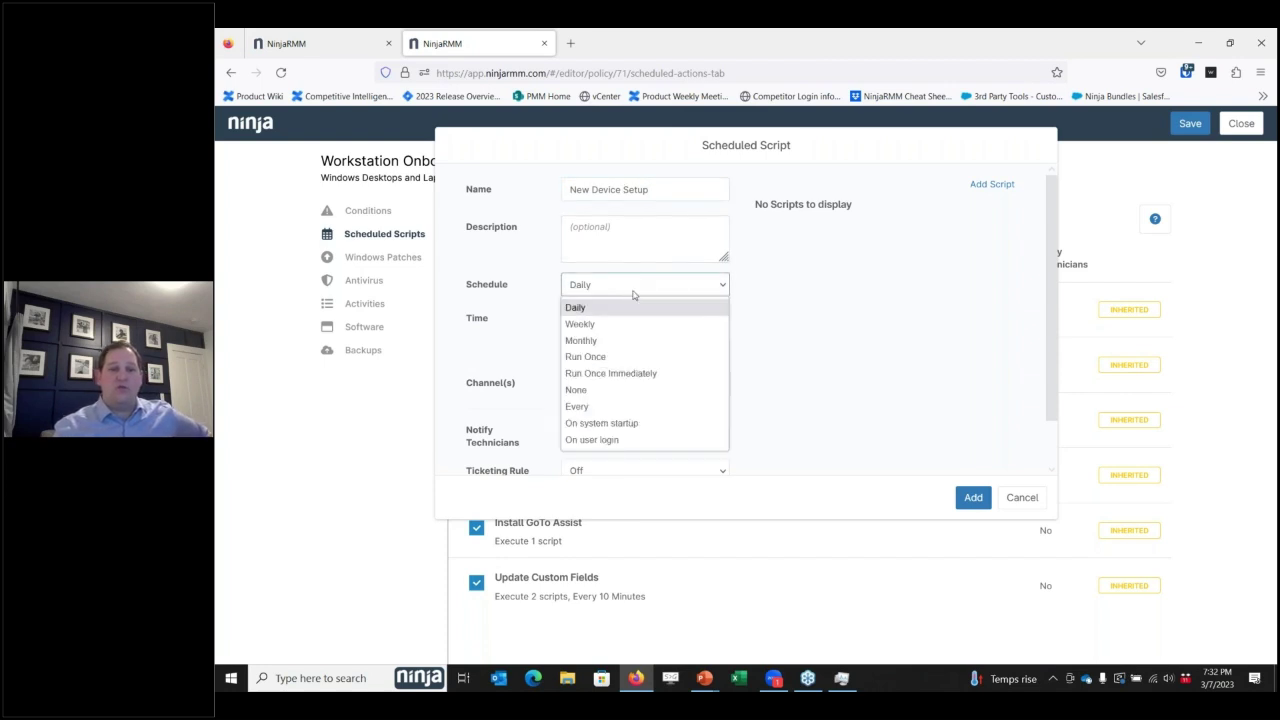
left_click(648, 372)
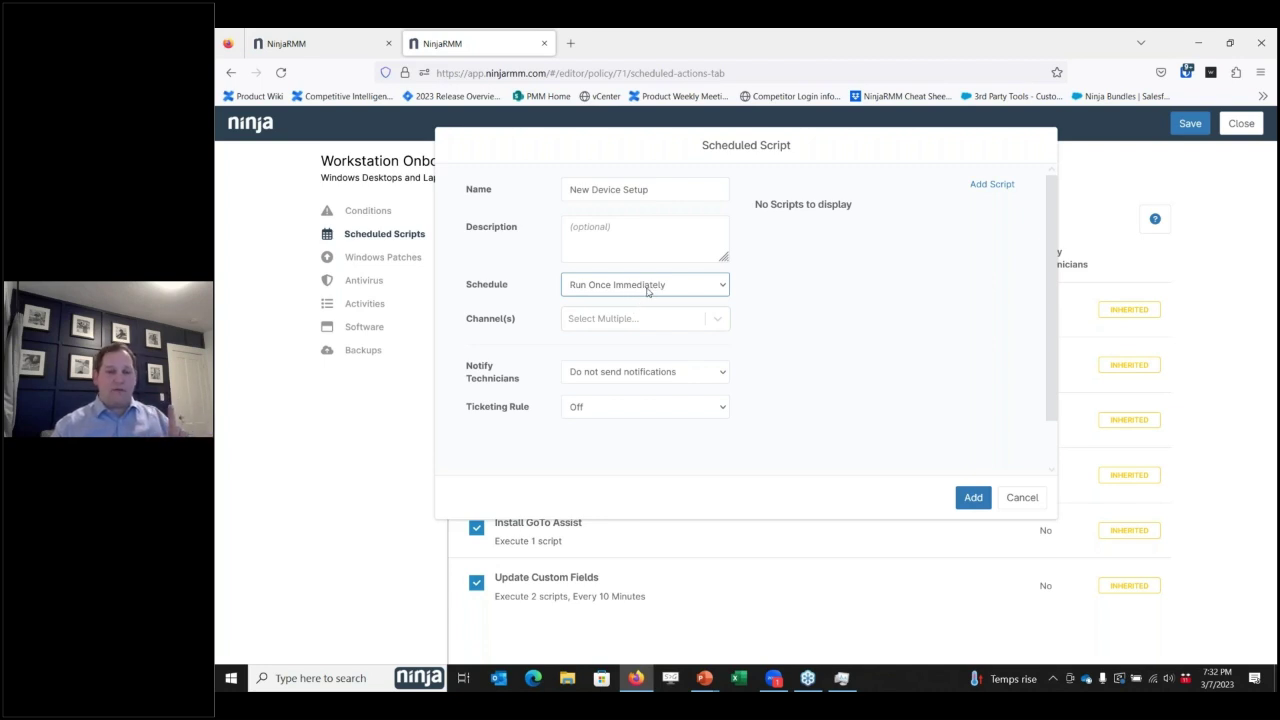
Step: Add the Create Admin for Service Account script to New Device Setup, running as System with no preset parameter
left_click(1007, 190)
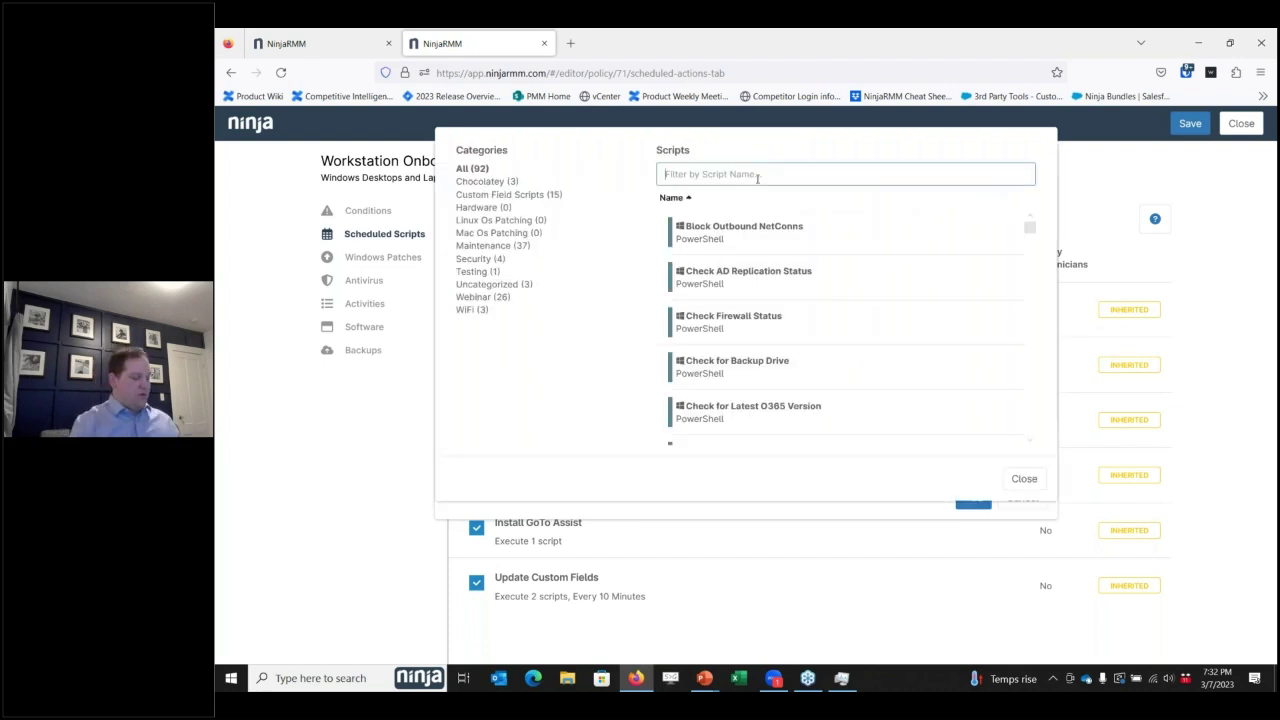
type("admin")
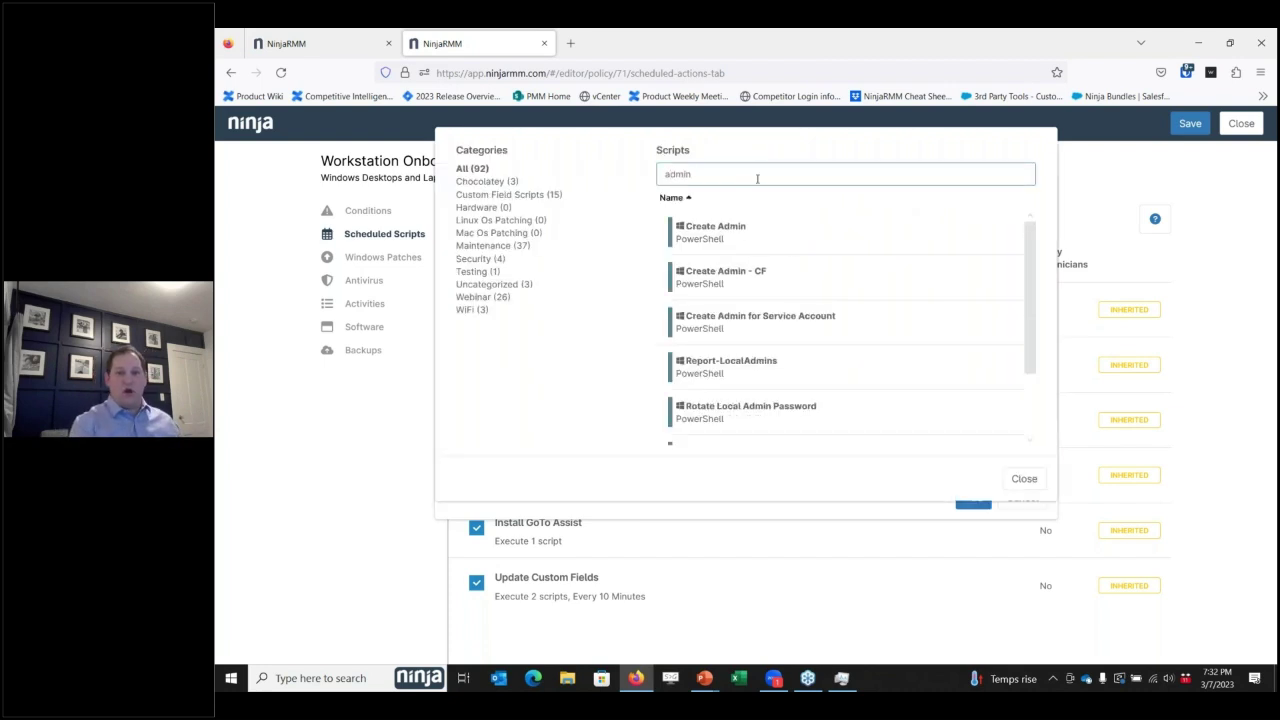
left_click(832, 318)
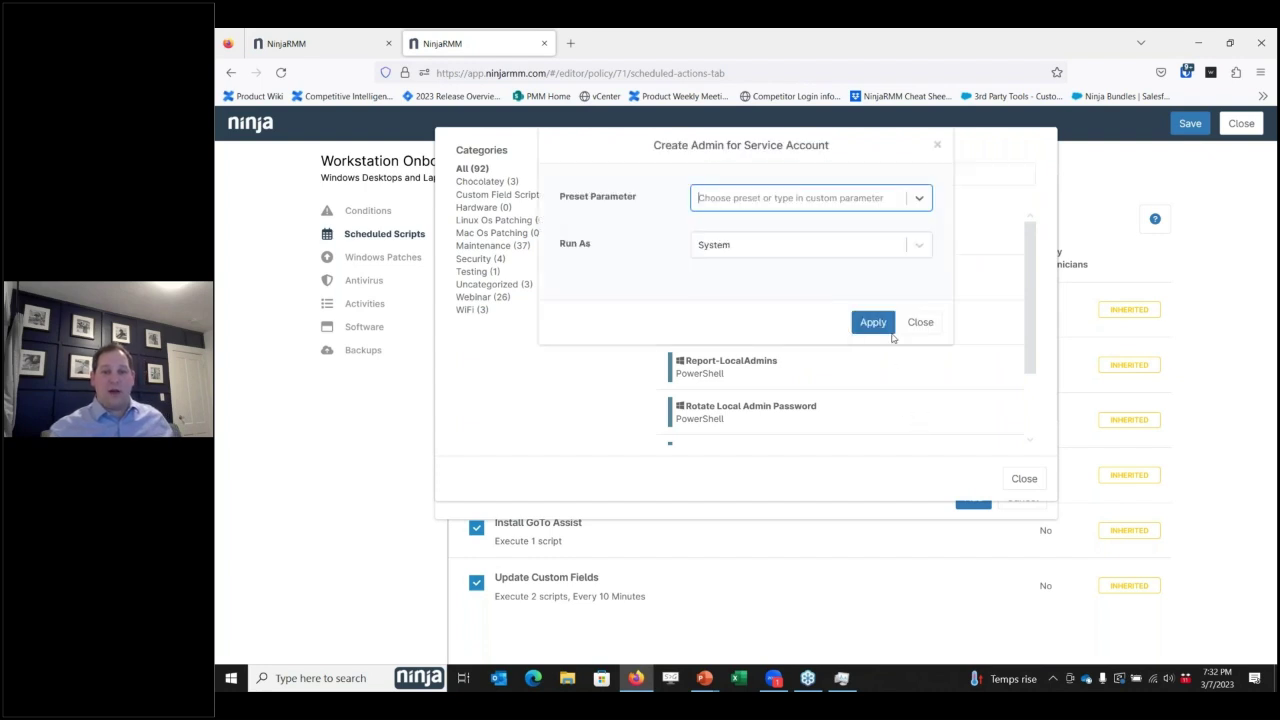
left_click(873, 322)
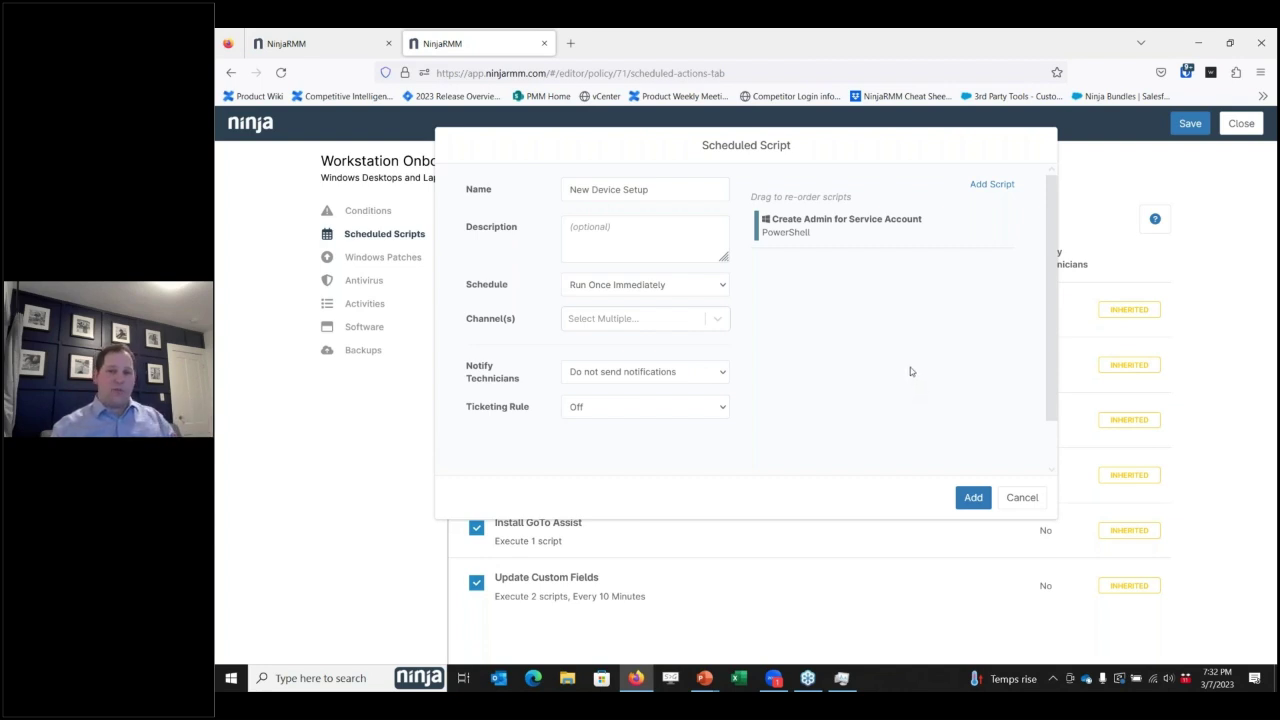
Step: Add the Block Outbound NetConns script to New Device Setup, running as System
left_click(1000, 185)
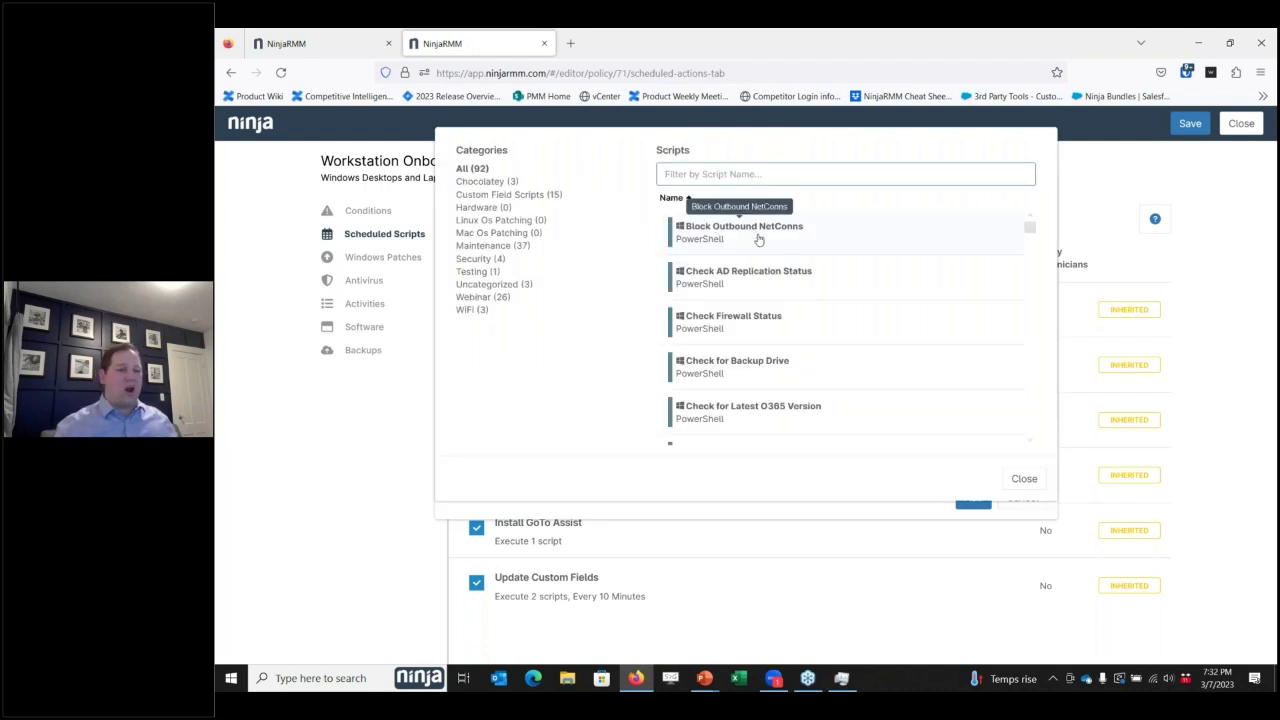
left_click(768, 236)
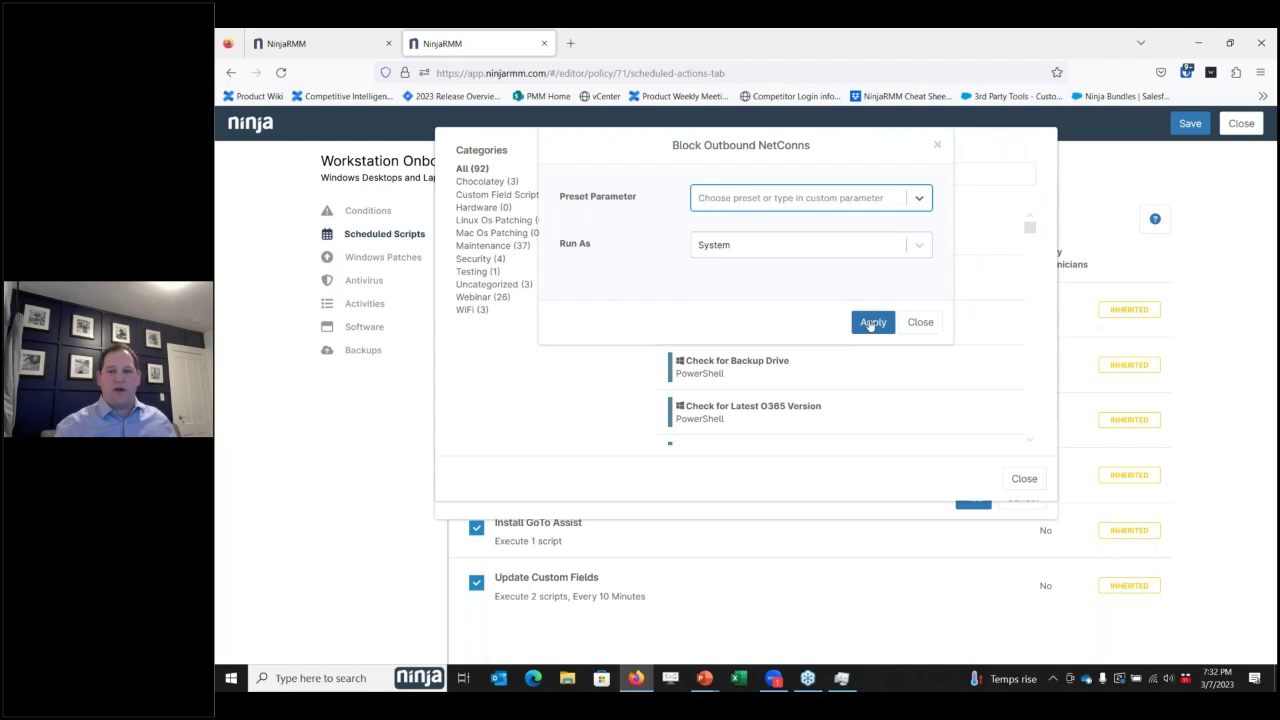
left_click(872, 321)
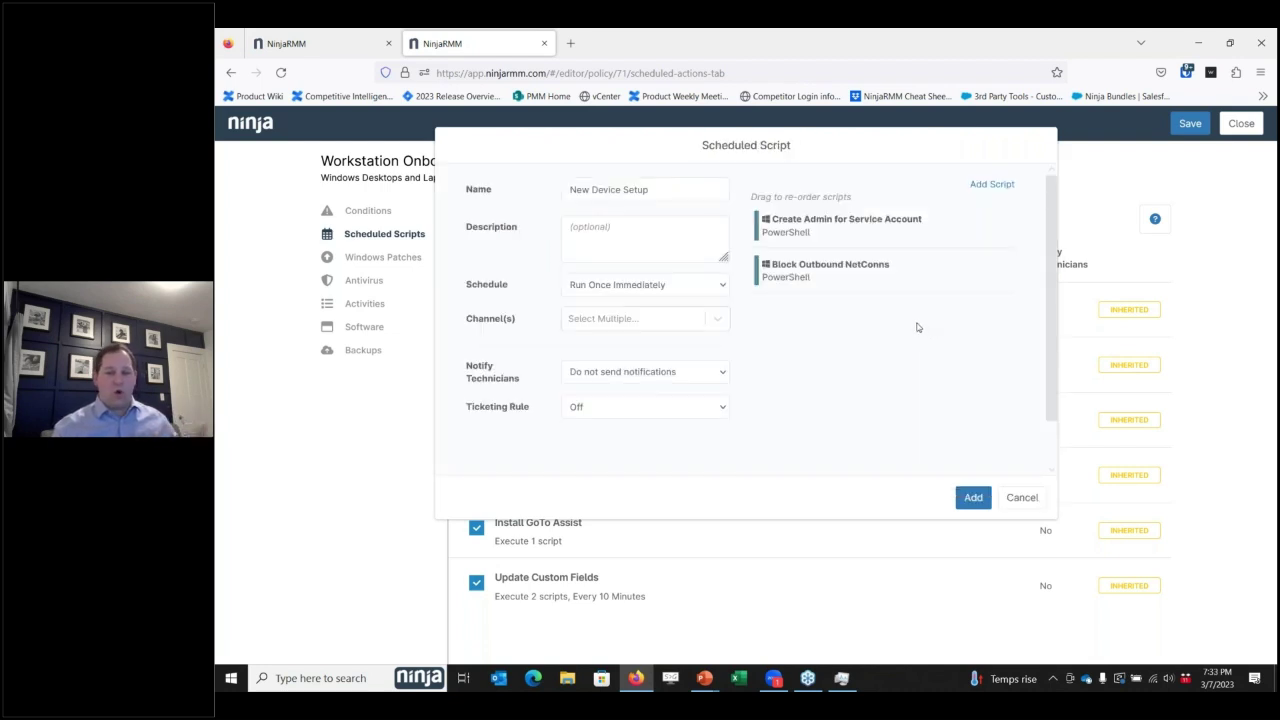
Step: Find the scripts matching "disable" and add Disable USB drives to New Device Setup
left_click(991, 186)
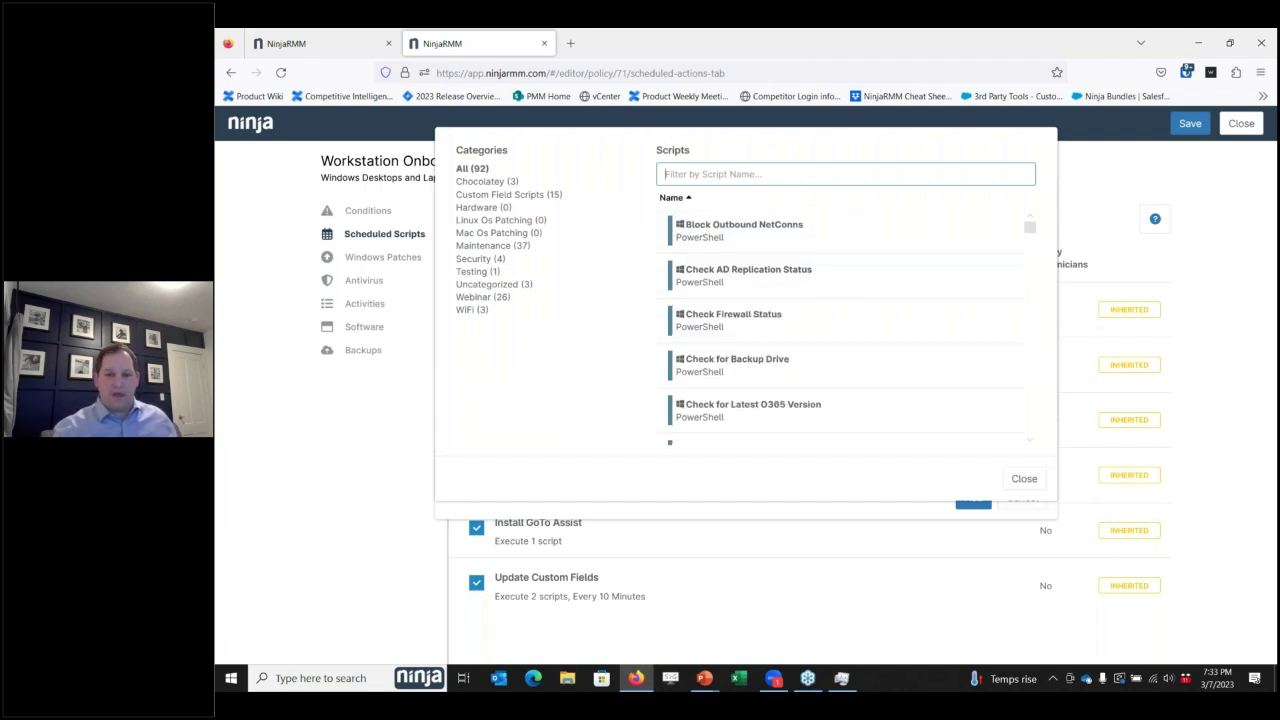
scroll(845, 320, "down", 3)
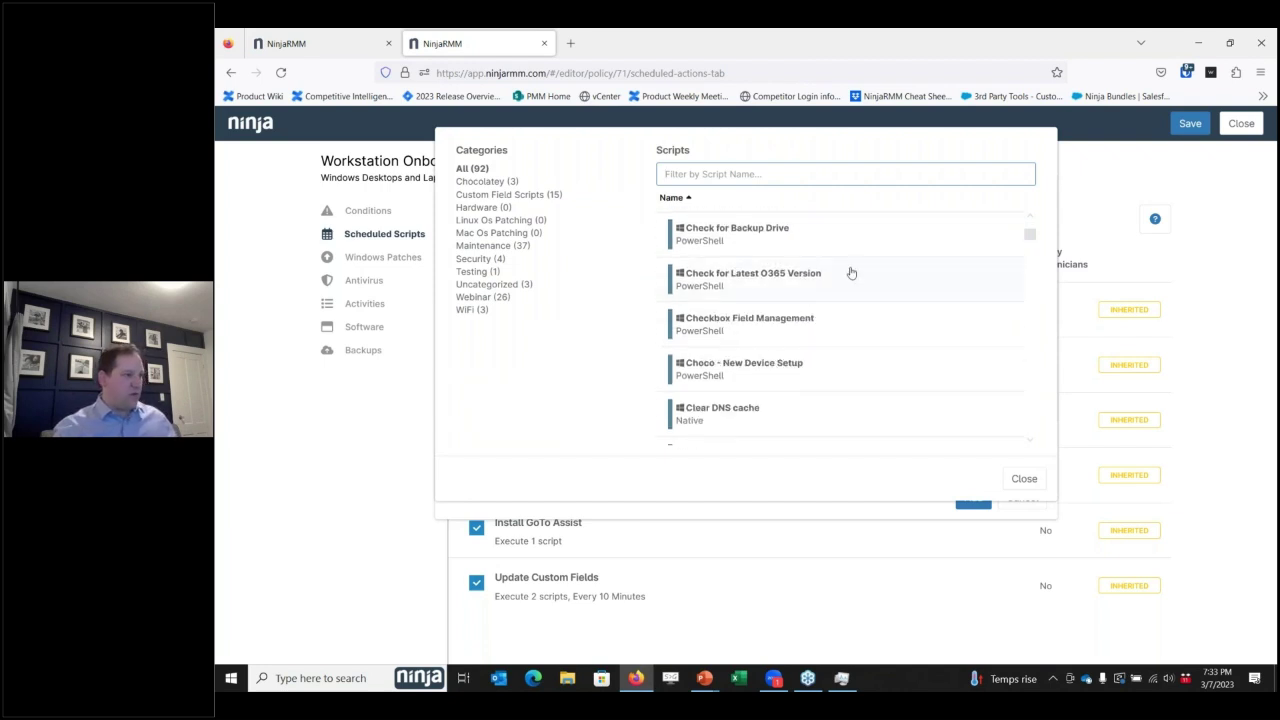
left_click(758, 178)
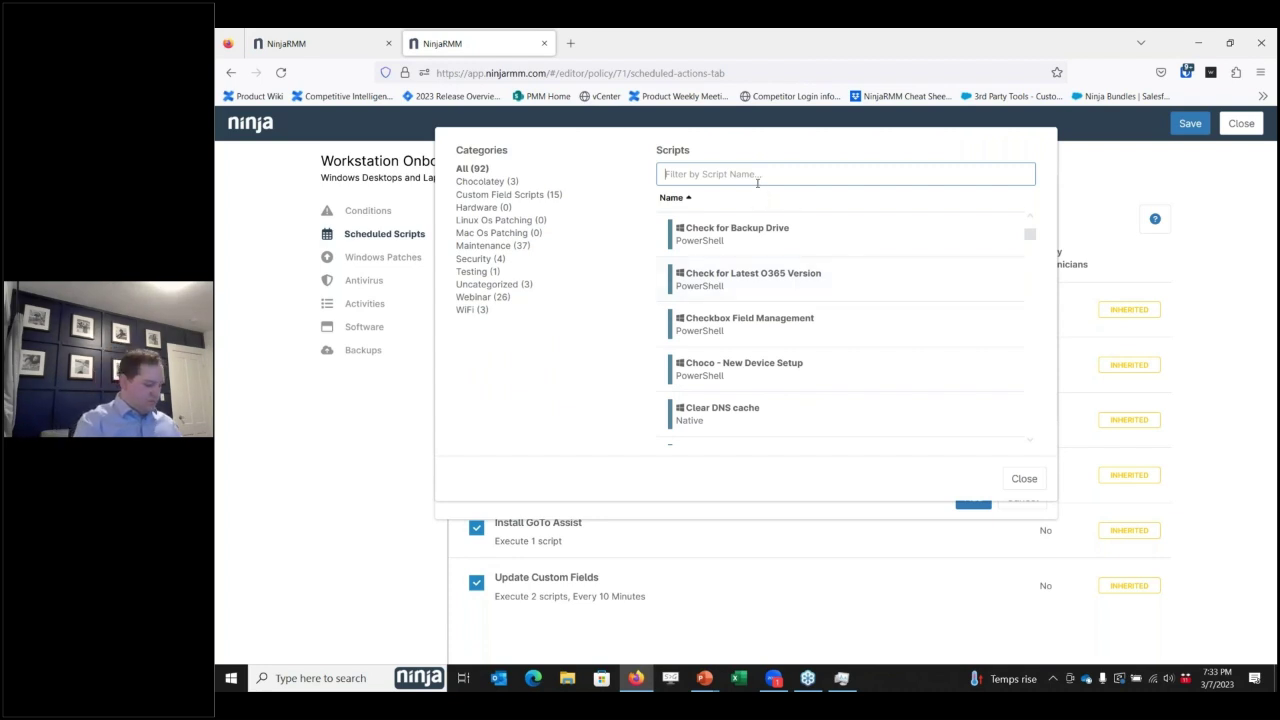
type("disable")
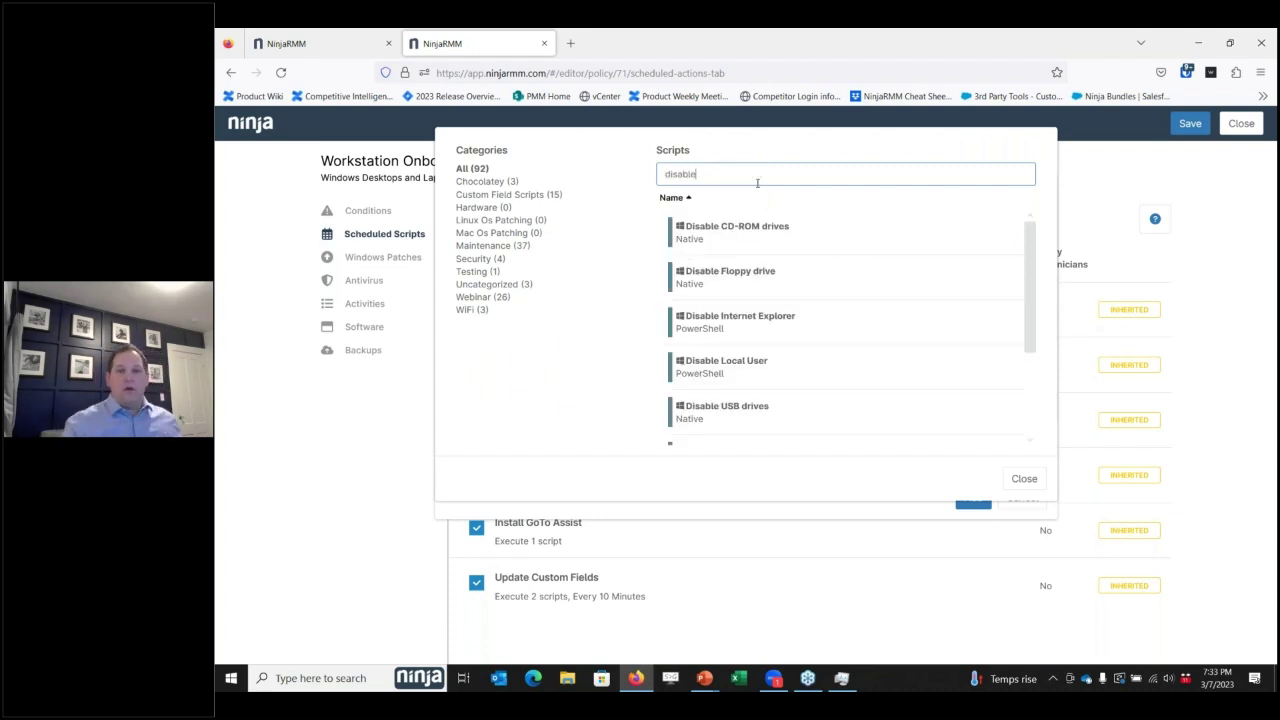
scroll(789, 338, "down", 1)
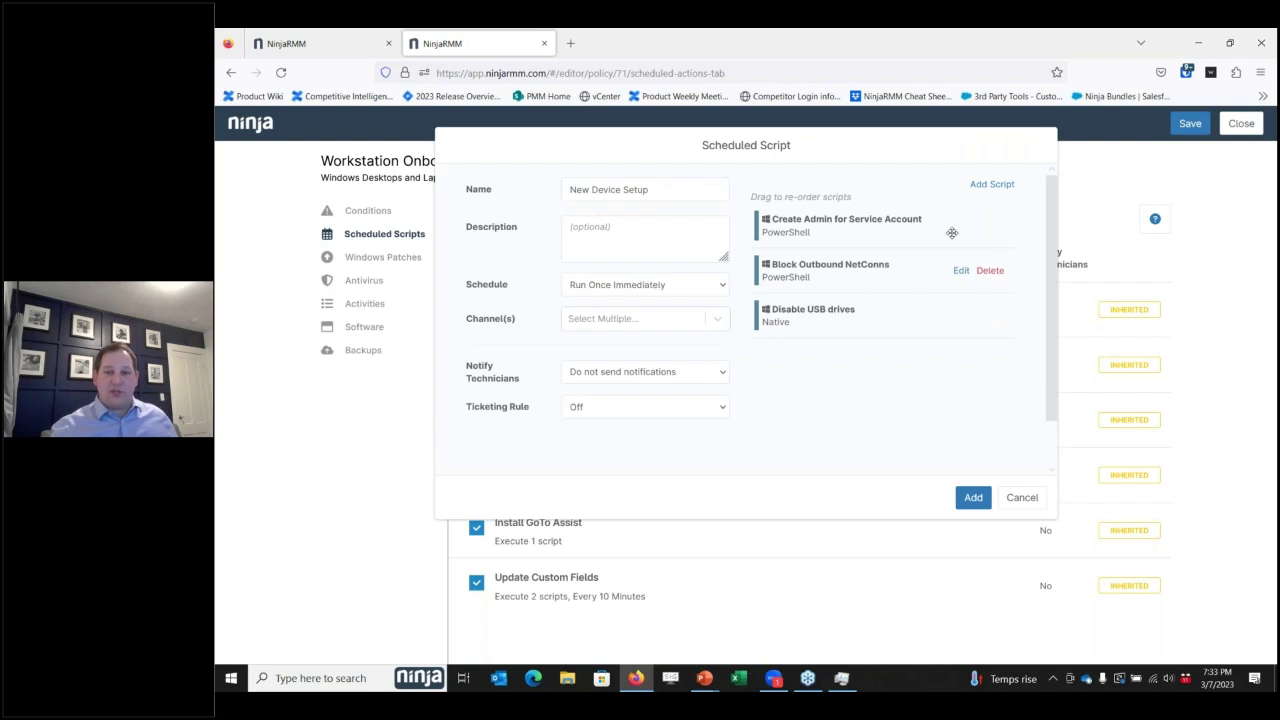
Step: Find the scripts matching "enable" and add Enable Bitlocker to New Device Setup, running as System
left_click(994, 184)
left_click(756, 175)
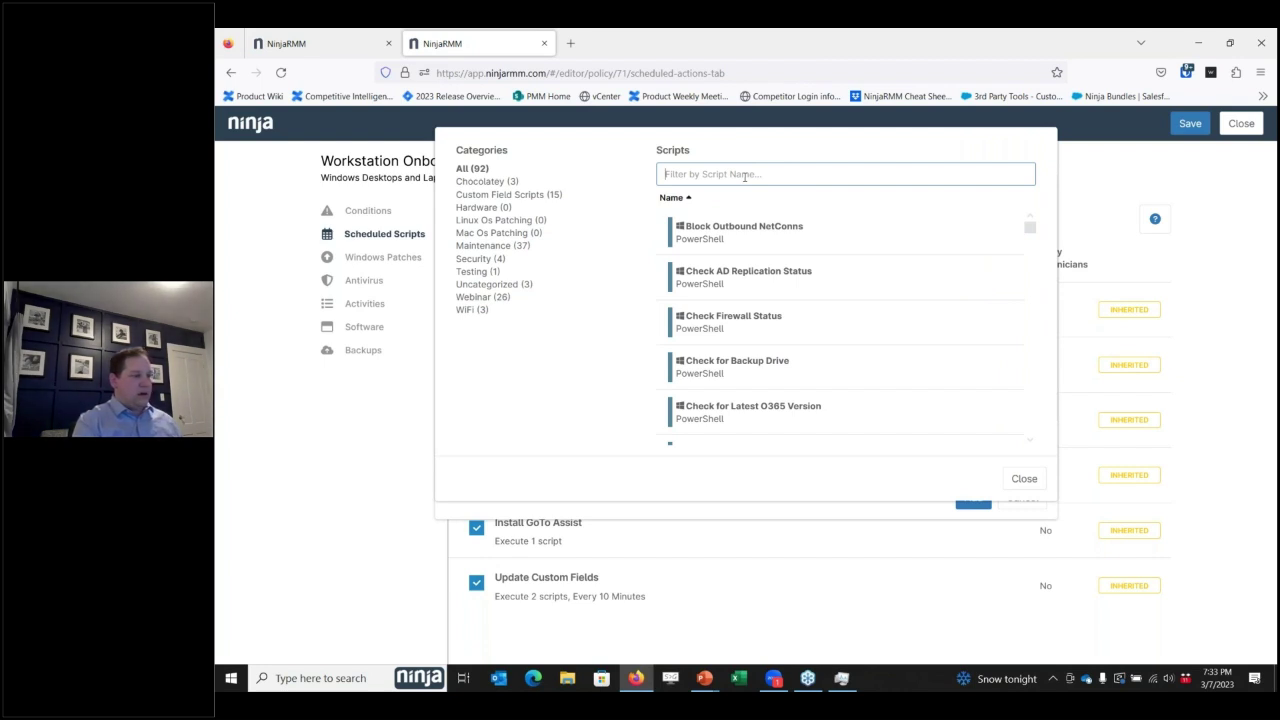
type("enable")
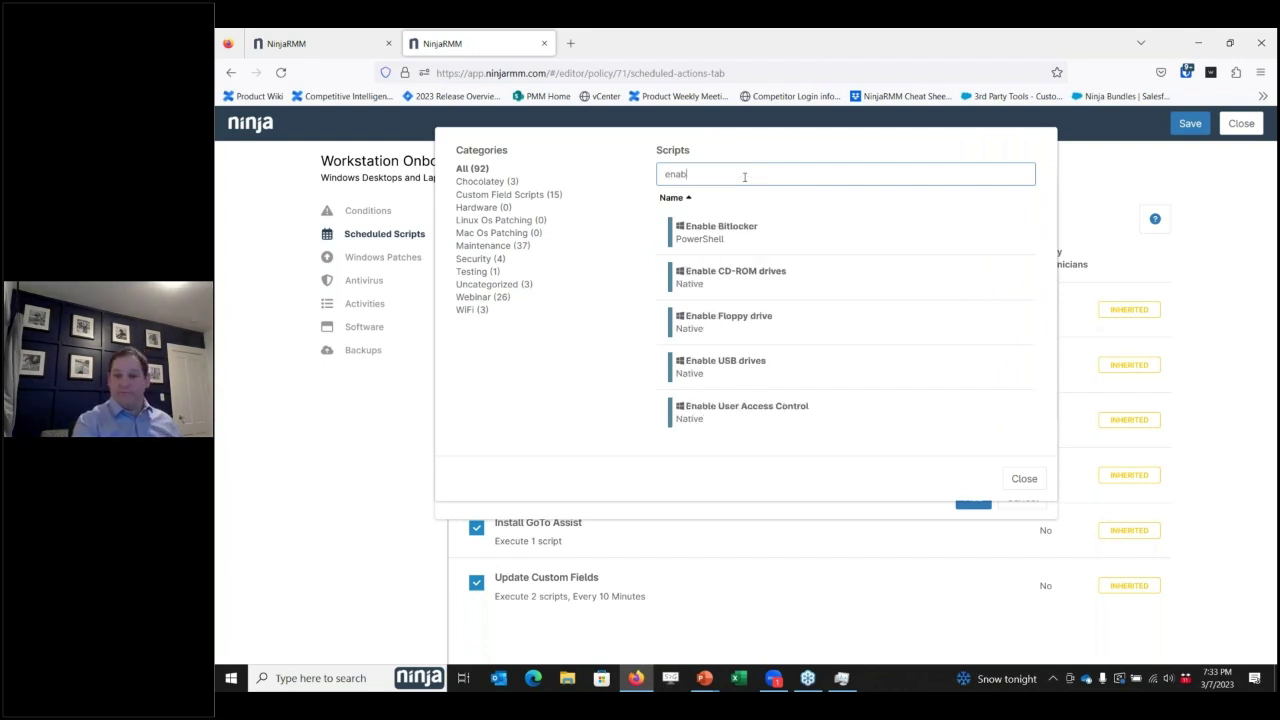
left_click(750, 224)
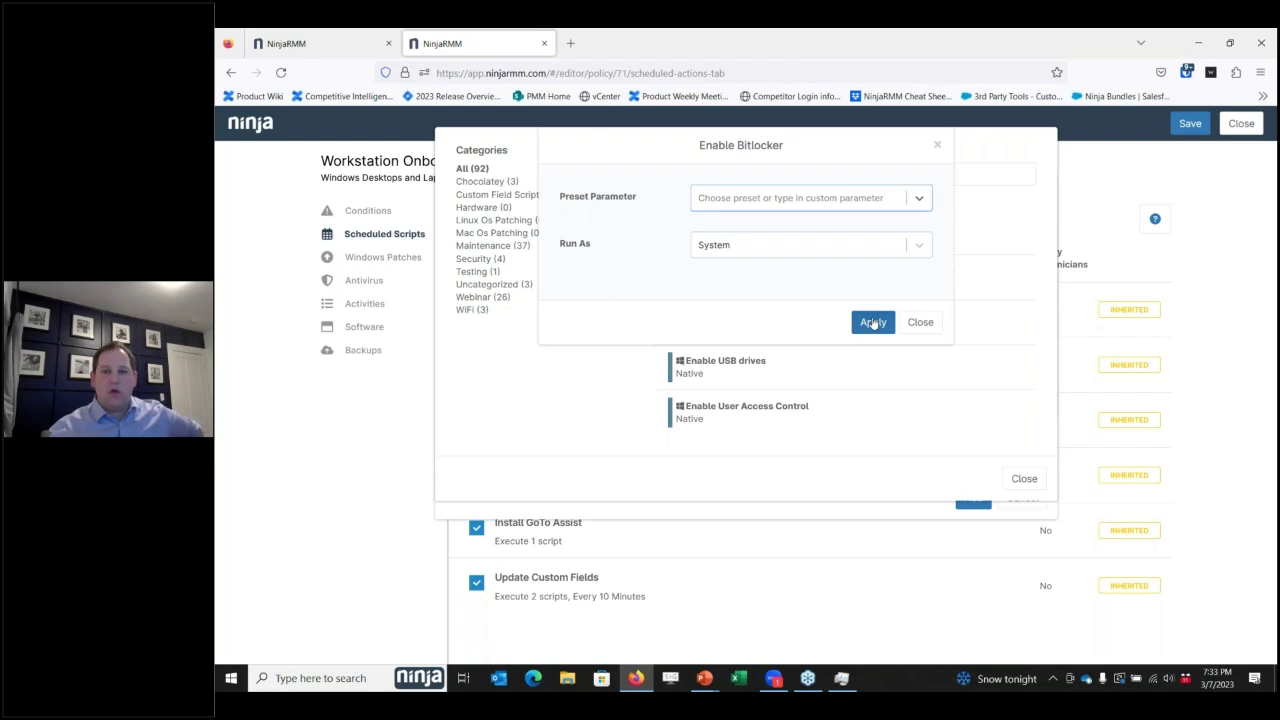
left_click(873, 322)
Step: Find the scripts matching "install" and add Install Notepad++ to New Device Setup
left_click(997, 186)
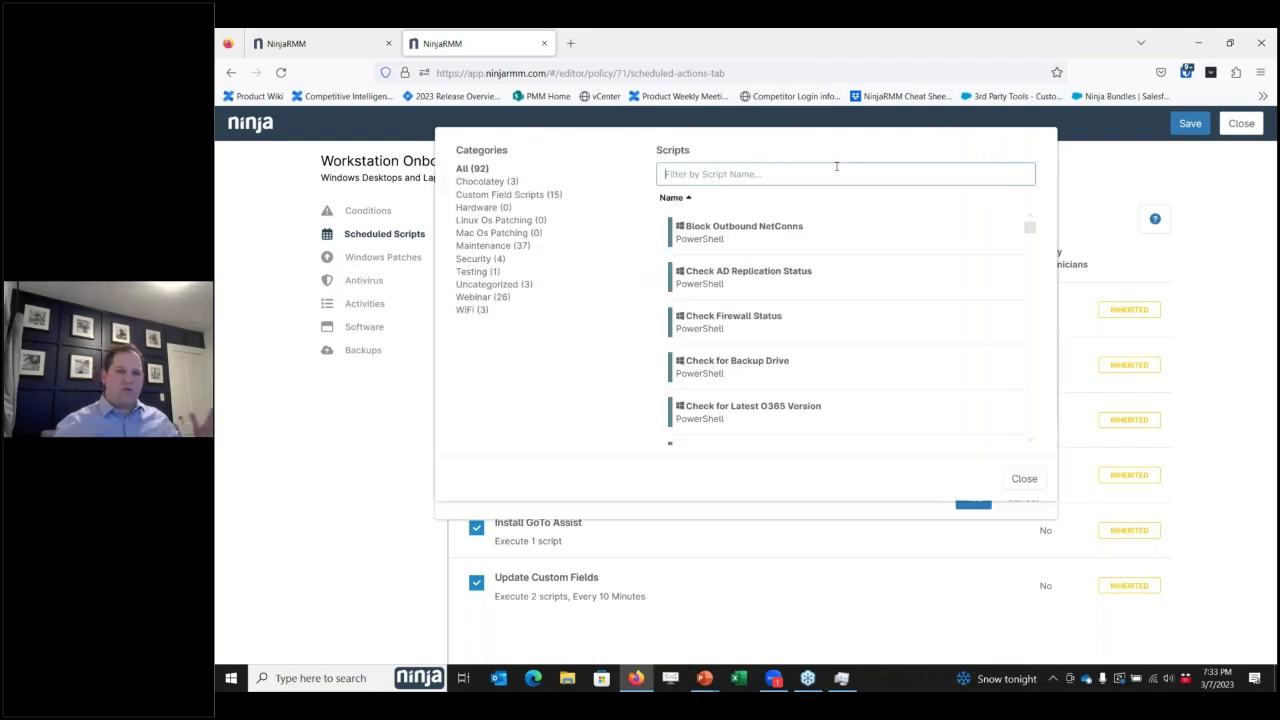
left_click(837, 172)
type("ital")
key("BackSpace")
key("BackSpace")
key("BackSpace")
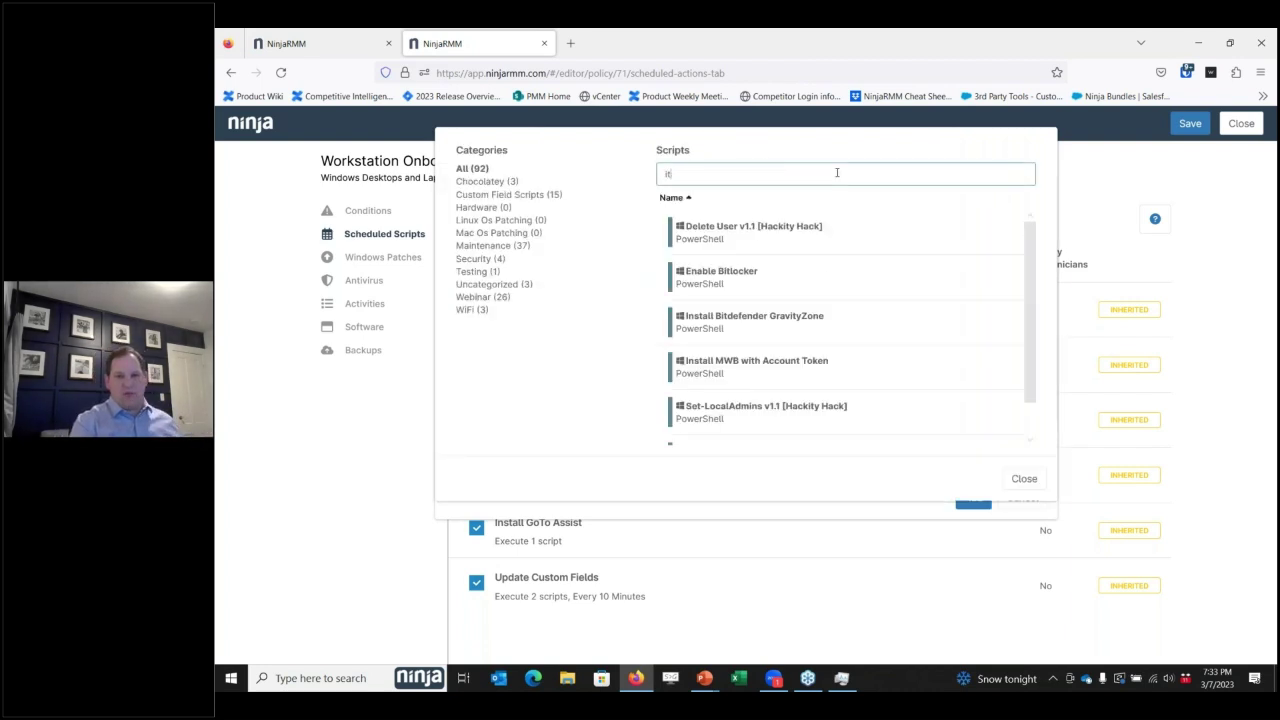
type("nstall")
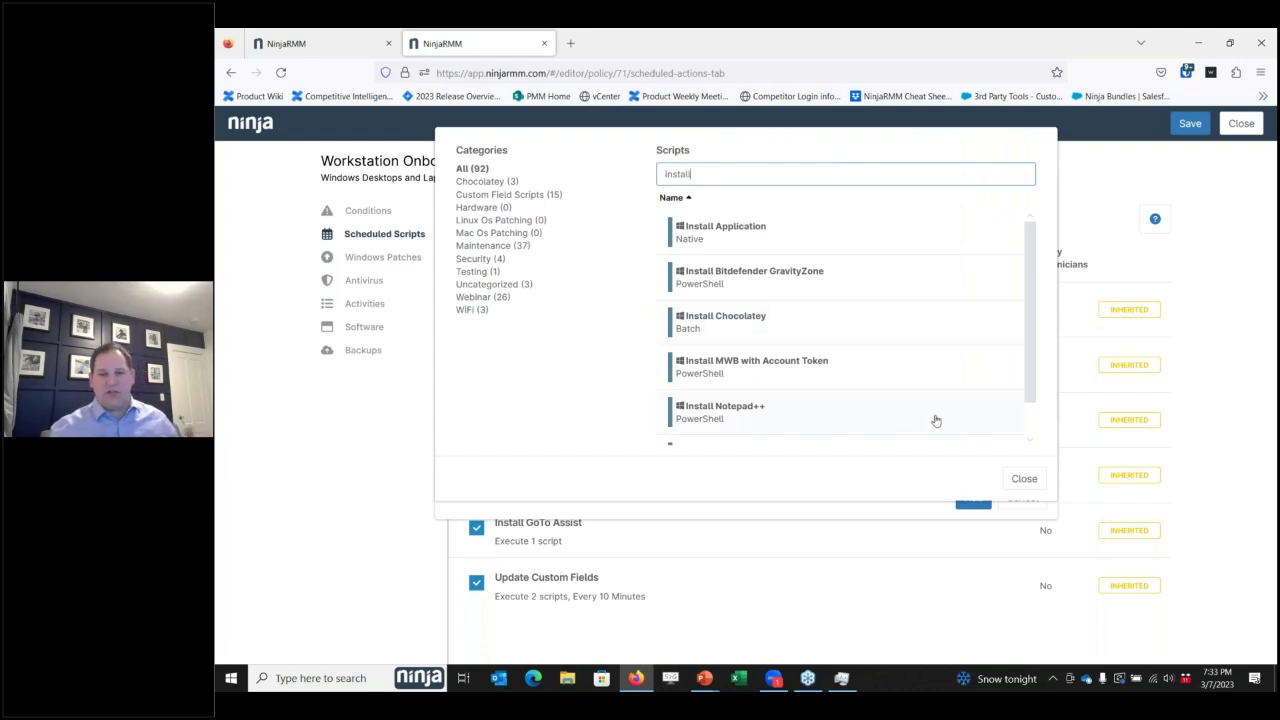
left_click(882, 418)
left_click(873, 322)
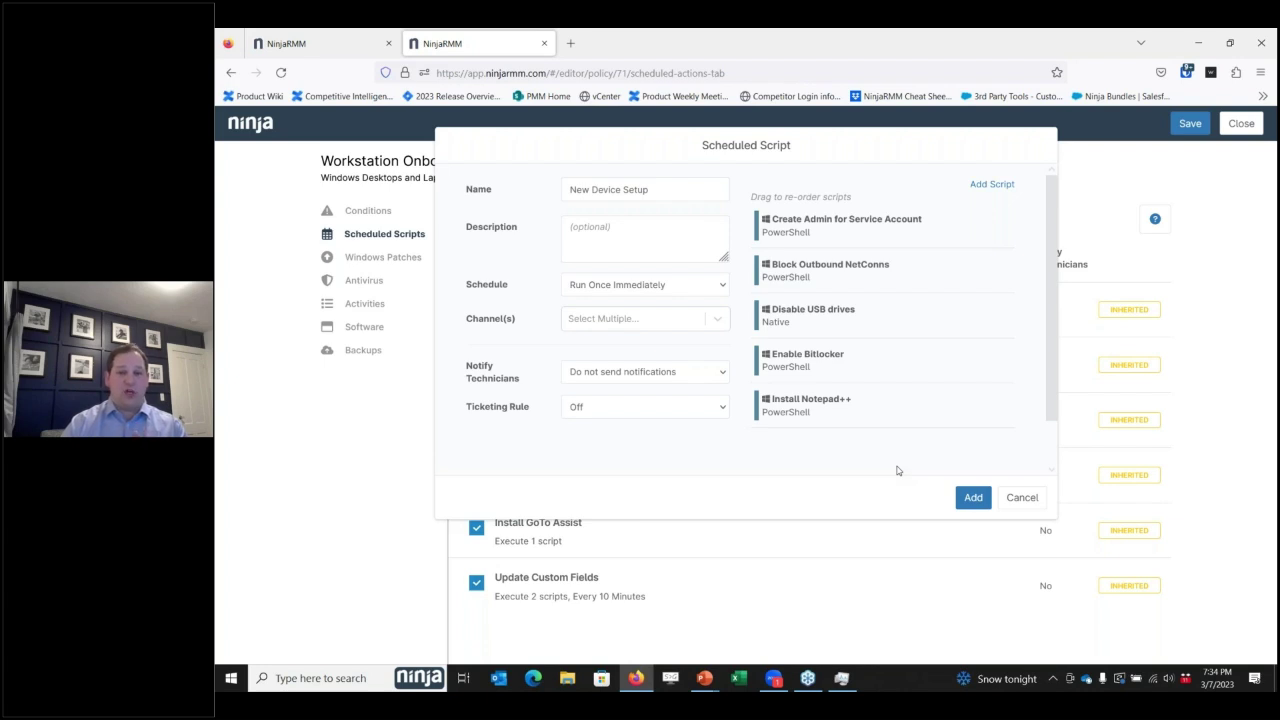
Step: Review the scripts in New Device Setup and discard the scheduled script without adding it to the policy
mouse_move(894, 411)
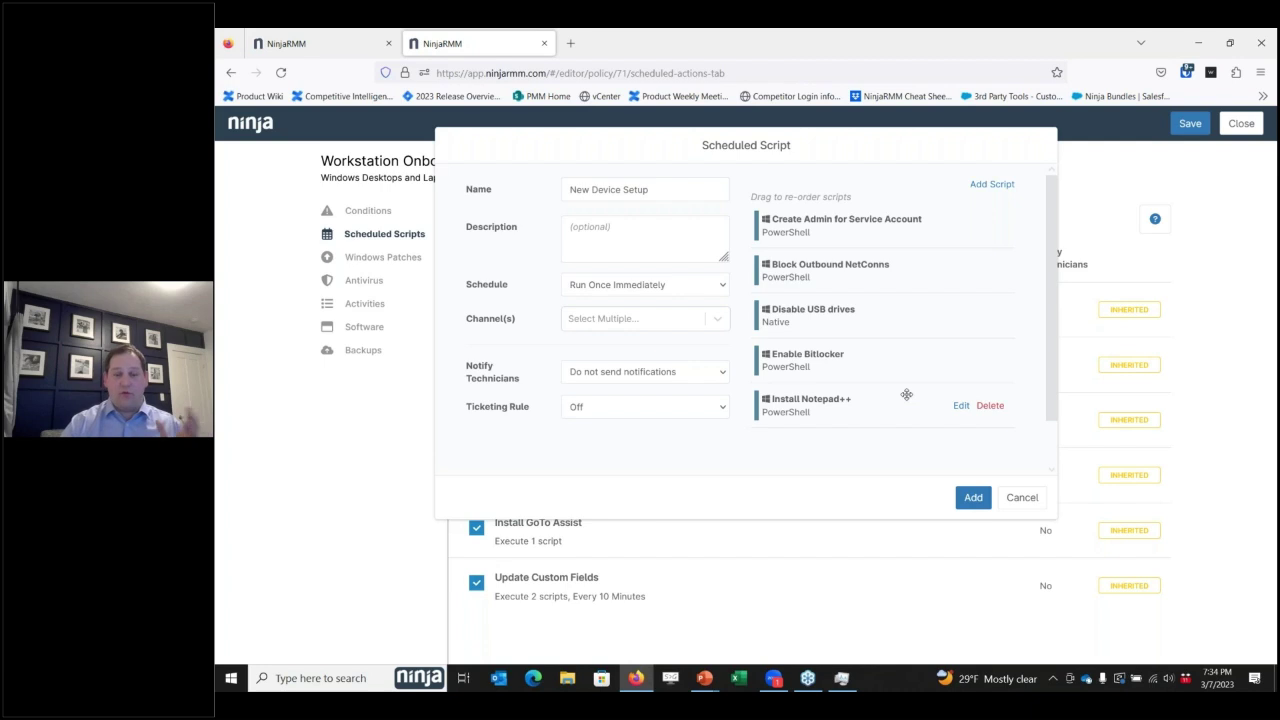
mouse_move(906, 349)
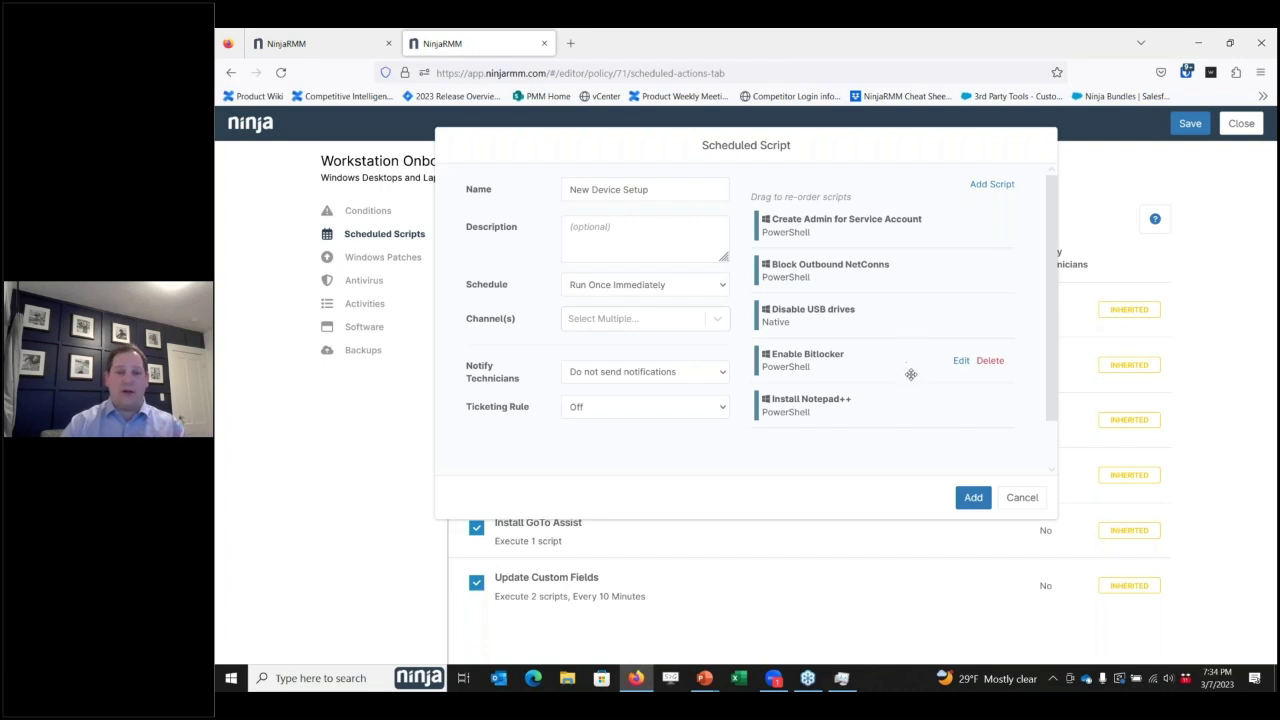
mouse_move(909, 214)
mouse_move(938, 266)
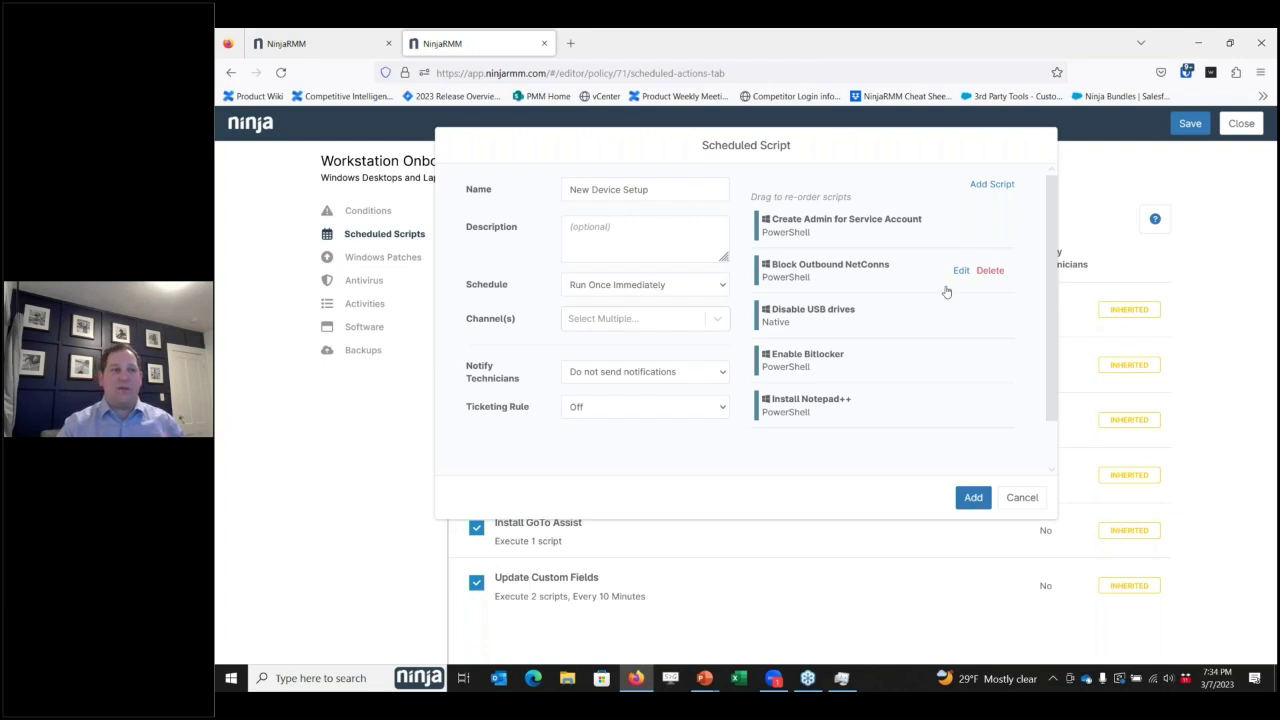
left_click(1022, 498)
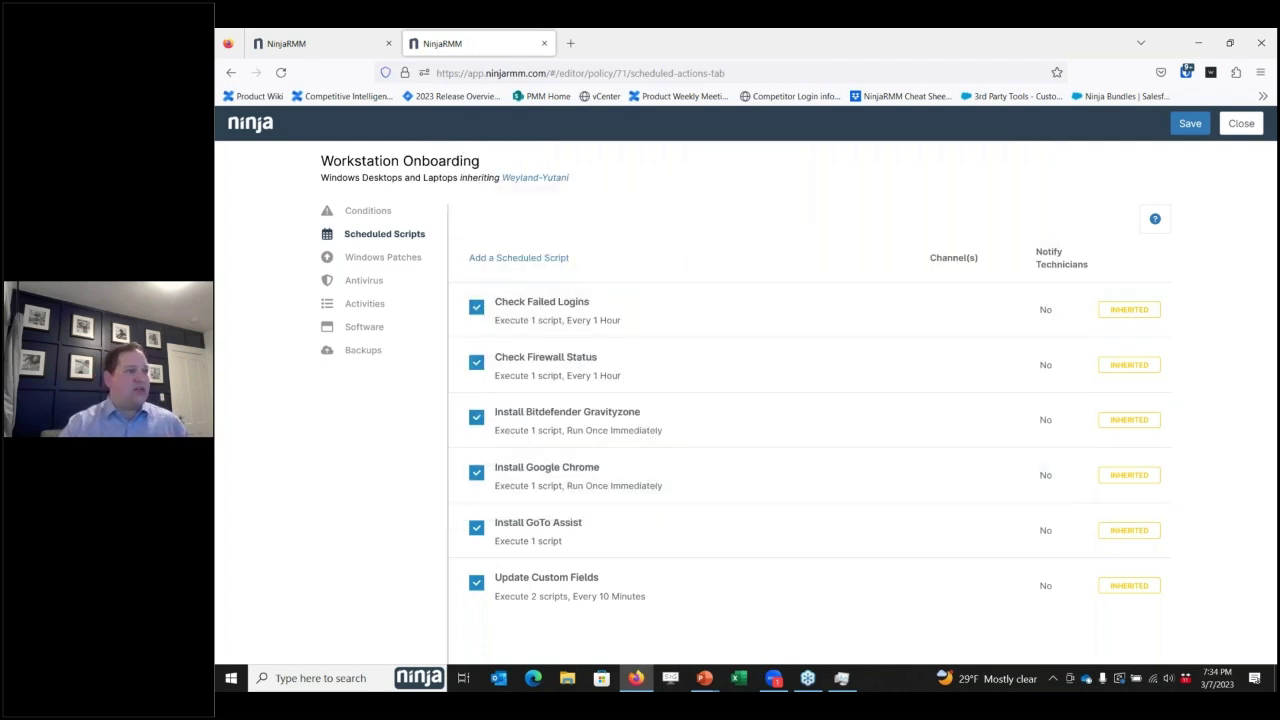
Step: Close the Workstation Onboarding policy and open the overview of the recent device DESKTOP-Q88DOQG
left_click(1241, 124)
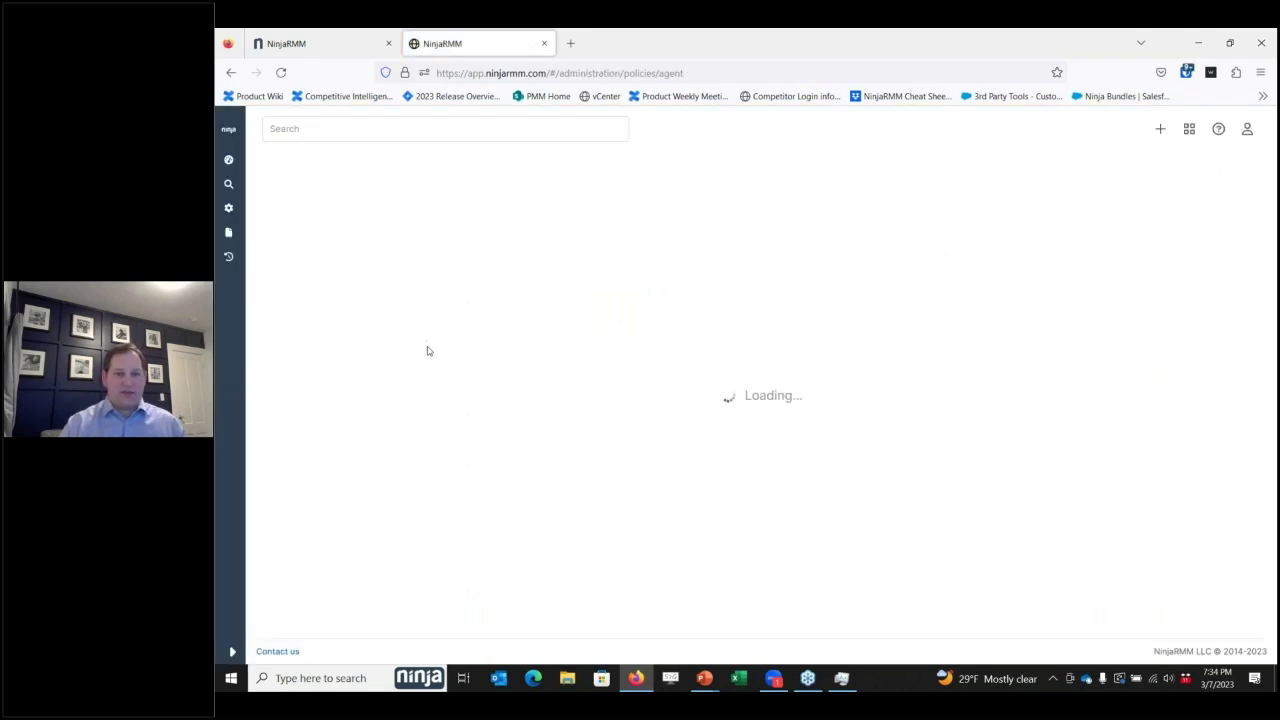
left_click(228, 130)
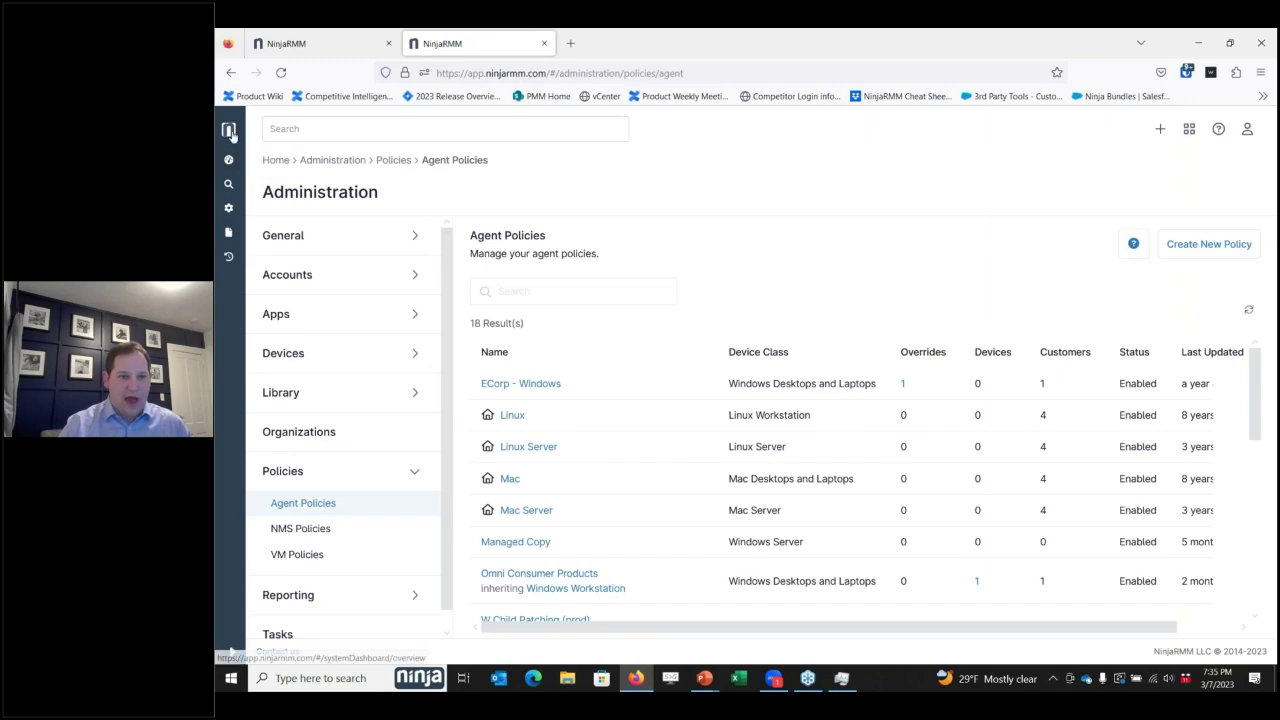
left_click(268, 420)
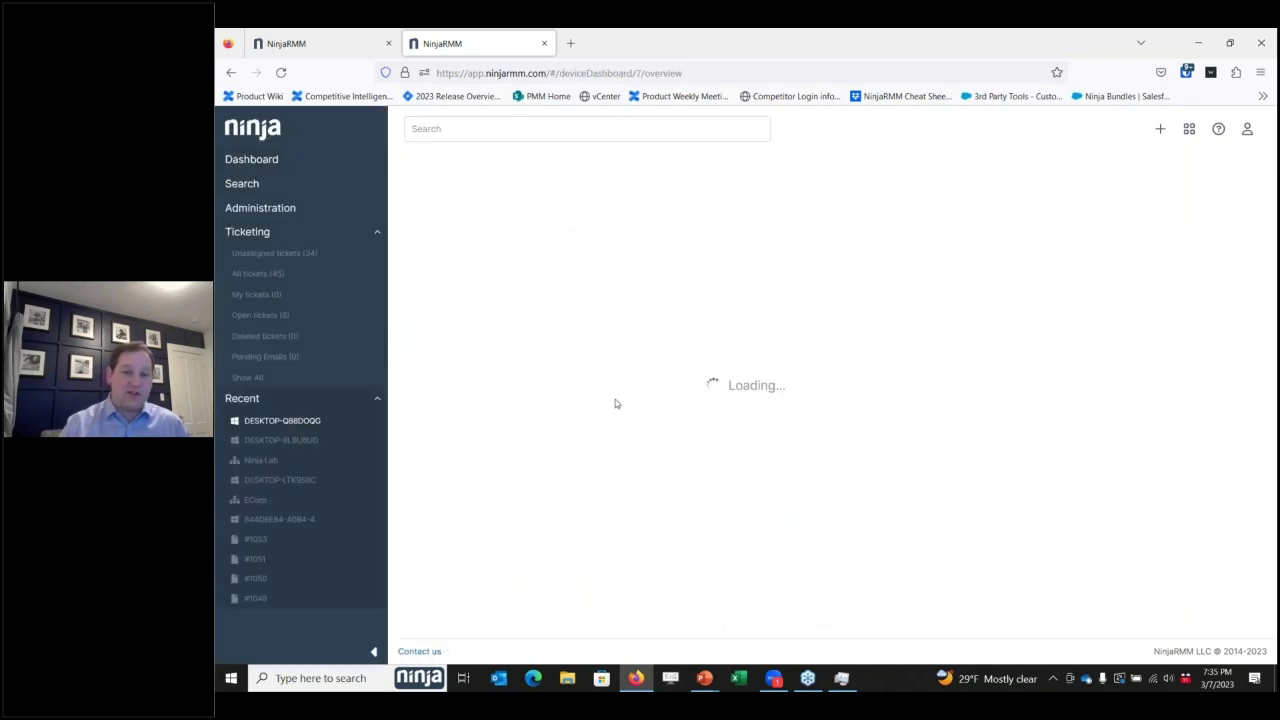
Step: Check the GoTo software alert in the health section of DESKTOP-Q88DOQG and open its linked ticket
scroll(800, 470, "down", 1)
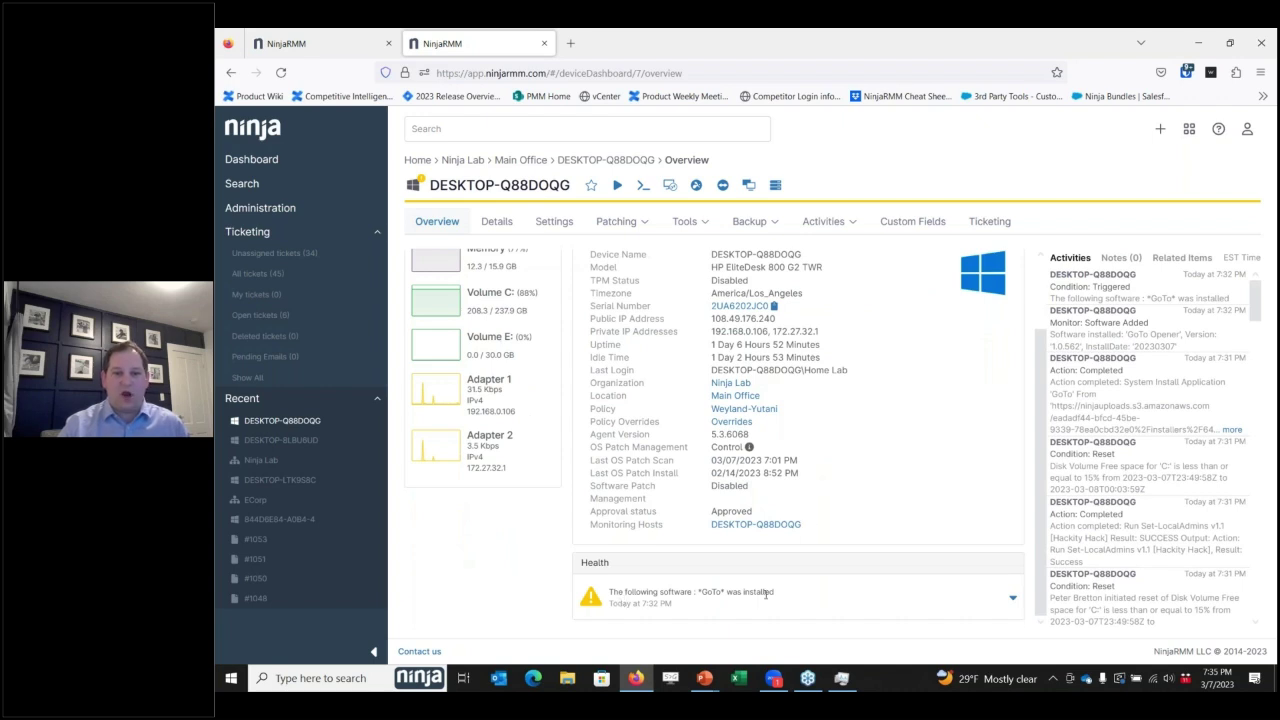
left_click_drag(777, 596, 611, 598)
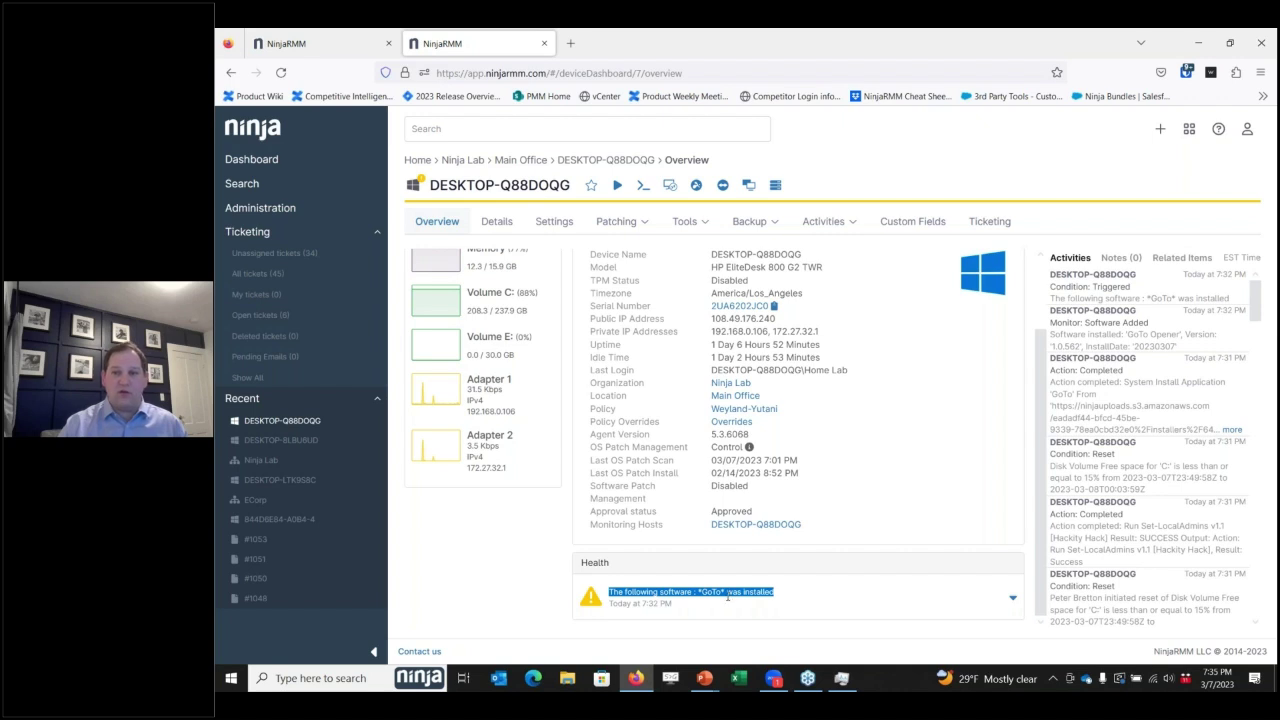
left_click(1012, 597)
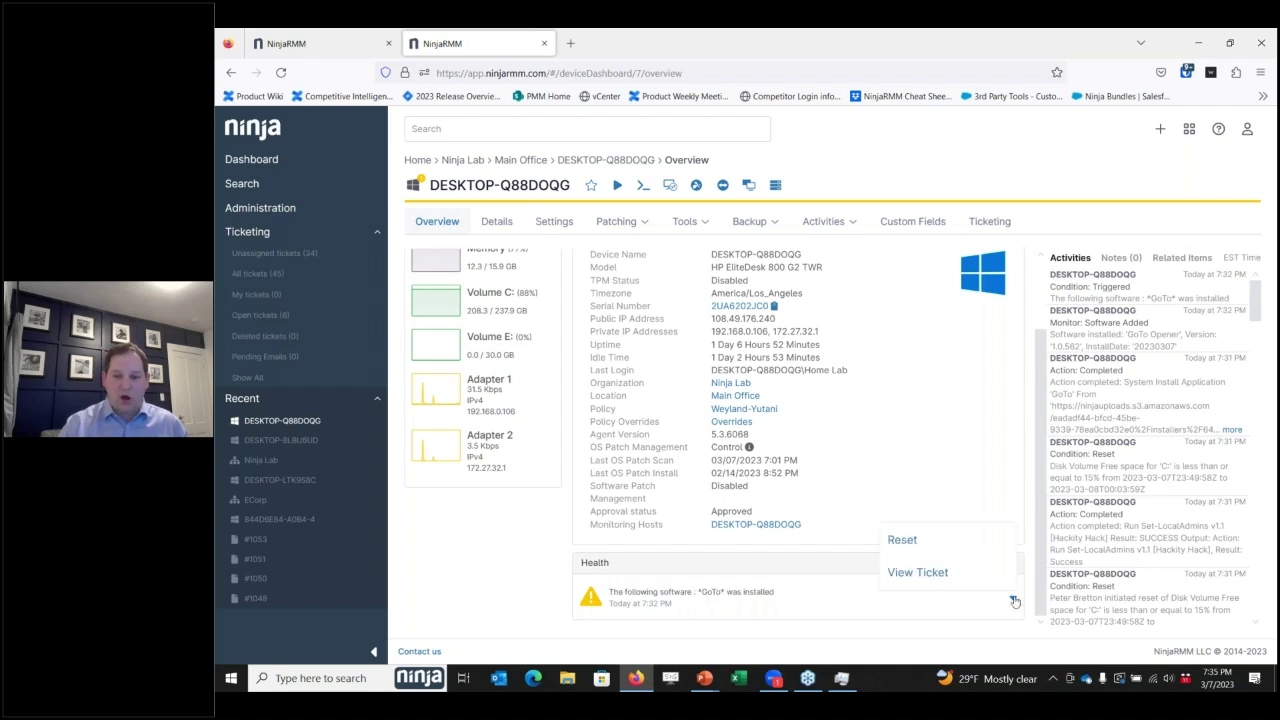
right_click(929, 580)
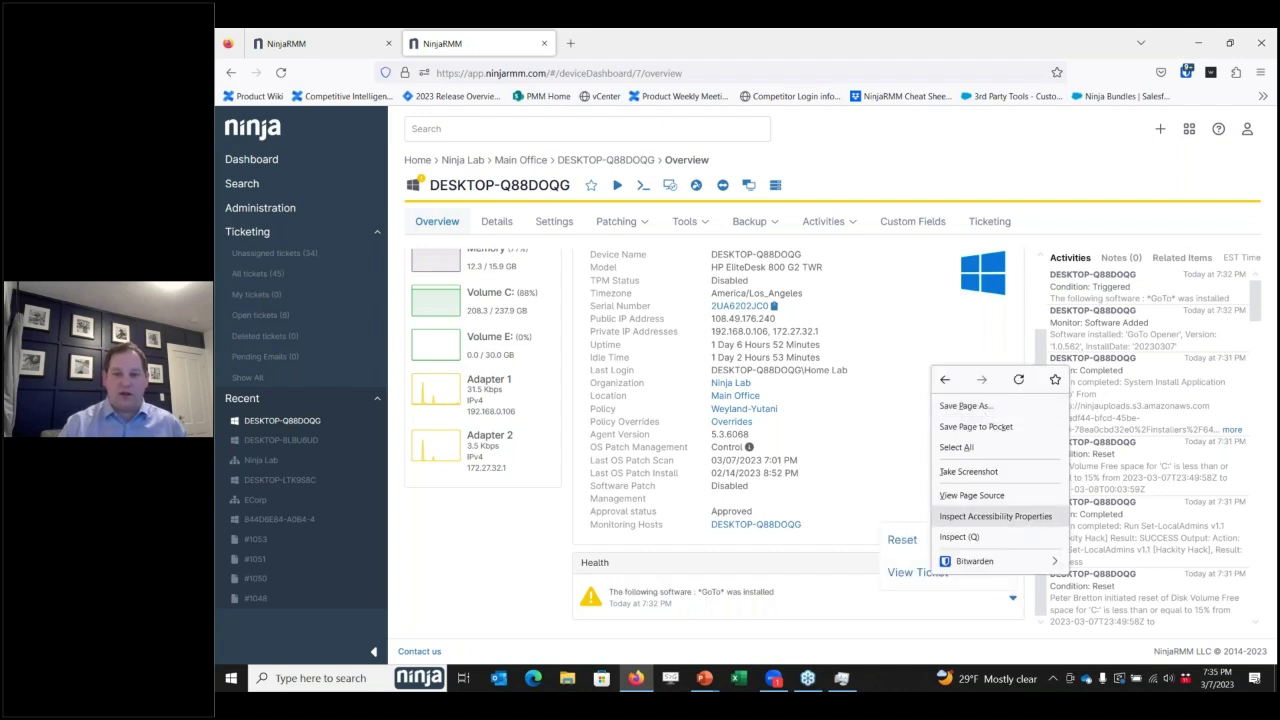
left_click(909, 574)
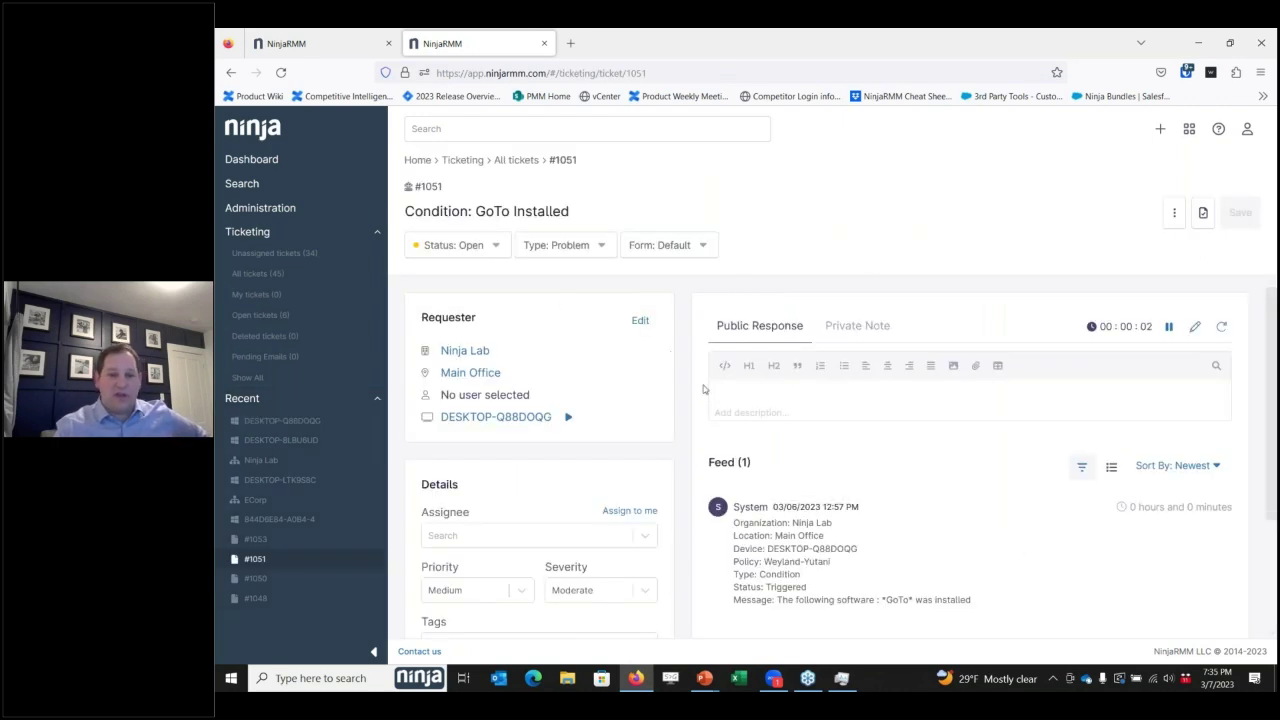
Step: Review the GoTo Installed ticket's details and feed, and return to the overview of the recent device DESKTOP-Q88DOQG
scroll(815, 525, "down", 3)
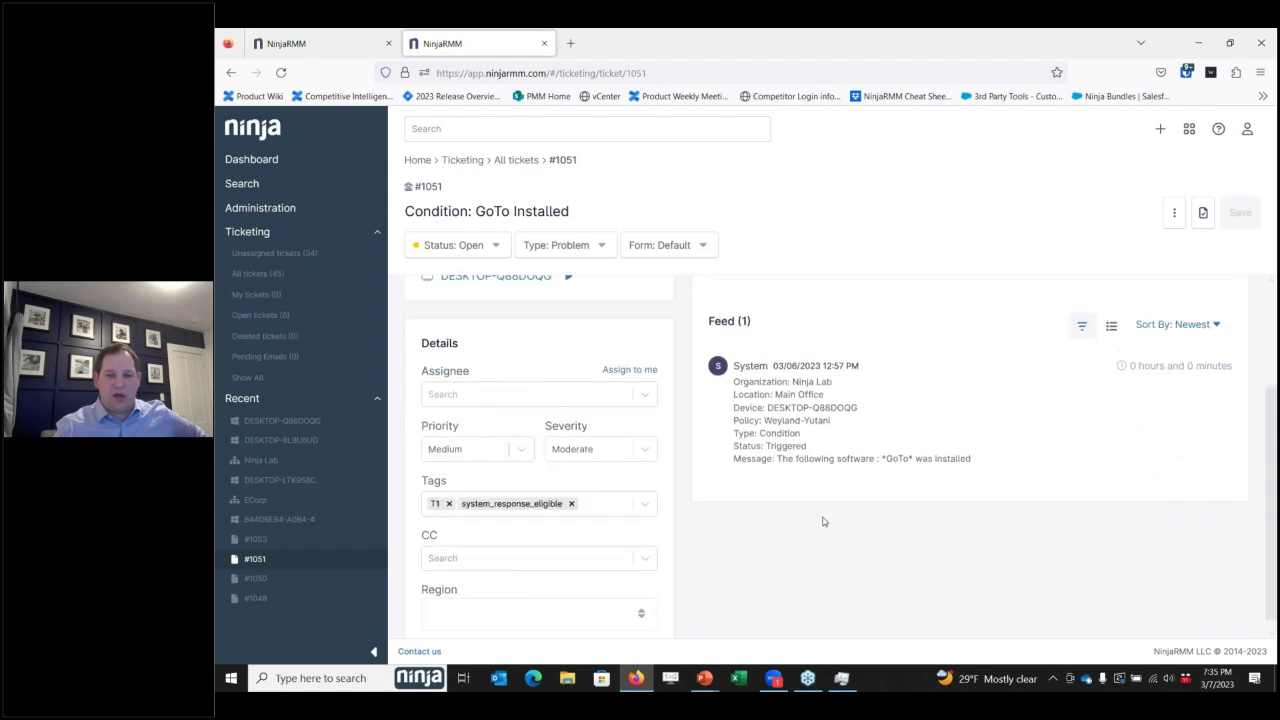
scroll(820, 522, "up", 2)
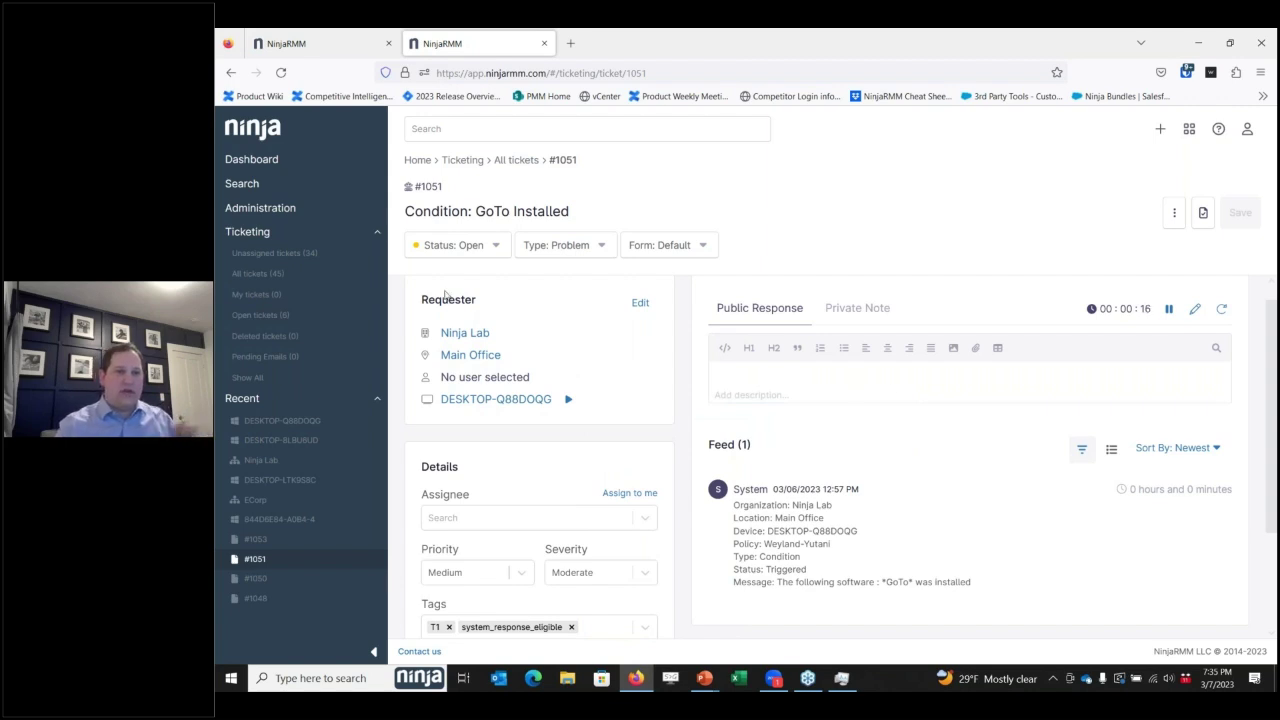
left_click(262, 131)
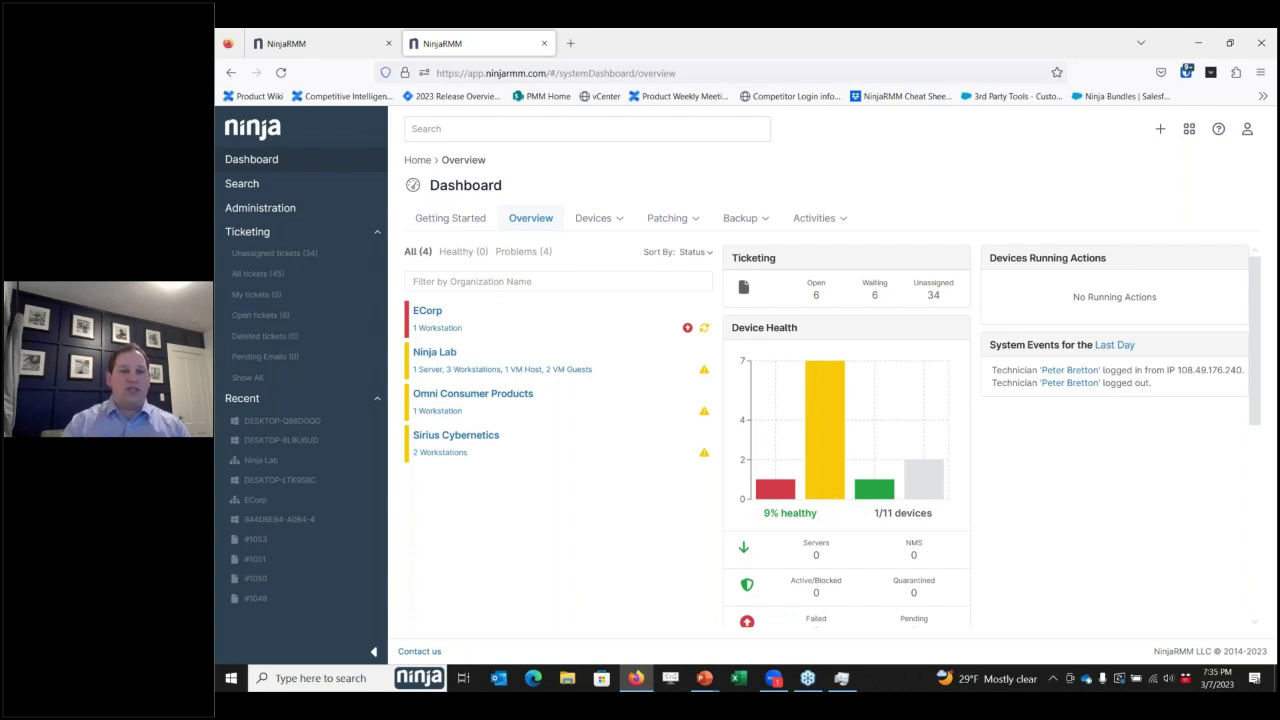
left_click(300, 420)
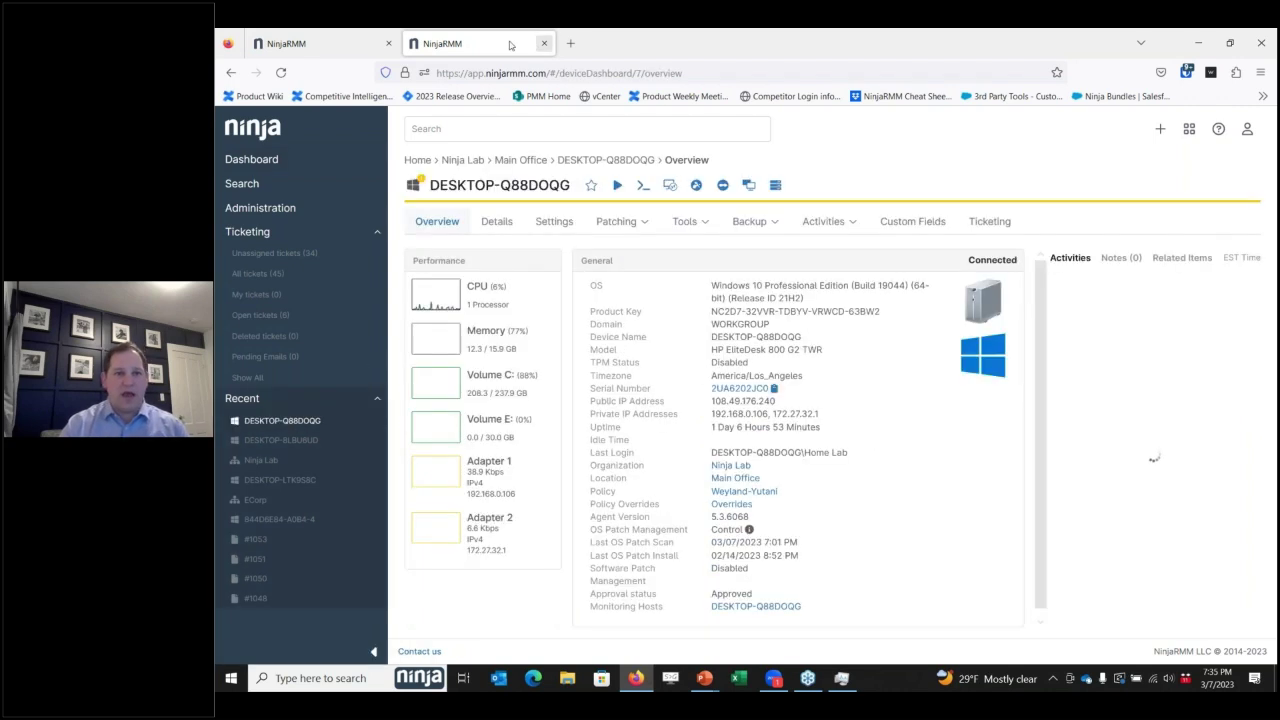
Step: Load the NinjaRMM console in a new browser tab and open the list of agent policies in its administration area
left_click(572, 44)
type("app.")
key("Return")
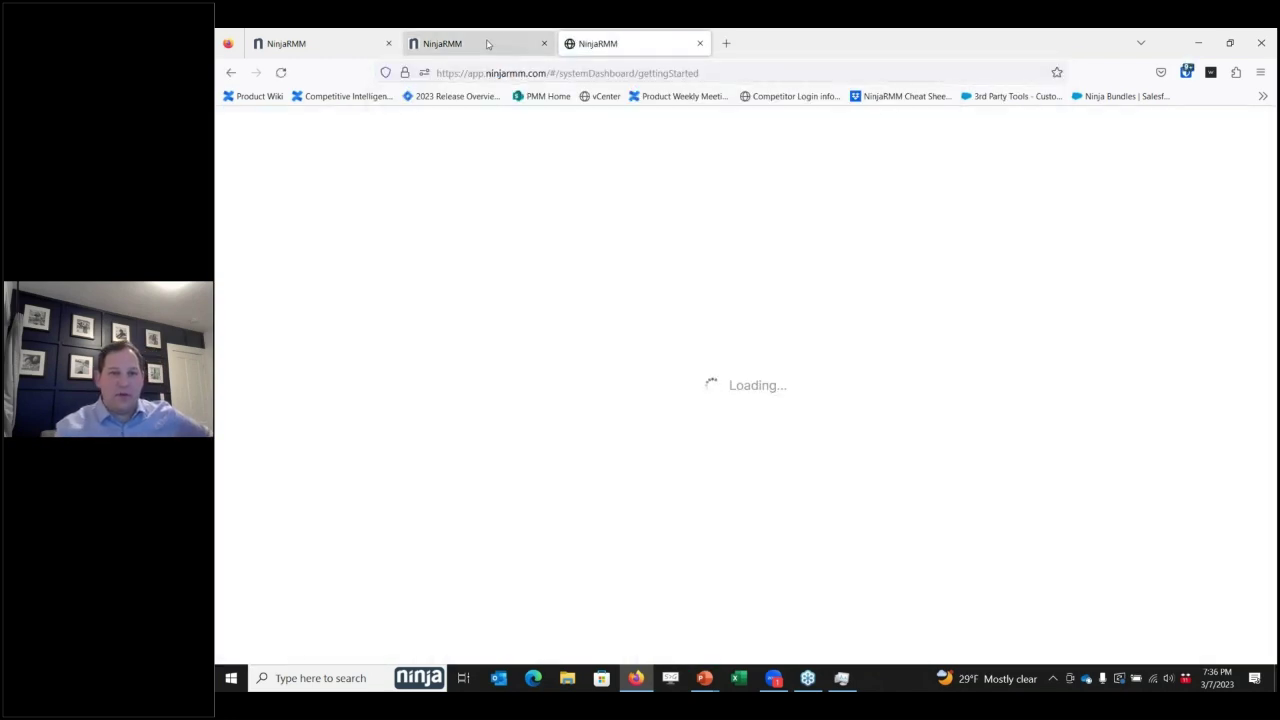
left_click(292, 208)
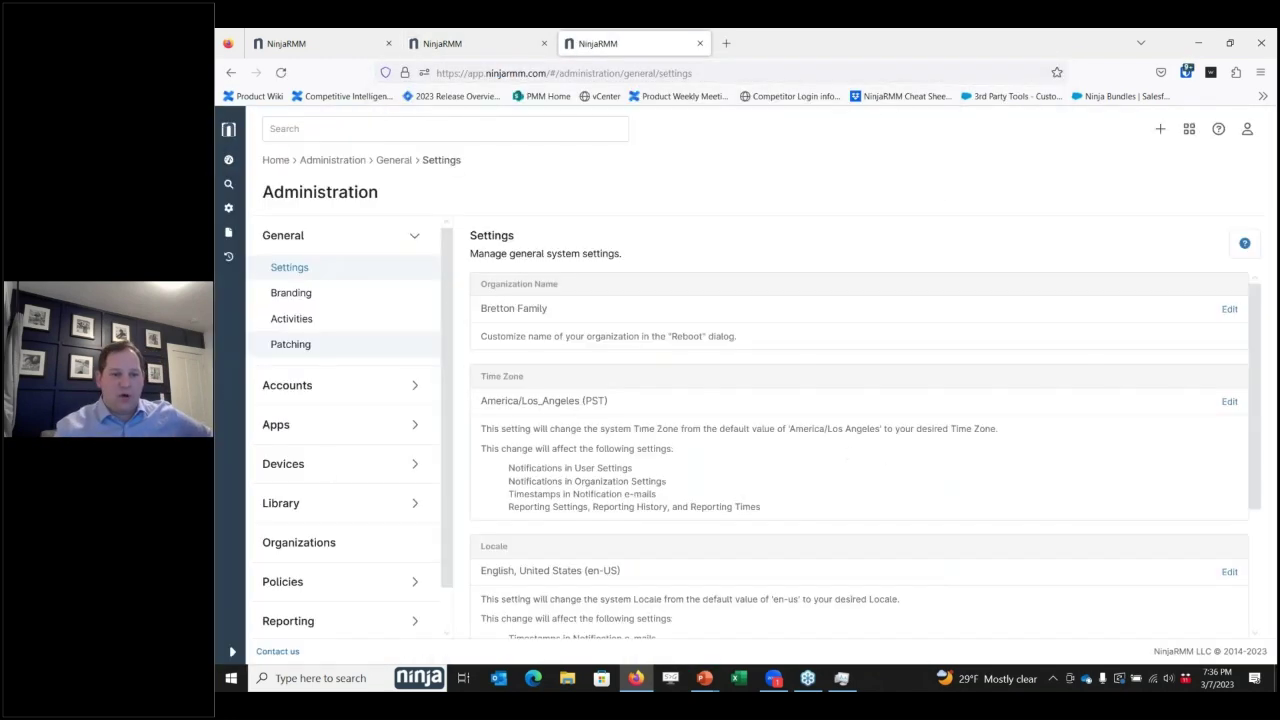
left_click(302, 586)
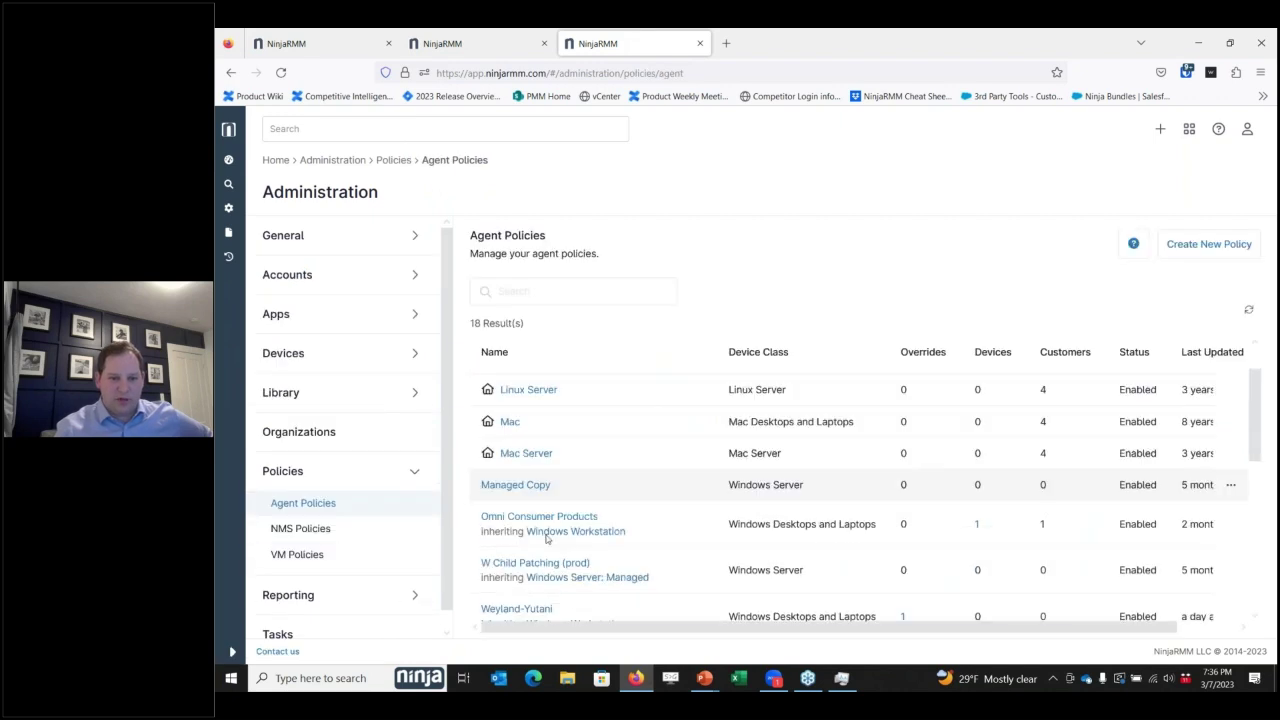
Step: Filter the agent policies by "wey" and open the Weyland-Yutani policy
scroll(546, 538, "down", 5)
left_click(520, 290)
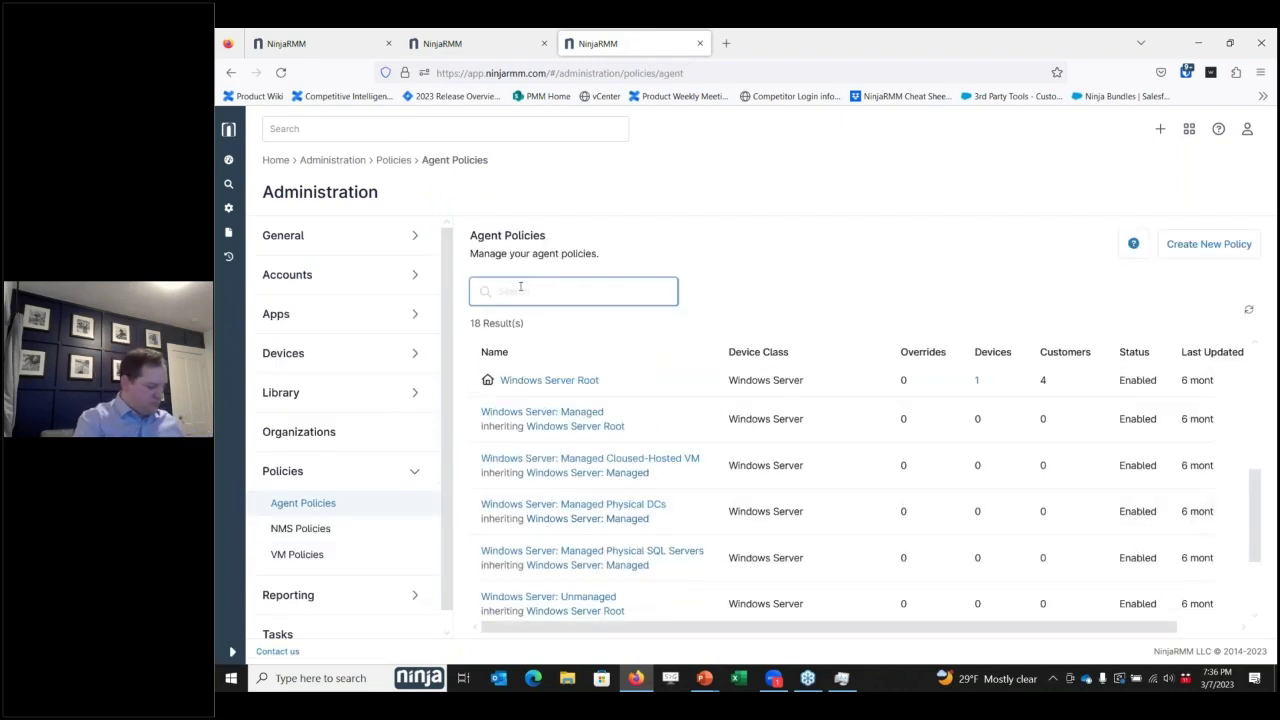
type("wey")
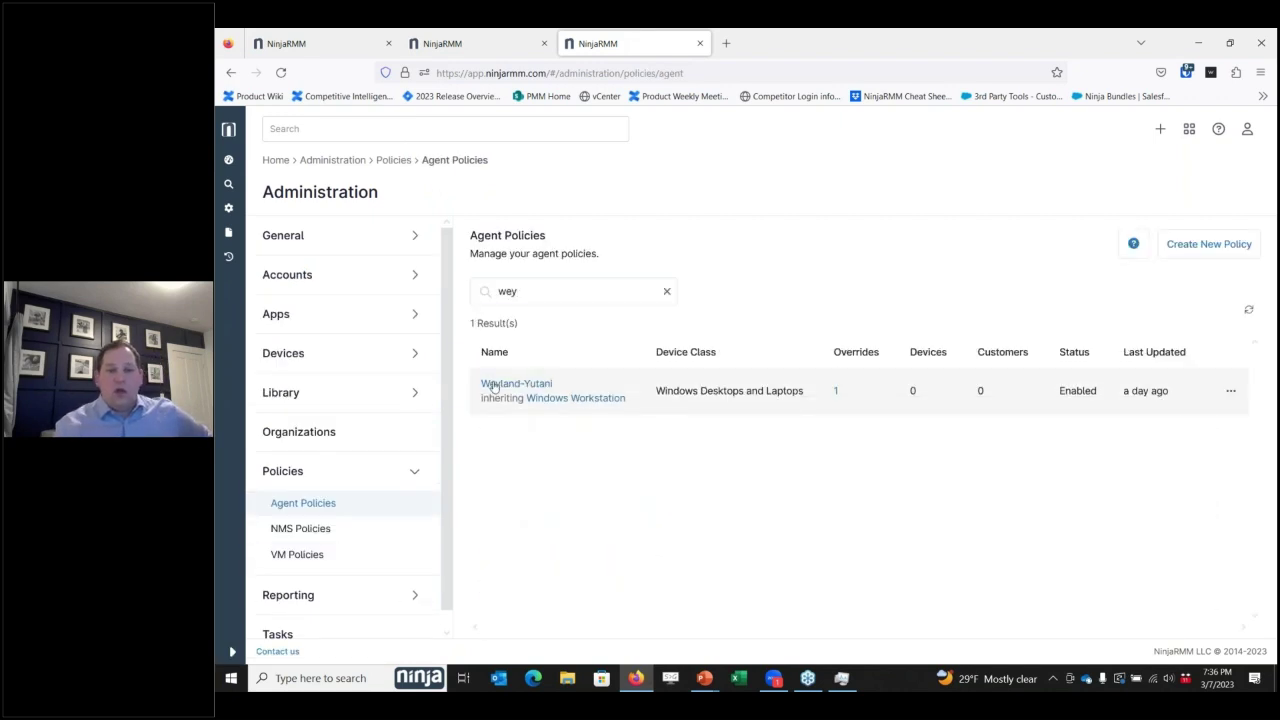
left_click(493, 387)
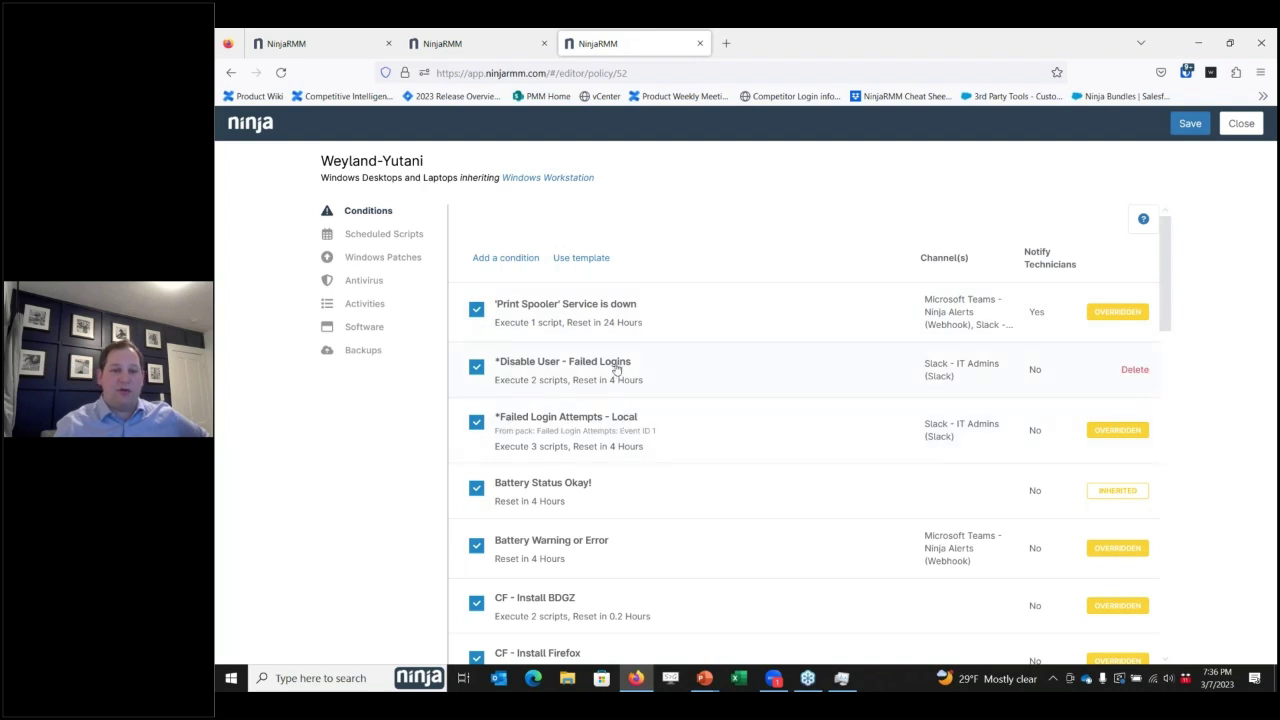
Step: Examine the Windows event trigger and the attached scripts of the *Failed Login Attempts - Local condition
left_click(588, 420)
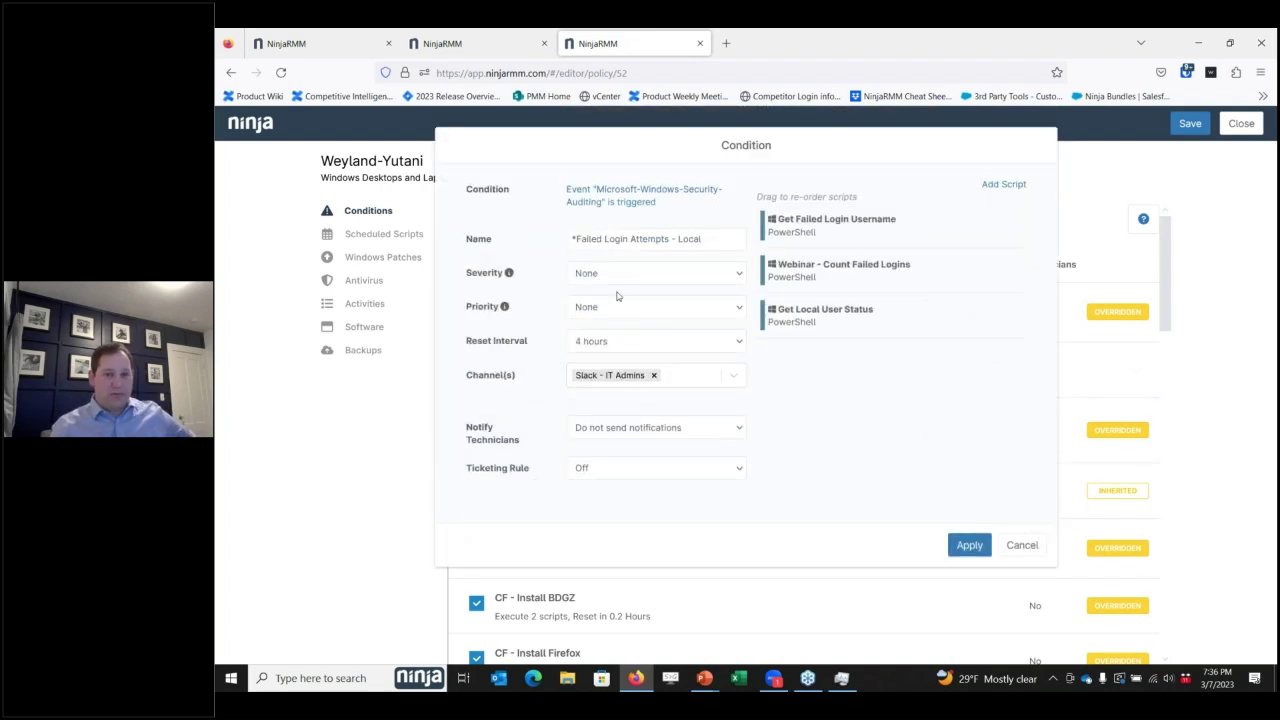
left_click(620, 196)
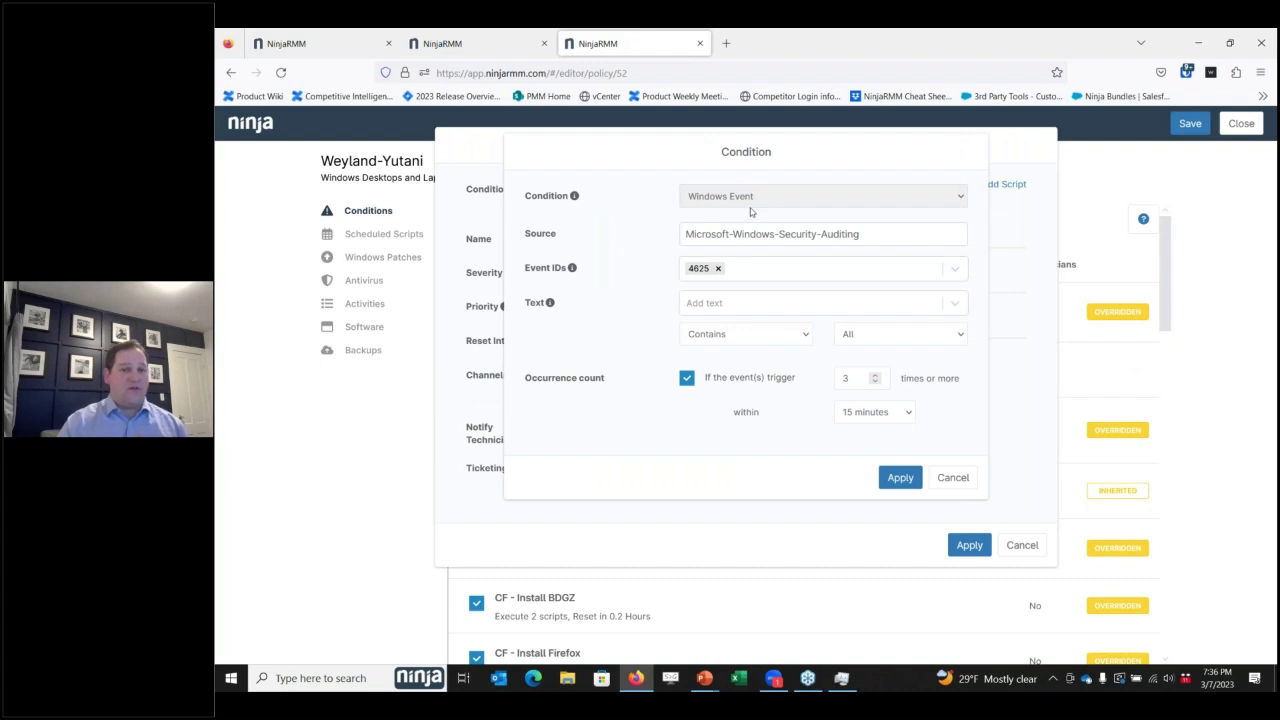
left_click_drag(697, 233, 910, 233)
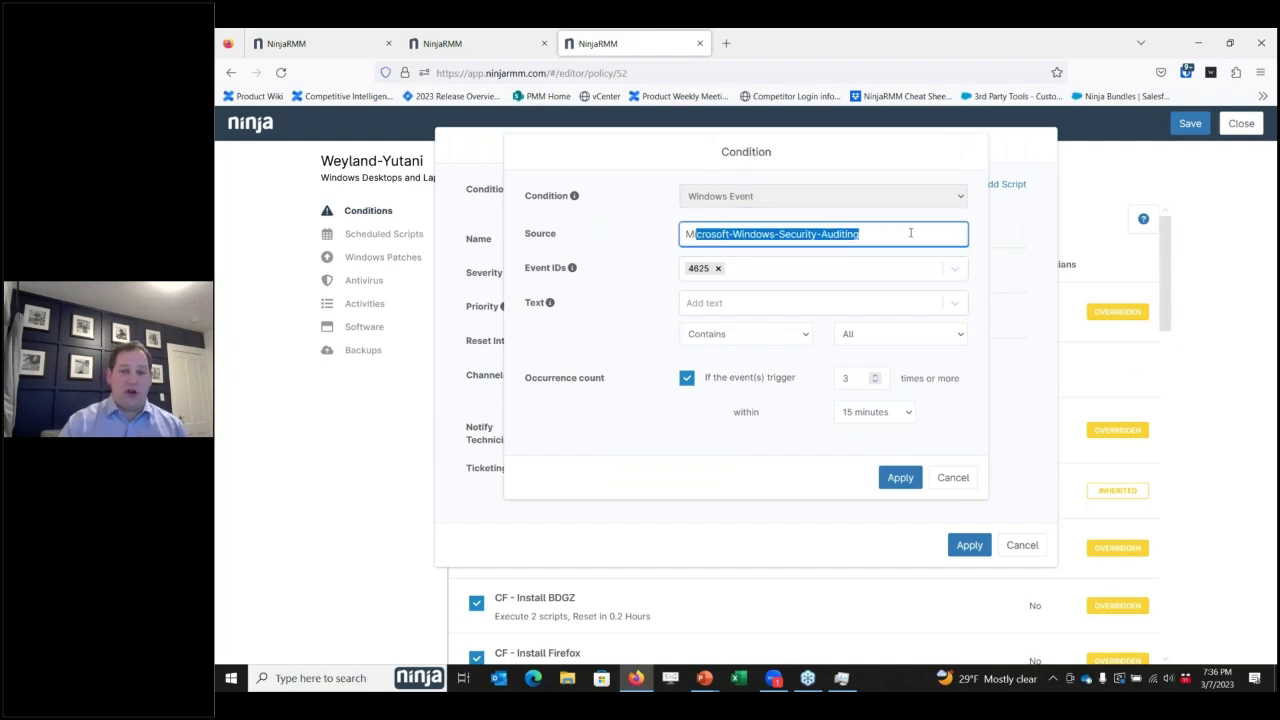
left_click(644, 268)
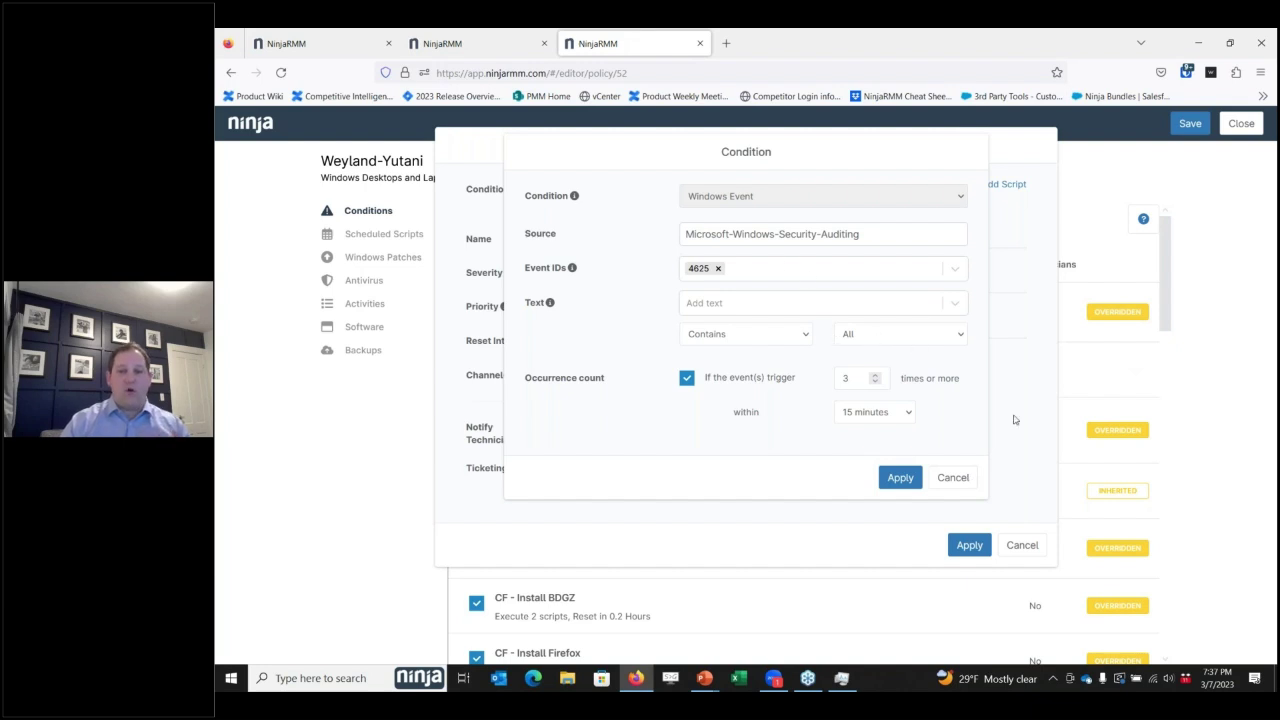
left_click(953, 478)
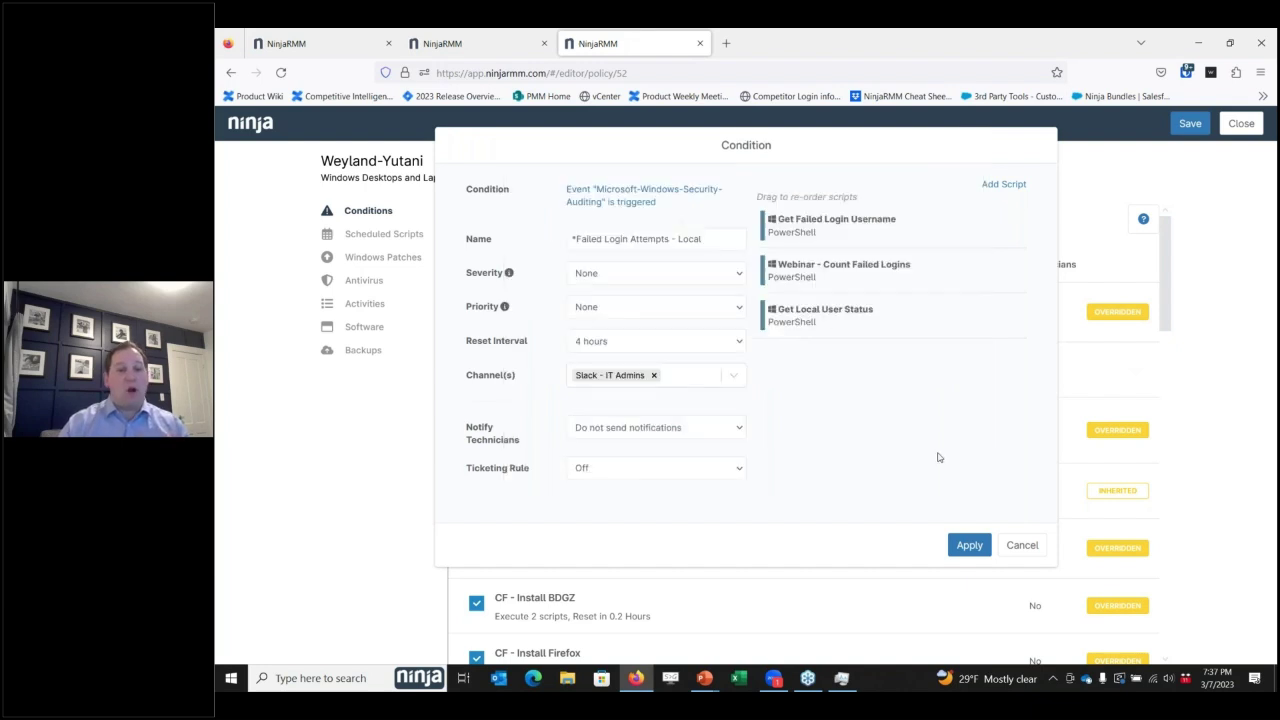
mouse_move(815, 232)
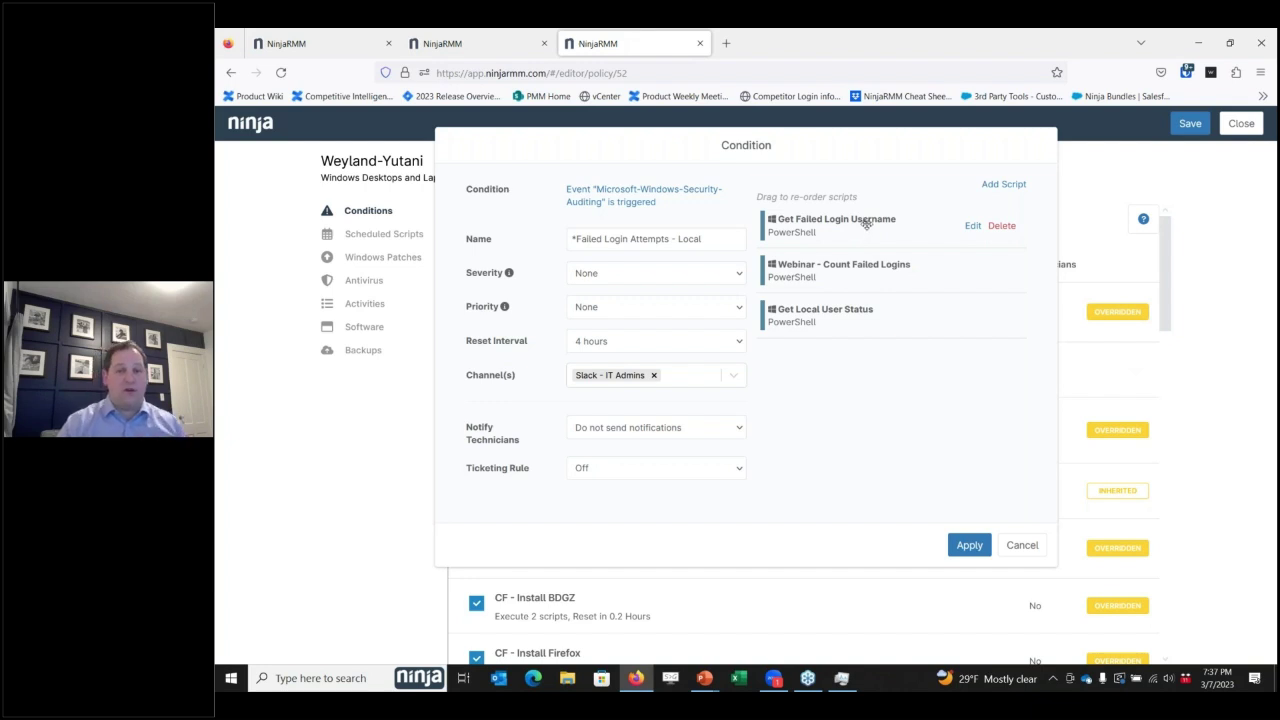
mouse_move(845, 273)
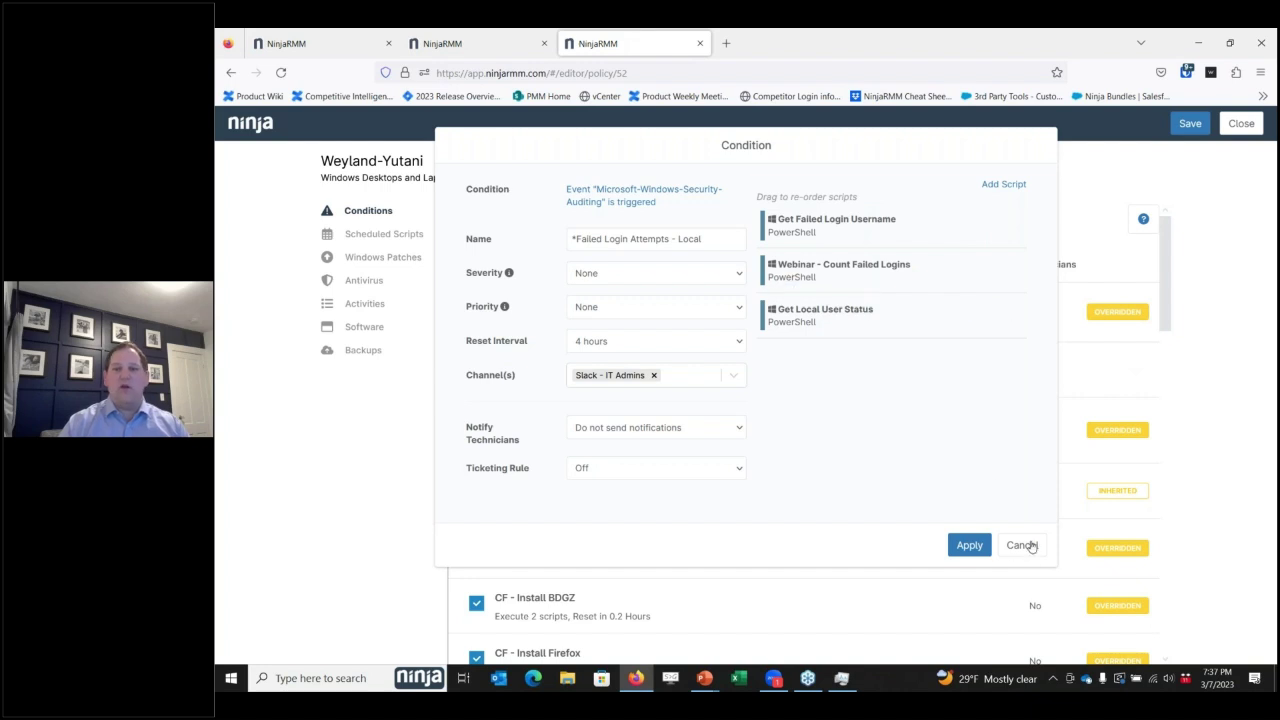
Step: Check the Failed Logins custom fields of DESKTOP-Q88DOQG and close the *Failed Login Attempts - Local condition without applying changes
left_click(457, 33)
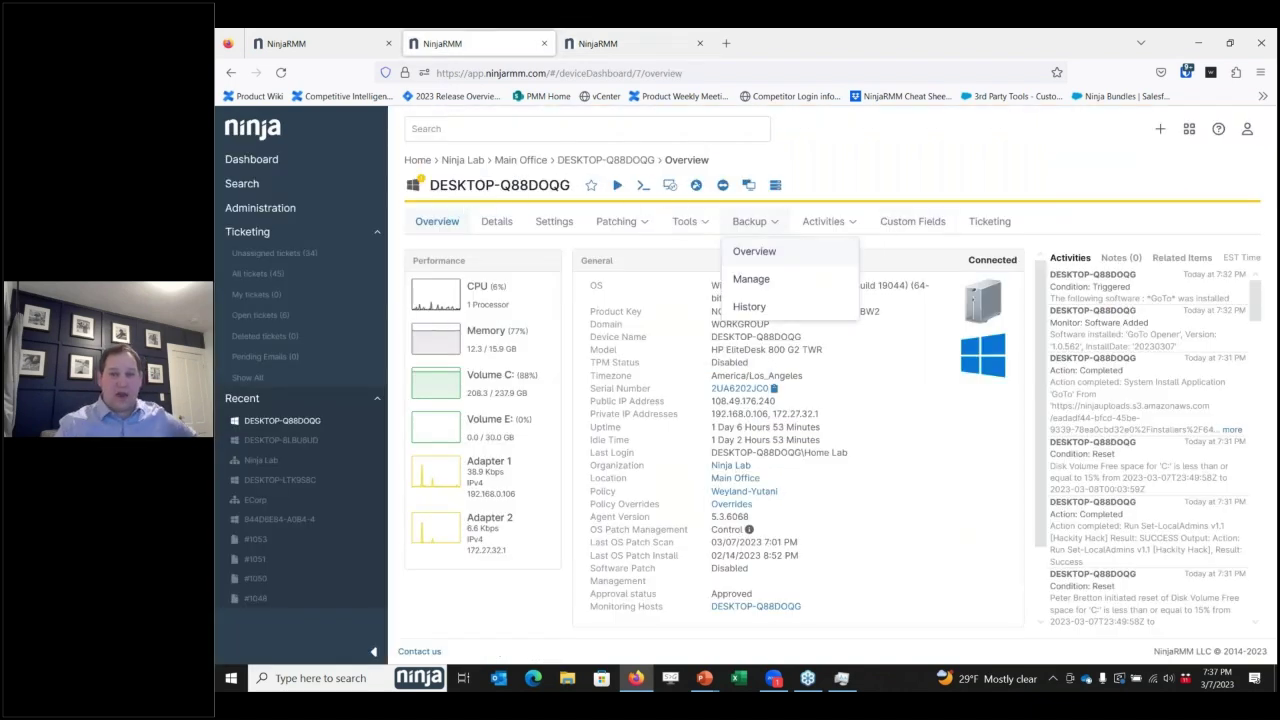
left_click(898, 225)
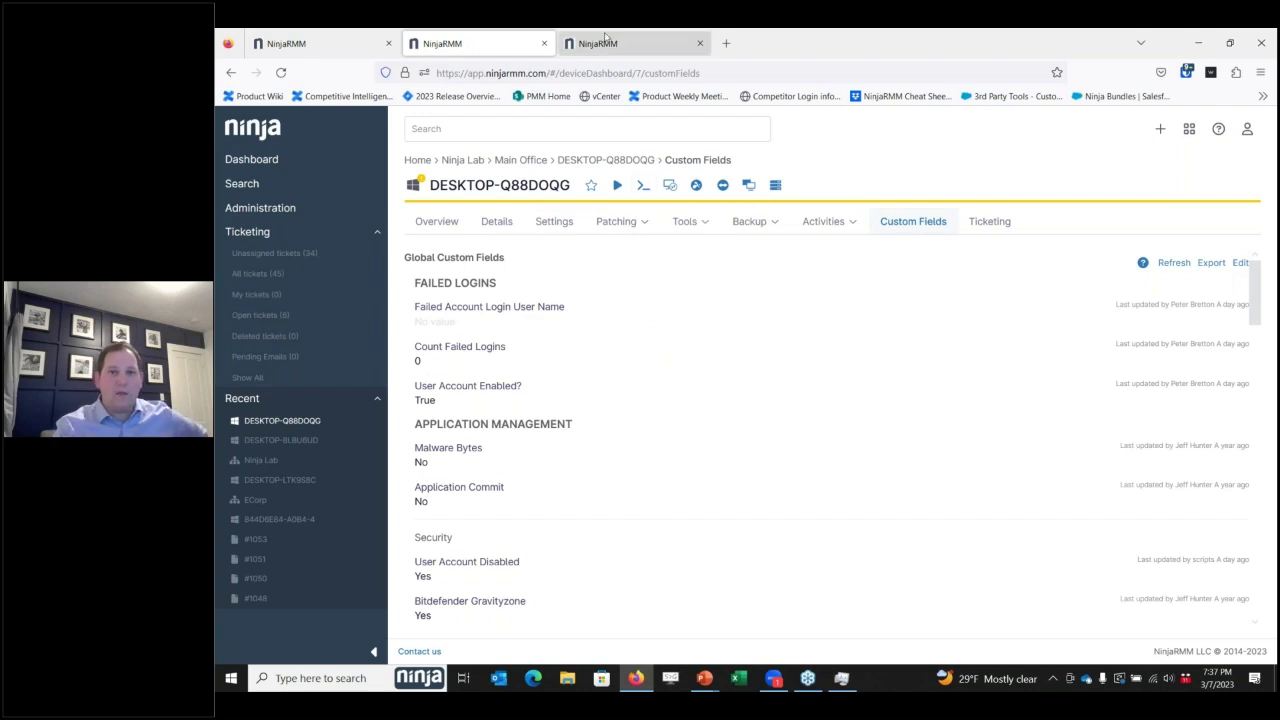
left_click(605, 40)
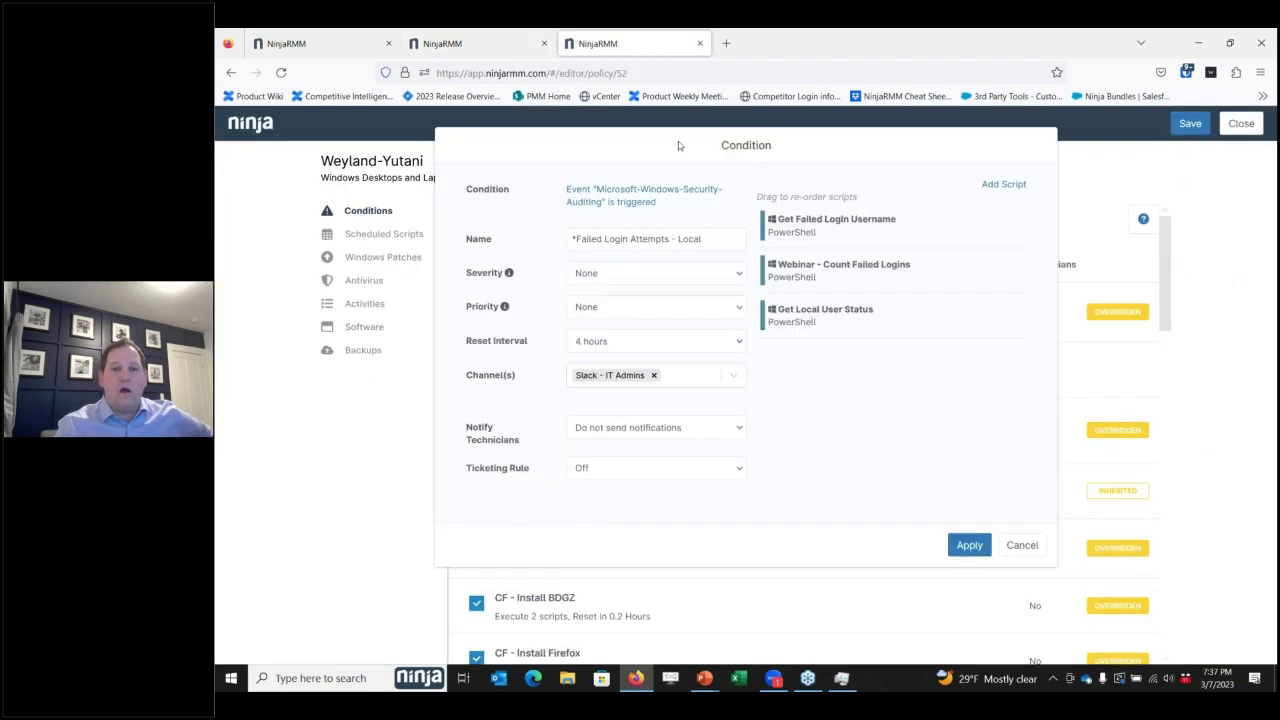
left_click(1035, 547)
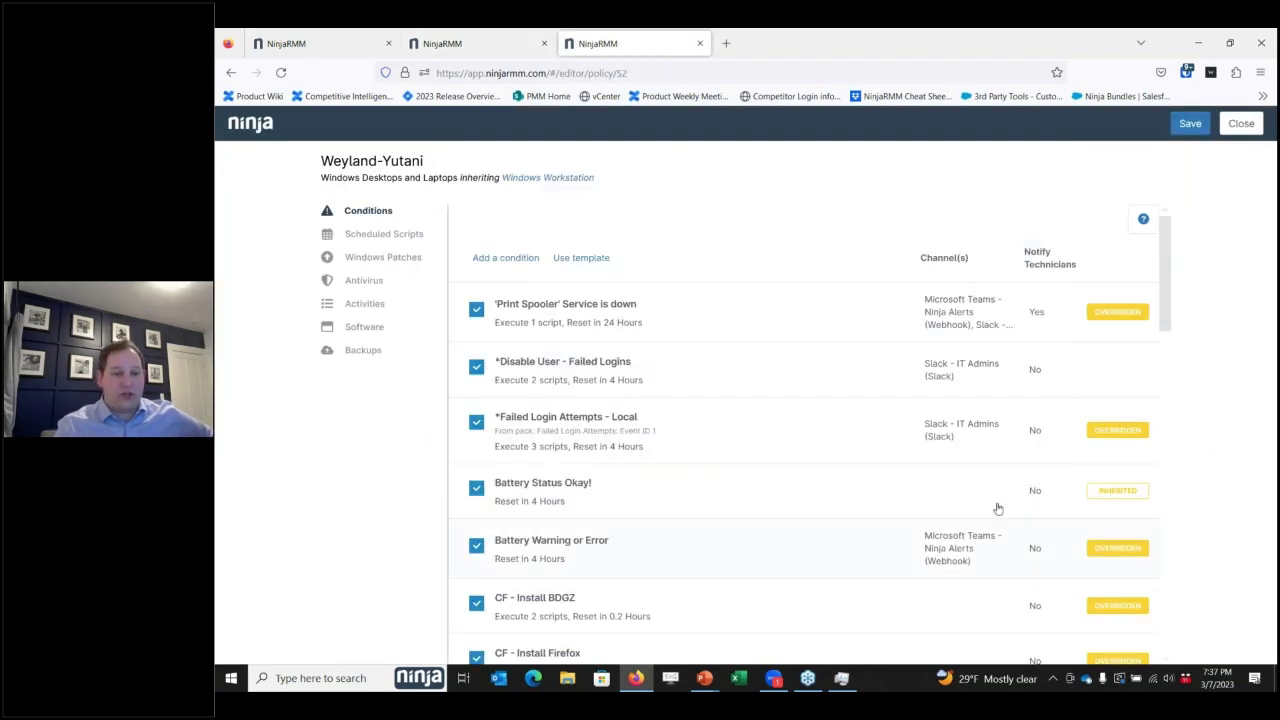
Step: Compare the *Disable User - Failed Logins condition's custom field criteria with the device's fields, check its scripts, and close it without applying changes
left_click(603, 367)
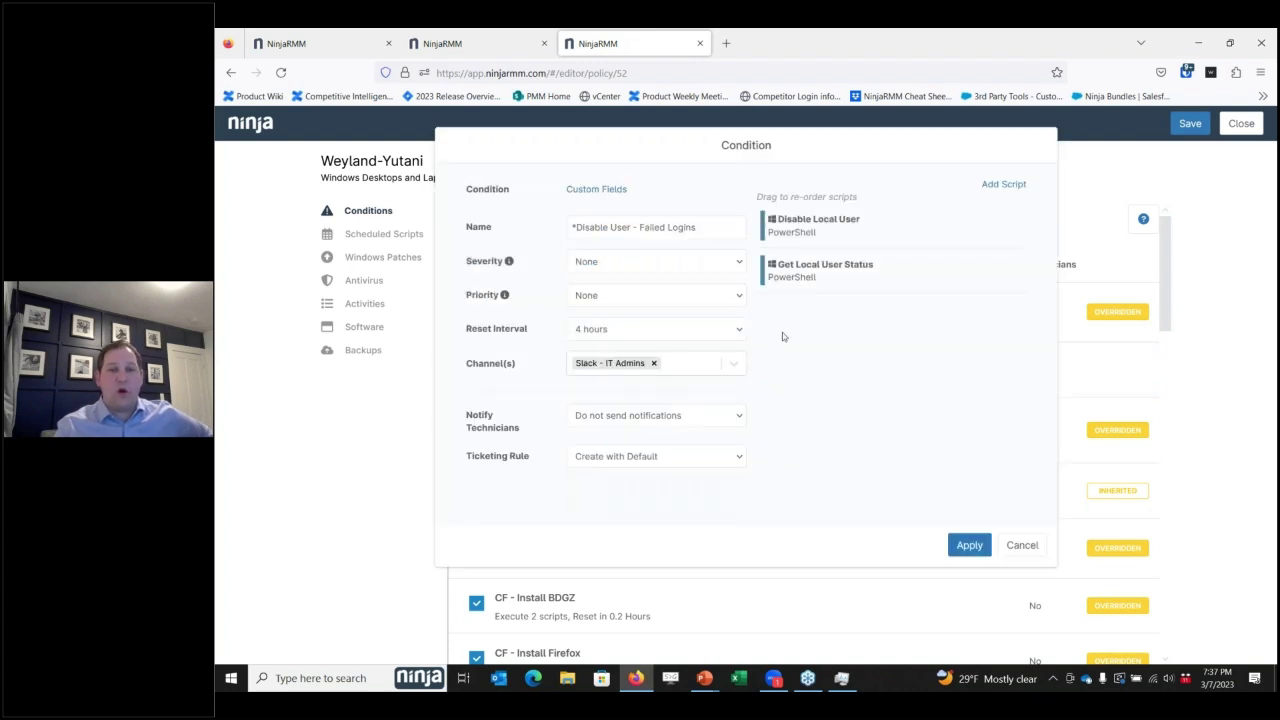
left_click(598, 190)
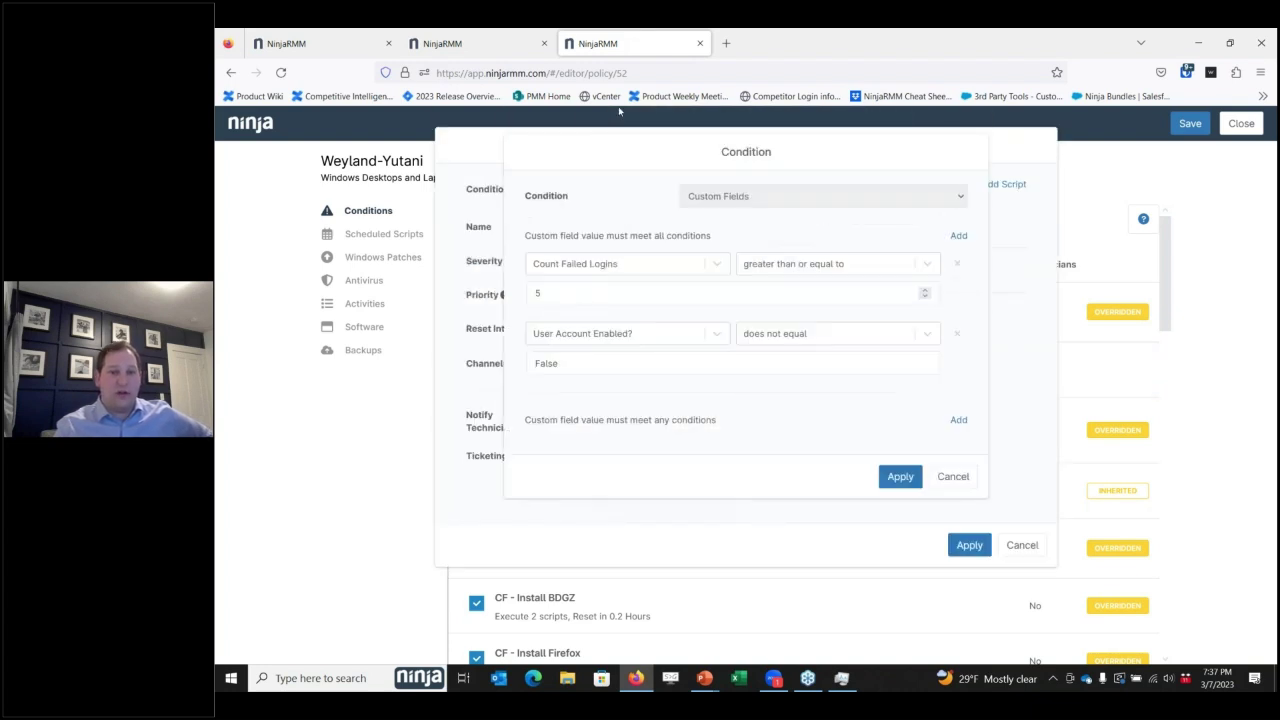
left_click(480, 43)
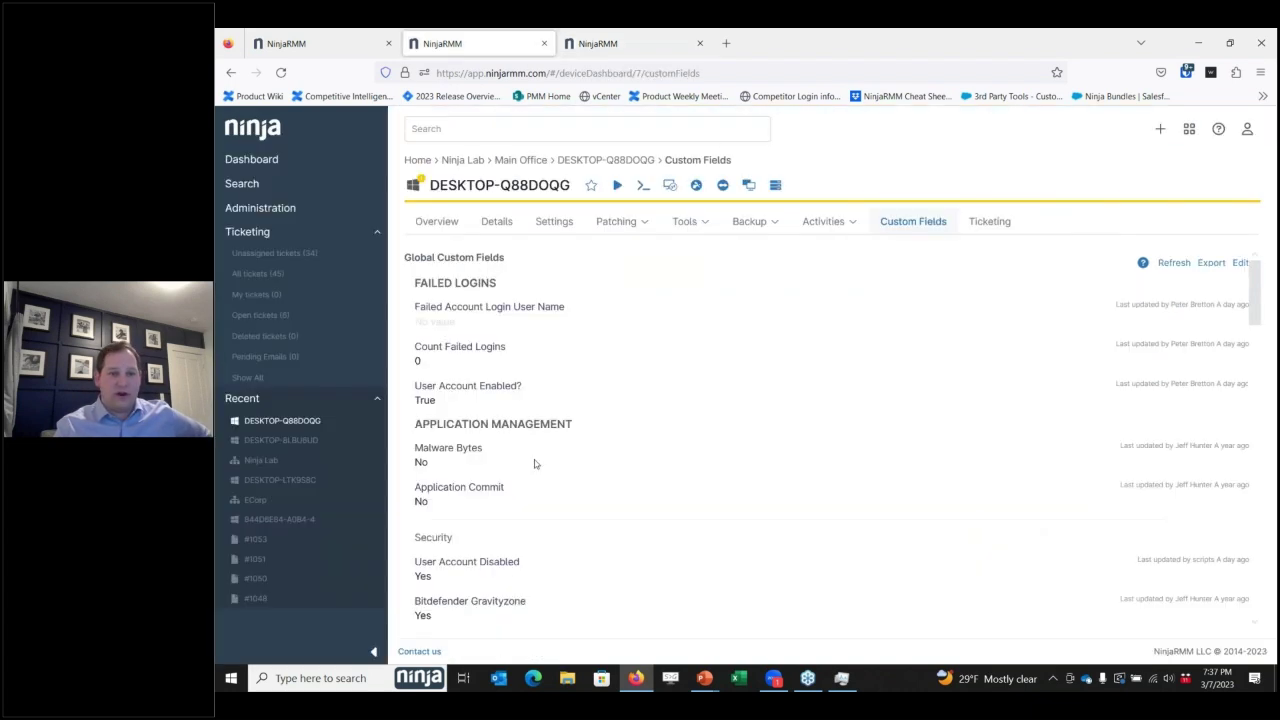
left_click(625, 43)
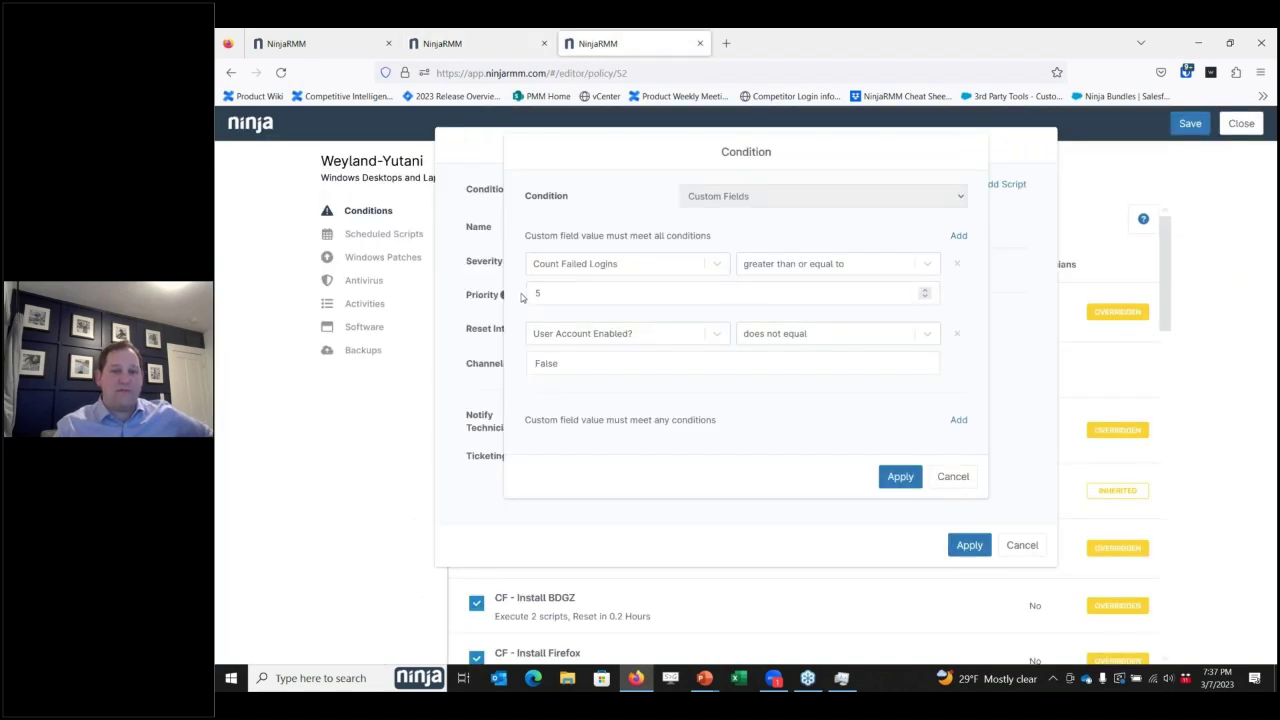
left_click(955, 477)
mouse_move(880, 218)
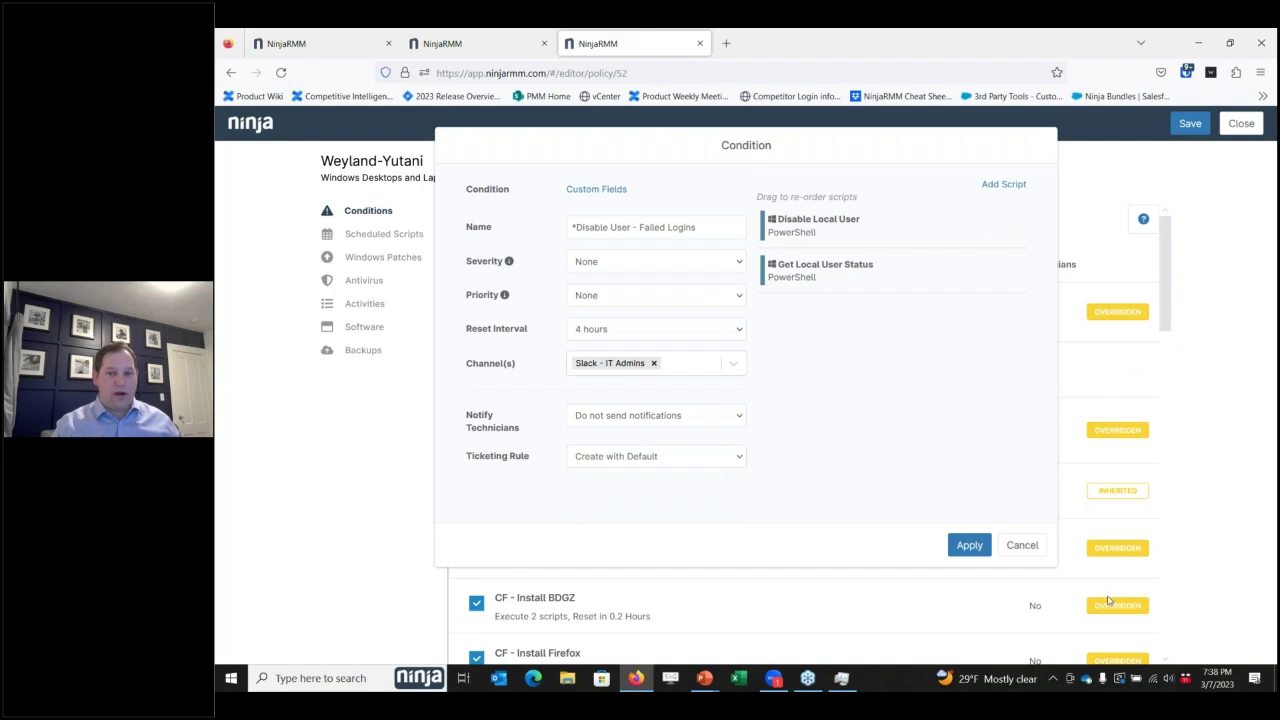
left_click(1030, 549)
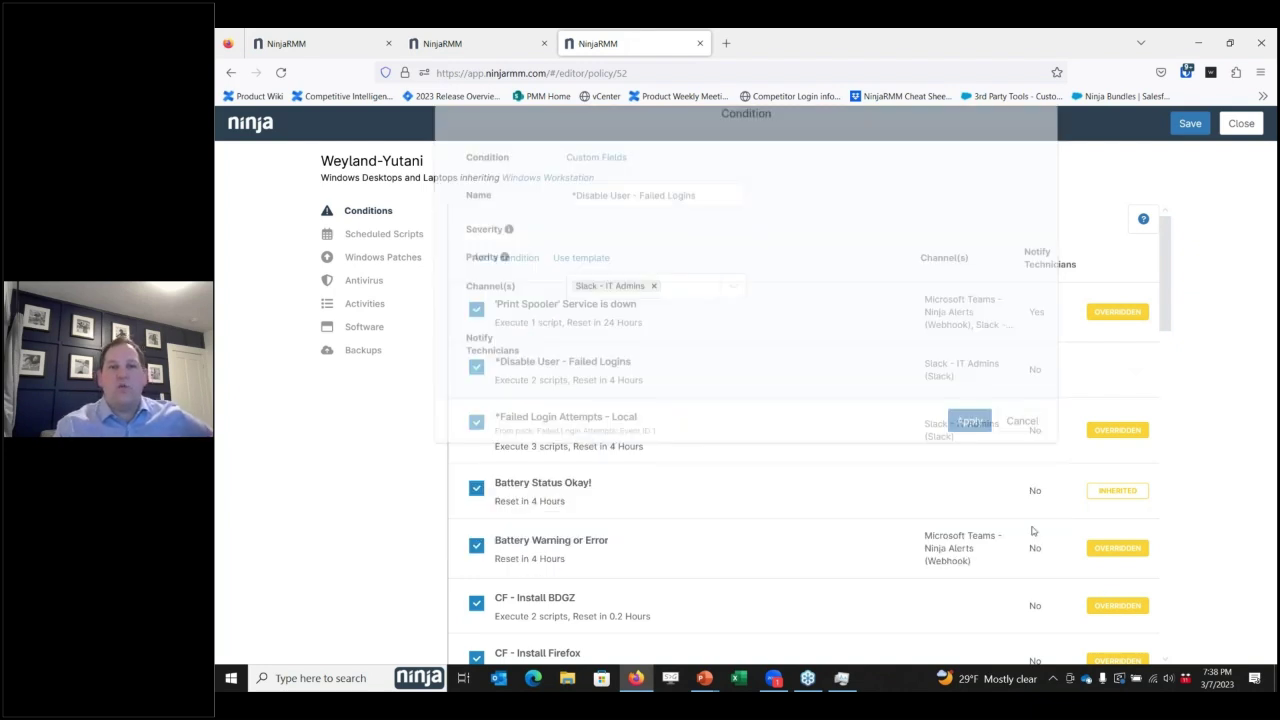
Step: Start a TeamViewer remote session to DESKTOP-Q88DOQG from its device page and dismiss the TeamViewer promotional pop-up
left_click(483, 46)
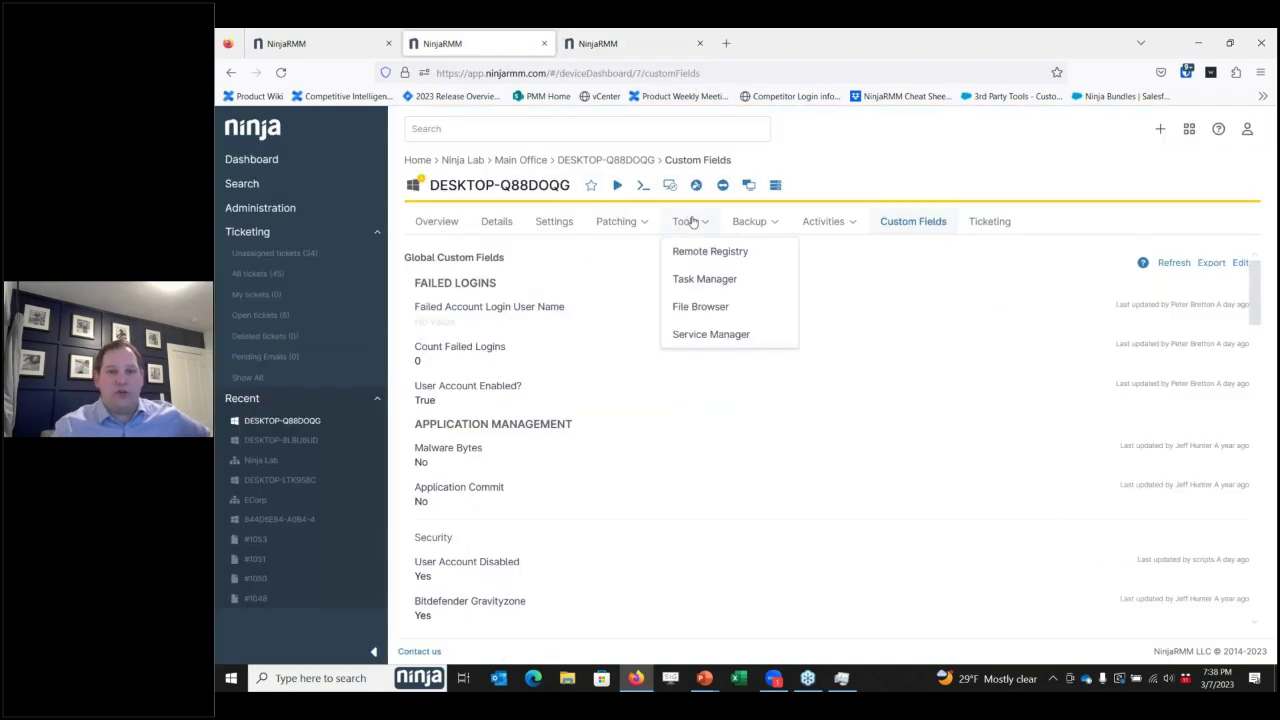
left_click(722, 186)
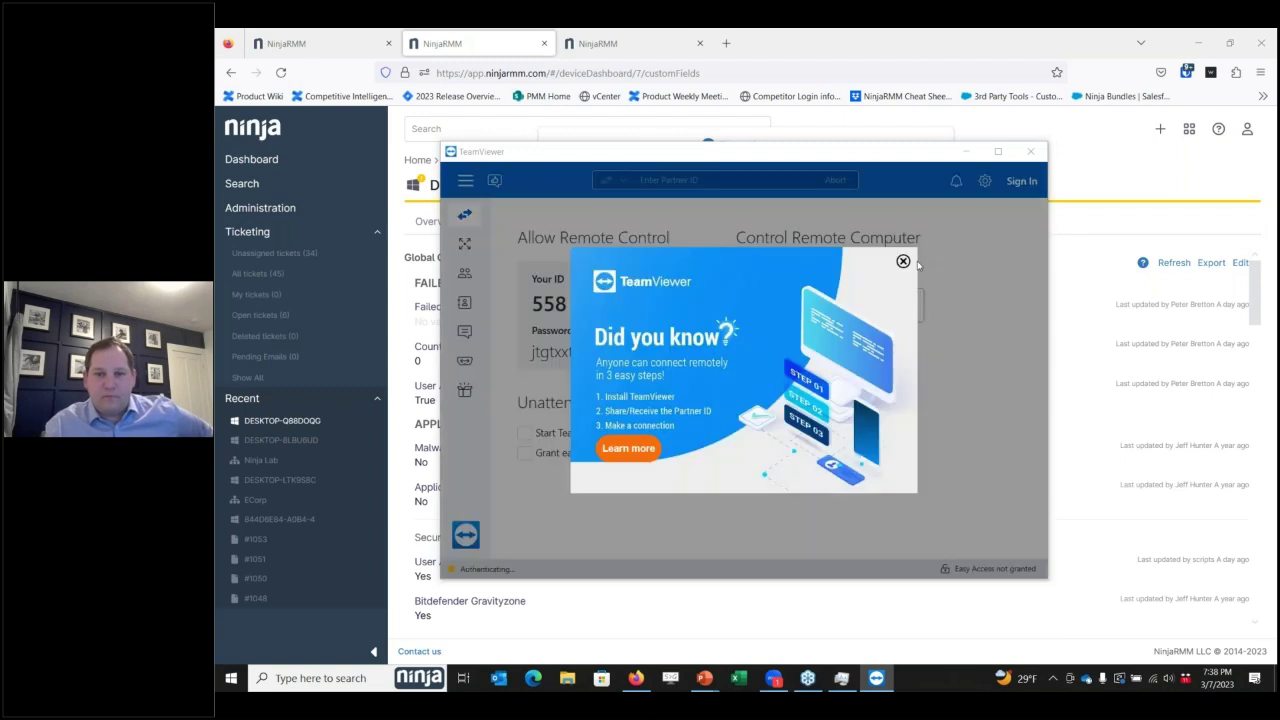
left_click(903, 261)
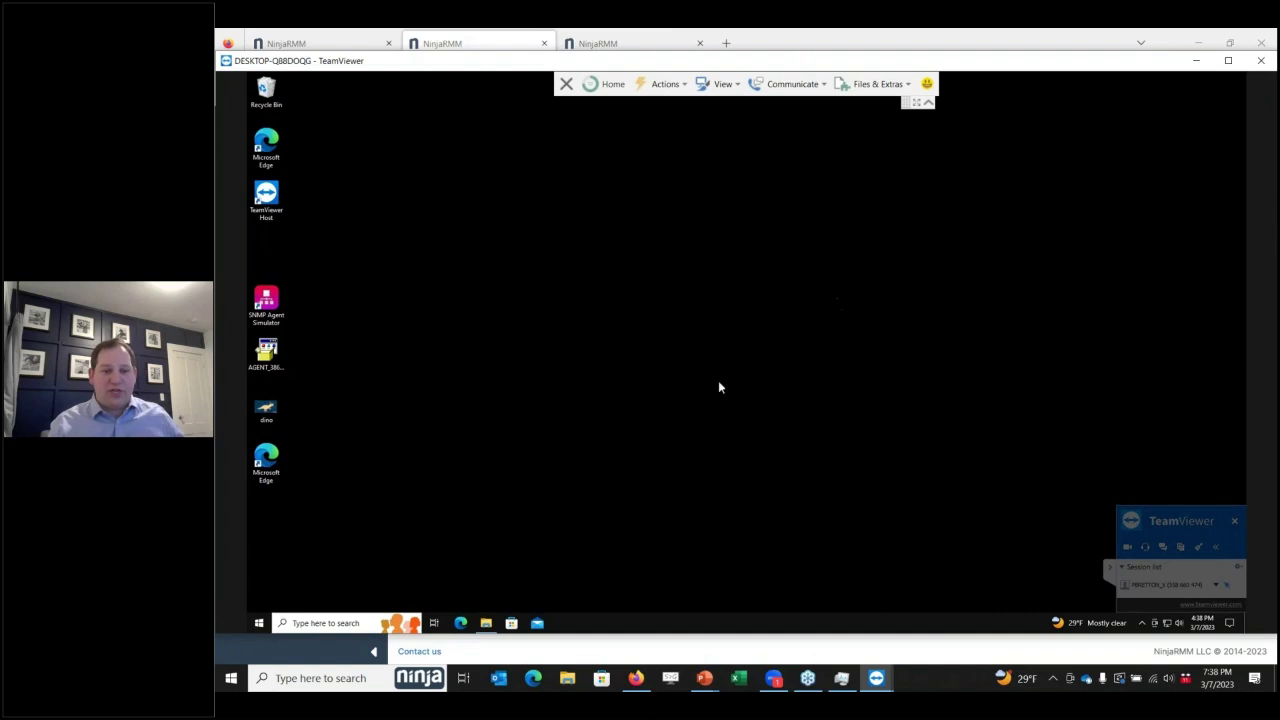
Step: Switch the remote computer from the current user to the Guest Account sign-in screen
left_click(258, 623)
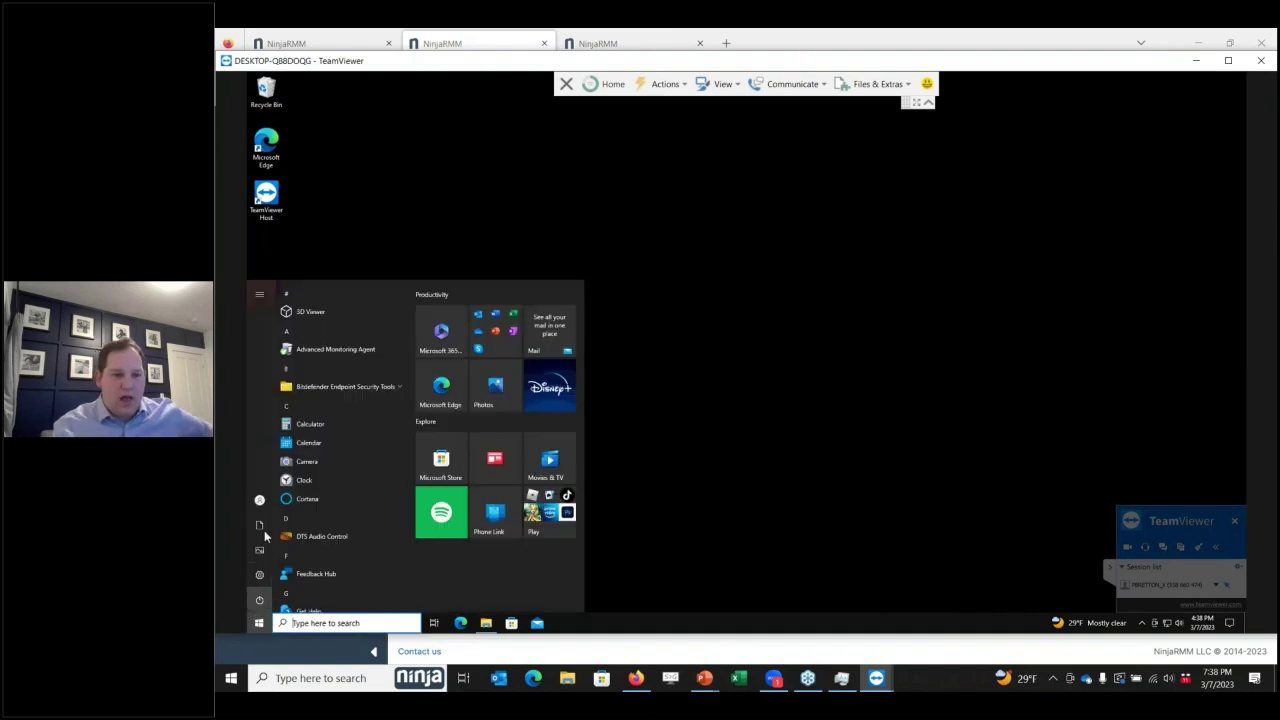
left_click(262, 496)
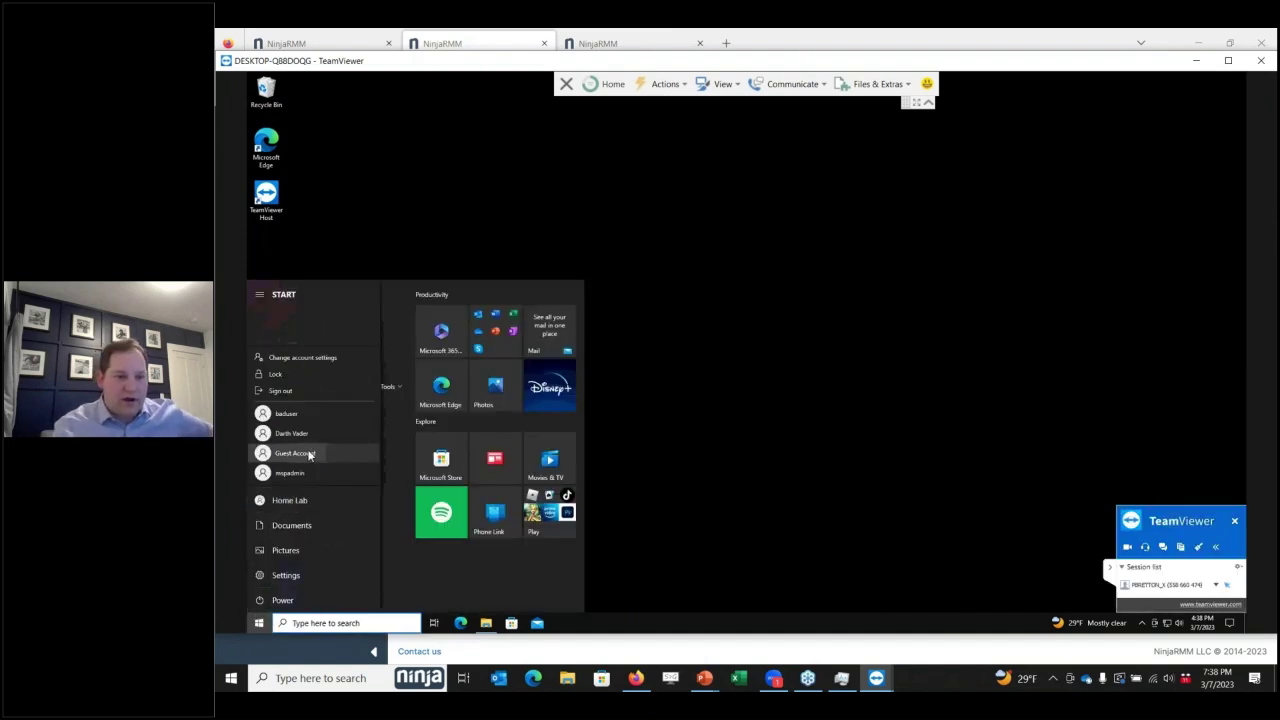
left_click(290, 455)
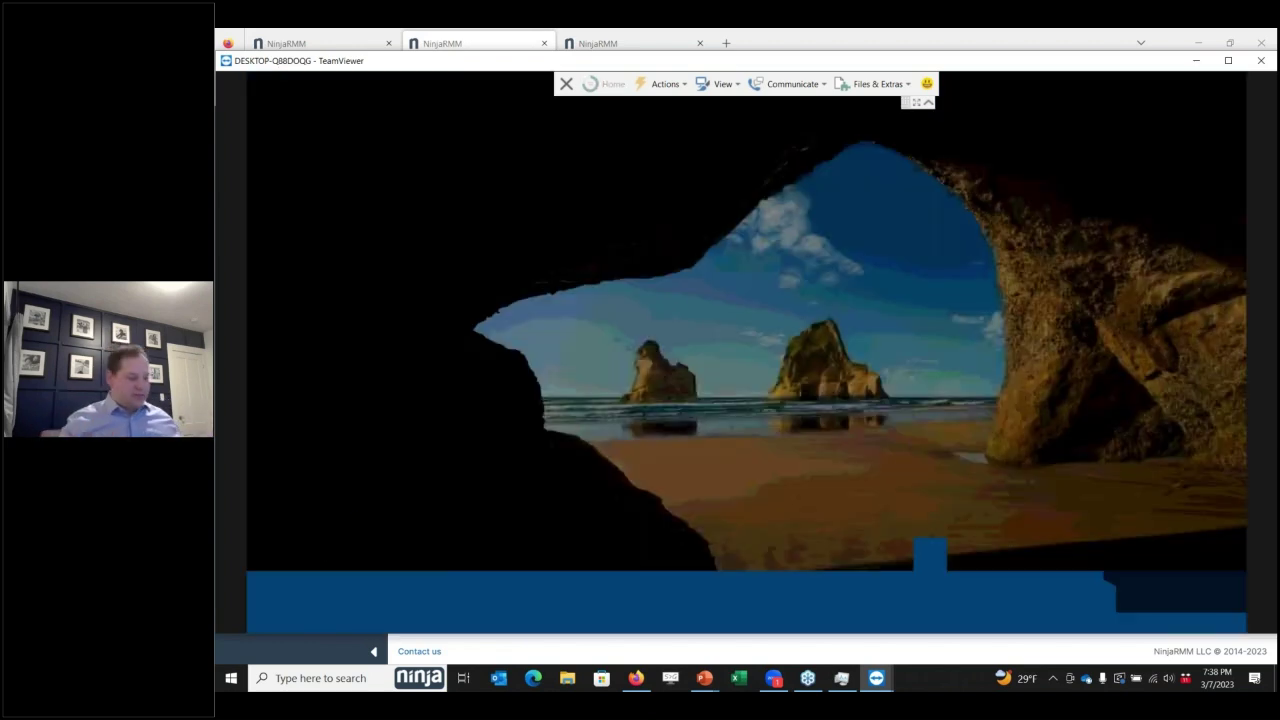
Step: Submit several incorrect passwords for the Guest Account on the remote computer's sign-in screen to generate failed logins
key("ctrl+v")
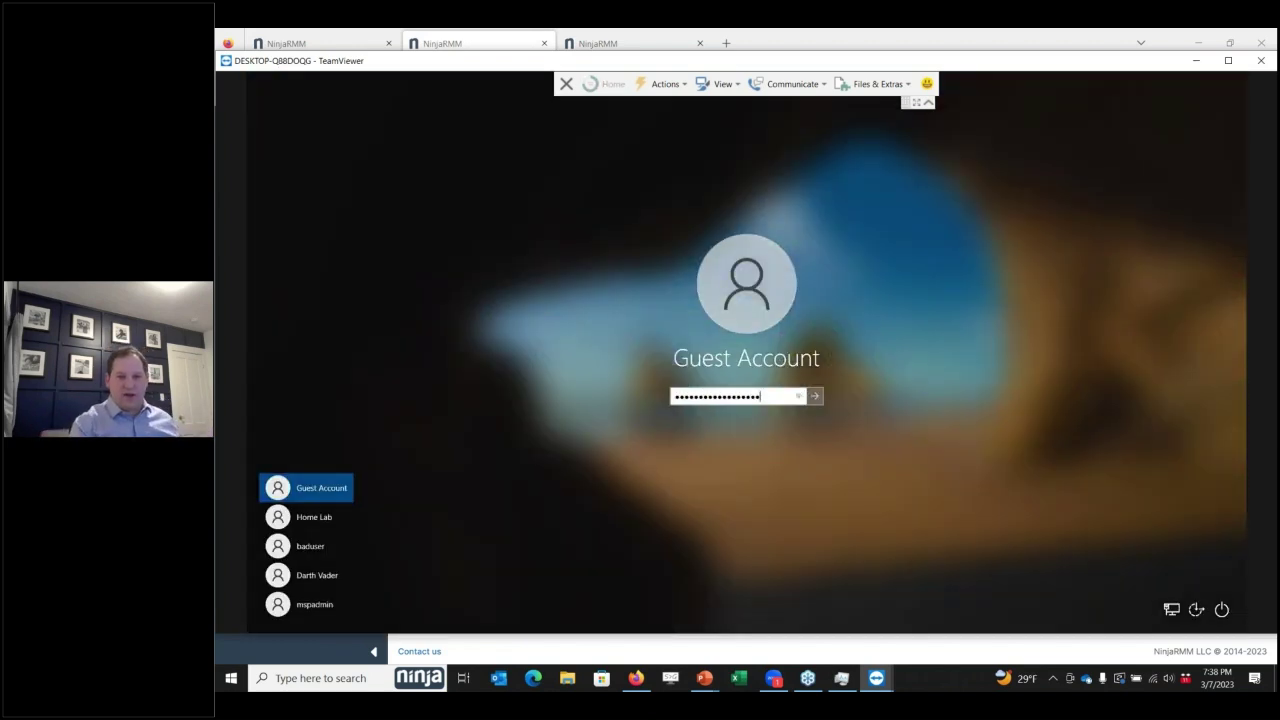
key("Return")
key("Return")
type("•••••••••••••••")
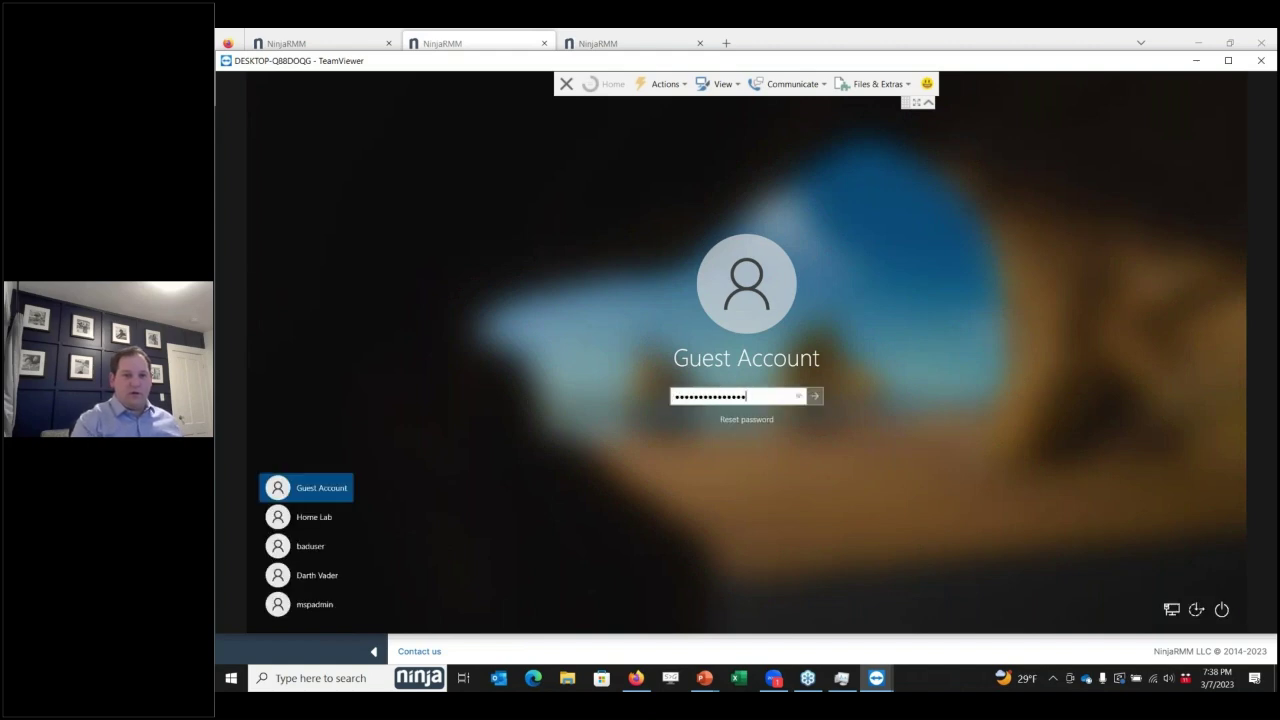
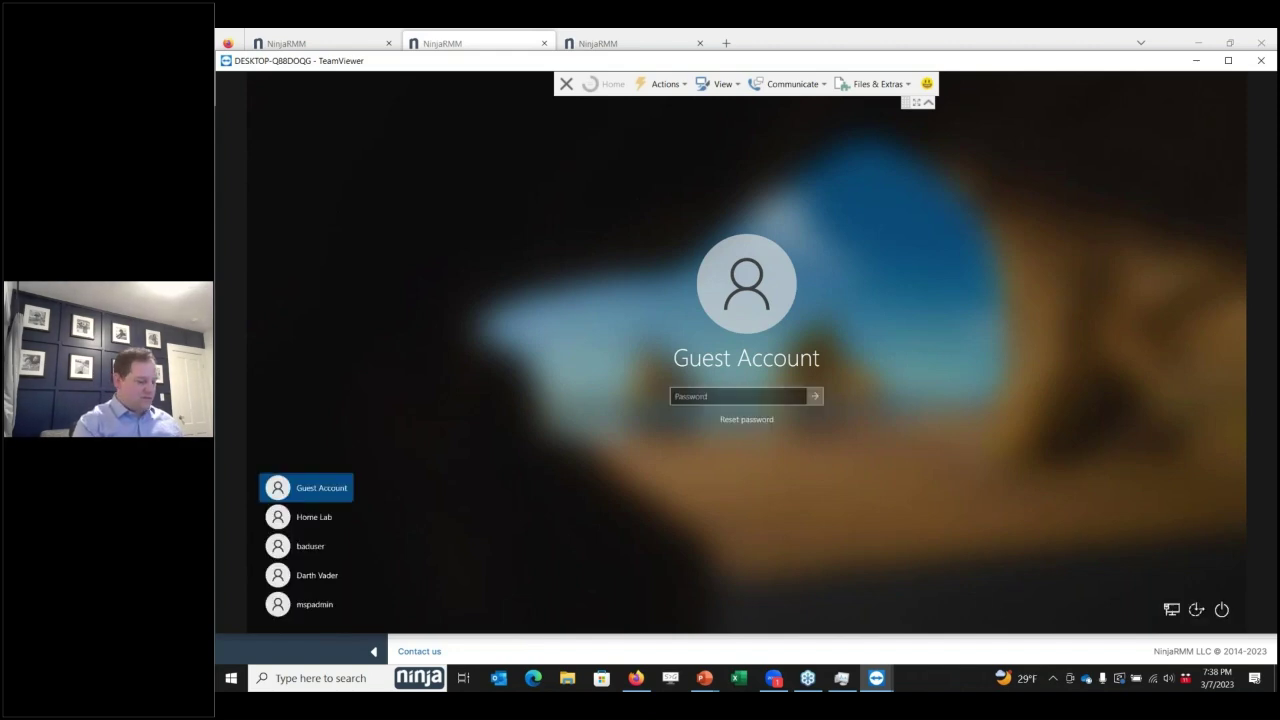
type("••••••••••")
key("Return")
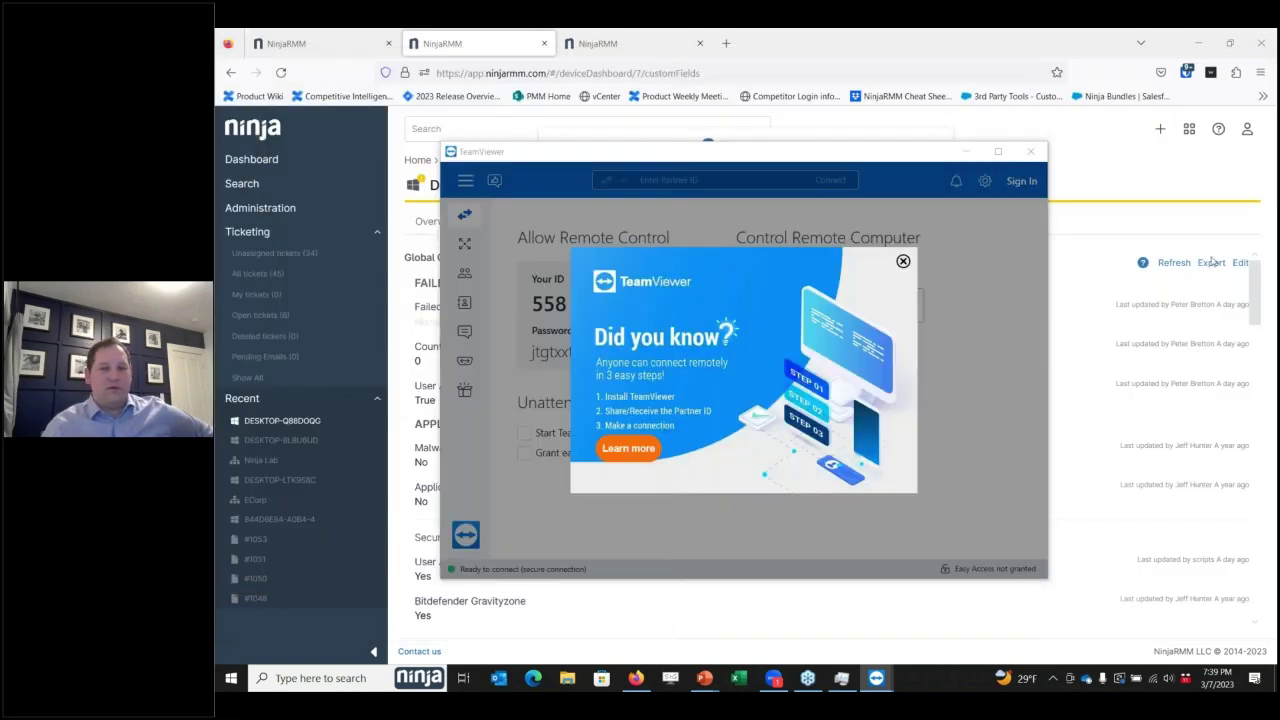
Step: Exit TeamViewer, closing all active connections, and dismiss the TeamViewer launch dialog on the device page
left_click(1031, 151)
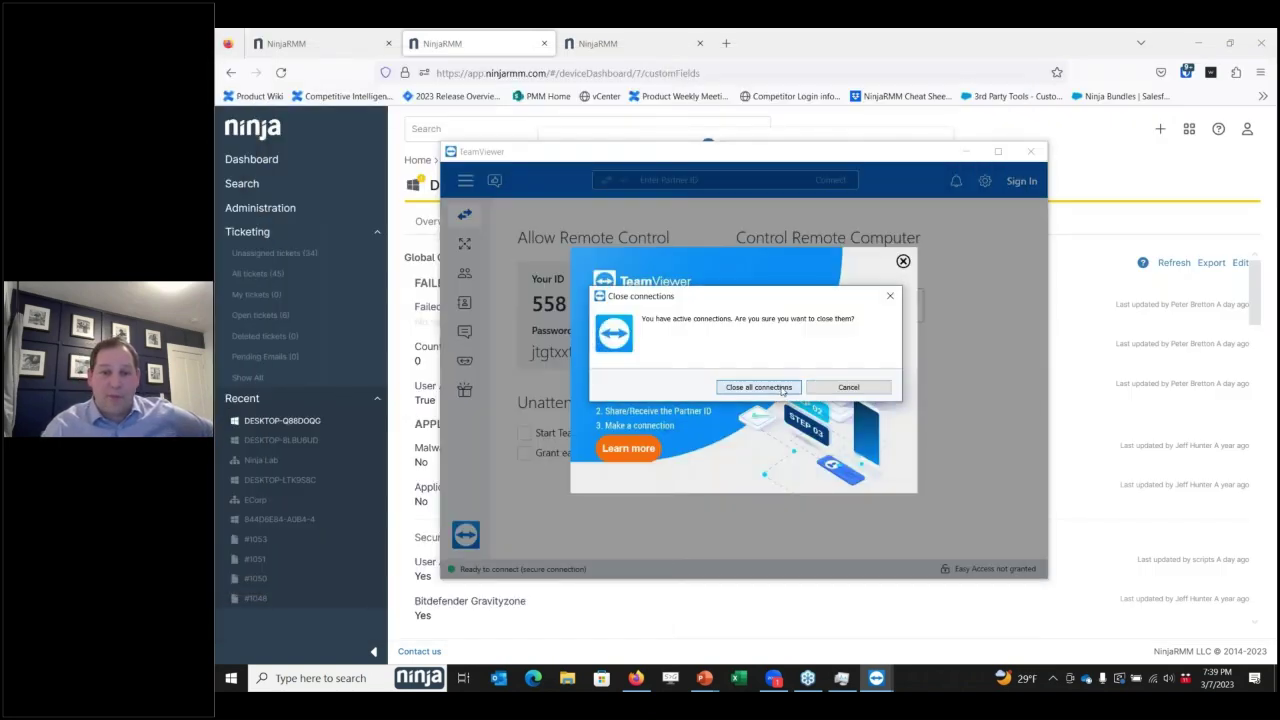
left_click(778, 387)
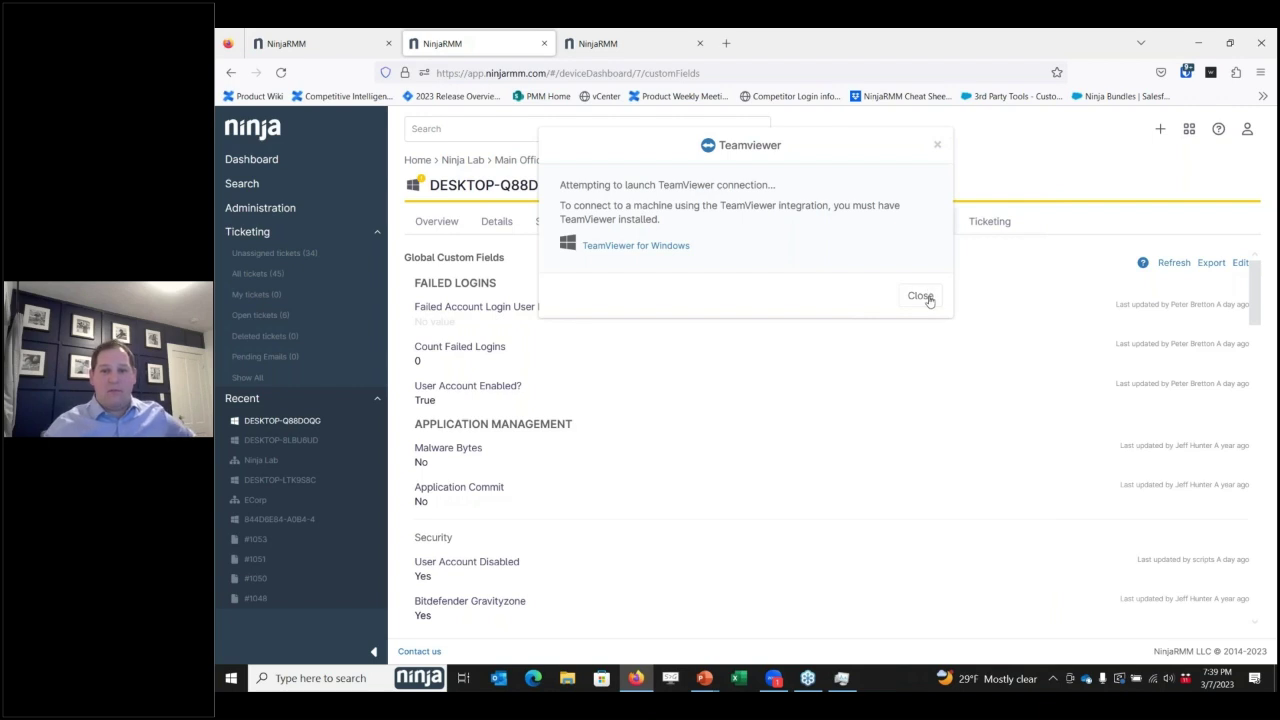
left_click(920, 297)
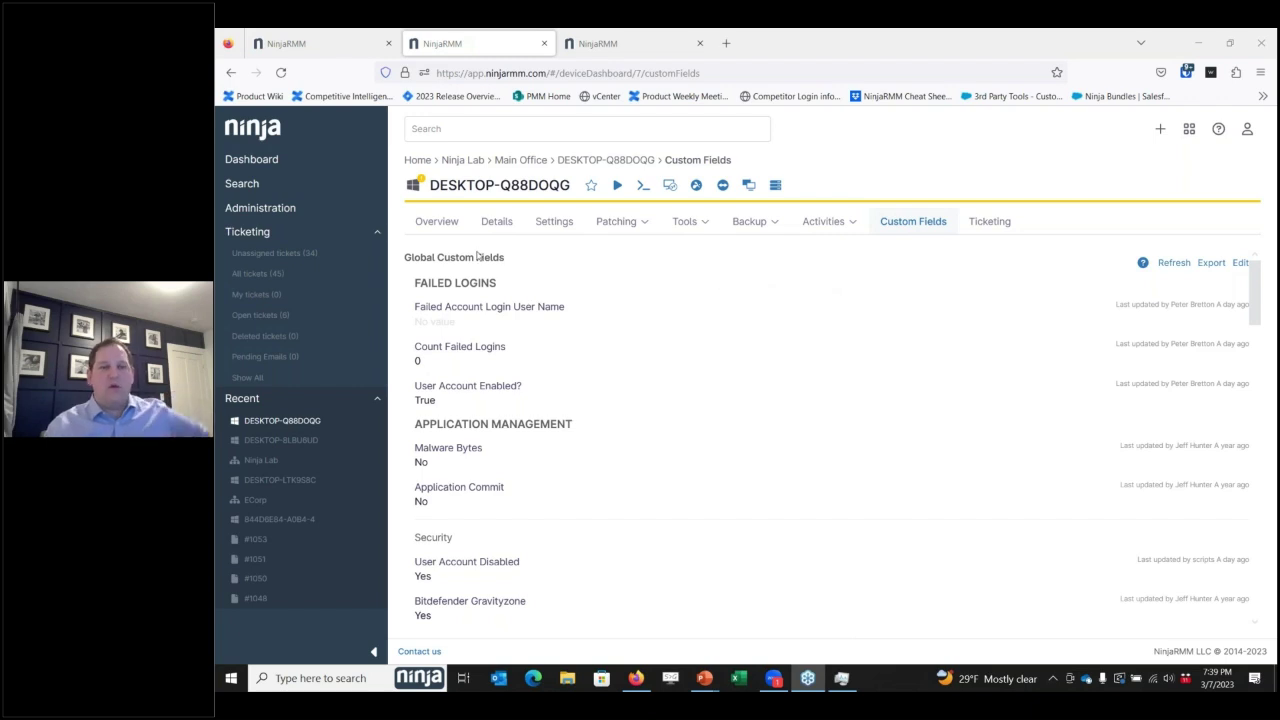
left_click(615, 42)
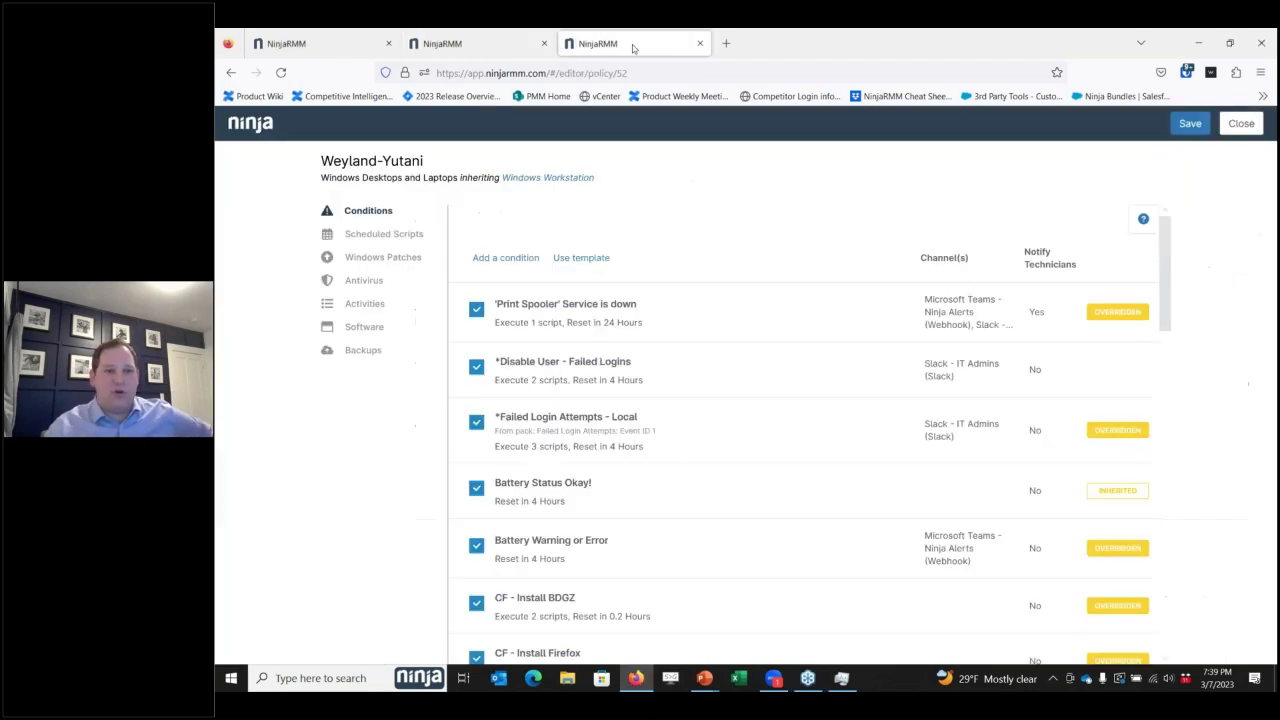
left_click(491, 33)
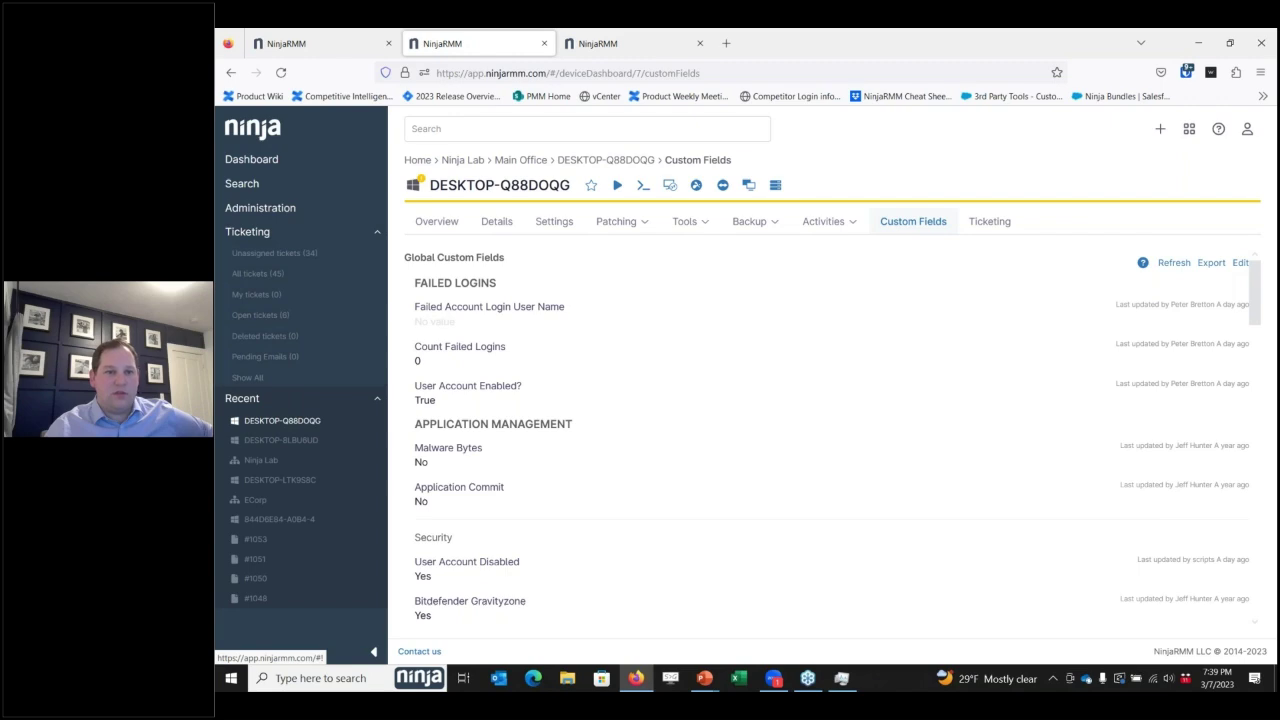
left_click(620, 43)
left_click(440, 43)
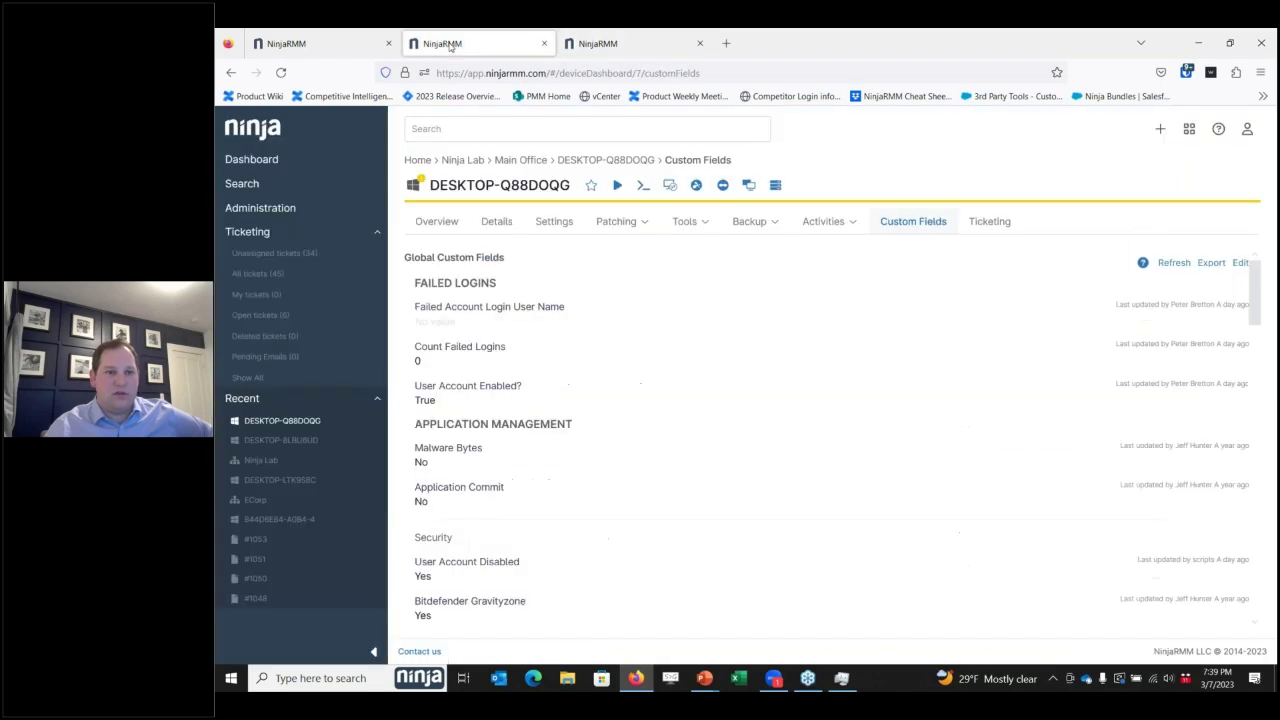
Step: Browse the script Template Library in the administration's scripting section and return to the list of own scripts
left_click(268, 210)
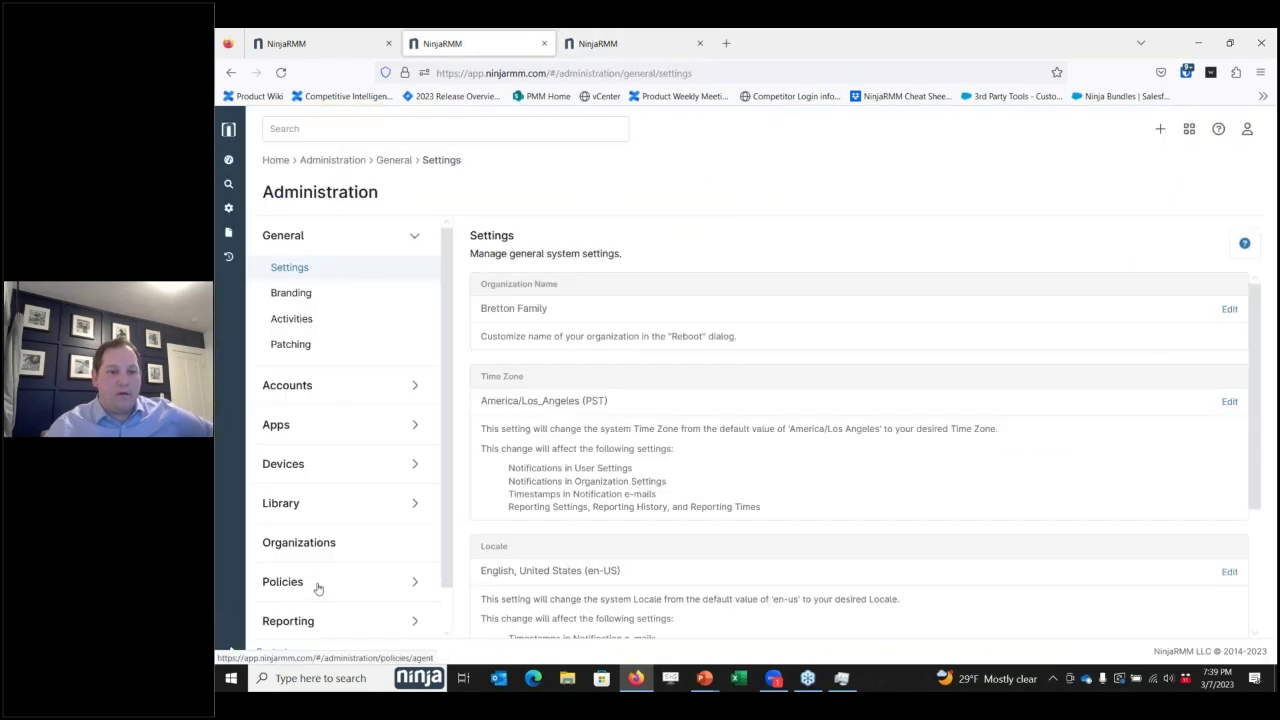
left_click(314, 508)
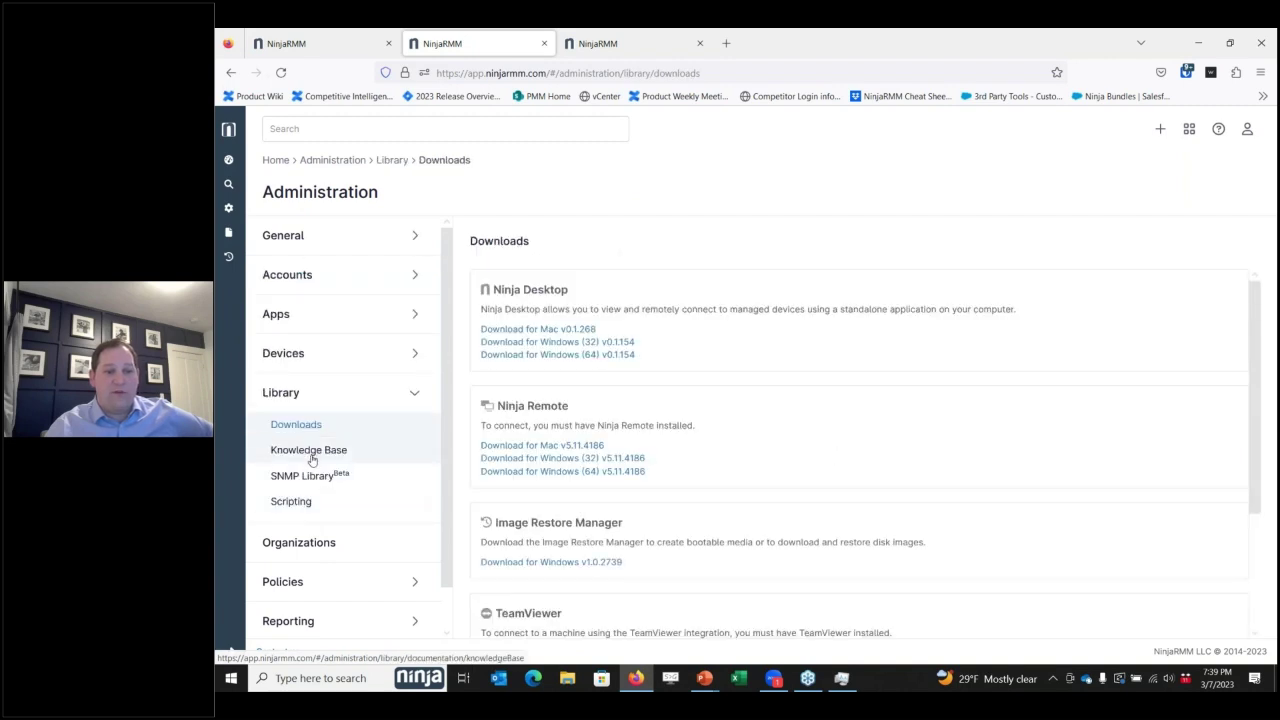
left_click(307, 505)
left_click(644, 284)
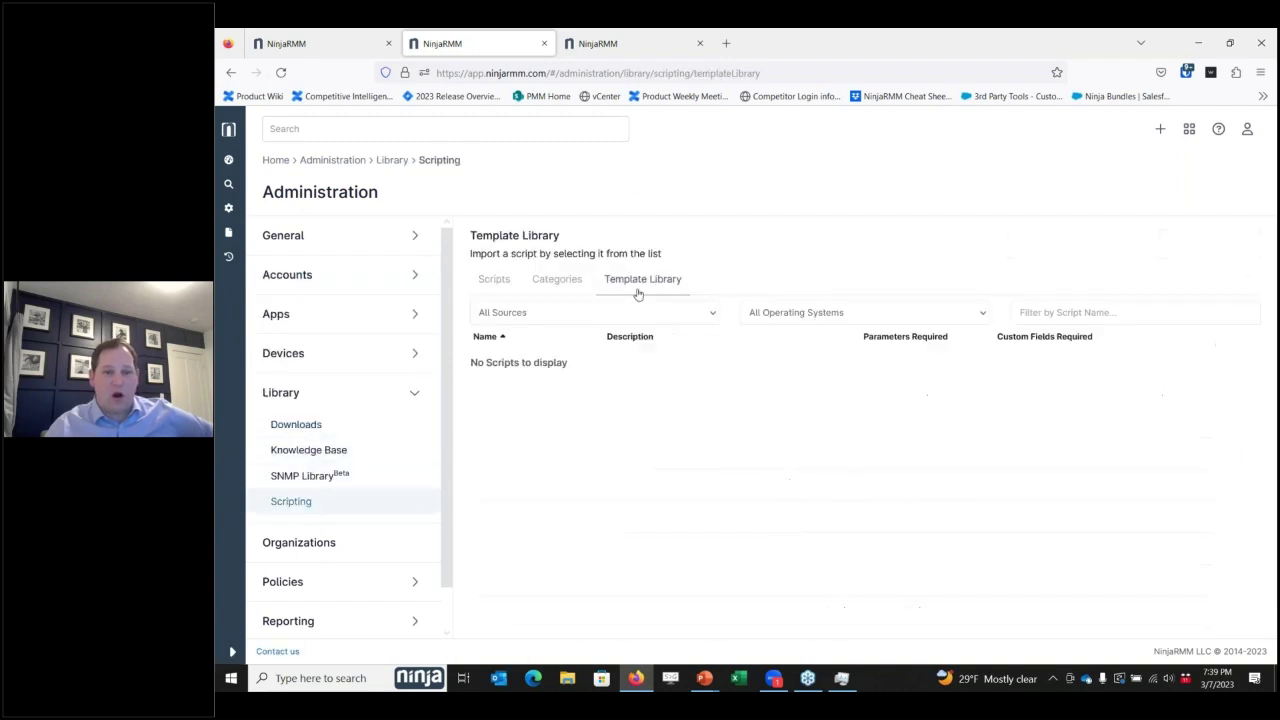
scroll(905, 465, "down", 5)
scroll(905, 465, "up", 5)
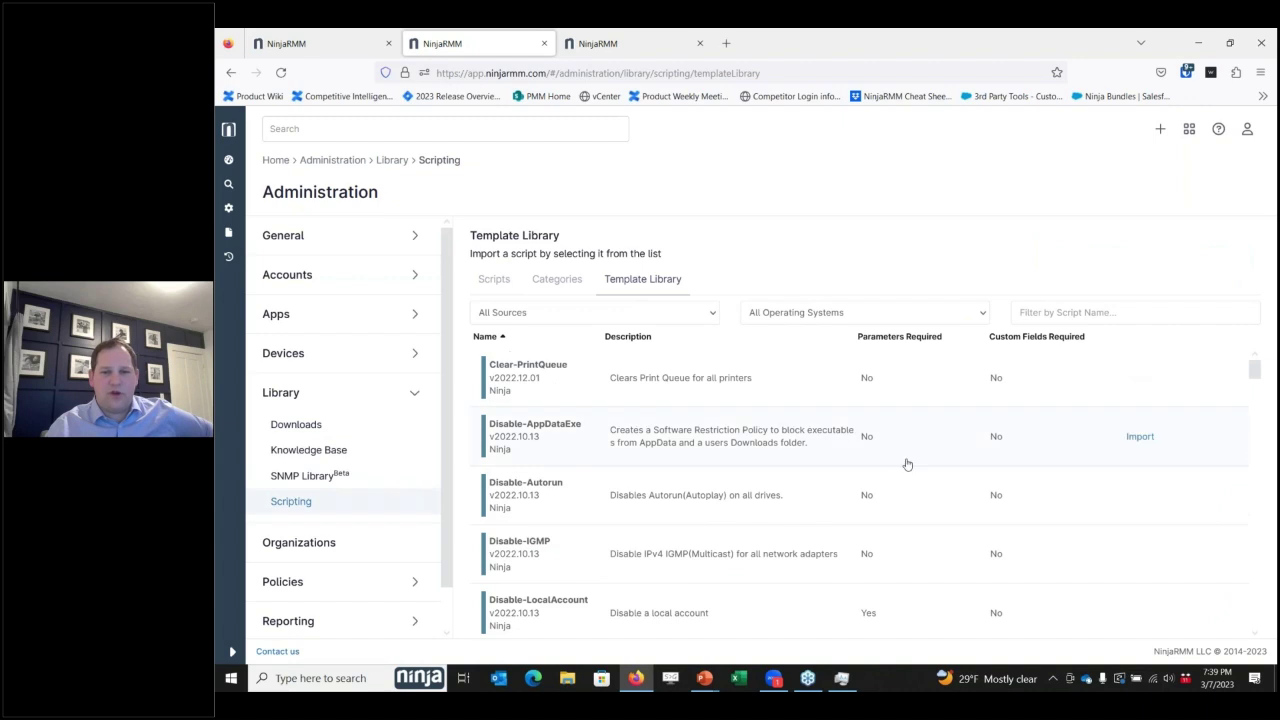
left_click(500, 280)
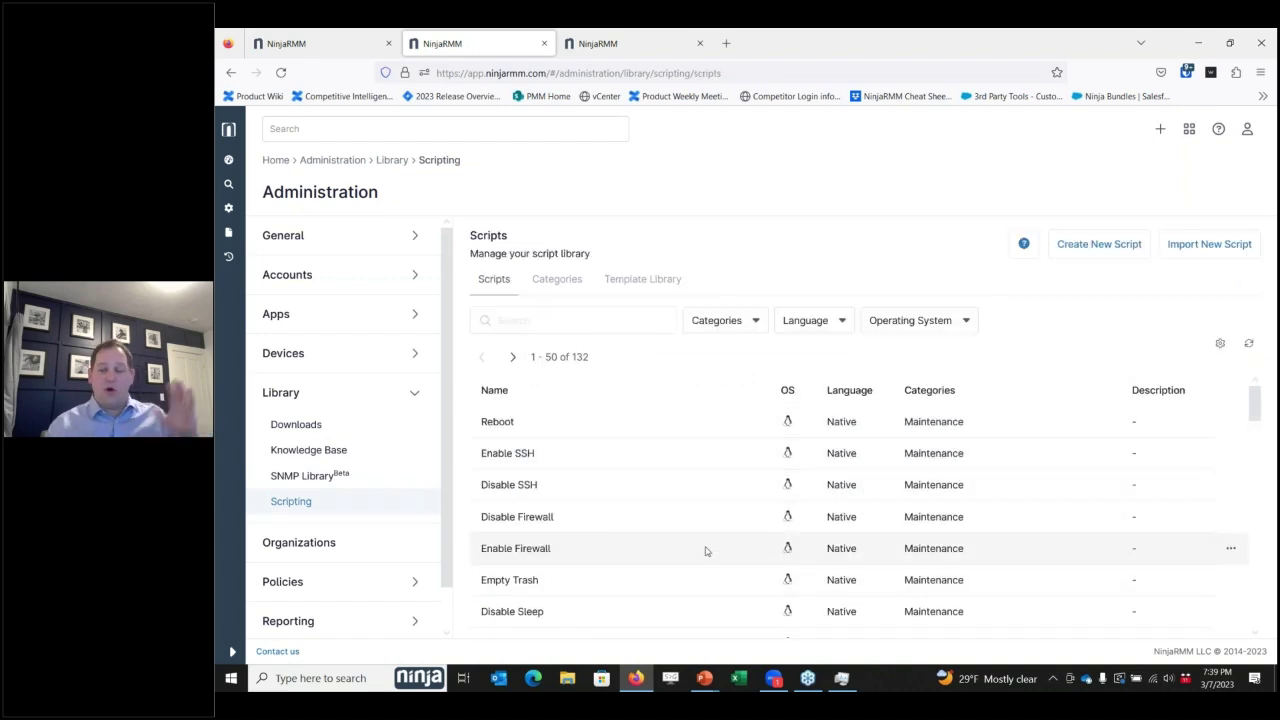
Step: Search the script library for "webinar -" and open the Webinar - Count Failed Logins script
left_click(549, 322)
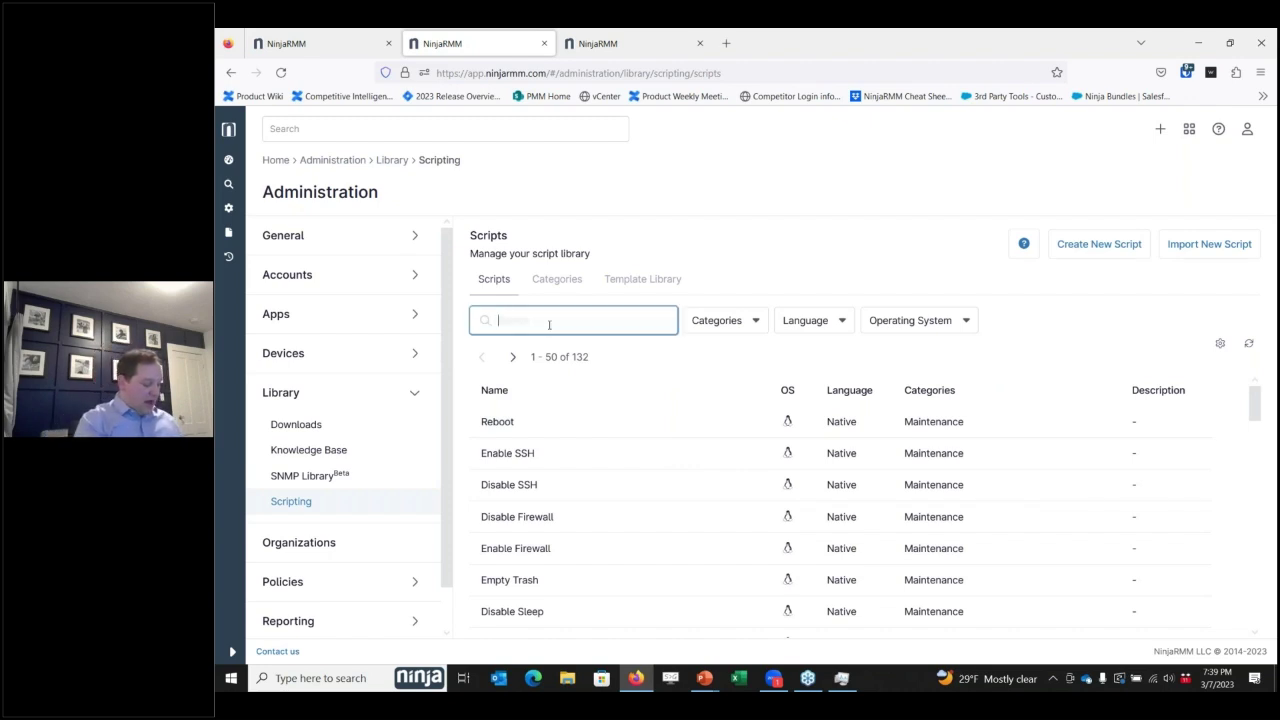
type("we")
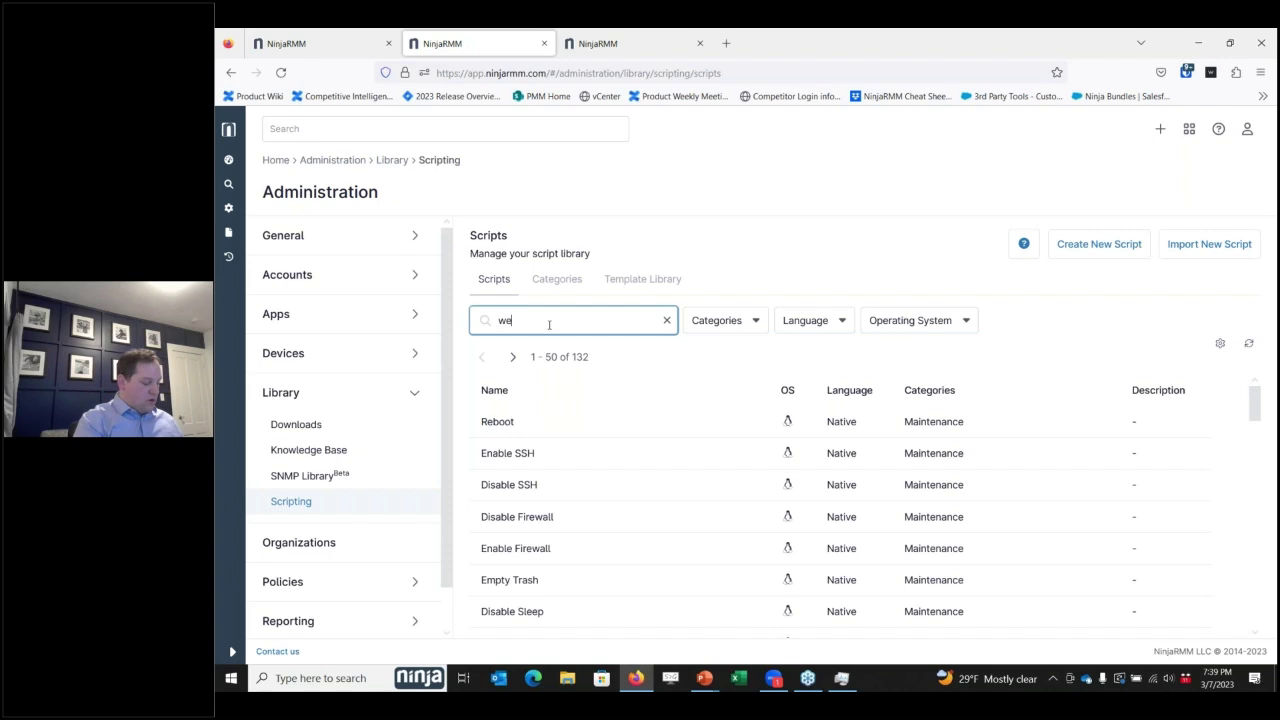
type("binar -")
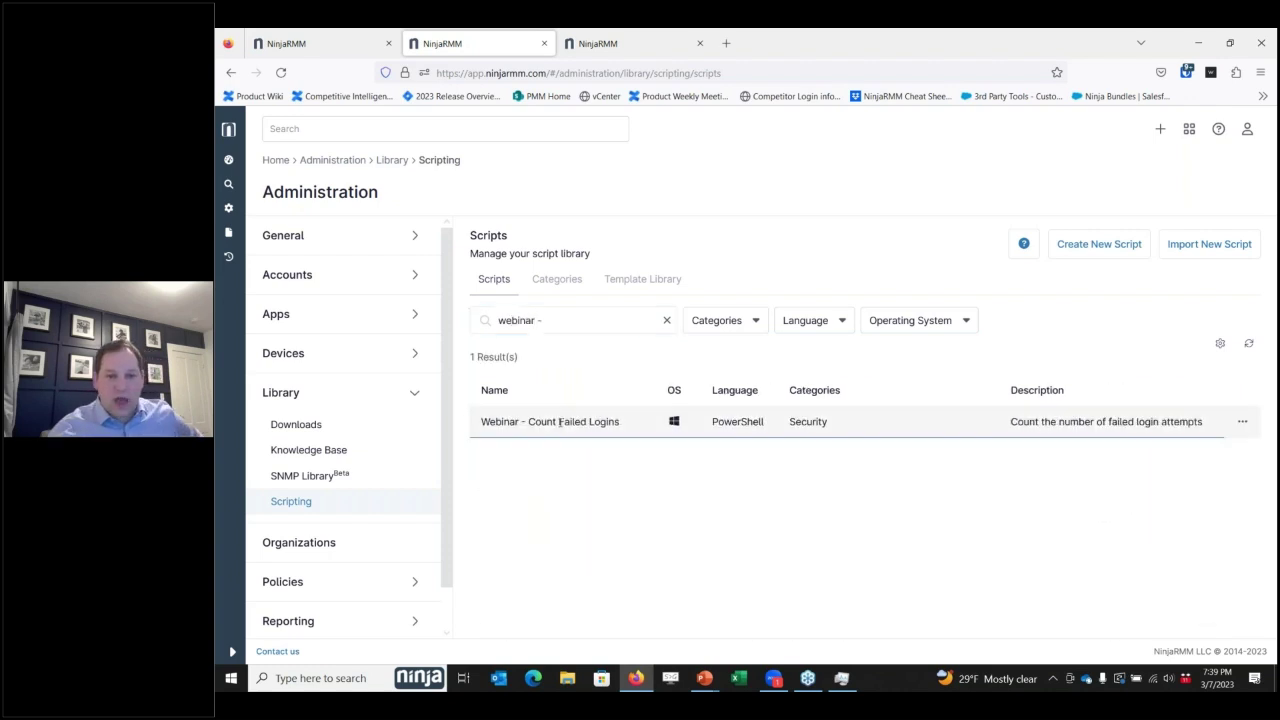
left_click(595, 425)
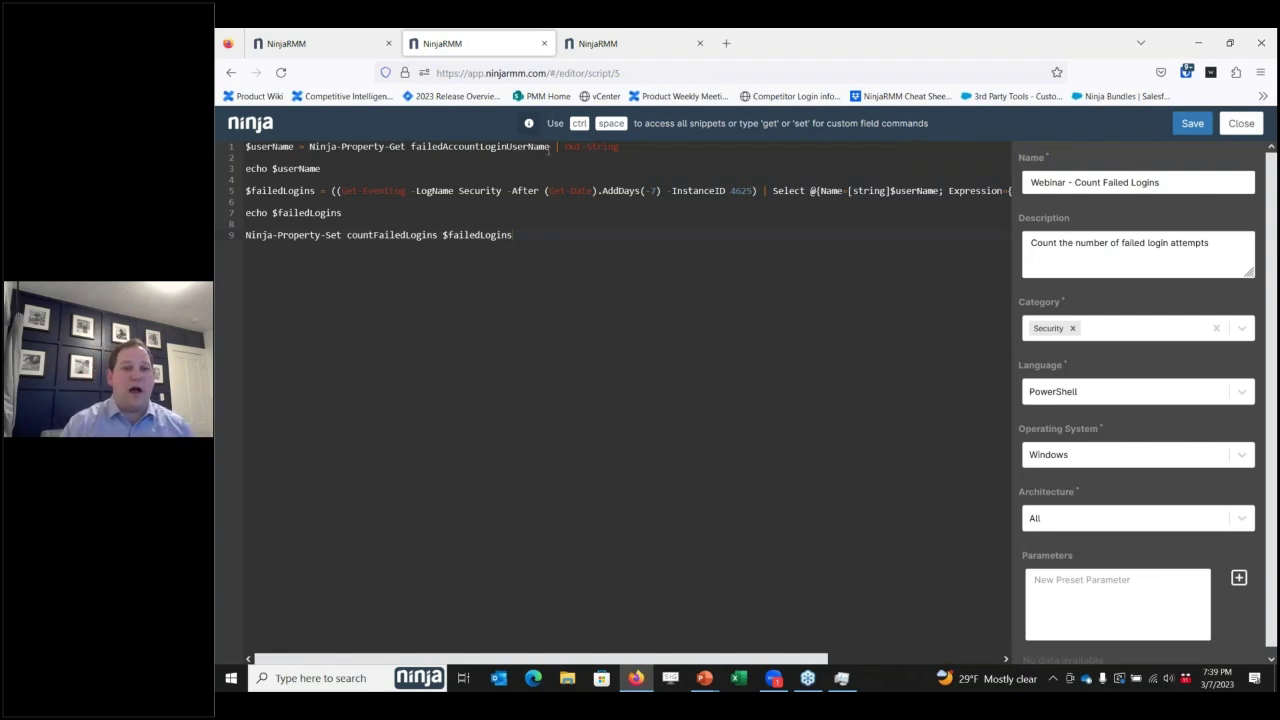
Step: Review how the script reads failedAccountLoginUserName, counts event 4625 entries and sets countFailedLogins, and close it without saving
left_click_drag(552, 147, 452, 147)
left_click_drag(415, 146, 409, 147)
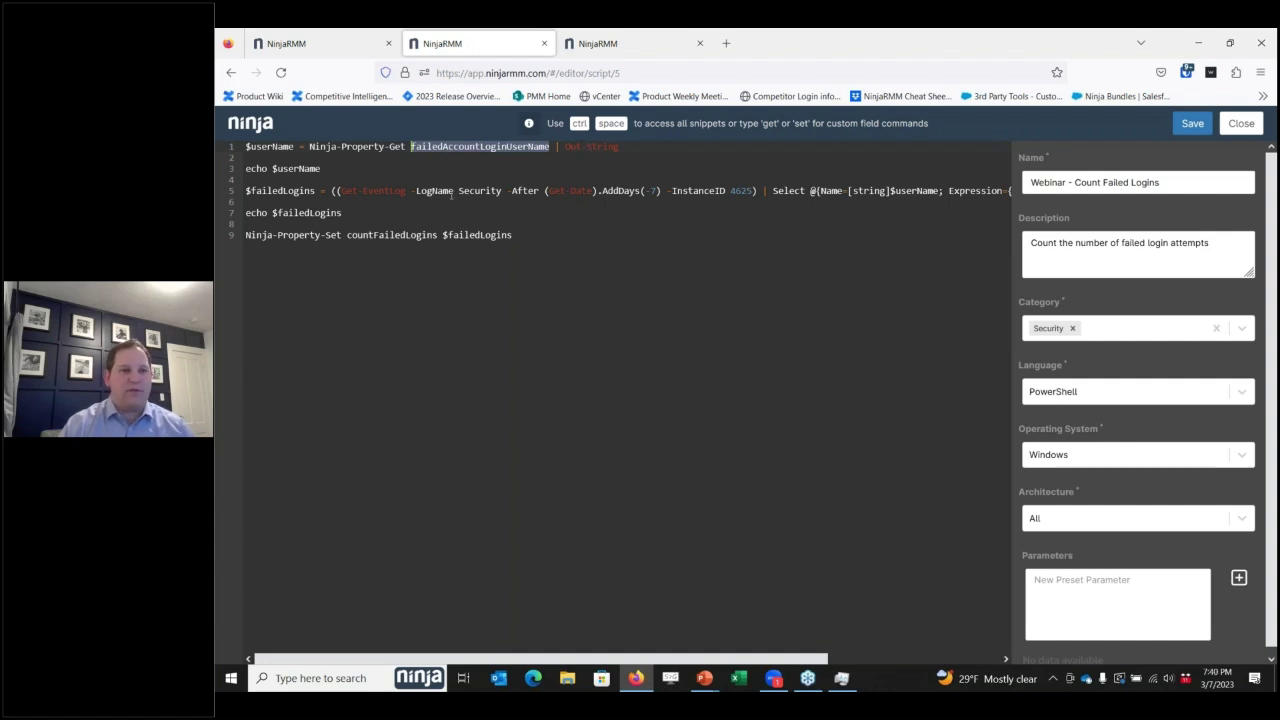
left_click(257, 190)
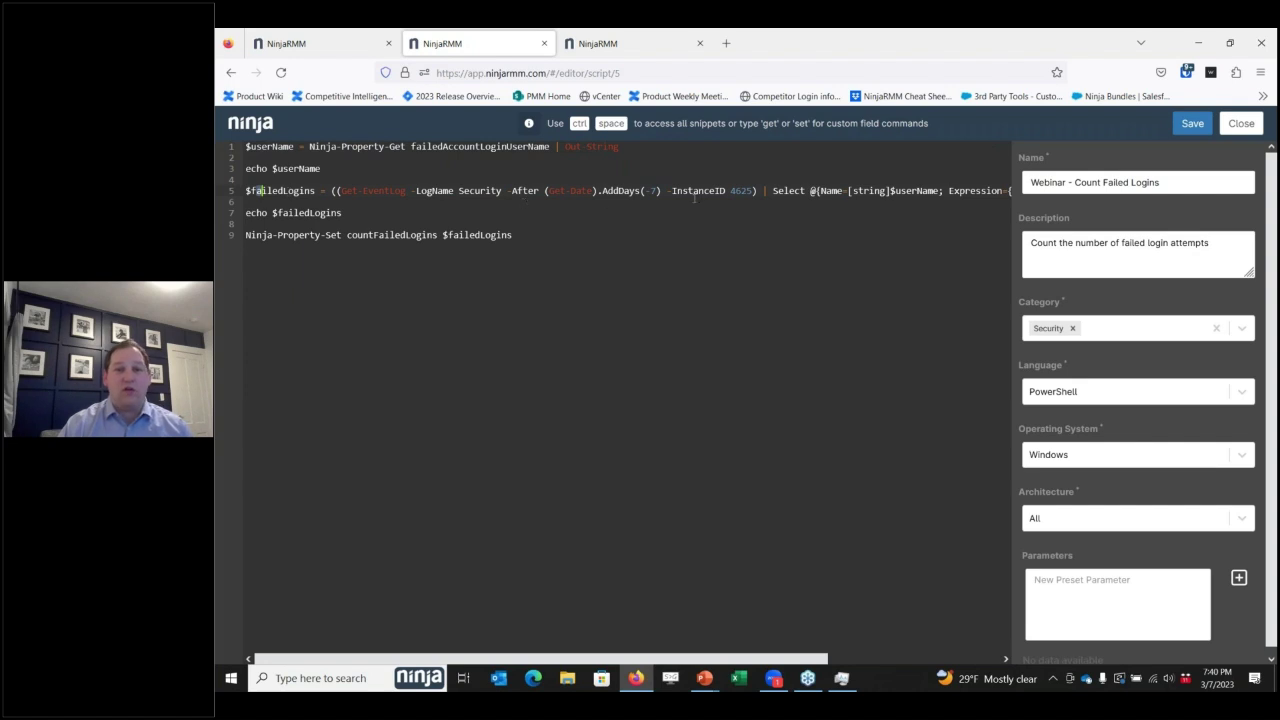
left_click_drag(777, 658, 950, 652)
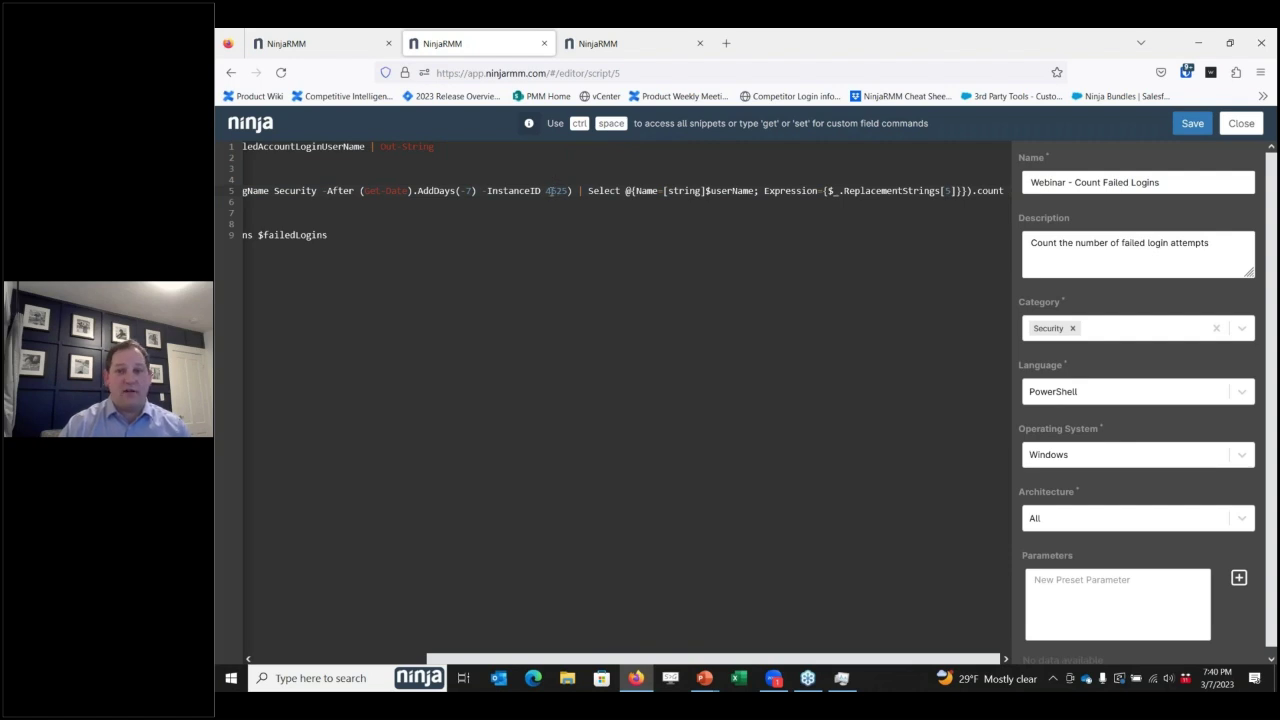
left_click_drag(689, 656, 404, 648)
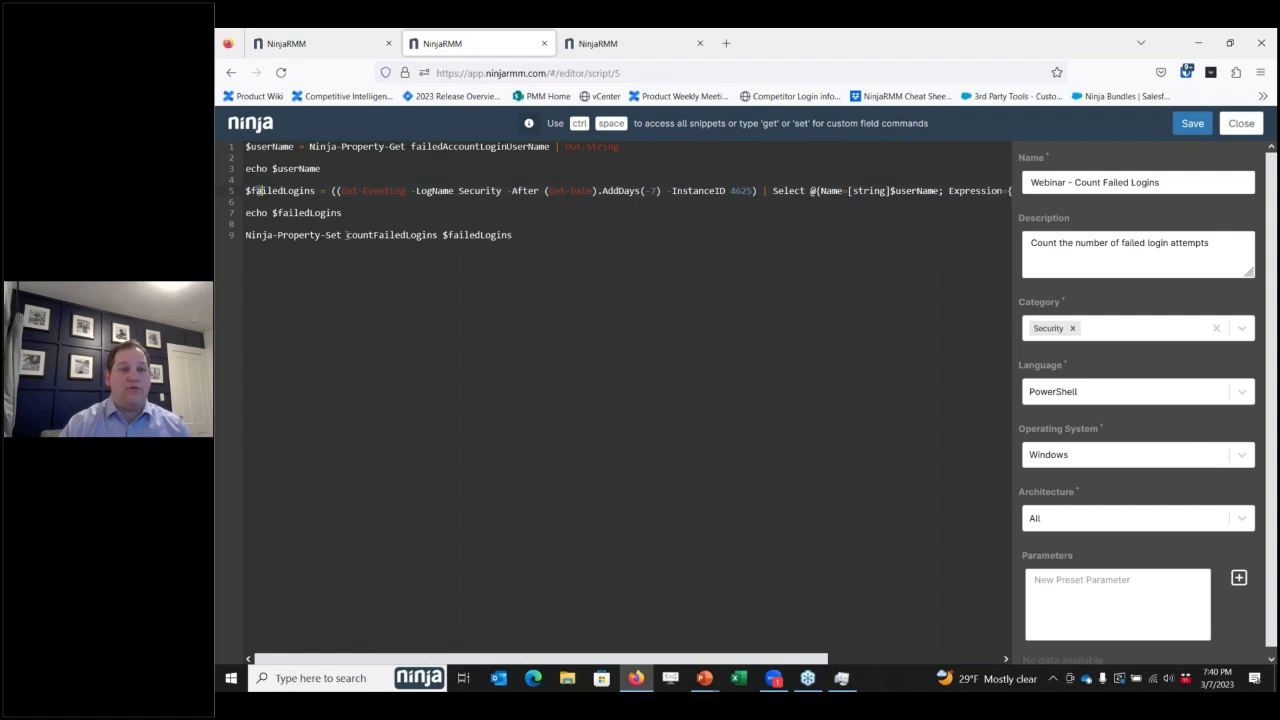
left_click_drag(349, 235, 439, 235)
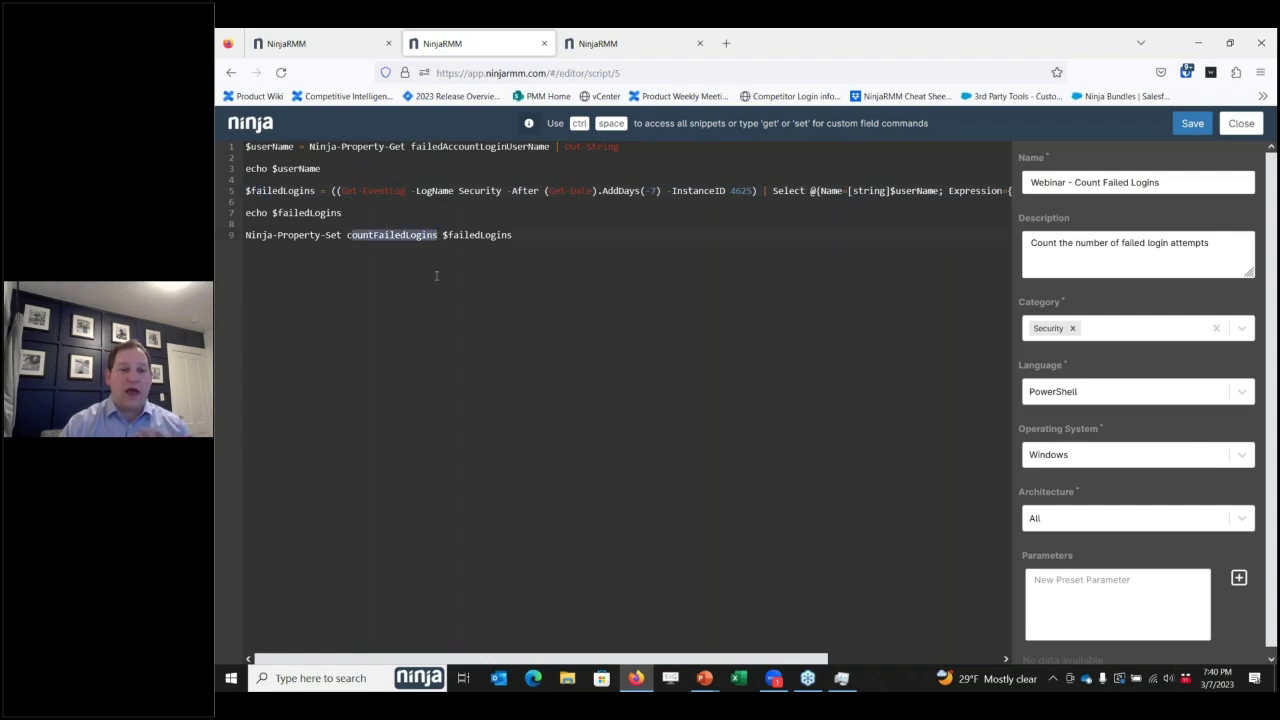
left_click(436, 275)
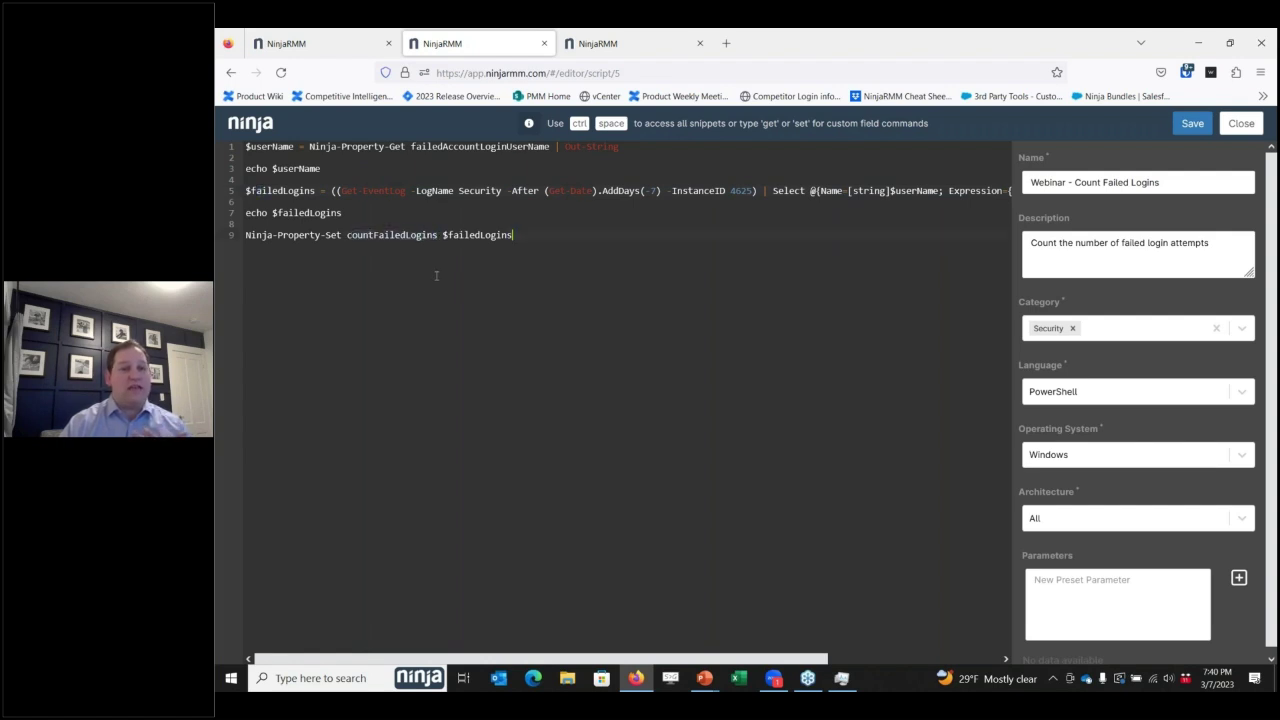
left_click(1243, 124)
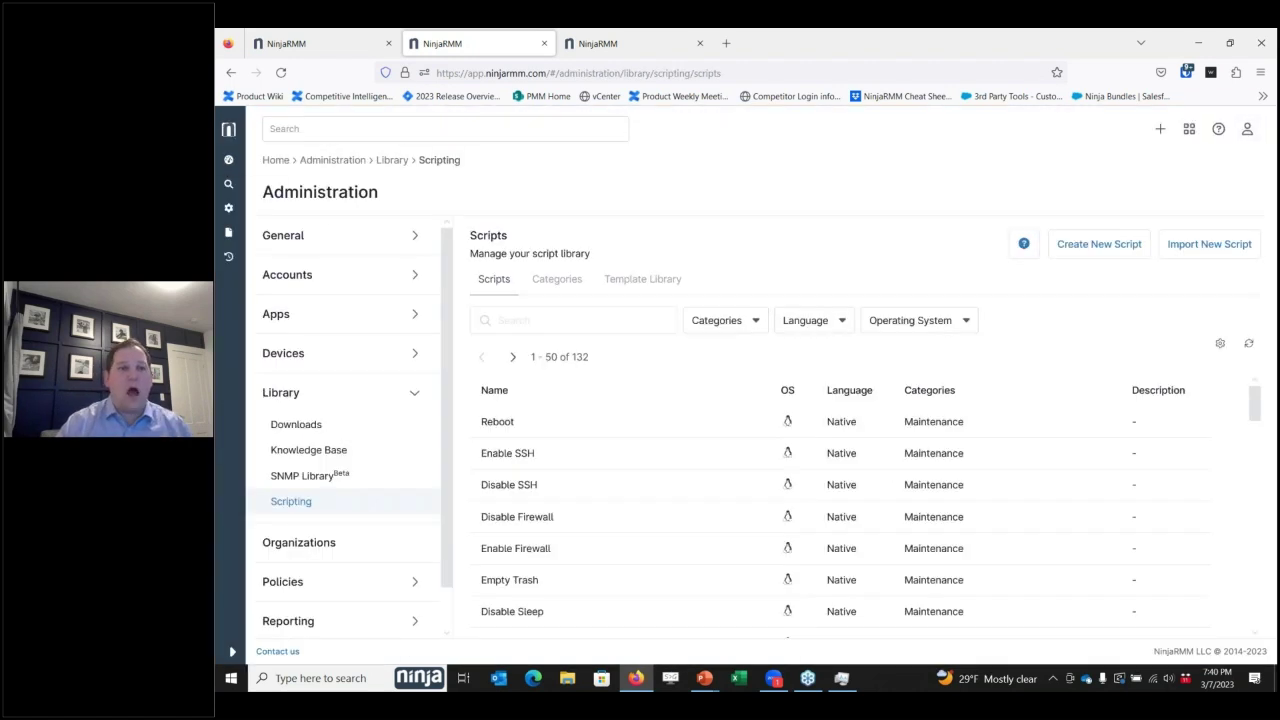
Step: Return to the DESKTOP-Q88DOQG overview and reset the triggered *GoTo software-installed condition in its health section
left_click(586, 46)
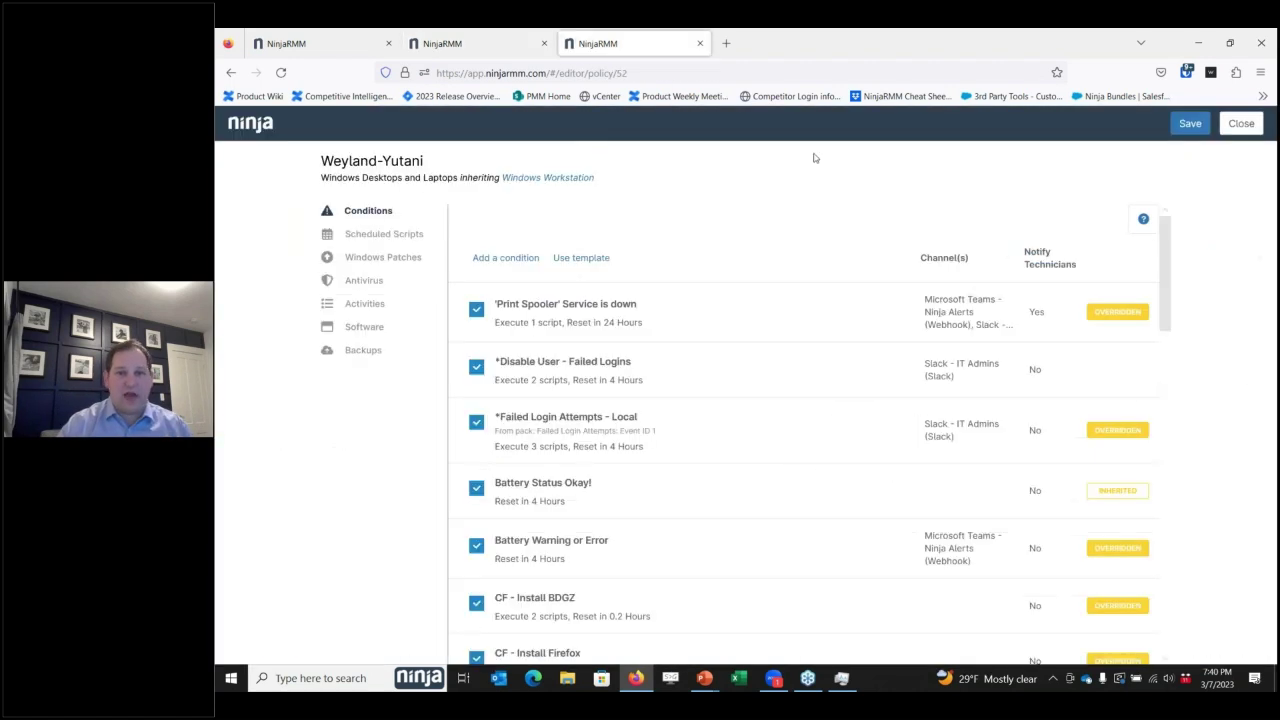
left_click(450, 44)
left_click(228, 159)
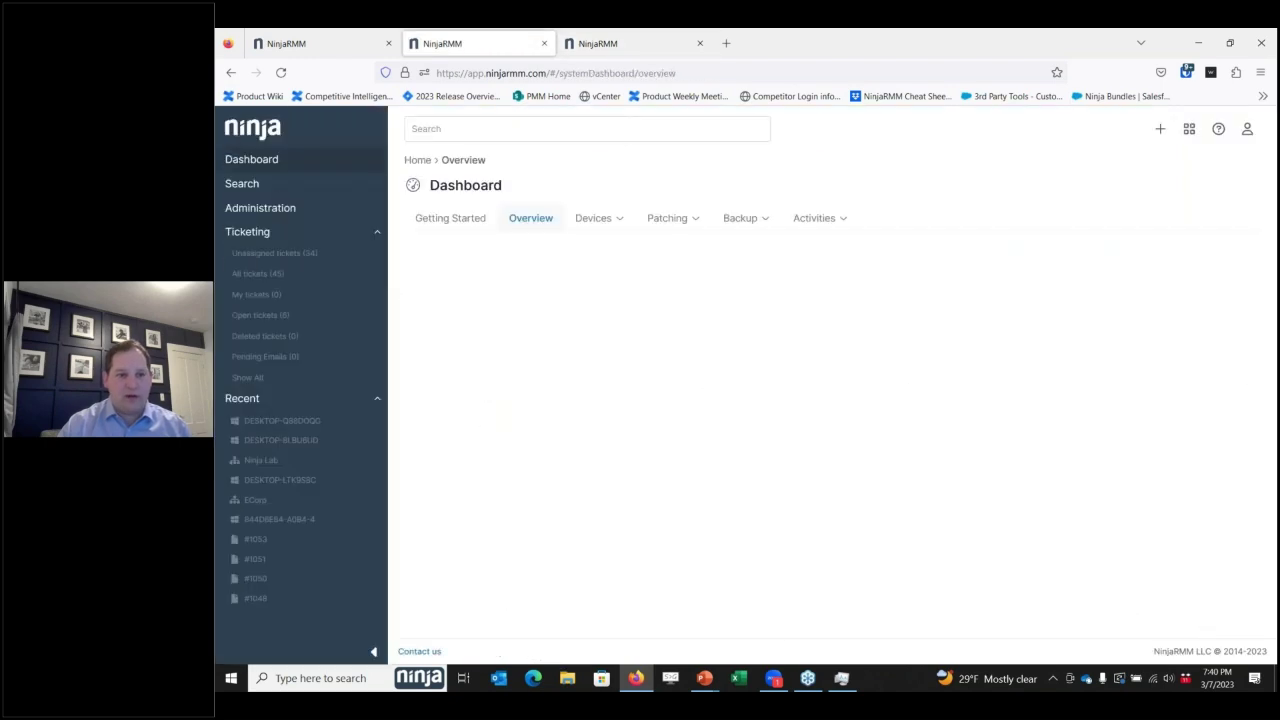
left_click(290, 421)
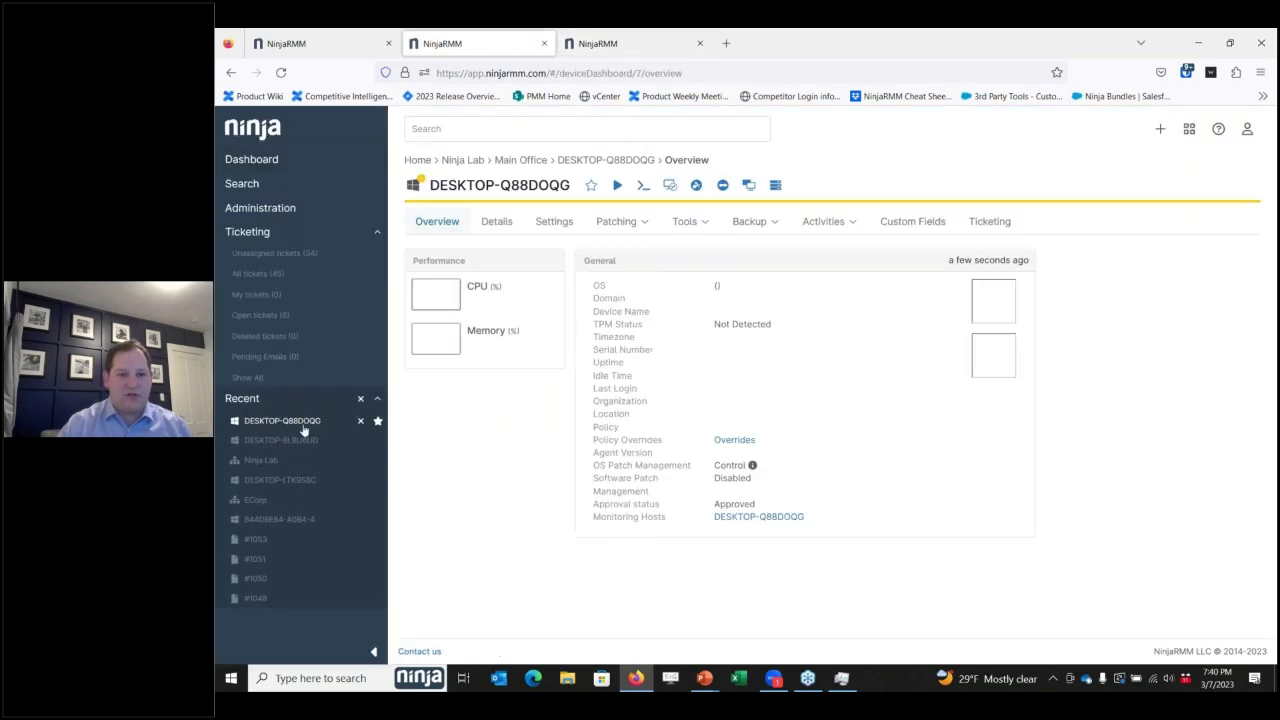
scroll(628, 452, "down", 1)
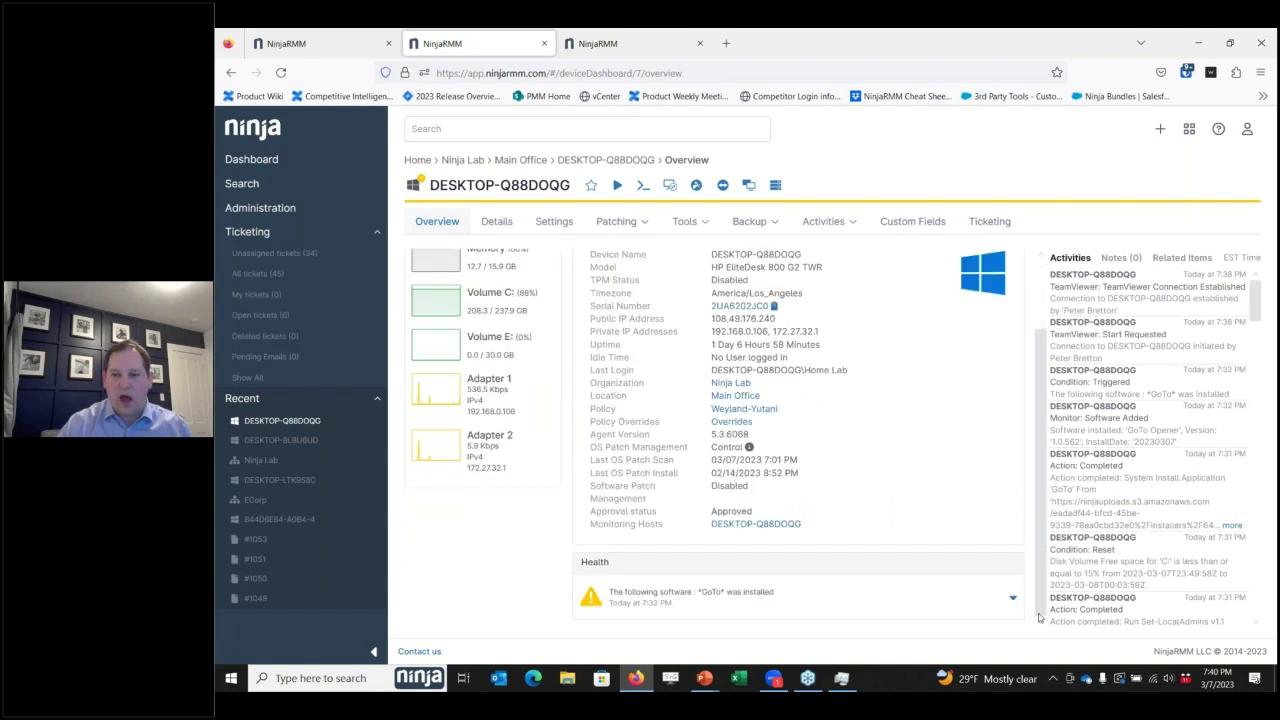
left_click(1012, 597)
left_click(920, 541)
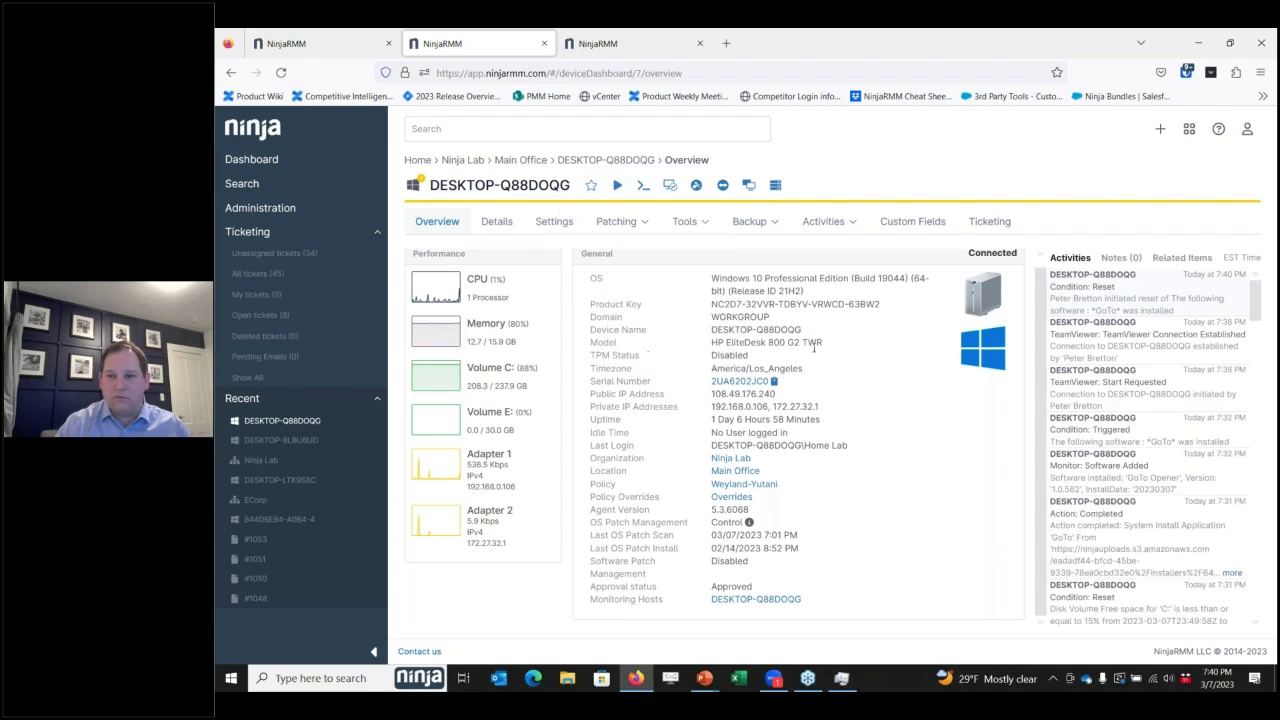
Step: Close the Weyland-Yutani policy editor without saving and return to the DESKTOP-Q88DOQG device page
left_click(660, 40)
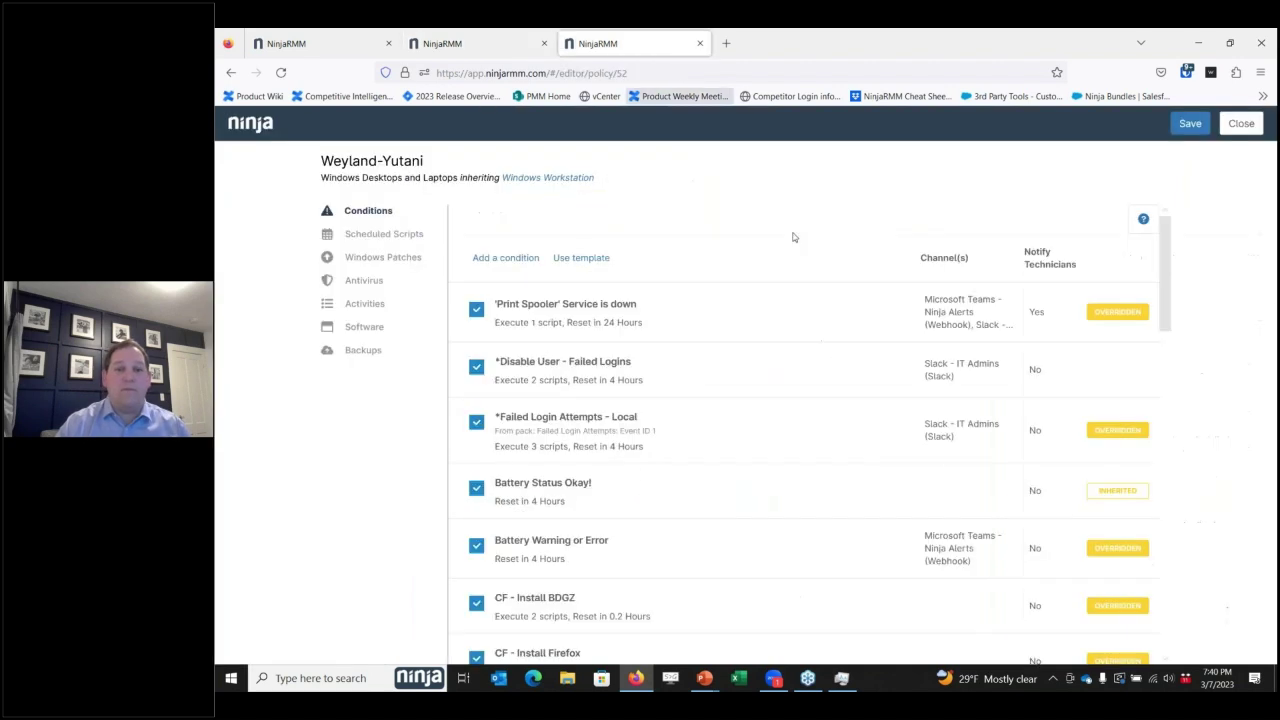
left_click(1241, 124)
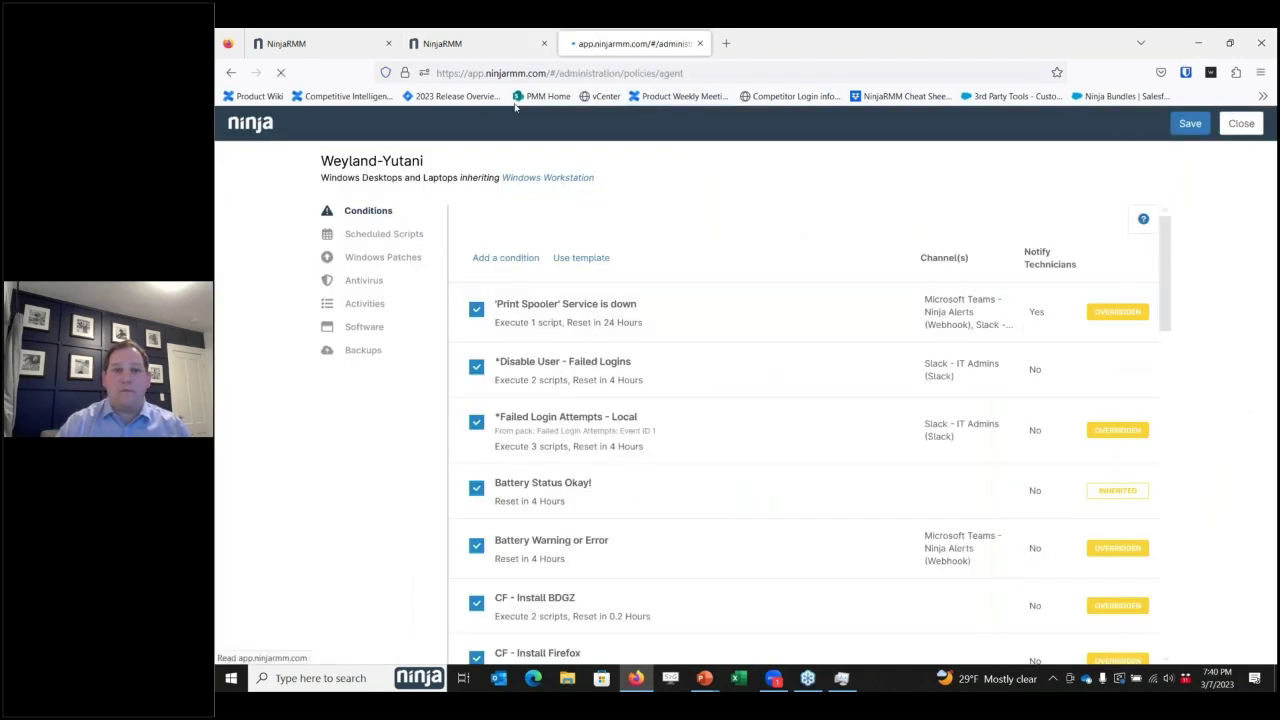
left_click(490, 45)
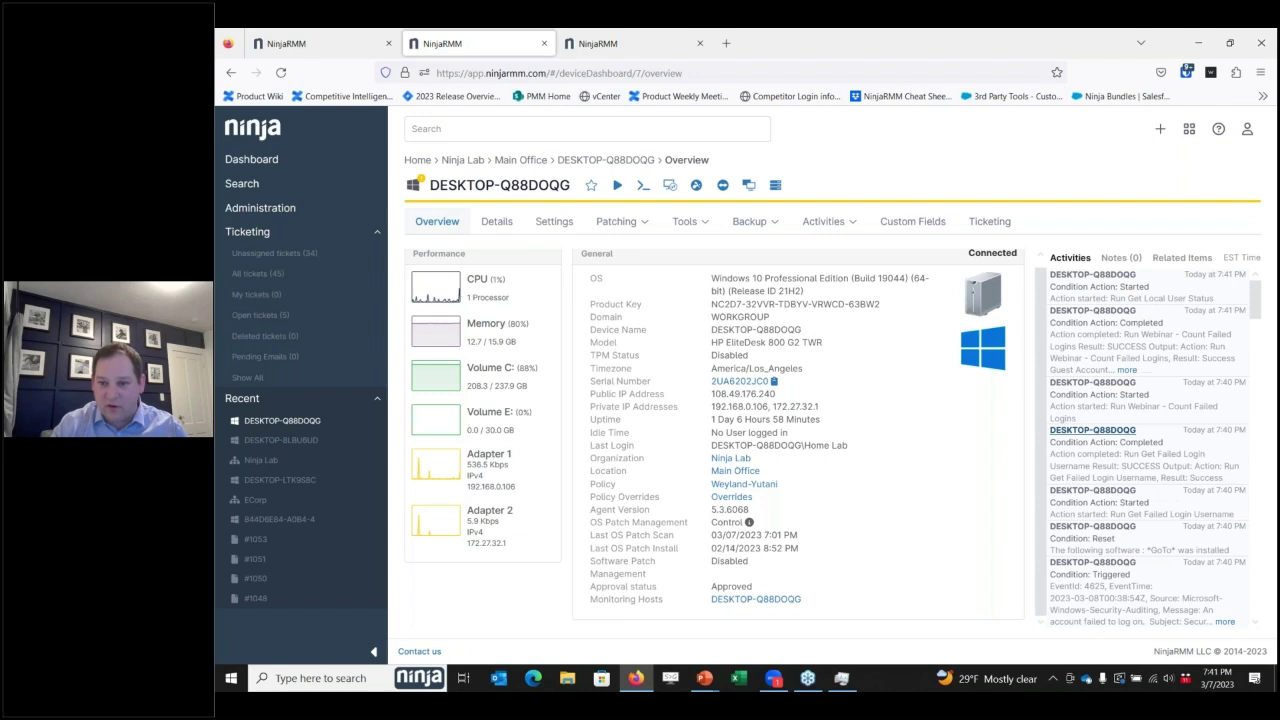
Step: Examine the failed-login condition's script actions in the activity feed of DESKTOP-Q88DOQG
left_click_drag(1124, 453, 1247, 486)
left_click(1170, 455)
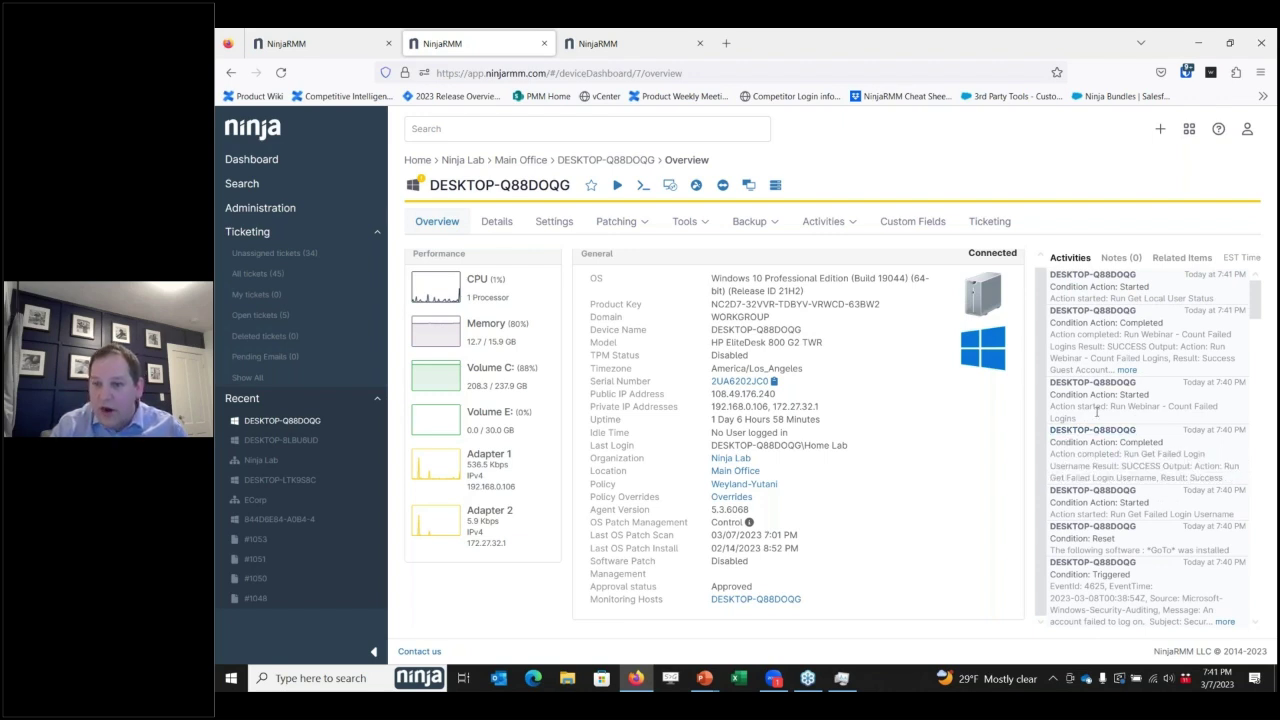
Step: Check the Count Failed Logins script entries in the activity feed, and refresh the custom fields of DESKTOP-Q88DOQG
left_click_drag(1100, 406, 1076, 419)
left_click_drag(1122, 335, 1195, 347)
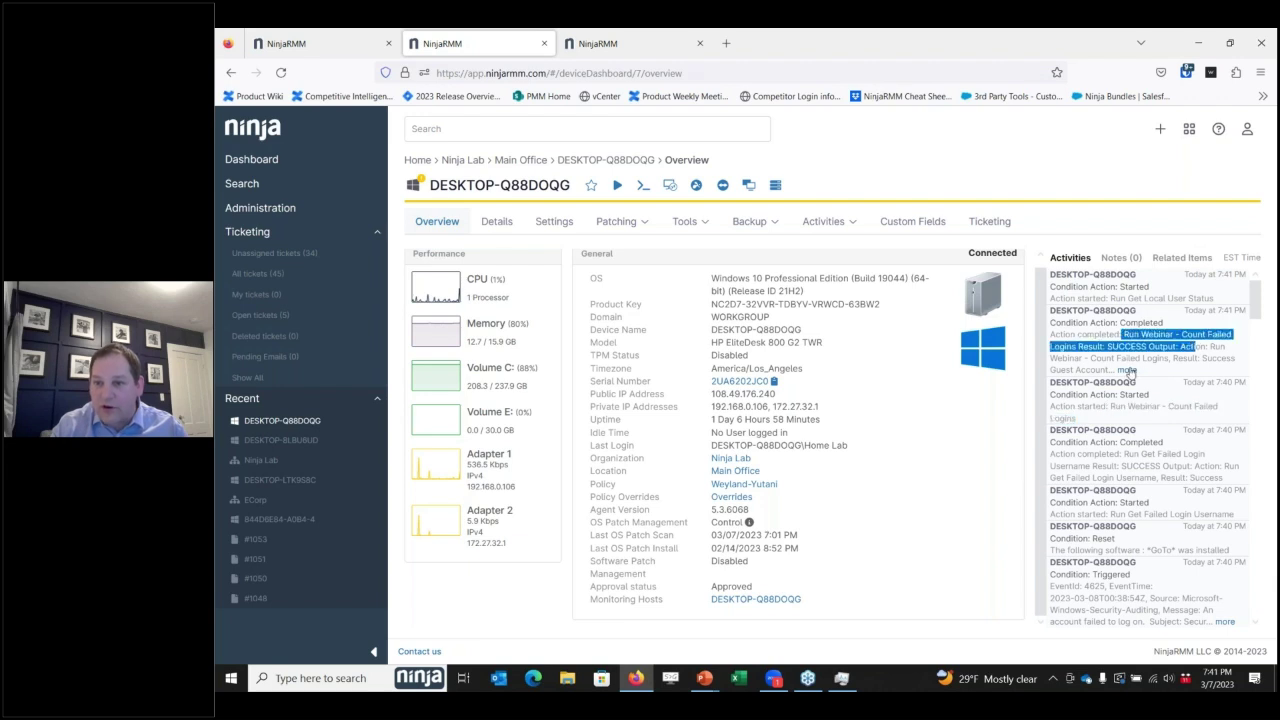
left_click(910, 221)
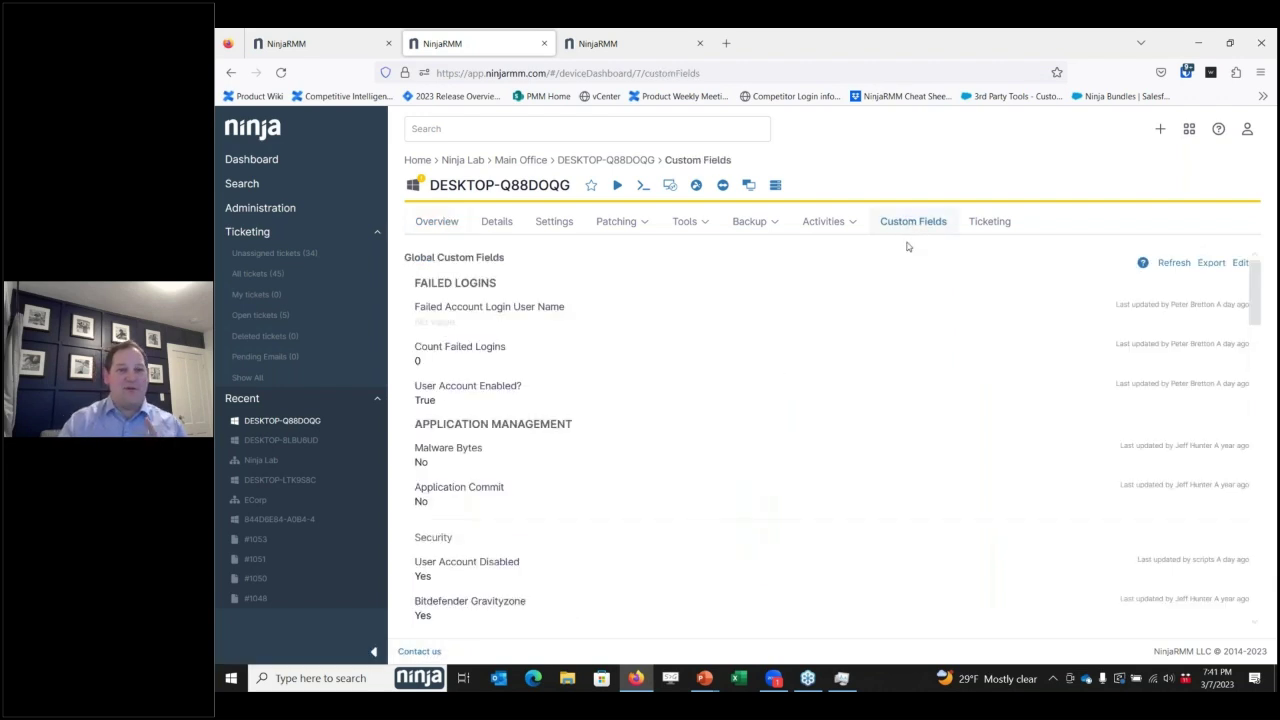
left_click(1178, 264)
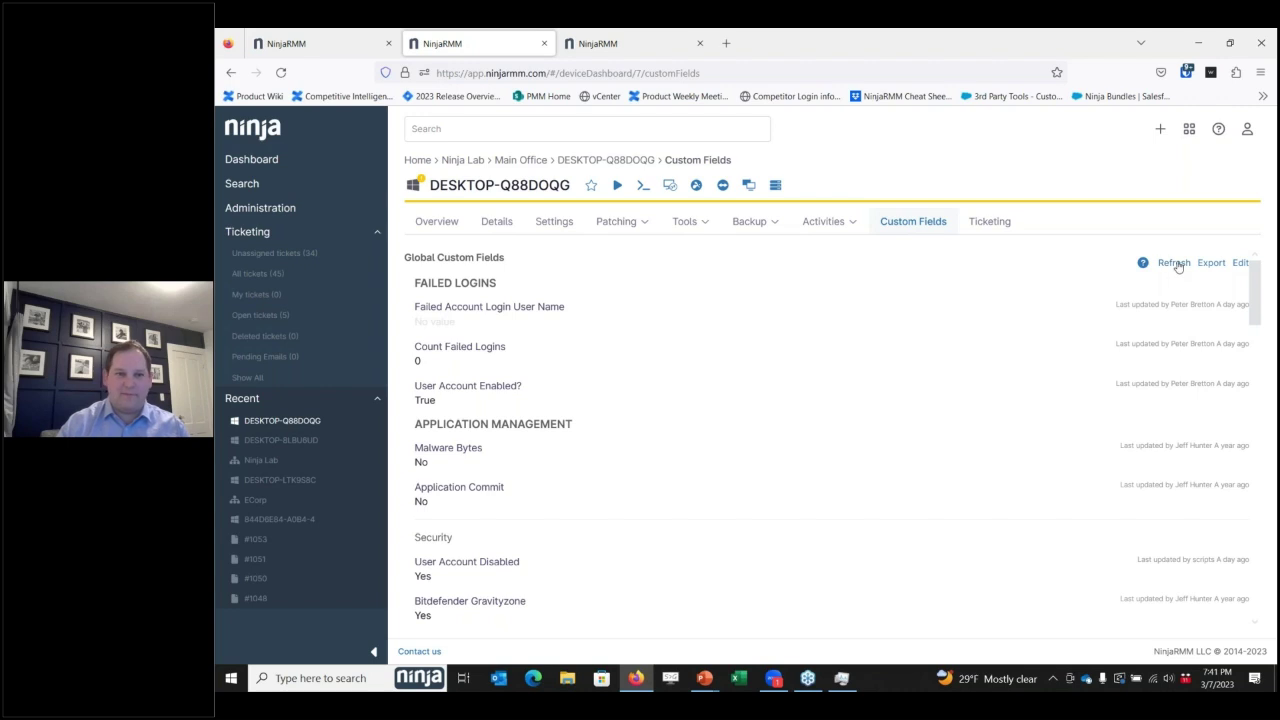
left_click(1176, 264)
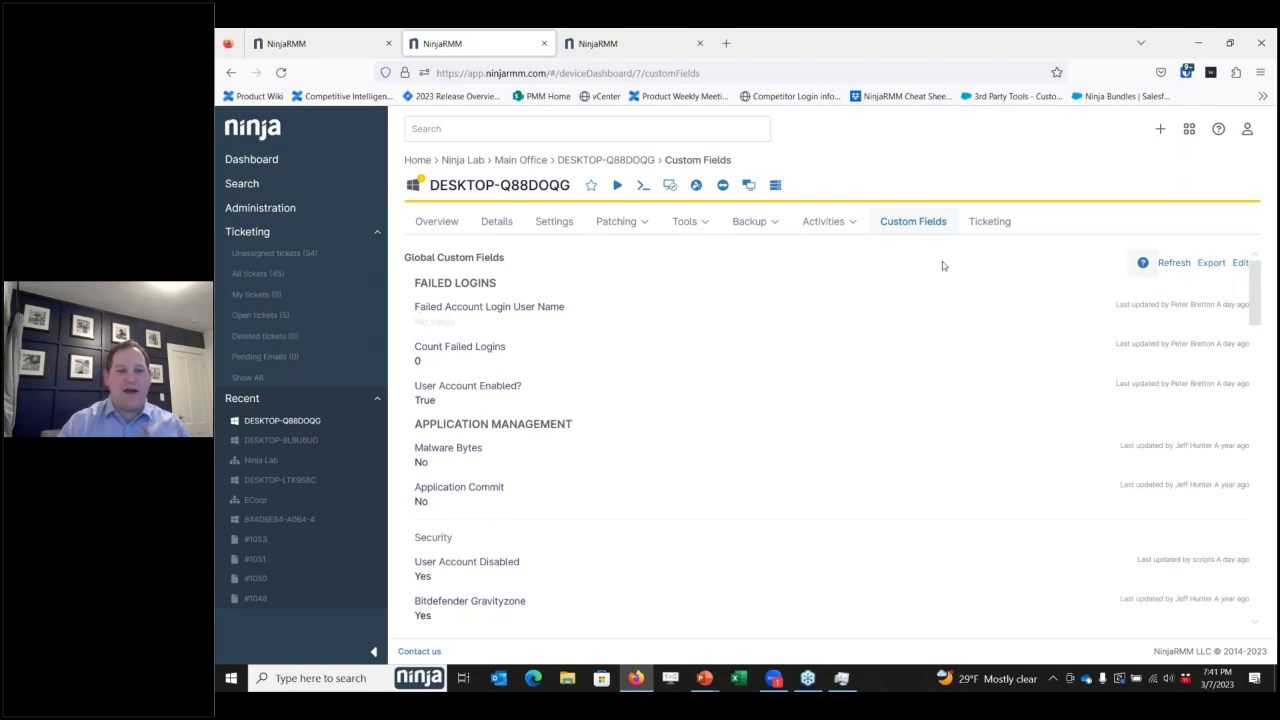
Step: Return to the device overview and inspect the full output of the completed Count Failed Logins action, closing its details
left_click(450, 224)
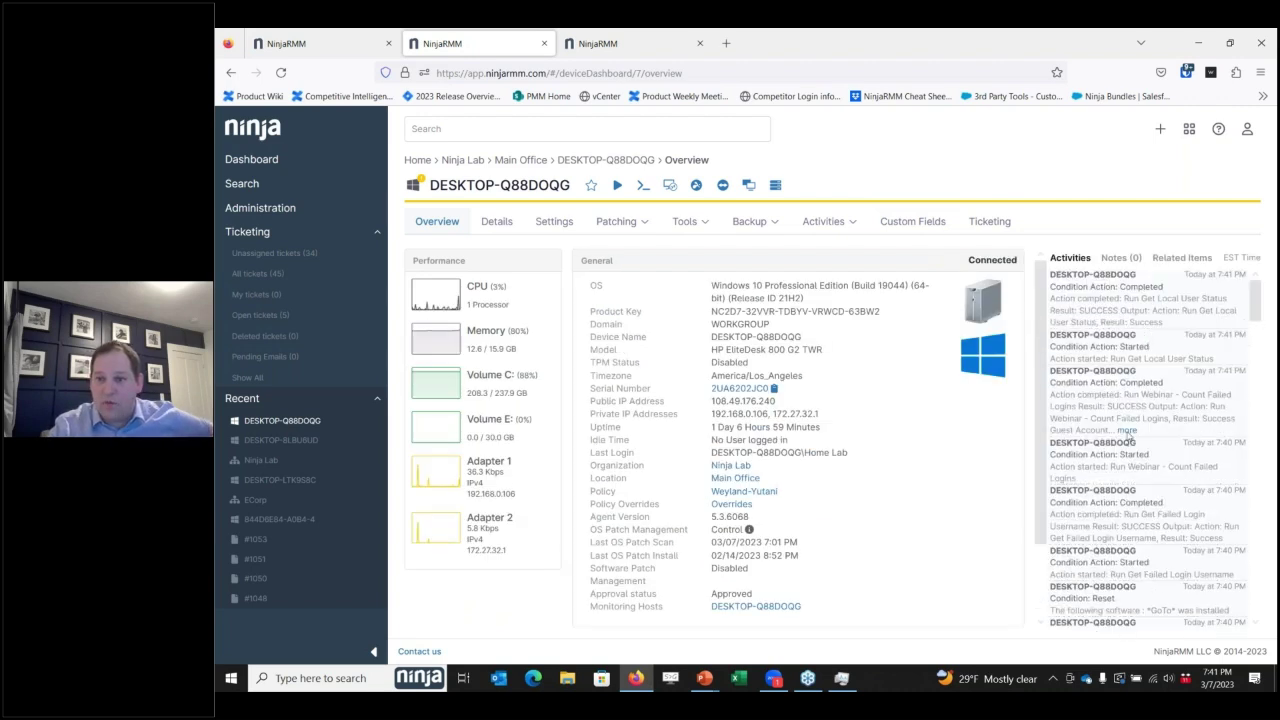
left_click(1127, 431)
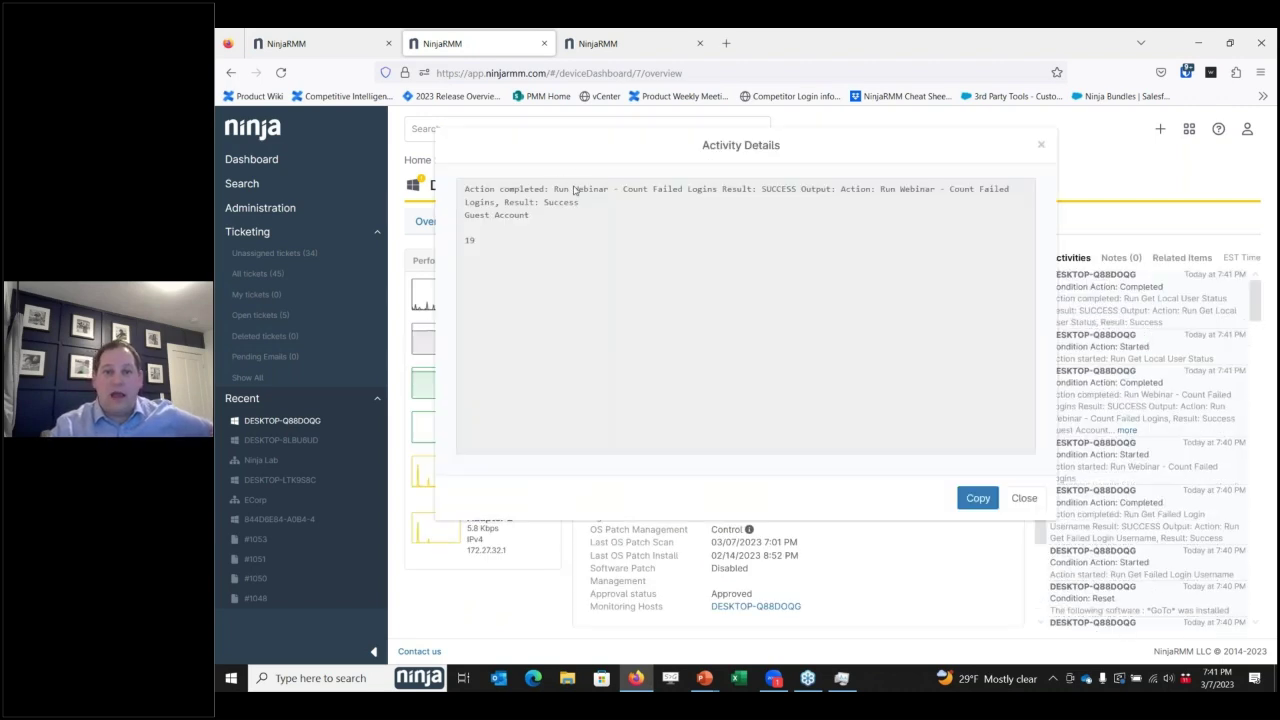
left_click_drag(576, 188, 774, 190)
left_click(670, 208)
double_click(469, 240)
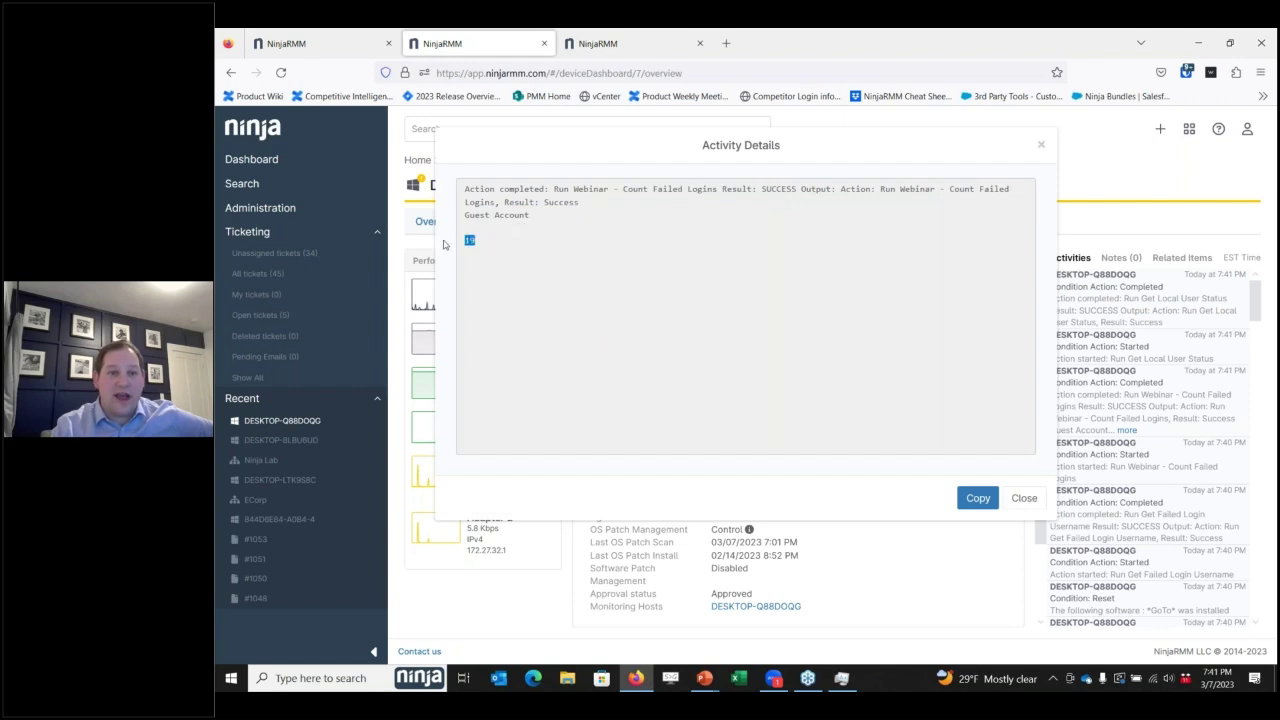
left_click(1023, 500)
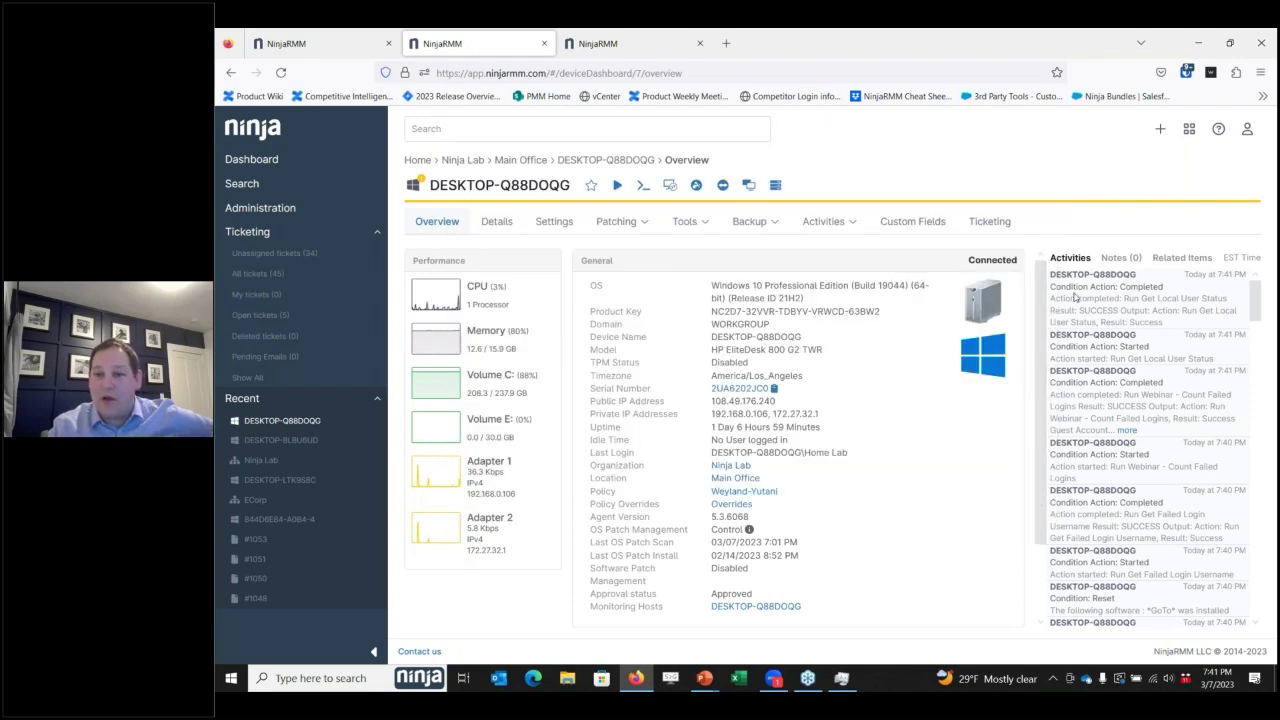
Step: Check the completed Get Local User Status activity, and review the user name, count and account status under the FAILED LOGINS custom fields
left_click_drag(1166, 298, 1222, 298)
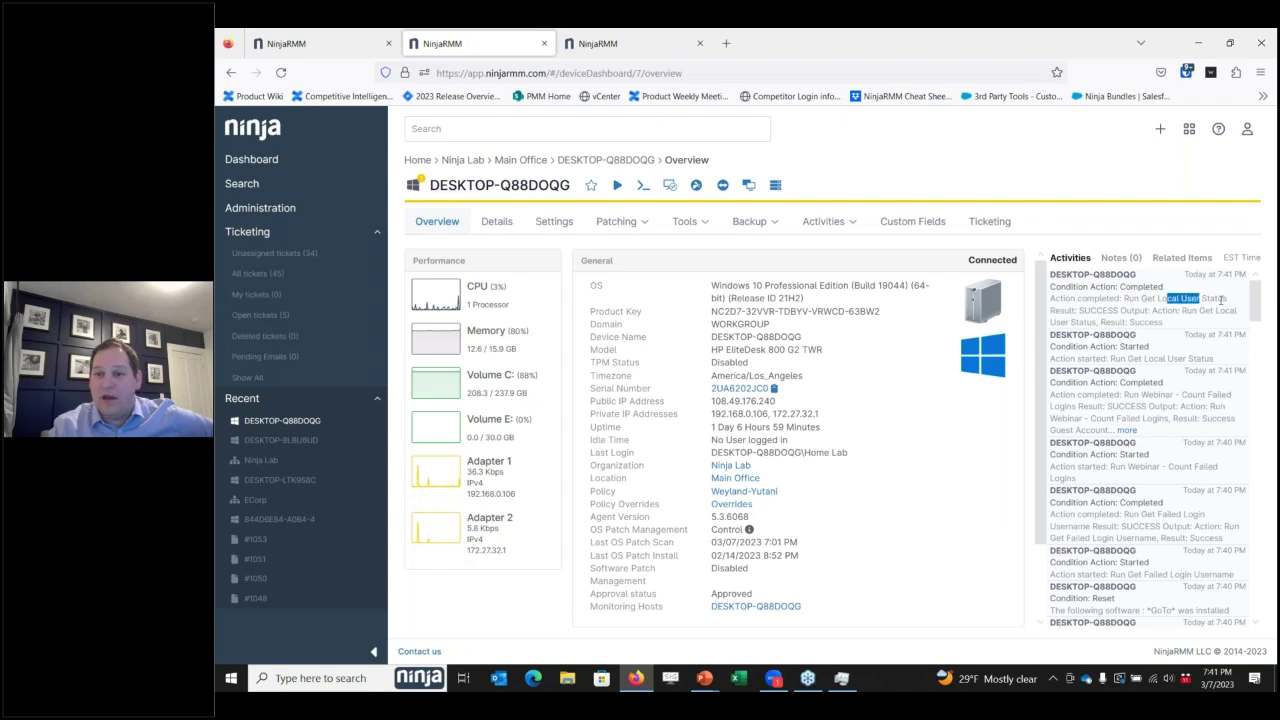
double_click(1133, 298)
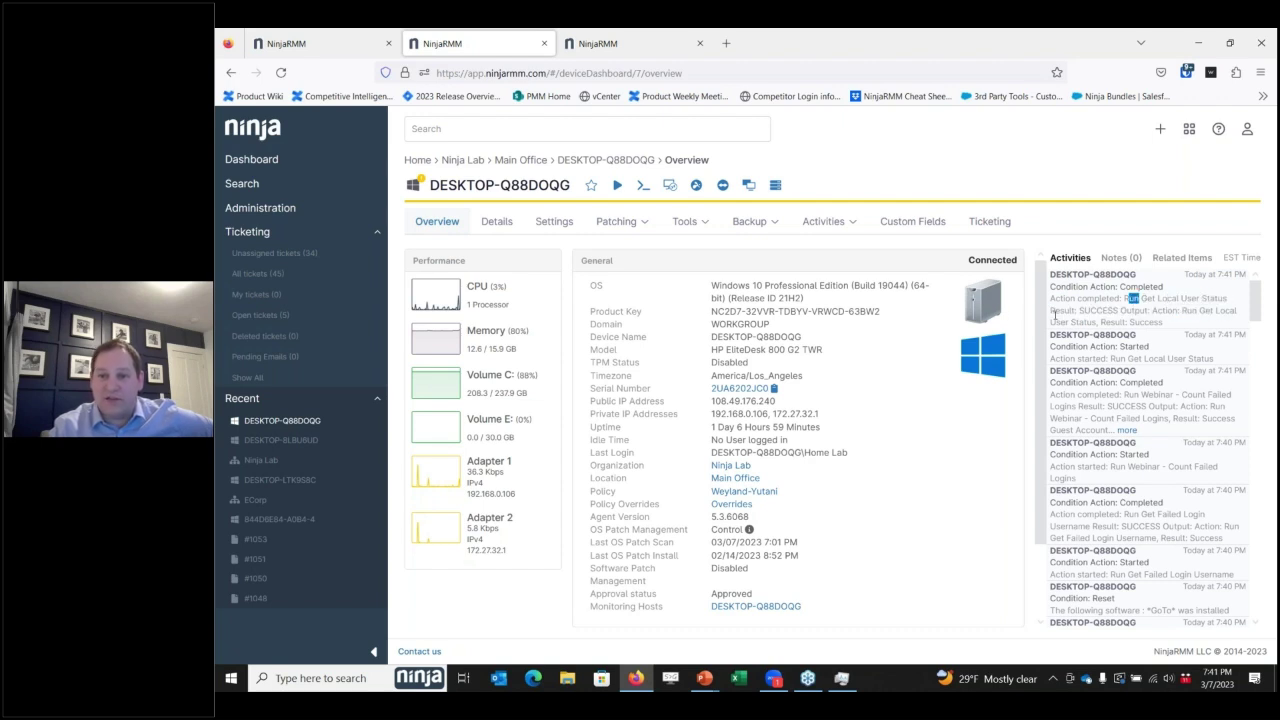
left_click(912, 221)
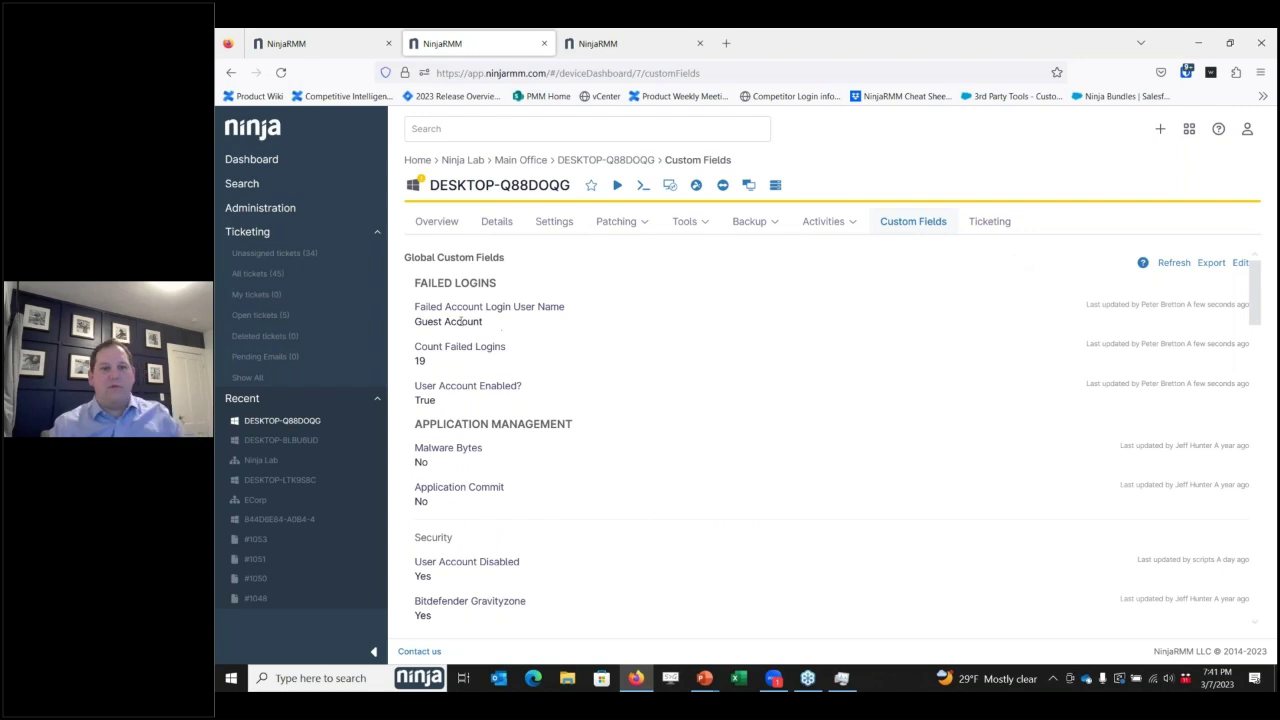
left_click_drag(428, 386, 572, 388)
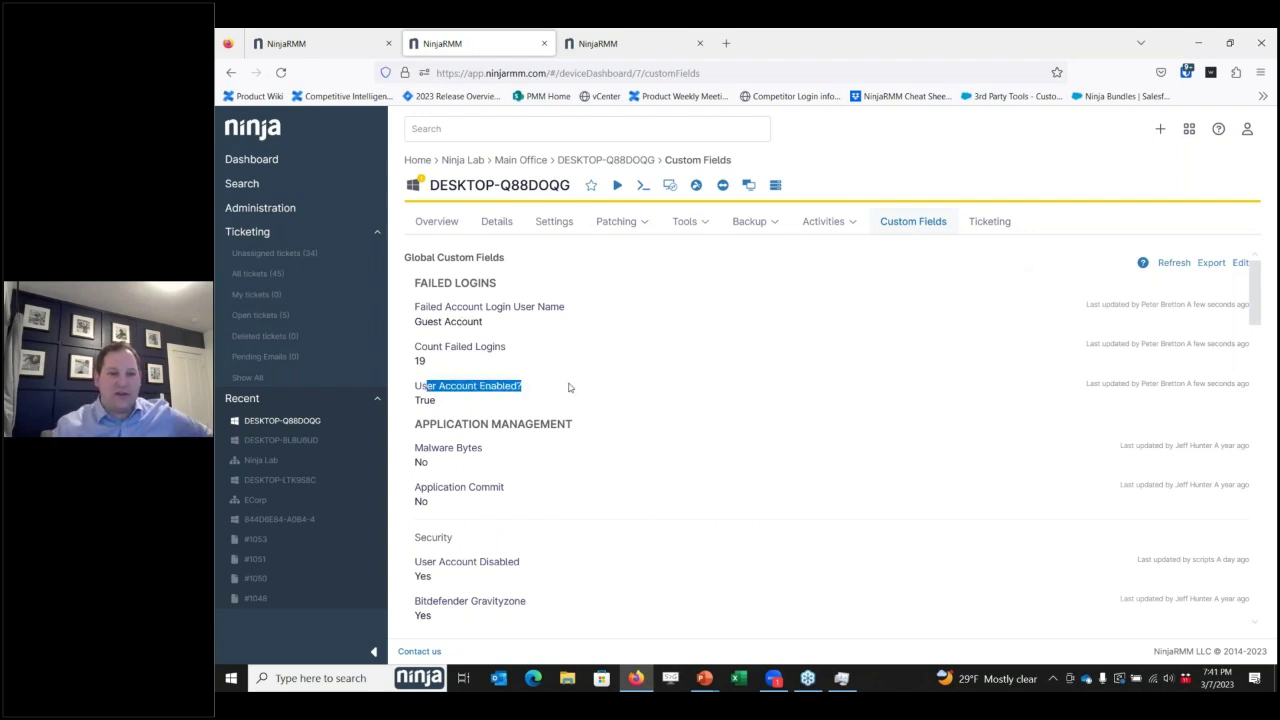
left_click(437, 350)
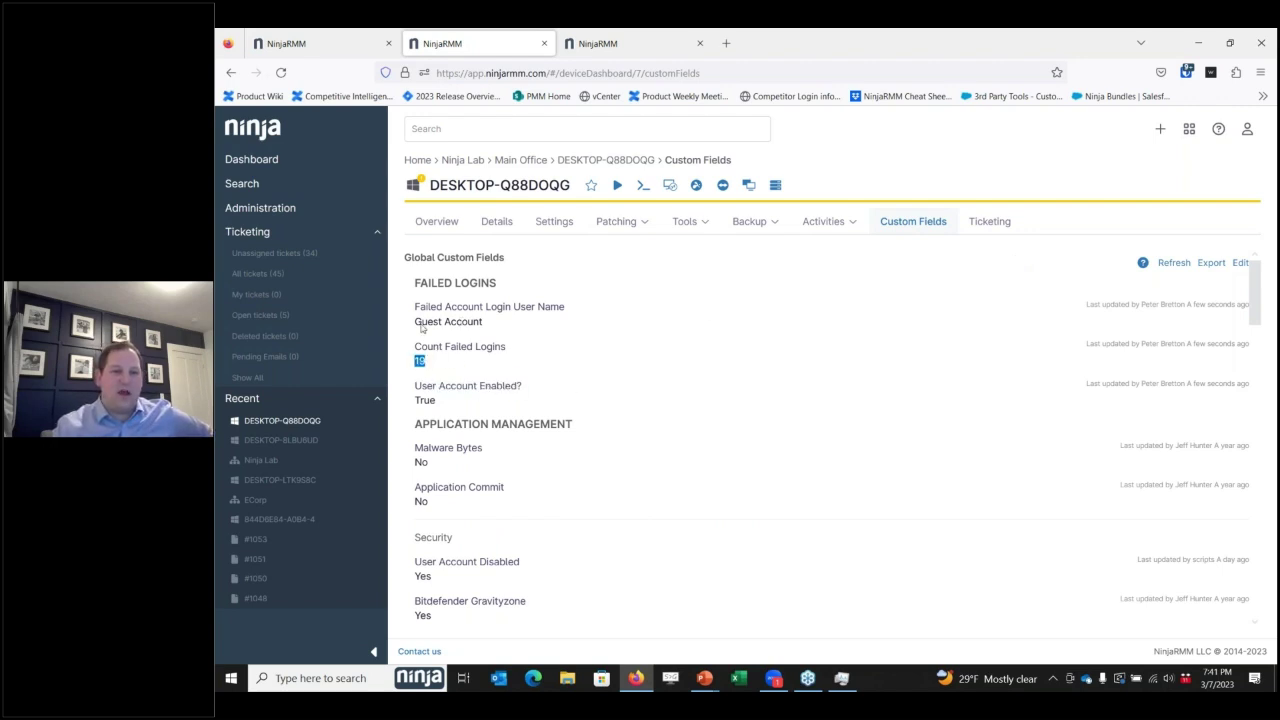
left_click_drag(415, 321, 510, 327)
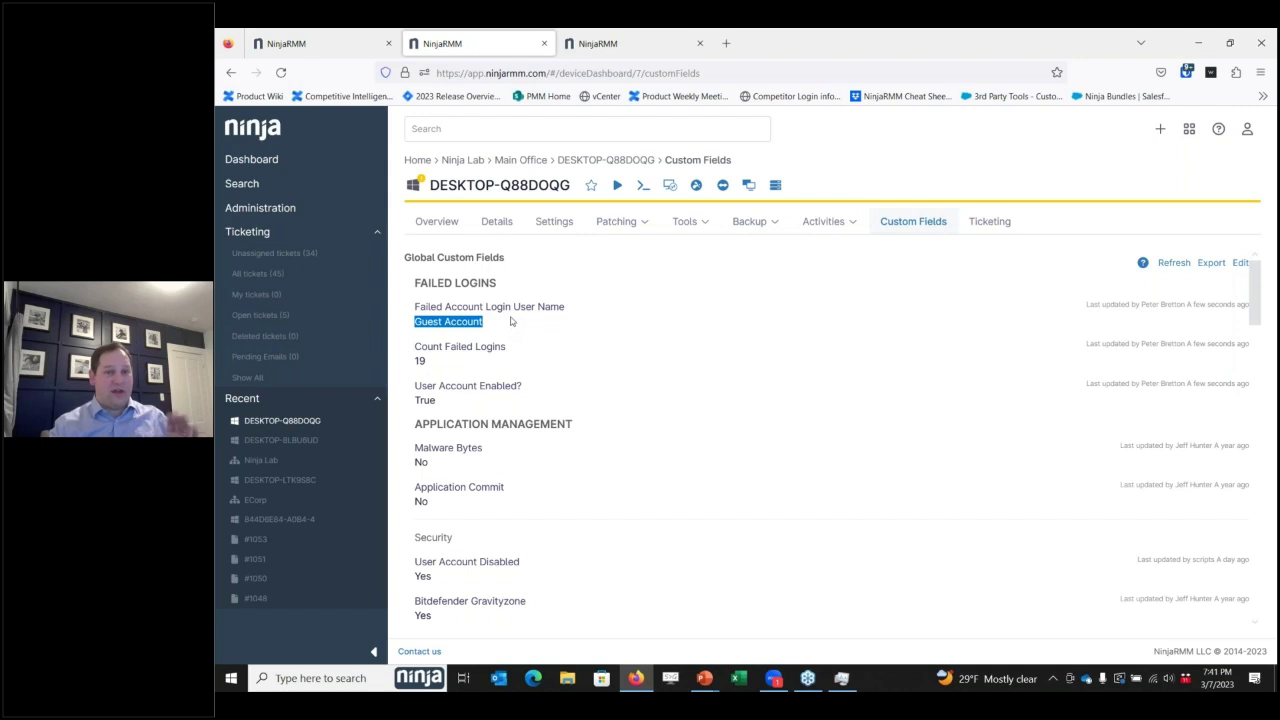
Step: Find the *Disable User - Failed Logins condition in the device's health section and review the ticket linked to it
left_click(437, 222)
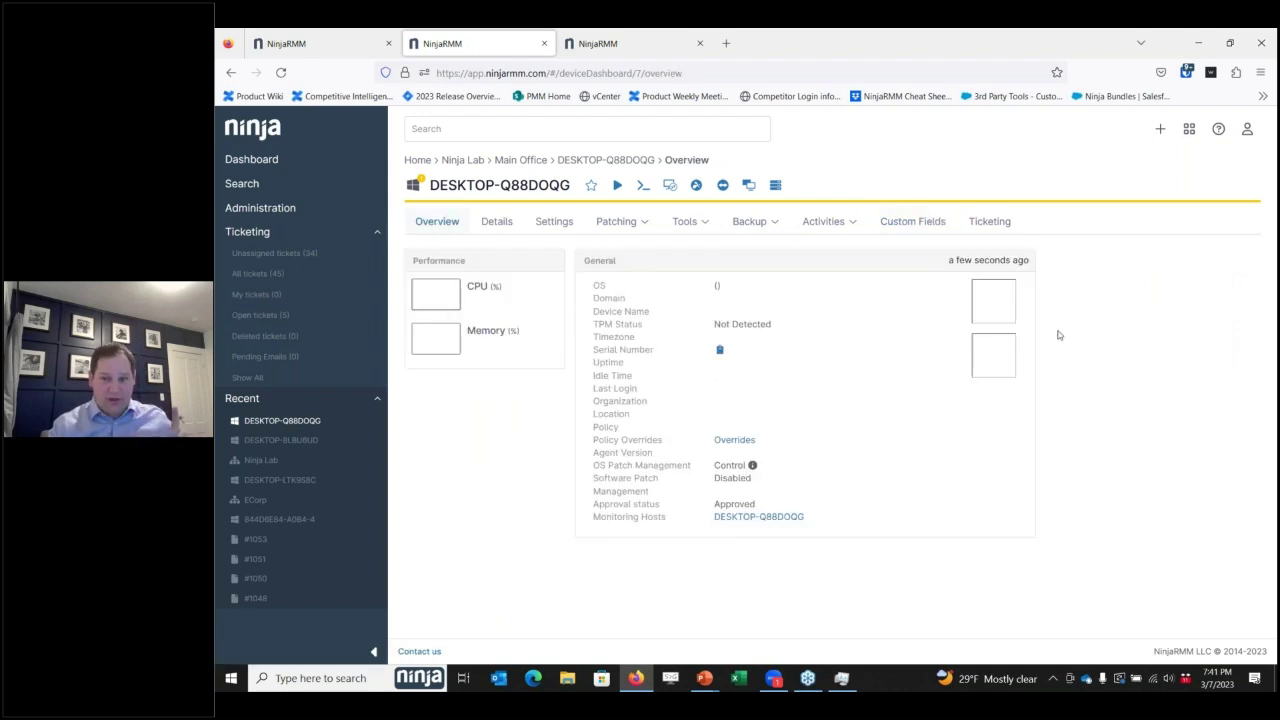
scroll(850, 540, "down", 3)
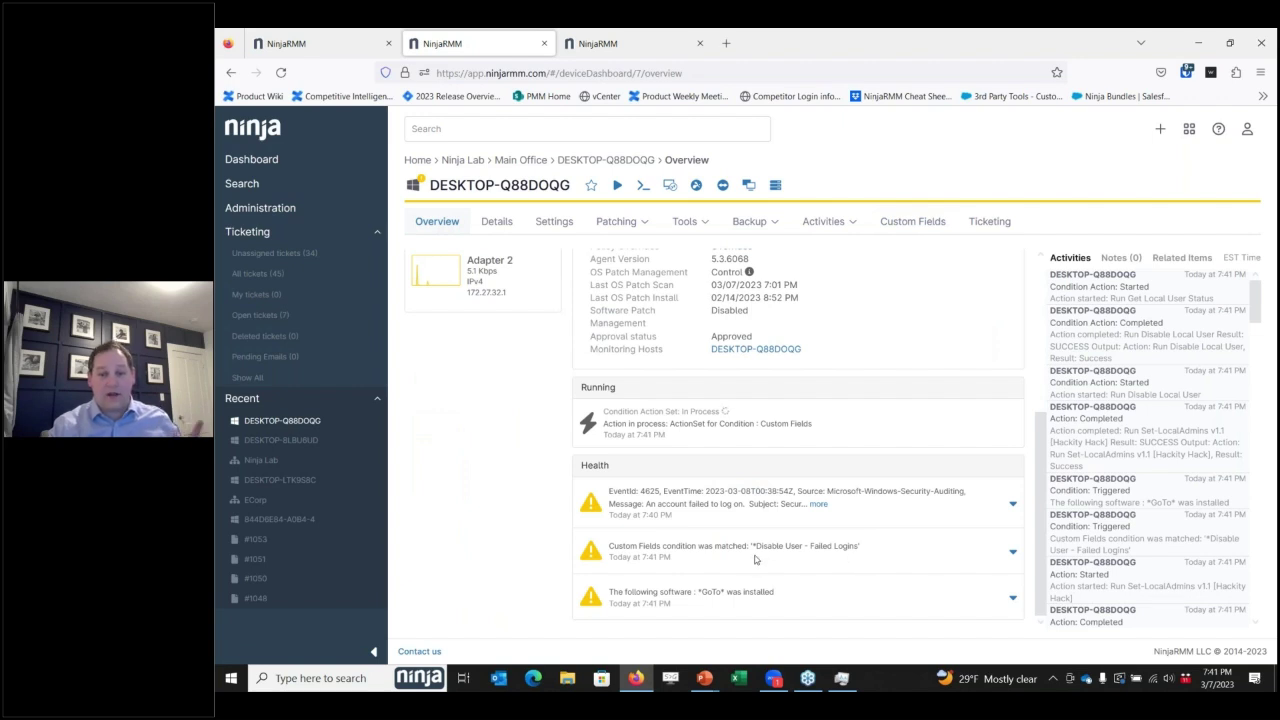
left_click_drag(756, 544, 859, 544)
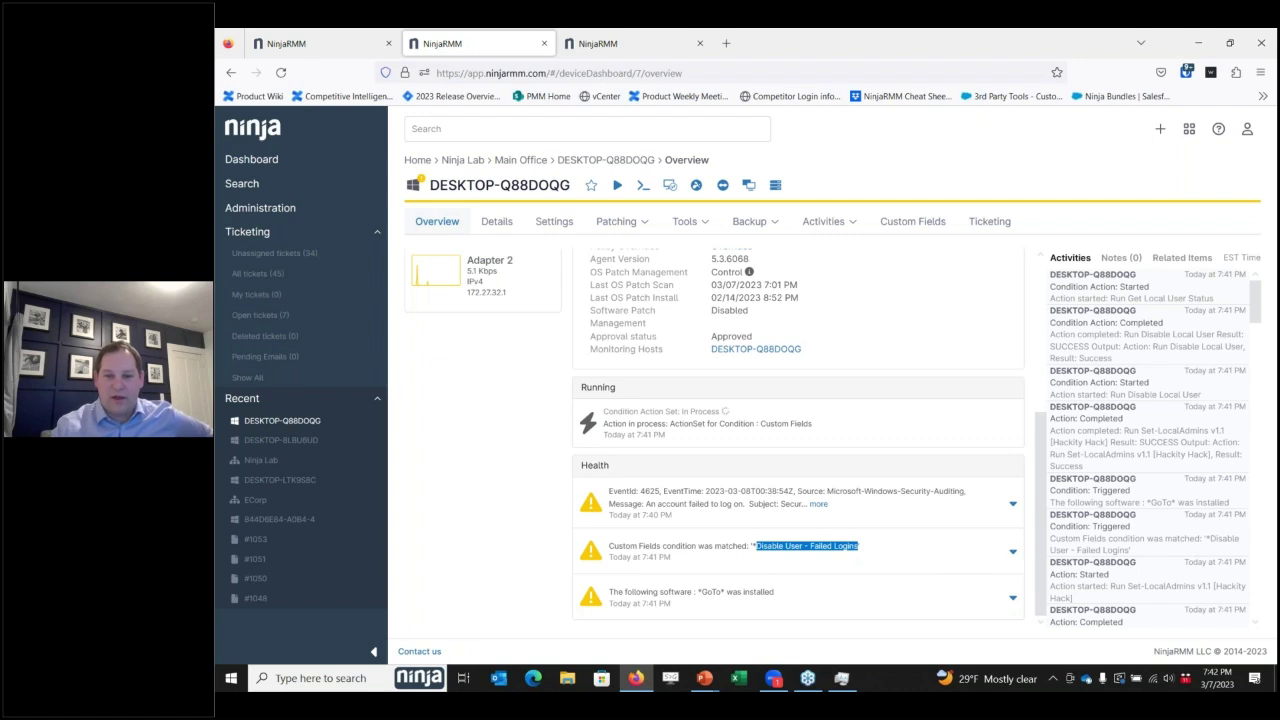
left_click(1013, 555)
left_click(942, 610)
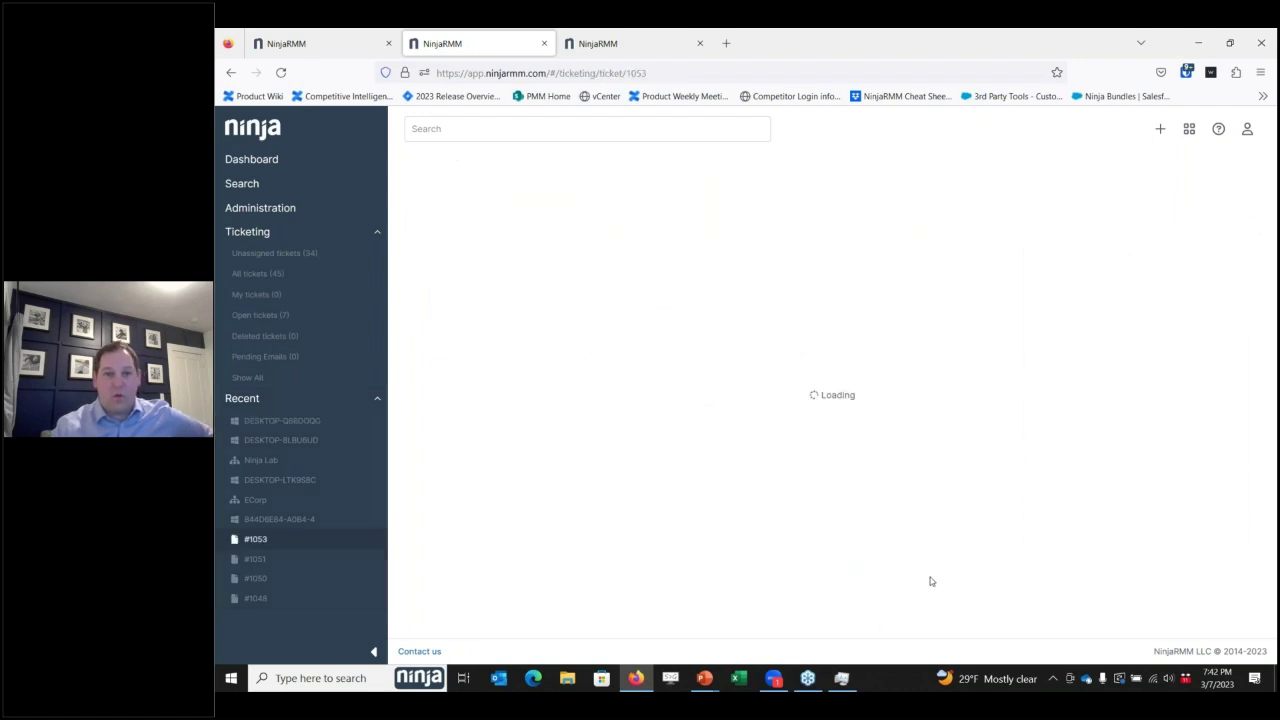
scroll(921, 519, "down", 3)
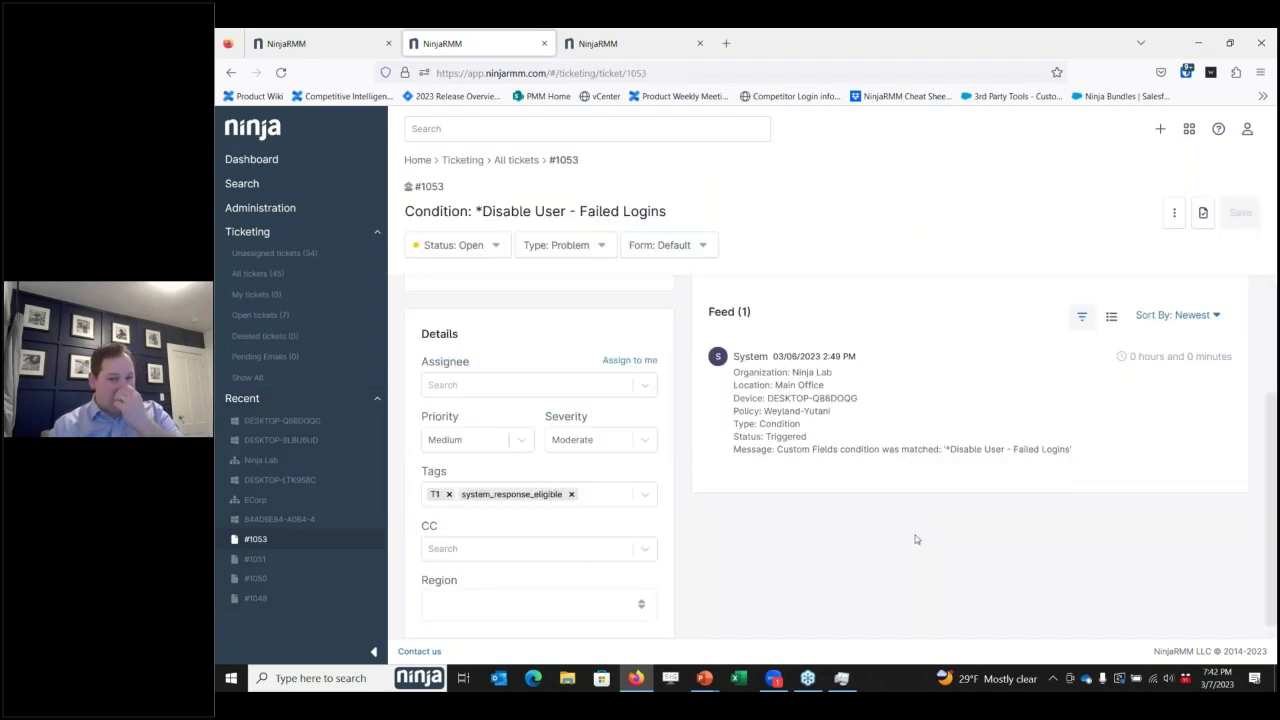
scroll(914, 537, "up", 3)
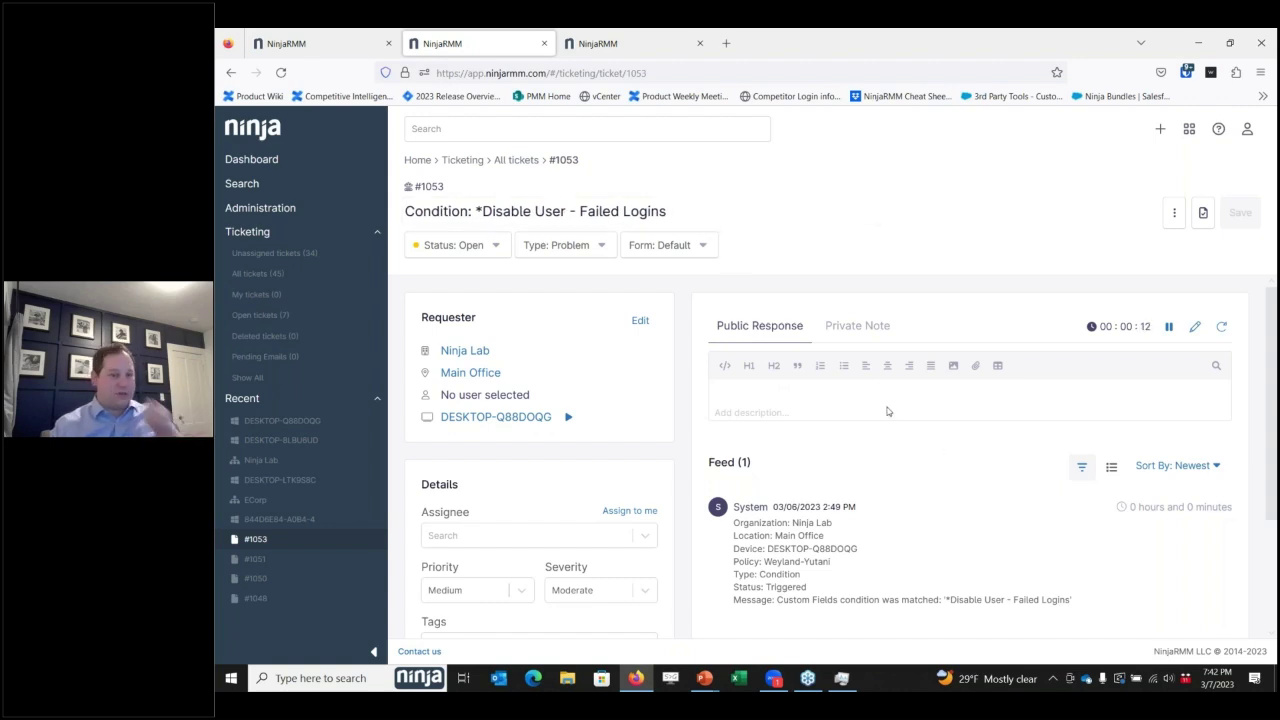
Step: Go back to the custom fields of DESKTOP-Q88DOQG and refresh them to check the User Account Enabled? value
left_click(230, 72)
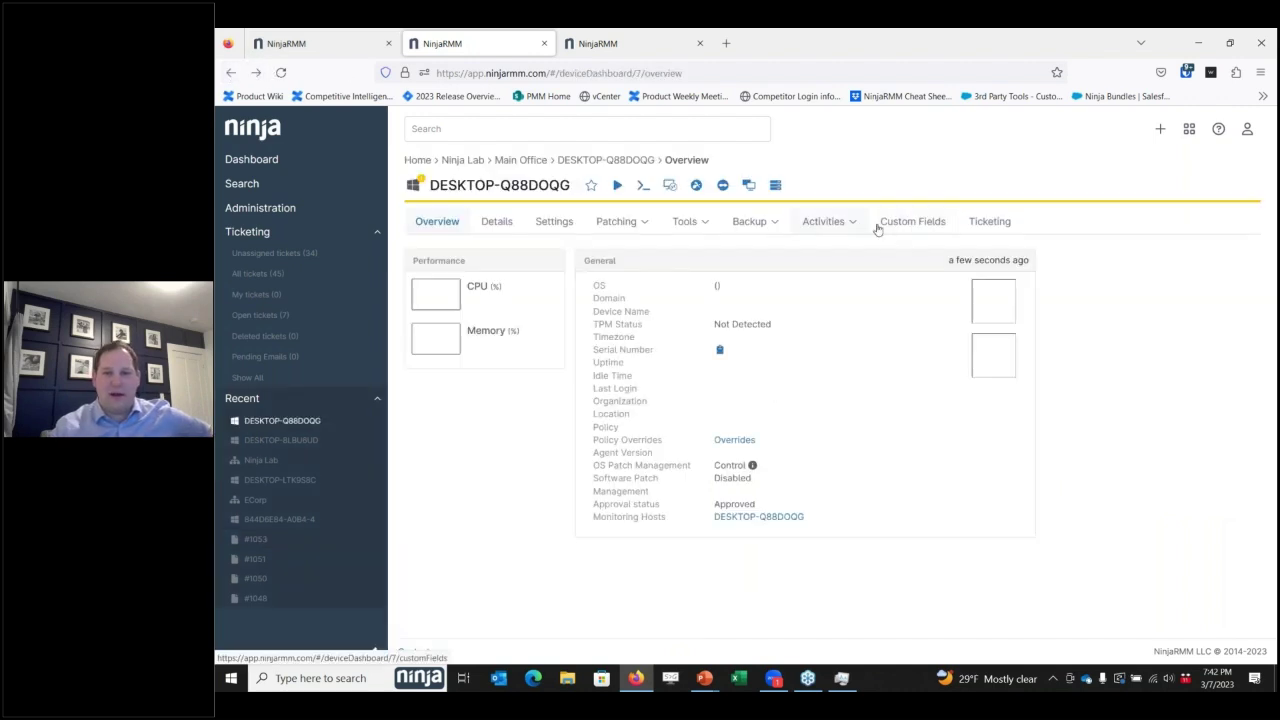
left_click(895, 223)
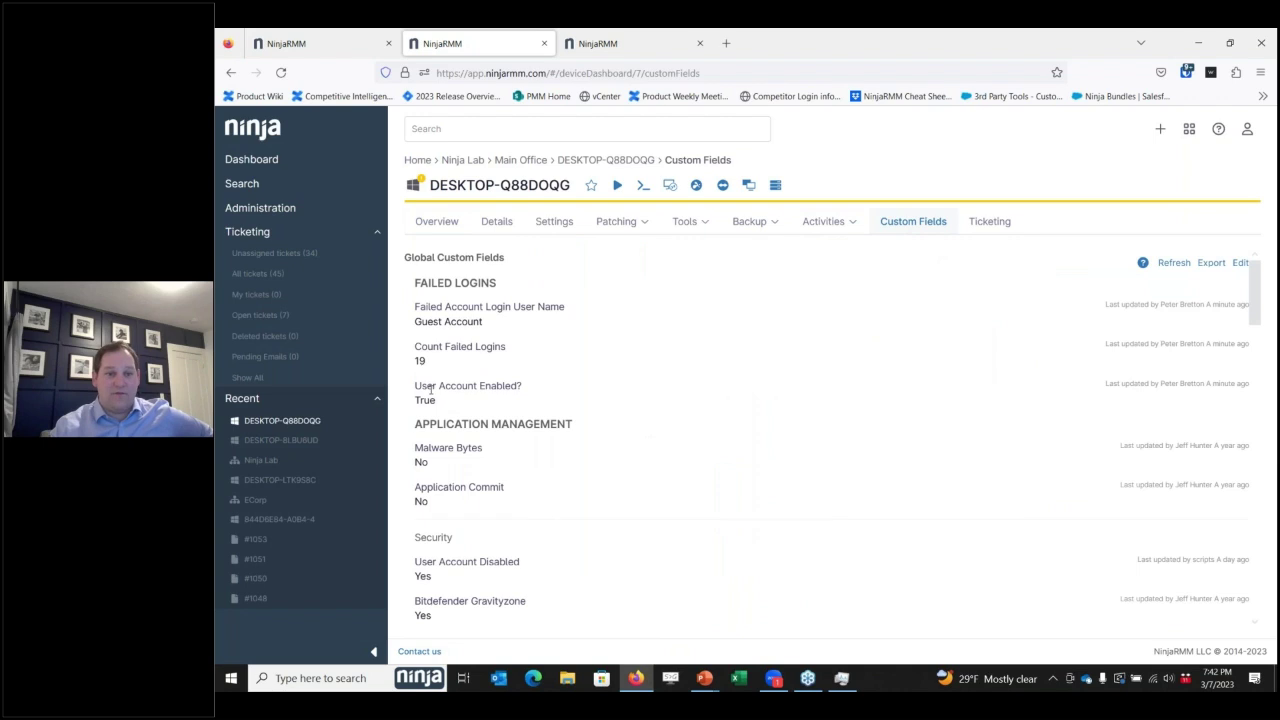
left_click(1180, 263)
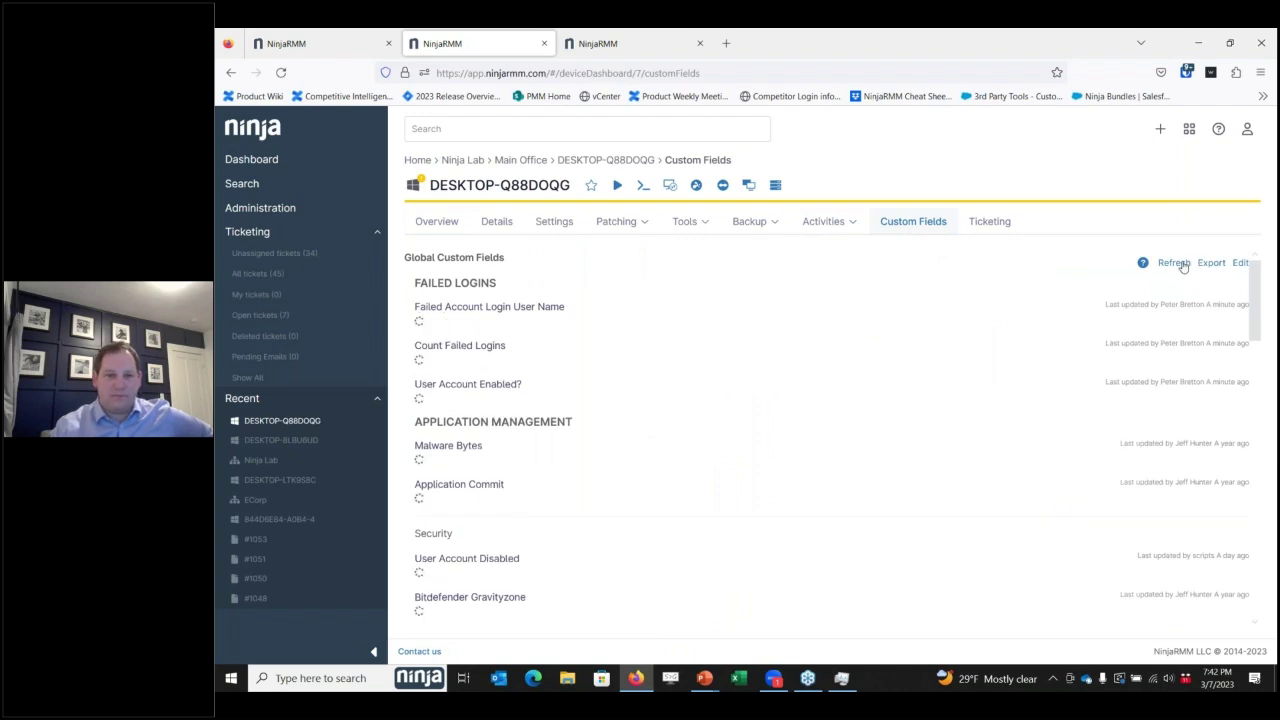
left_click(1181, 264)
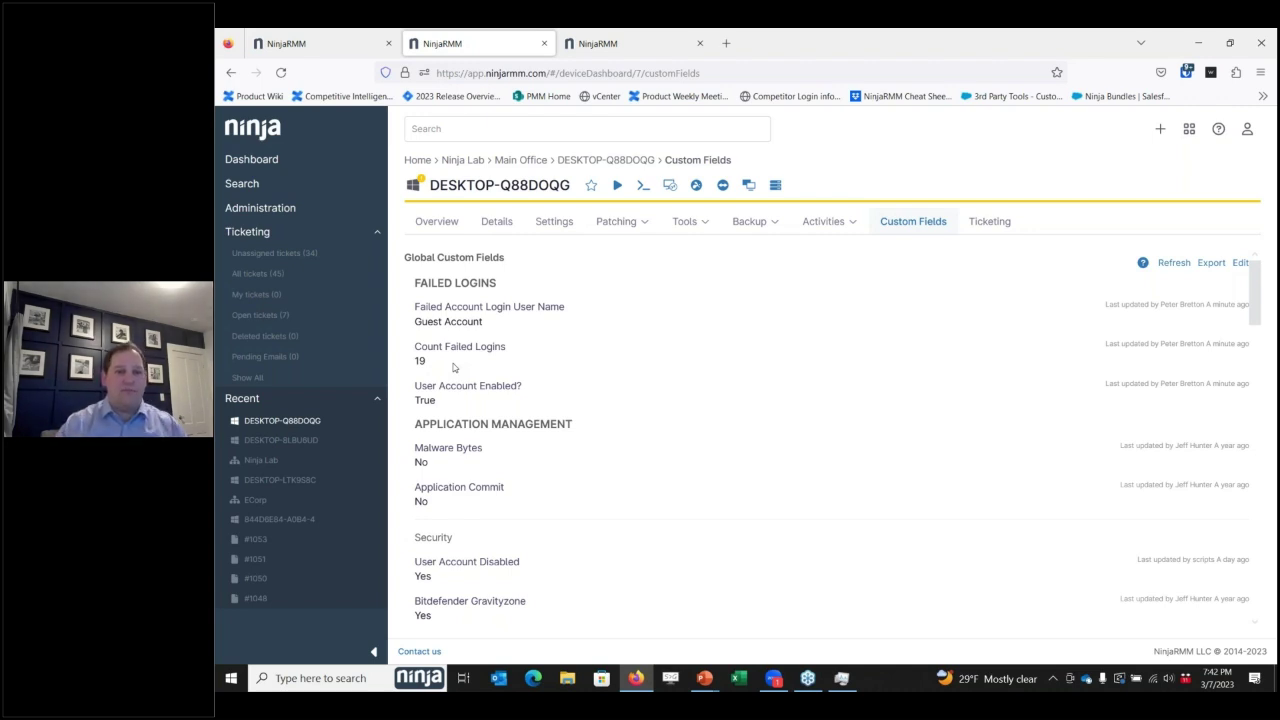
left_click(1174, 262)
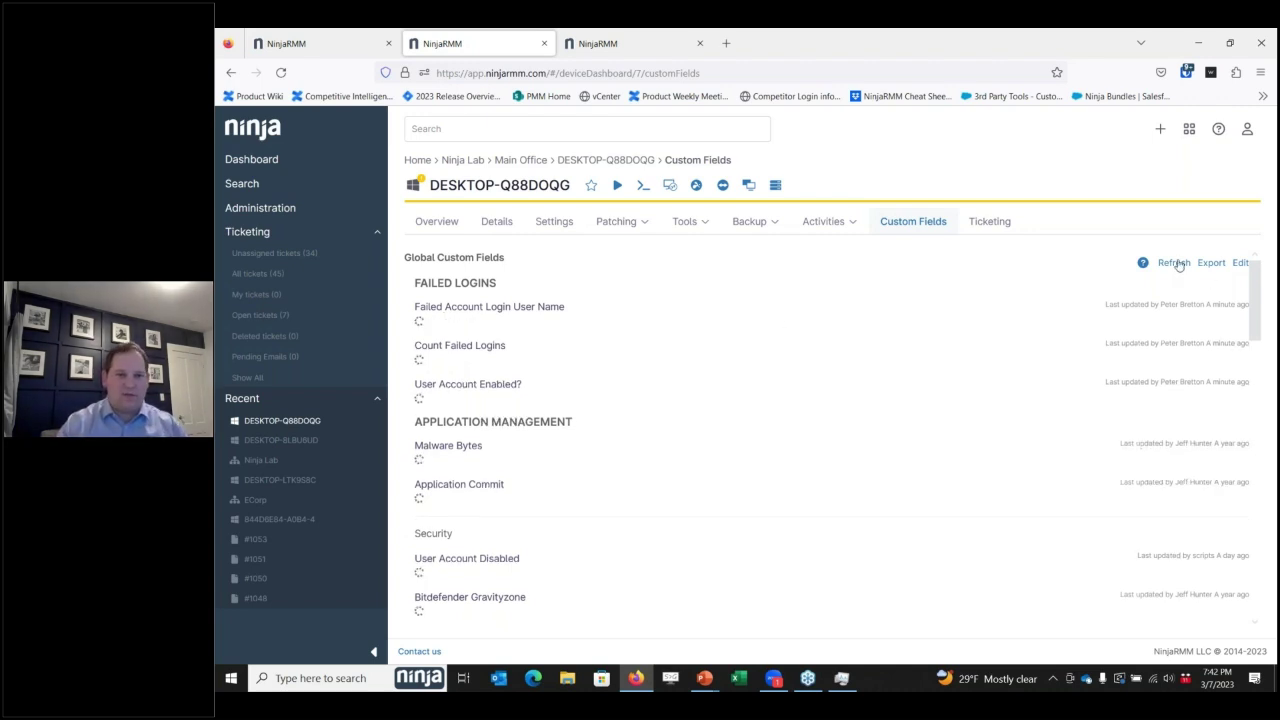
triple_click(427, 400)
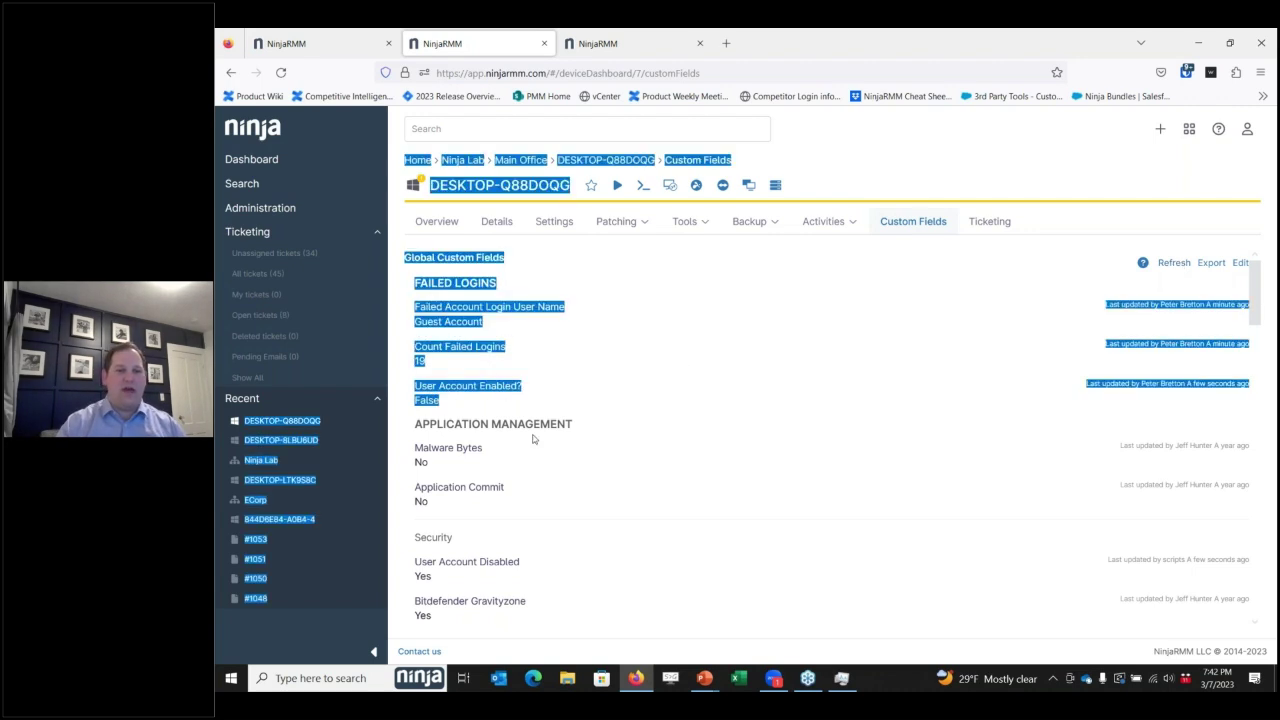
left_click(450, 404)
double_click(429, 401)
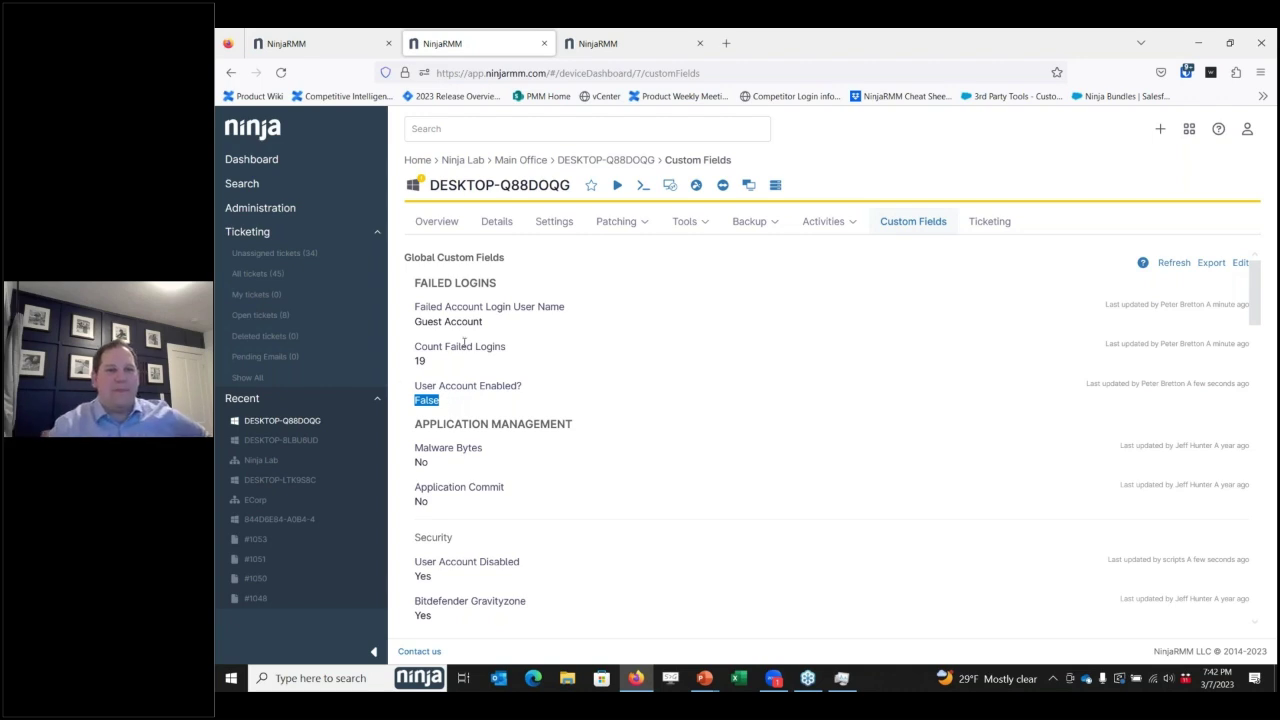
Step: Open the All tickets board and look through the condition-generated tickets and their organization, requester, type, source and creation columns
left_click(298, 210)
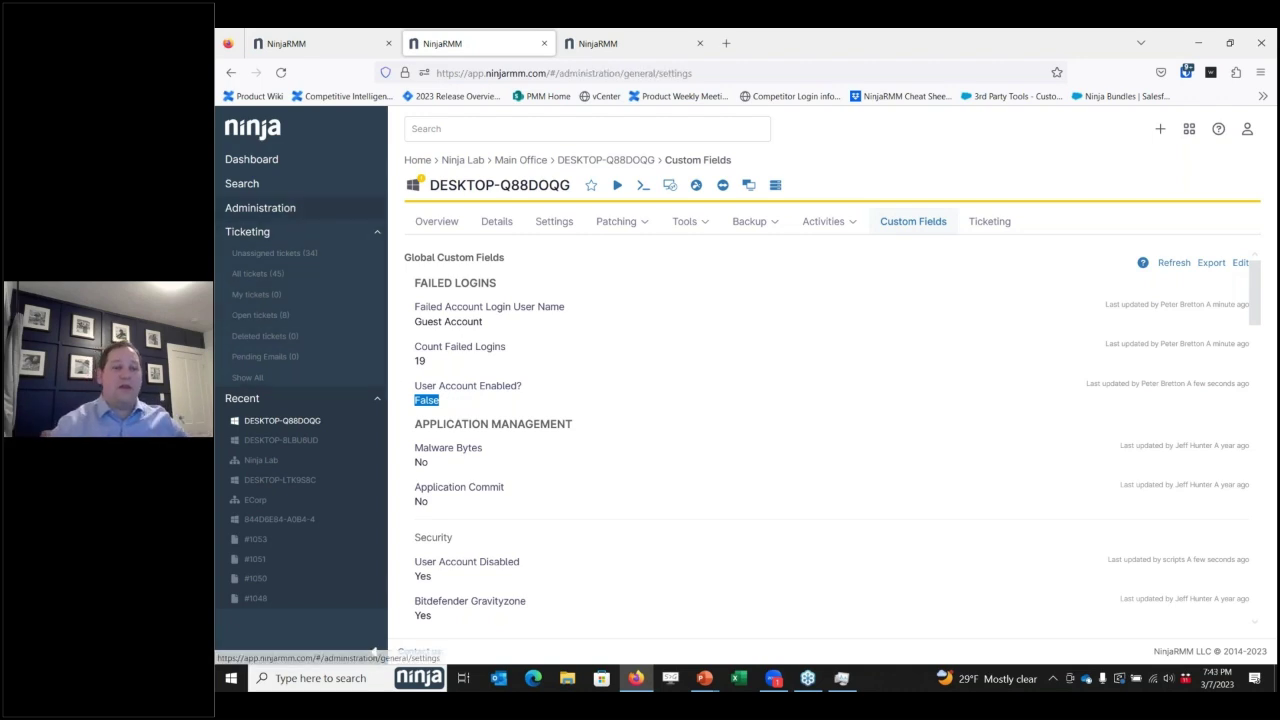
left_click(228, 185)
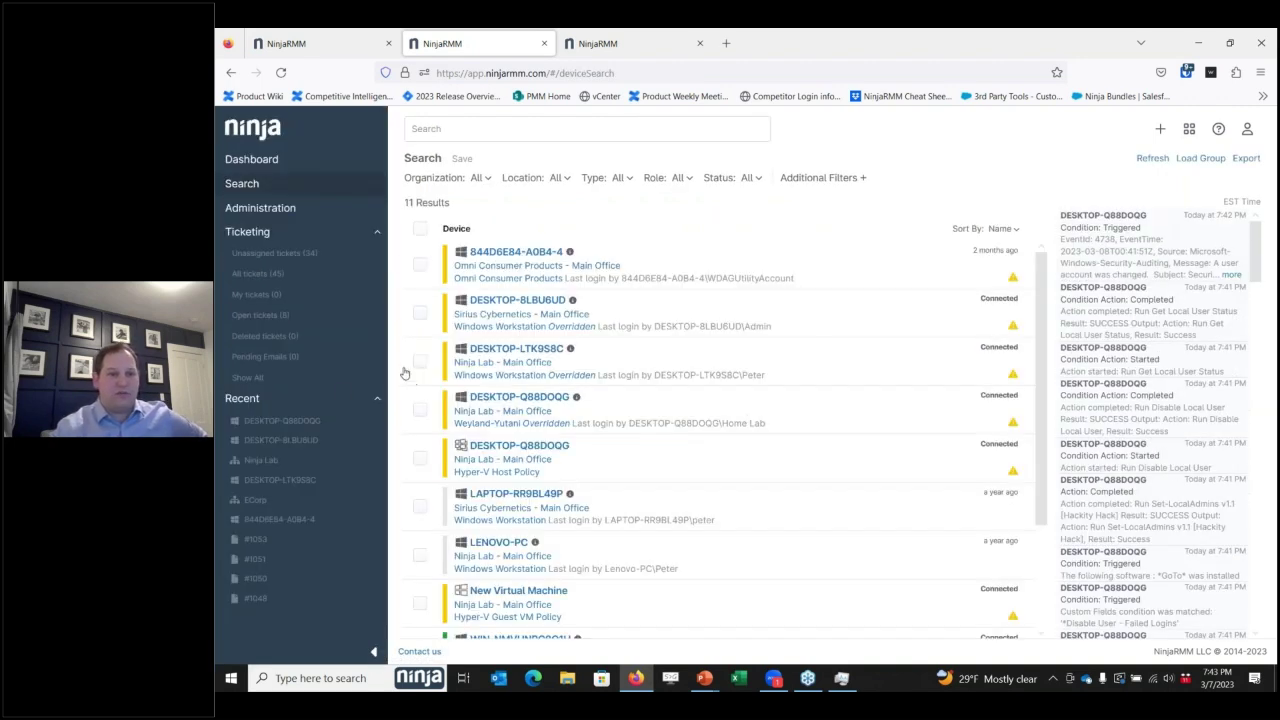
left_click(262, 276)
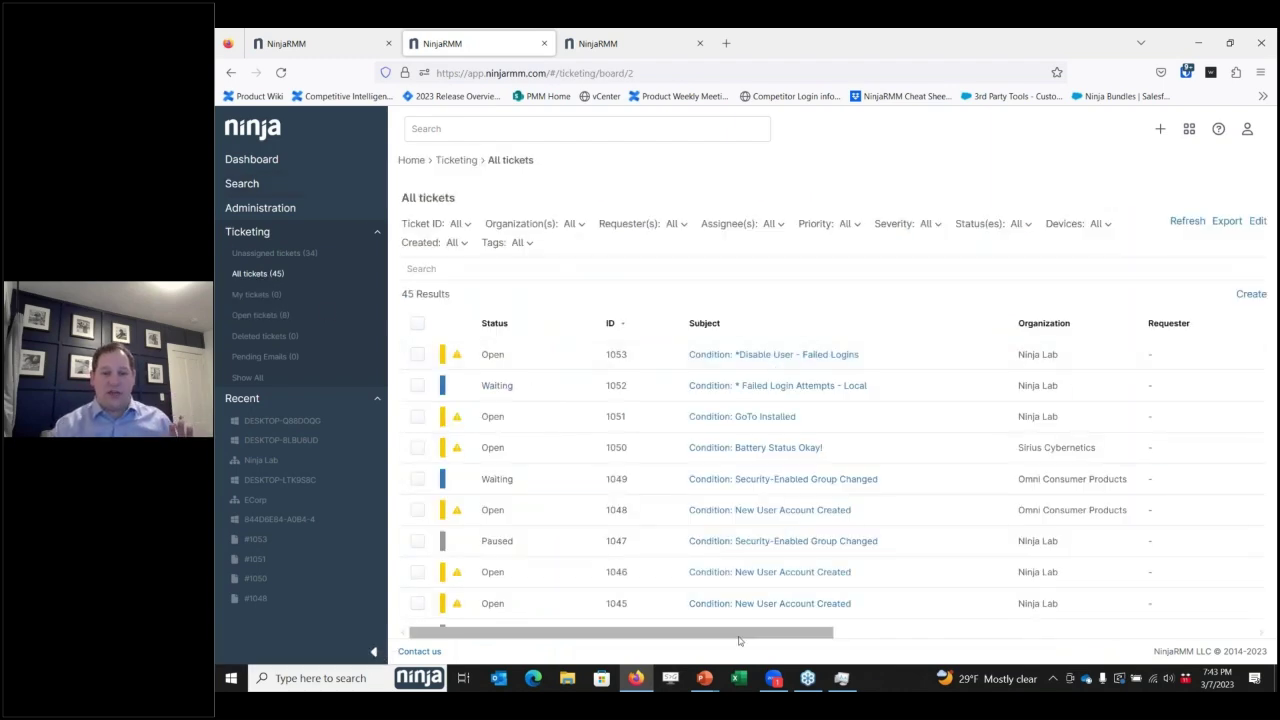
left_click_drag(737, 632, 642, 602)
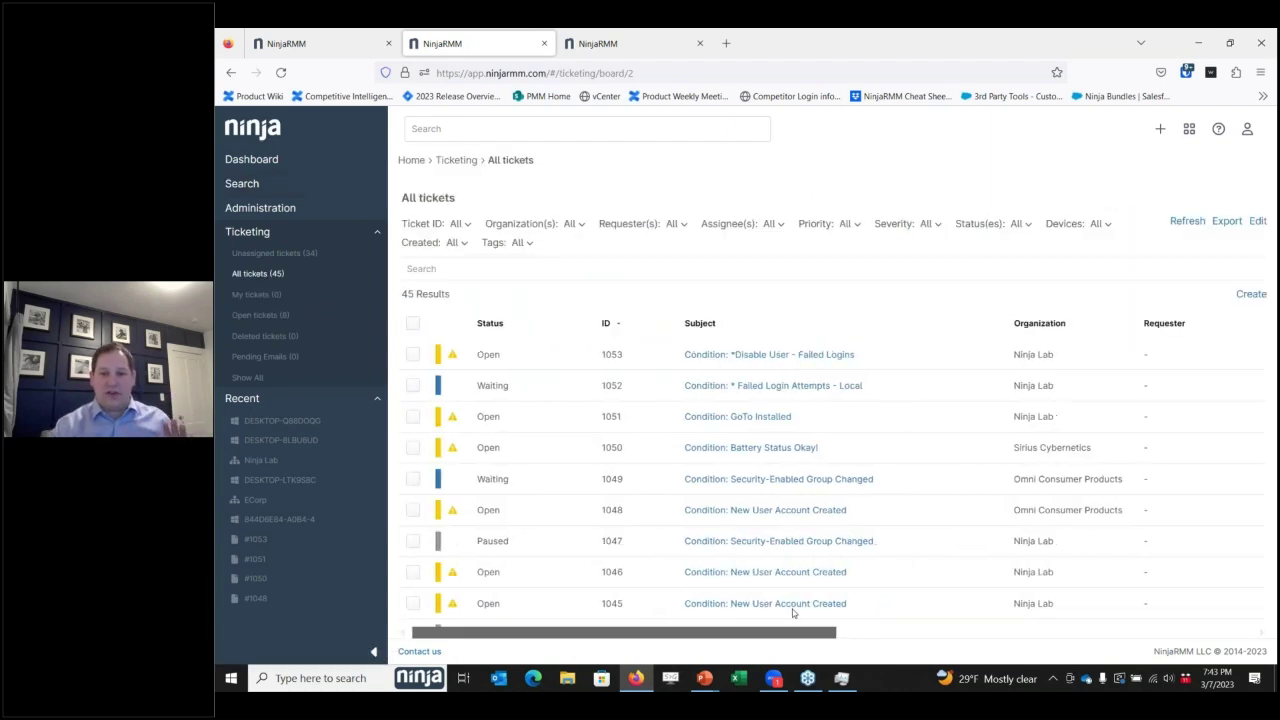
scroll(792, 606, "right", 5)
scroll(1040, 488, "down", 10)
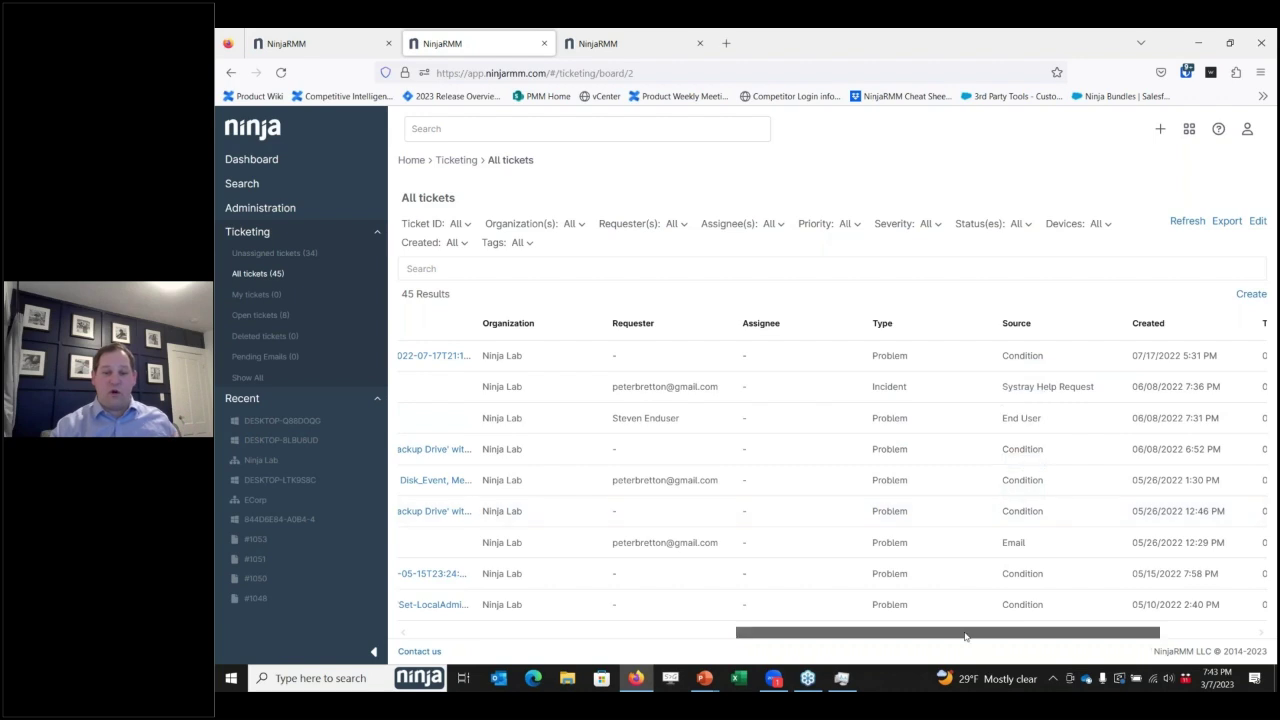
left_click_drag(965, 636, 637, 636)
scroll(810, 480, "up", 2)
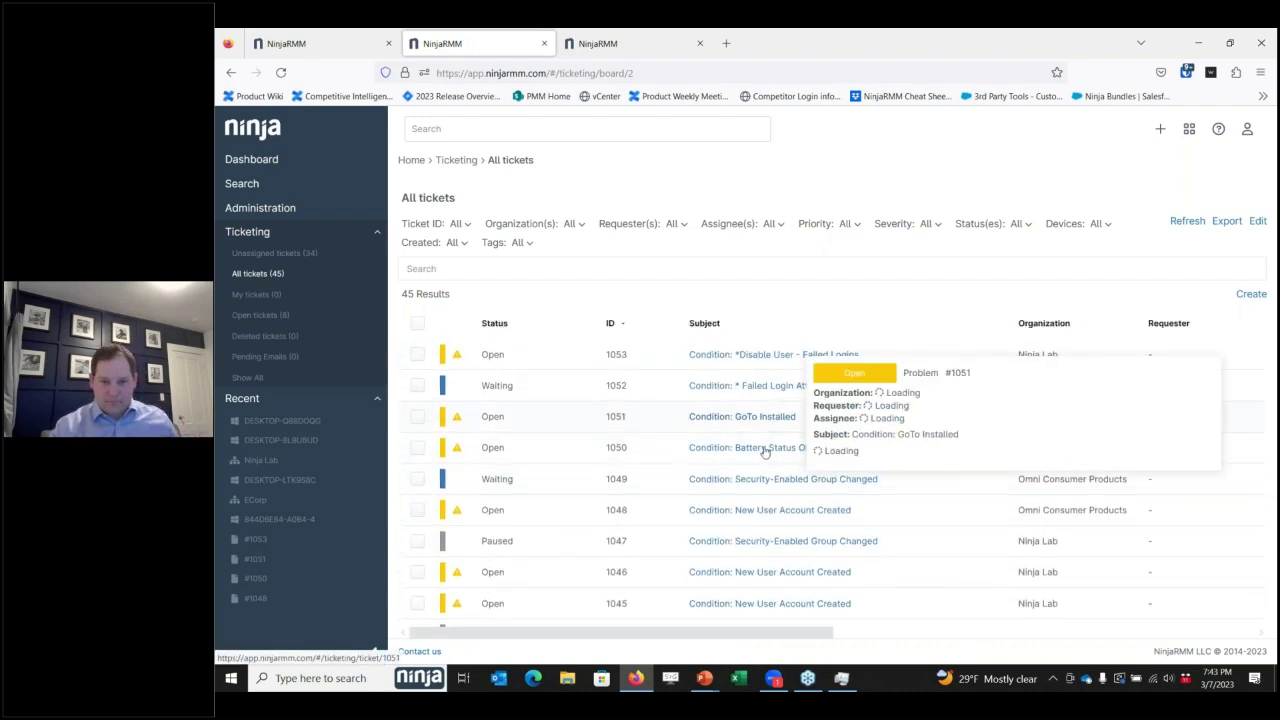
Step: Open the Battery Status Okay! ticket and examine its requester, priority, severity, tags and feed details
left_click(765, 452)
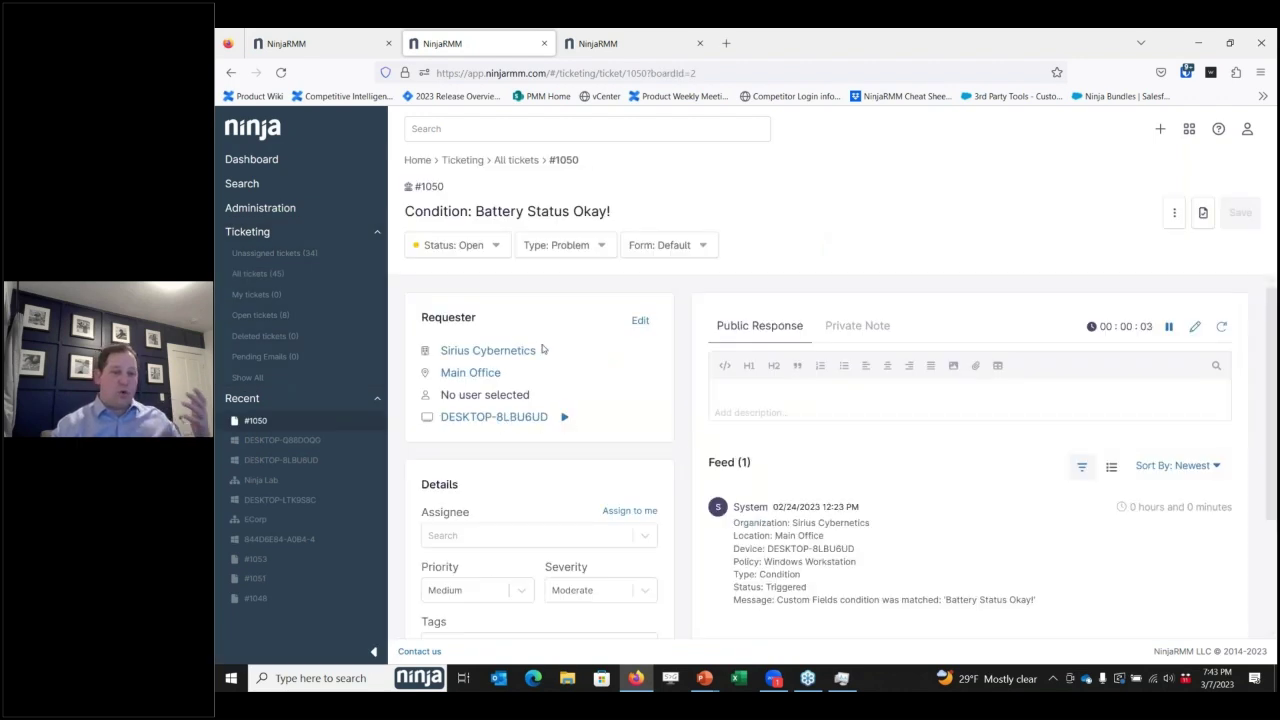
scroll(520, 451, "down", 3)
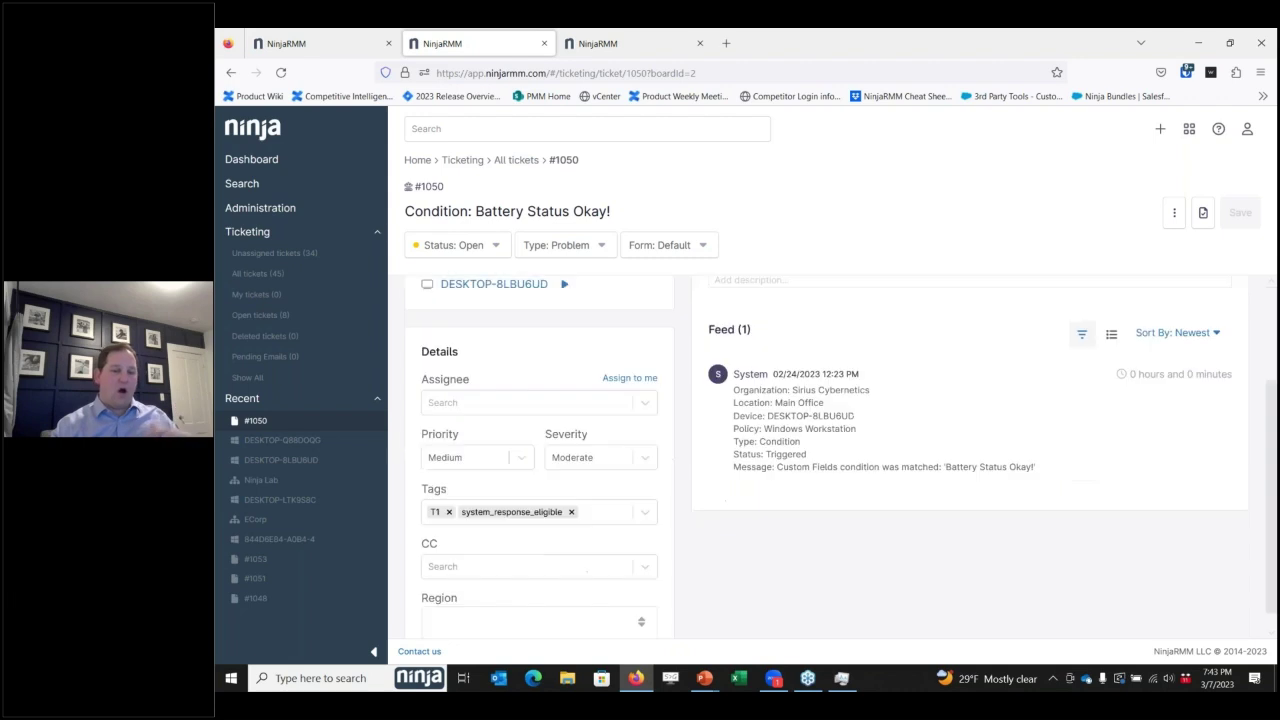
Step: Review the system feed entry of the Battery Status Okay! ticket, including its device, policy, status and condition message
scroll(500, 372, "up", 3)
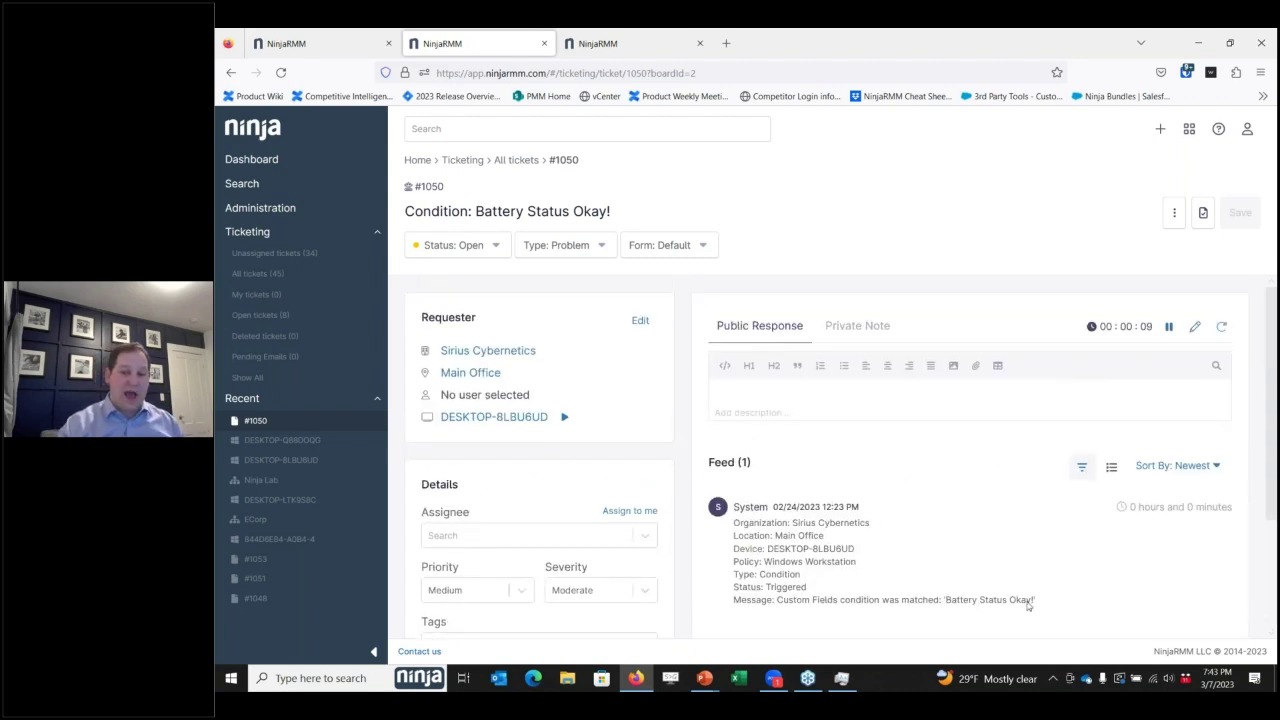
left_click_drag(1038, 602, 740, 500)
left_click(937, 533)
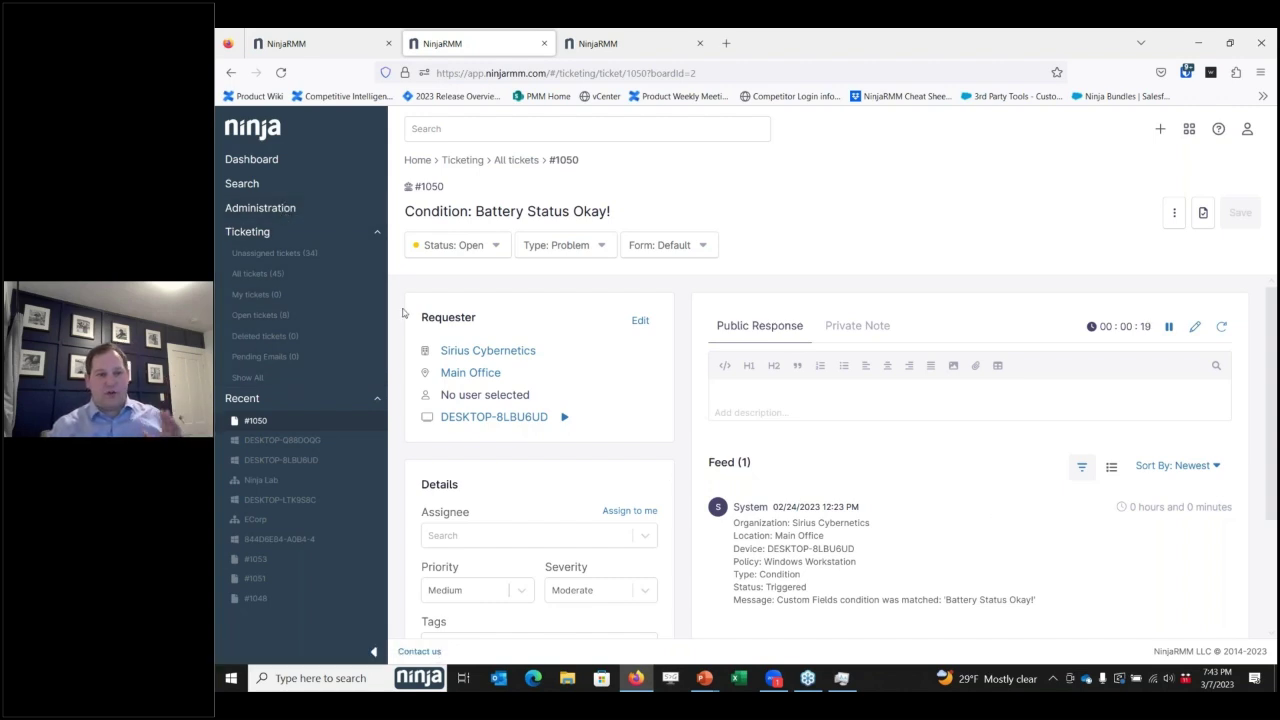
Step: Open the installed apps in the administration settings and look through the integrations available to add
left_click(300, 209)
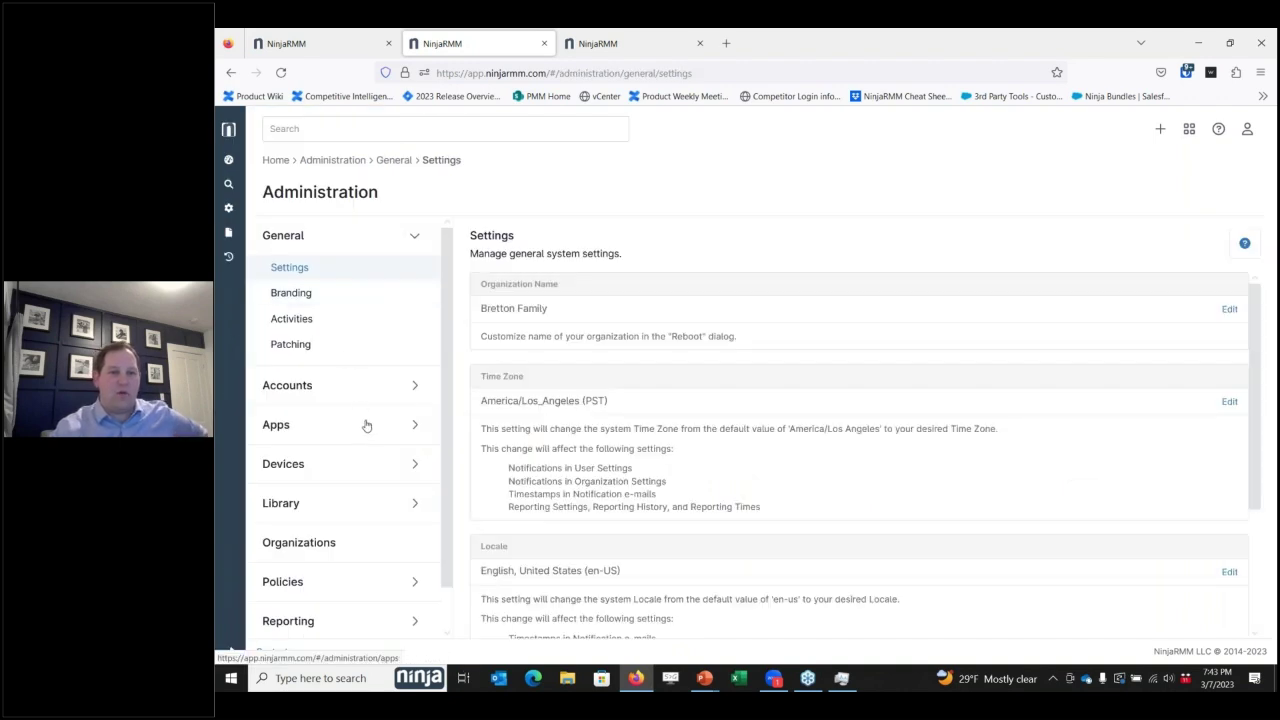
left_click(322, 392)
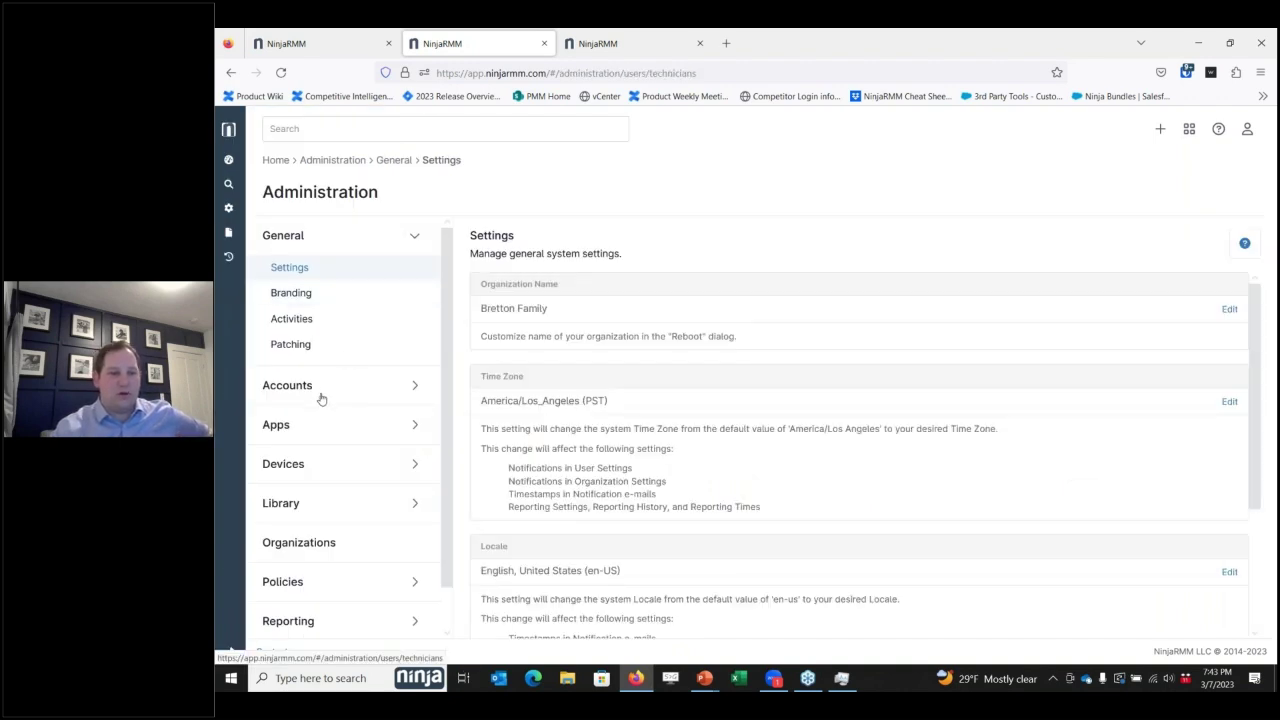
left_click(293, 480)
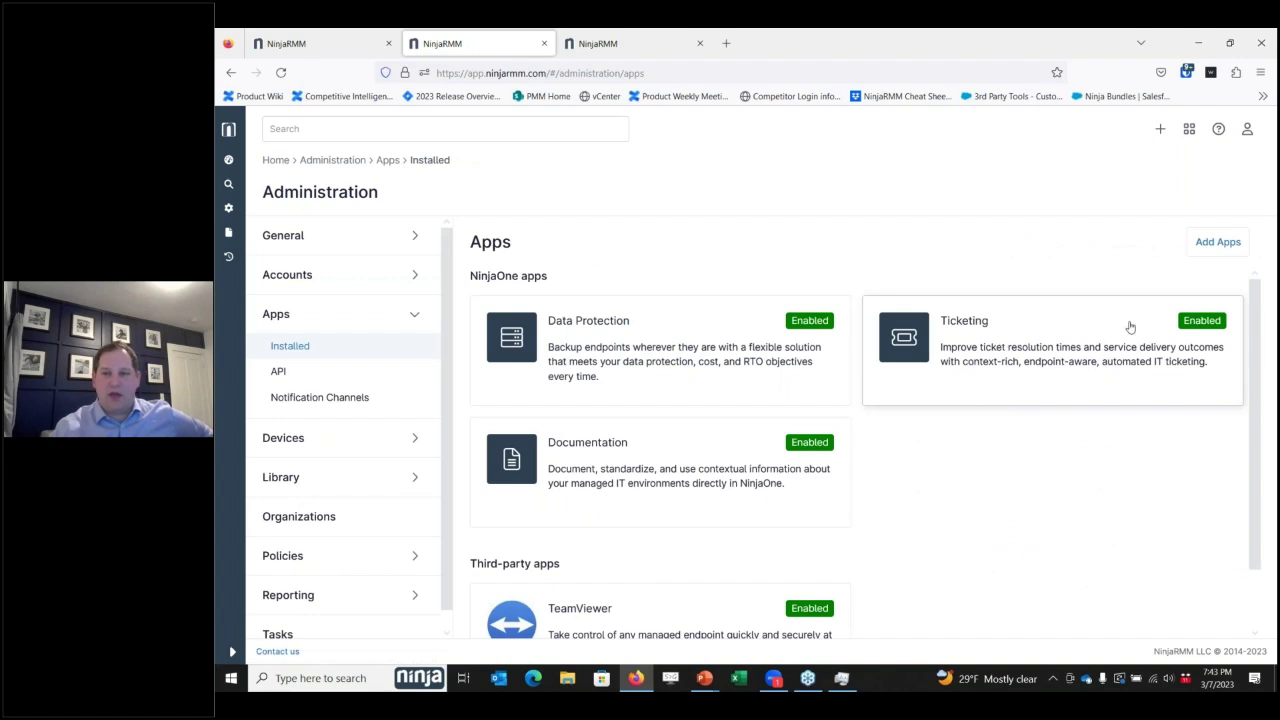
left_click(1218, 243)
scroll(849, 366, "down", 3)
scroll(846, 451, "up", 3)
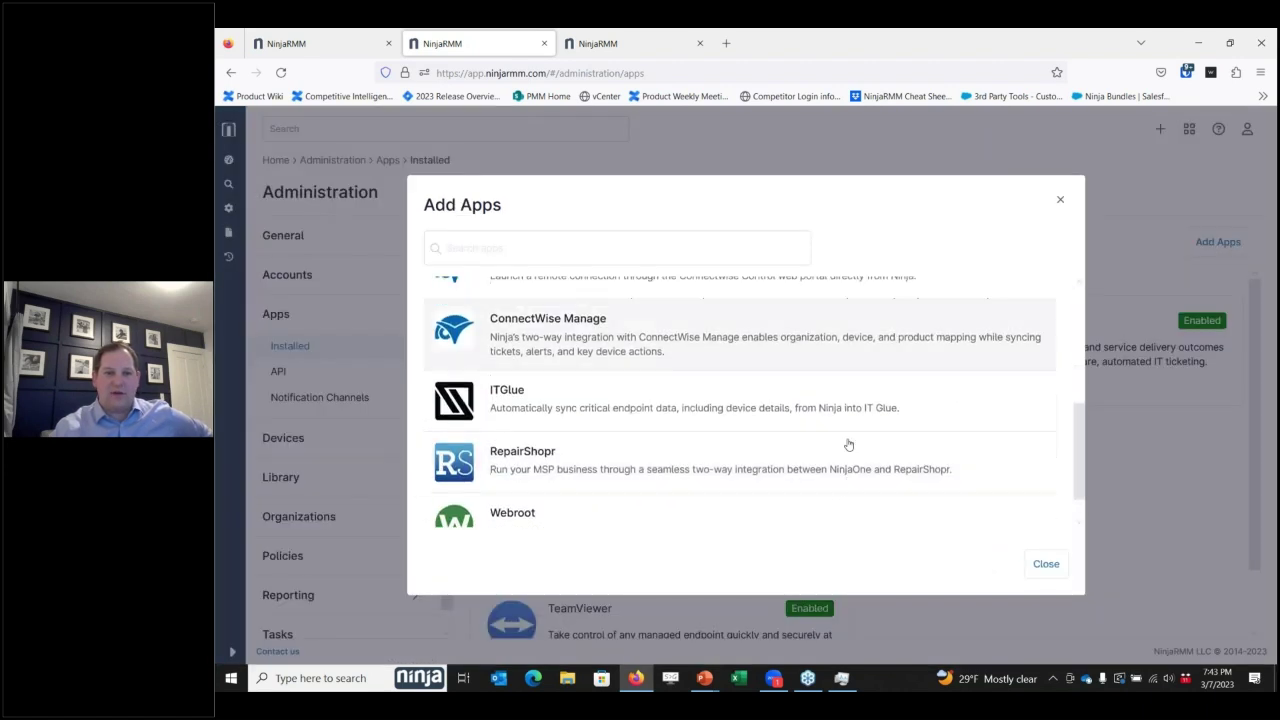
left_click(1060, 200)
Step: Open the Ticketing app's event-based automations and look through the listed rules
left_click(972, 335)
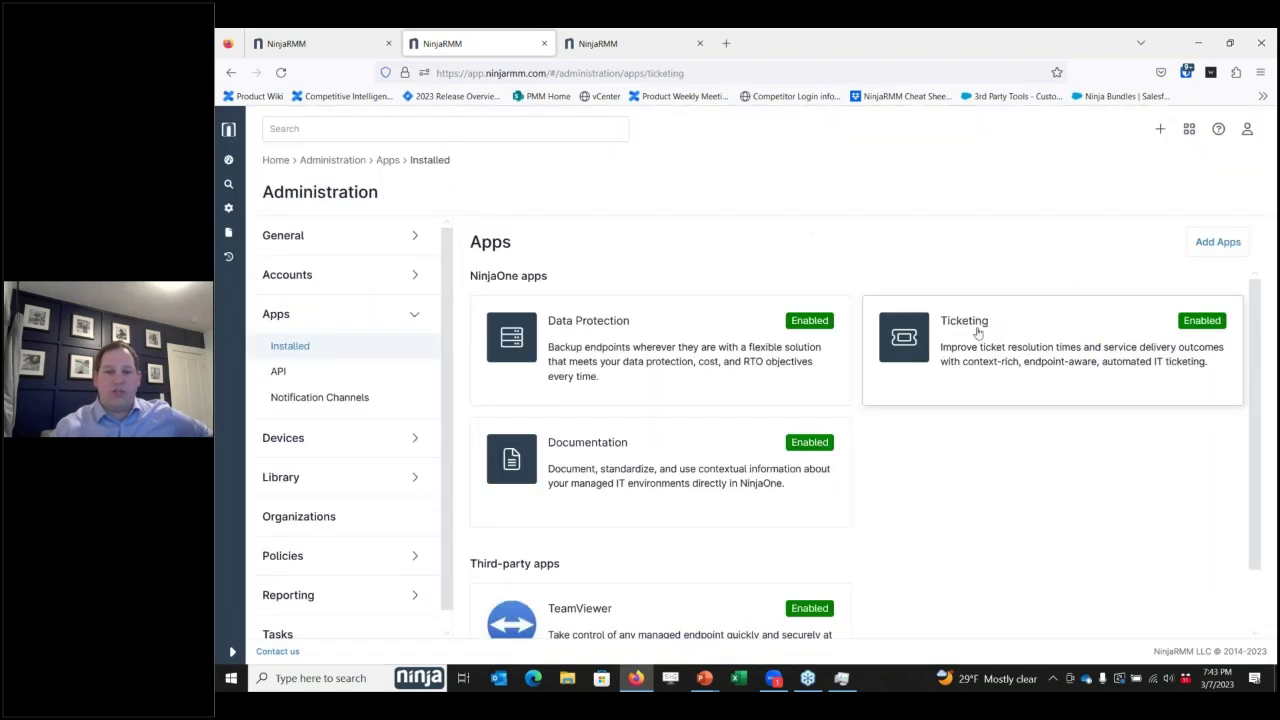
left_click(826, 292)
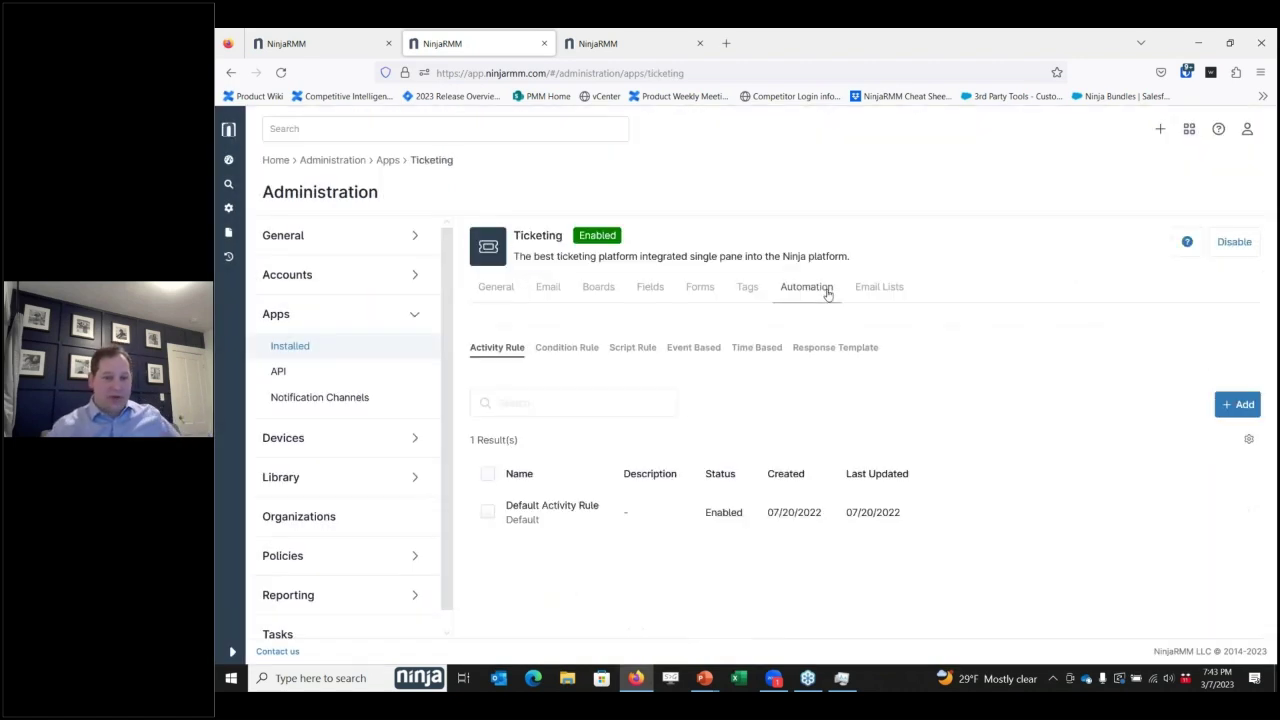
left_click_drag(836, 326, 720, 347)
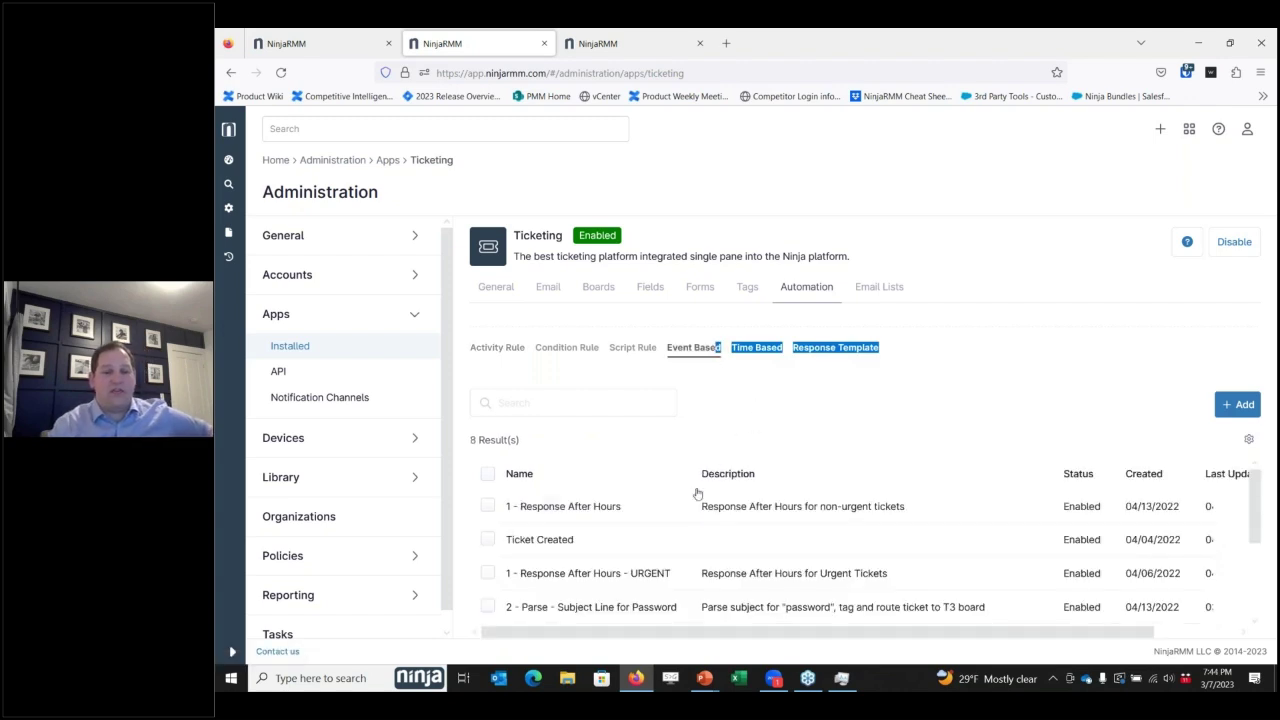
scroll(669, 546, "down", 1)
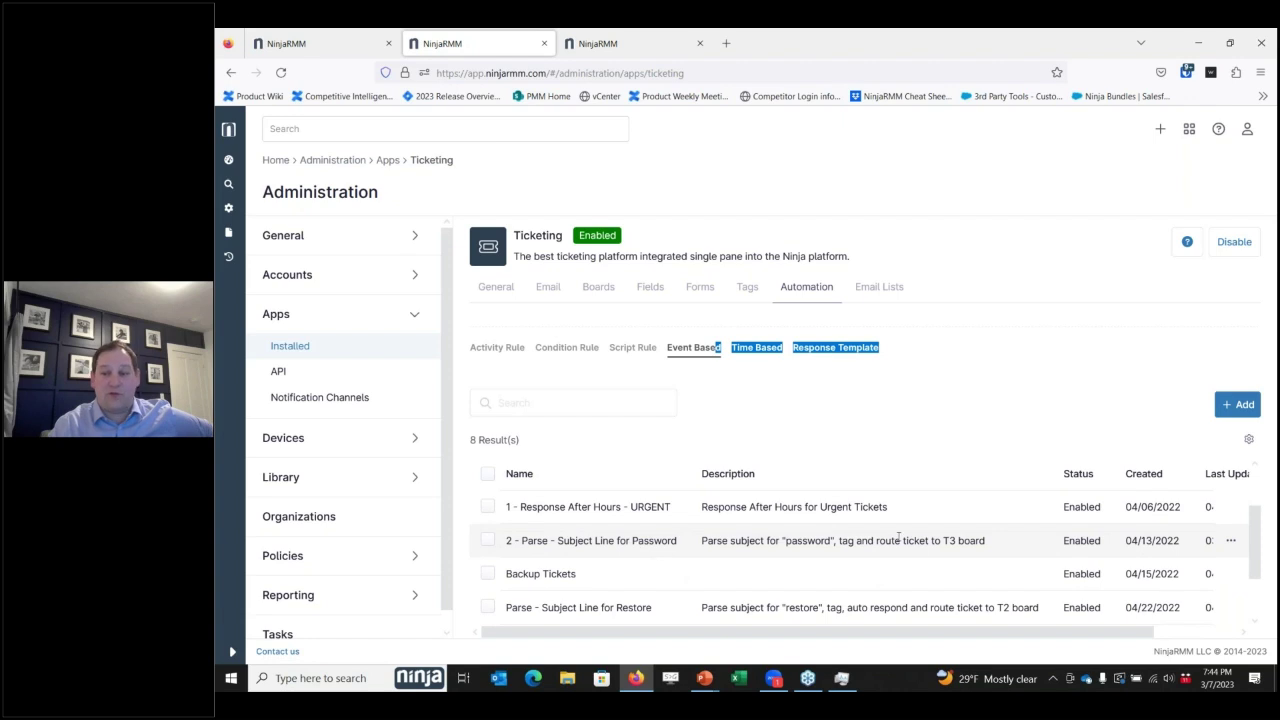
Step: Open the 2 - Parse - Subject Line for Password rule and review its description and conditions
left_click(1230, 540)
left_click(1175, 569)
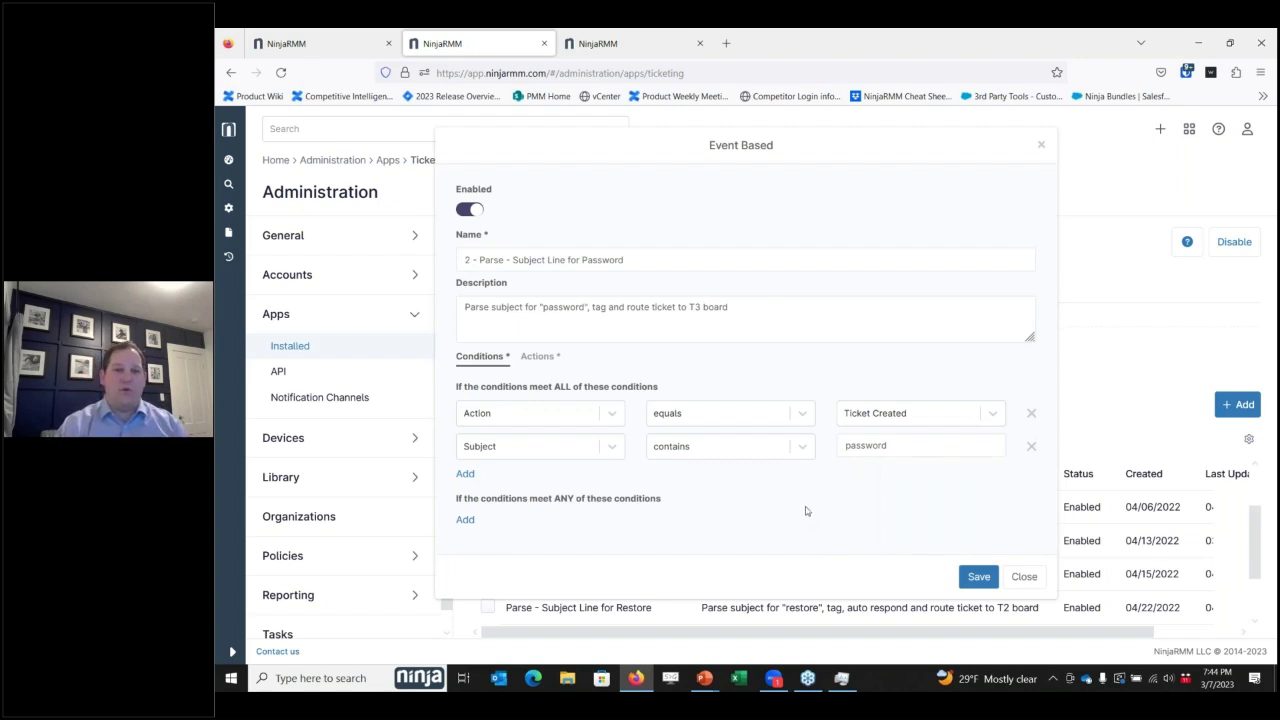
left_click_drag(464, 308, 756, 310)
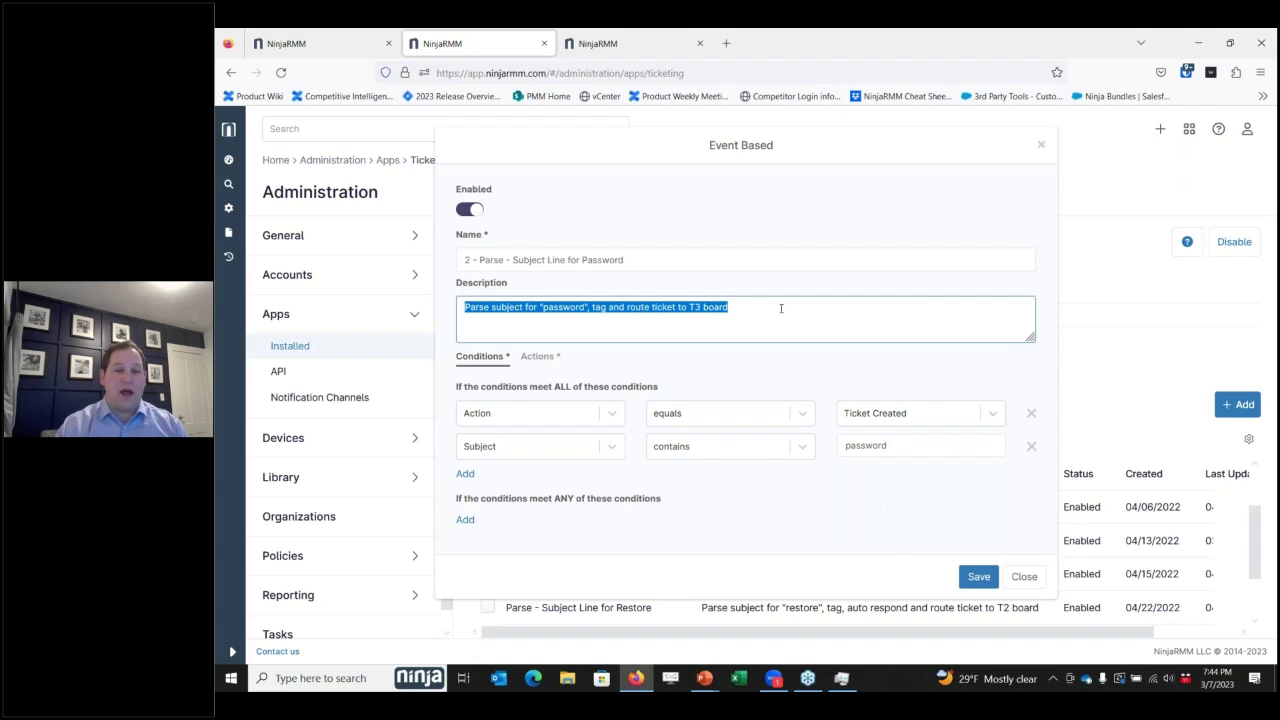
left_click(781, 331)
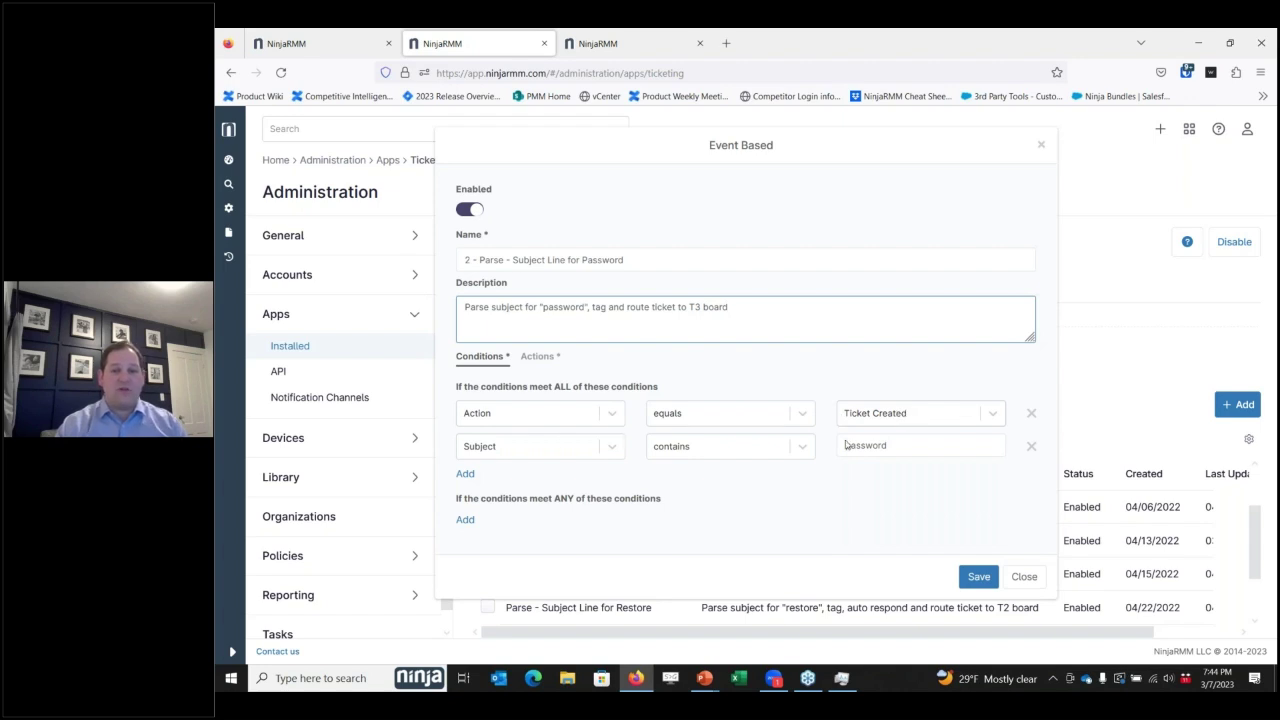
Step: Examine the password rule's actions and the body of its Password Reset email, and close the rule without saving
left_click(545, 360)
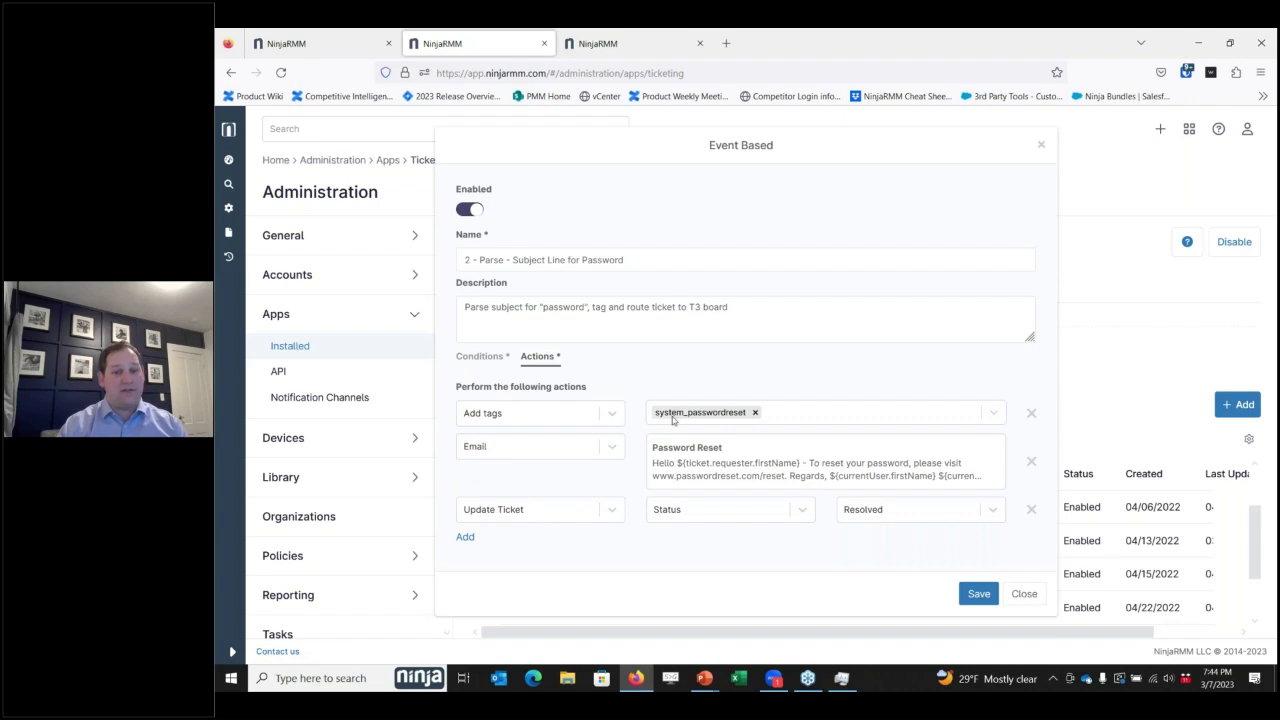
left_click(716, 458)
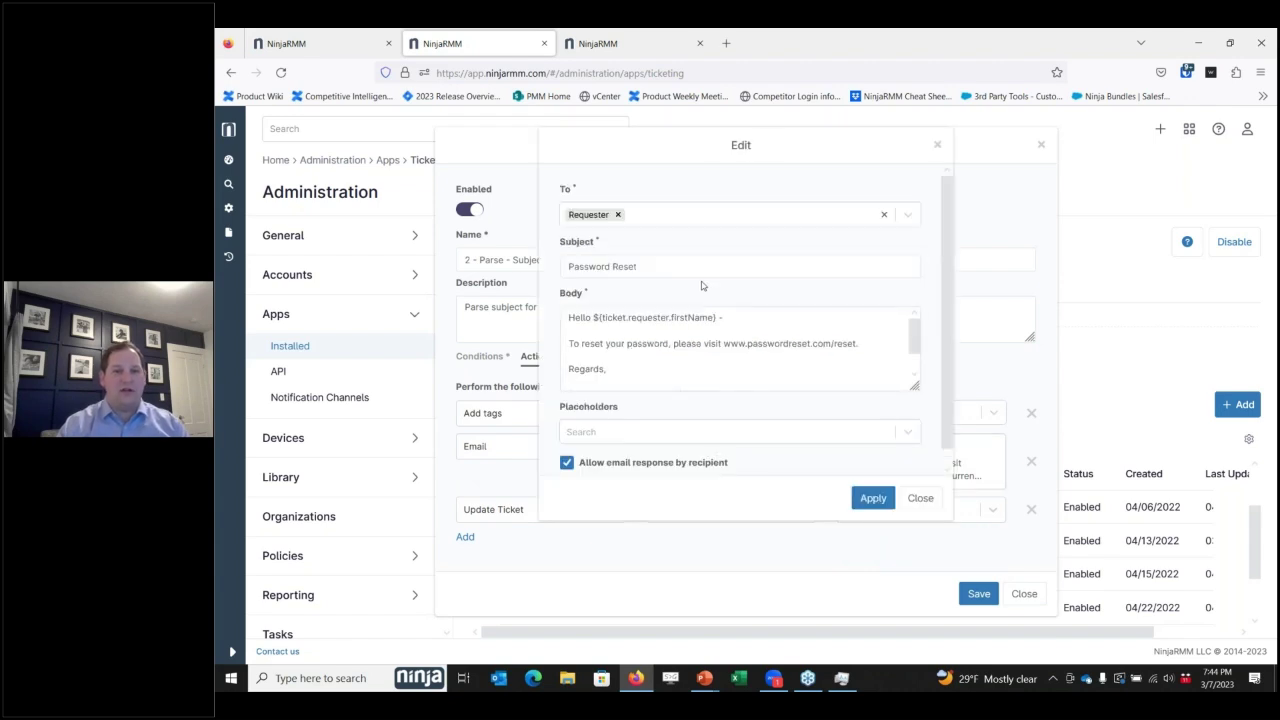
left_click(668, 367)
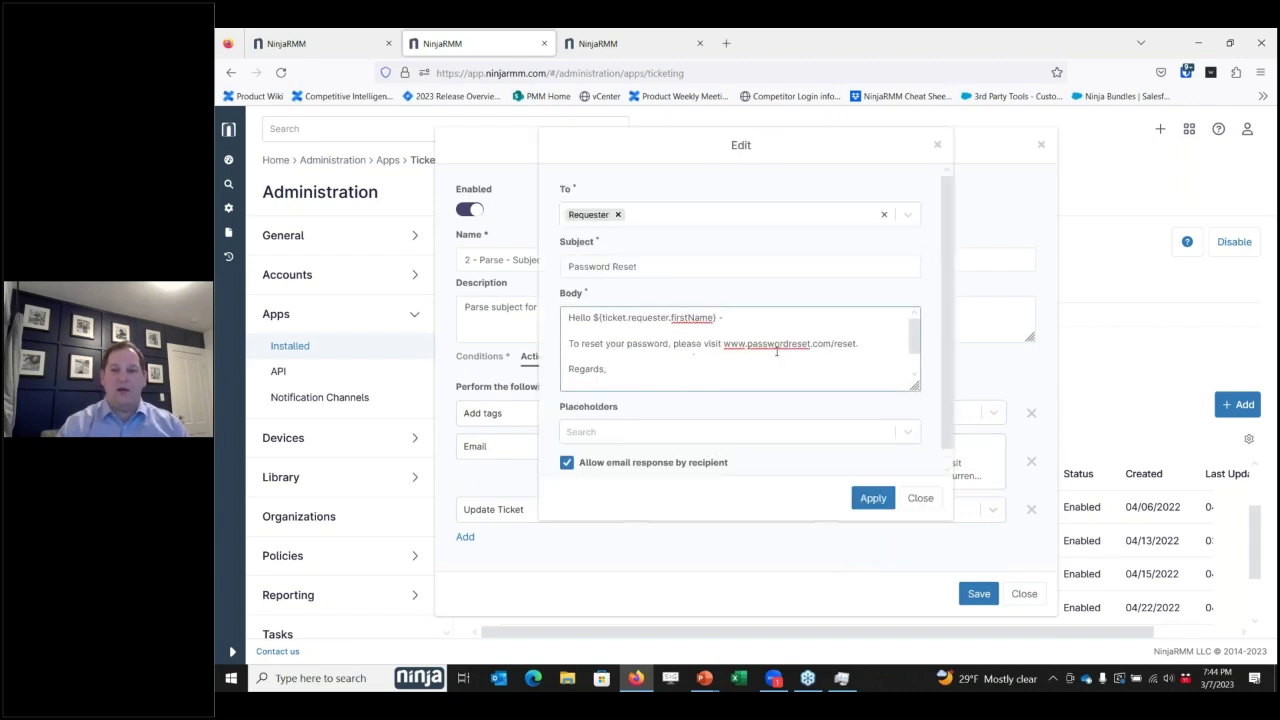
left_click_drag(859, 343, 723, 347)
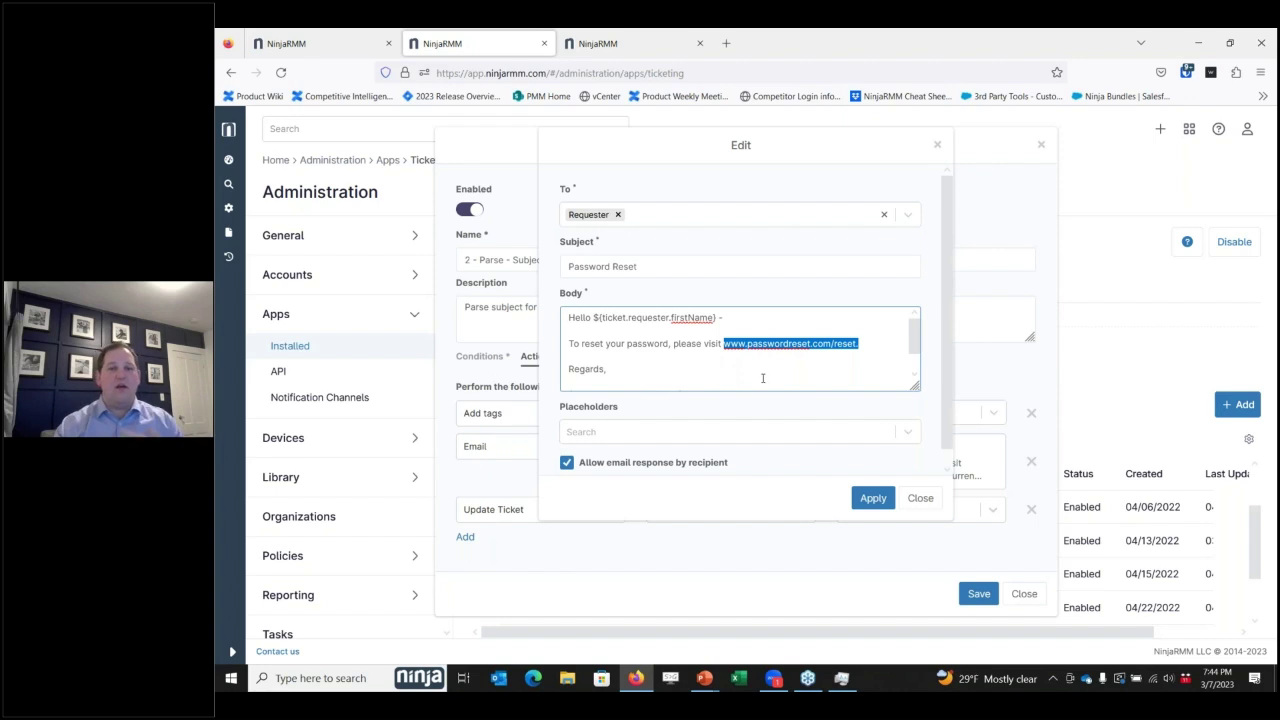
left_click(678, 369)
type("${currentUser.firstName} ${currentUser.firstName} ${currentUser.email}")
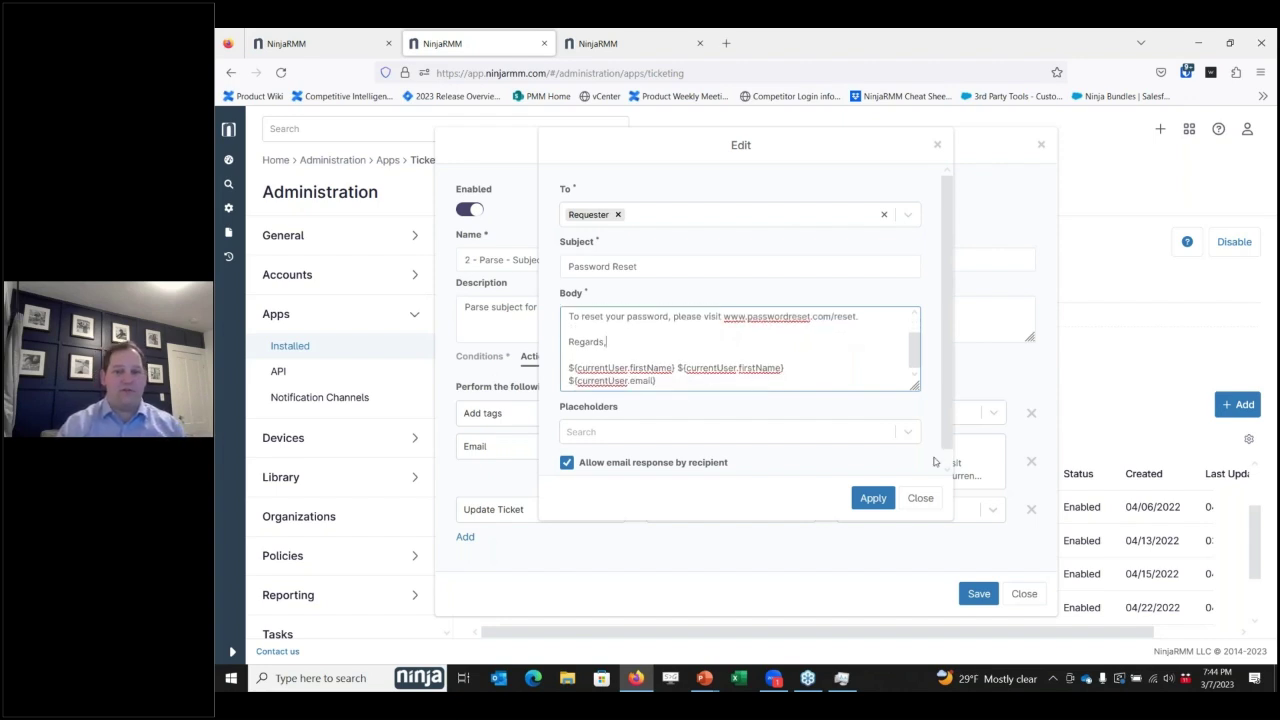
left_click(873, 498)
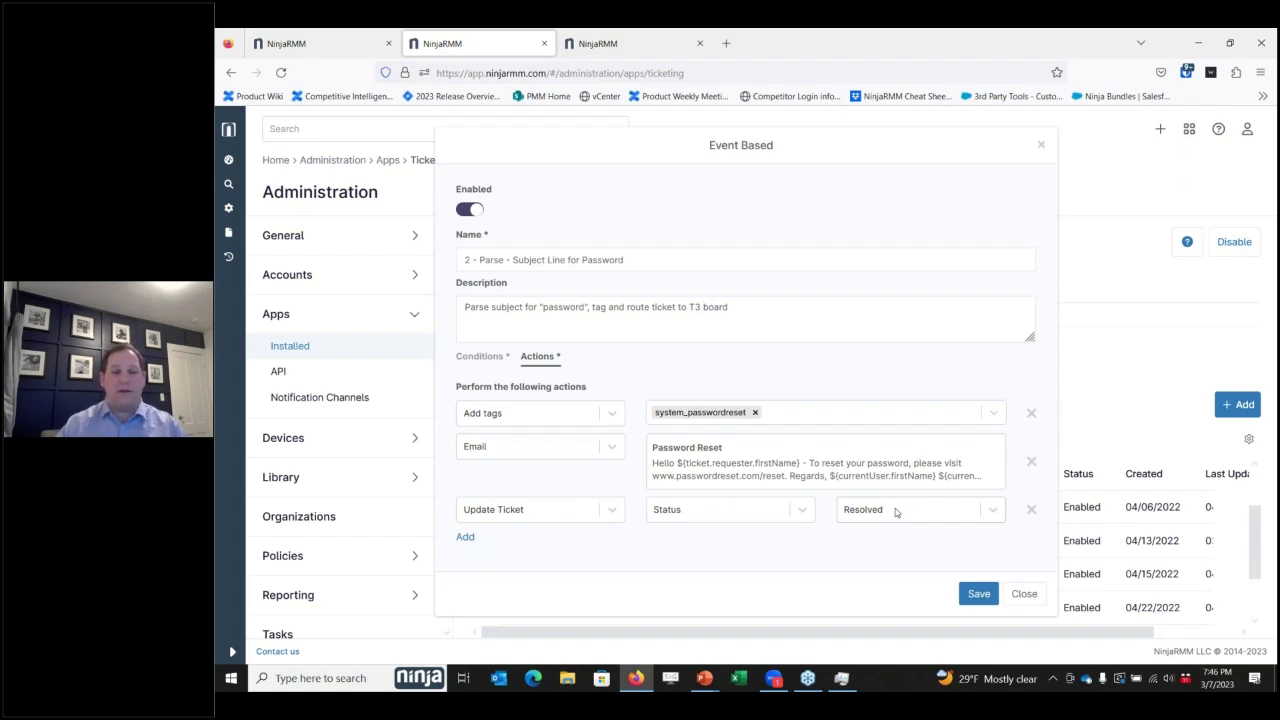
left_click(1022, 592)
Step: Switch to the PowerPoint presentation
mouse_move(704, 678)
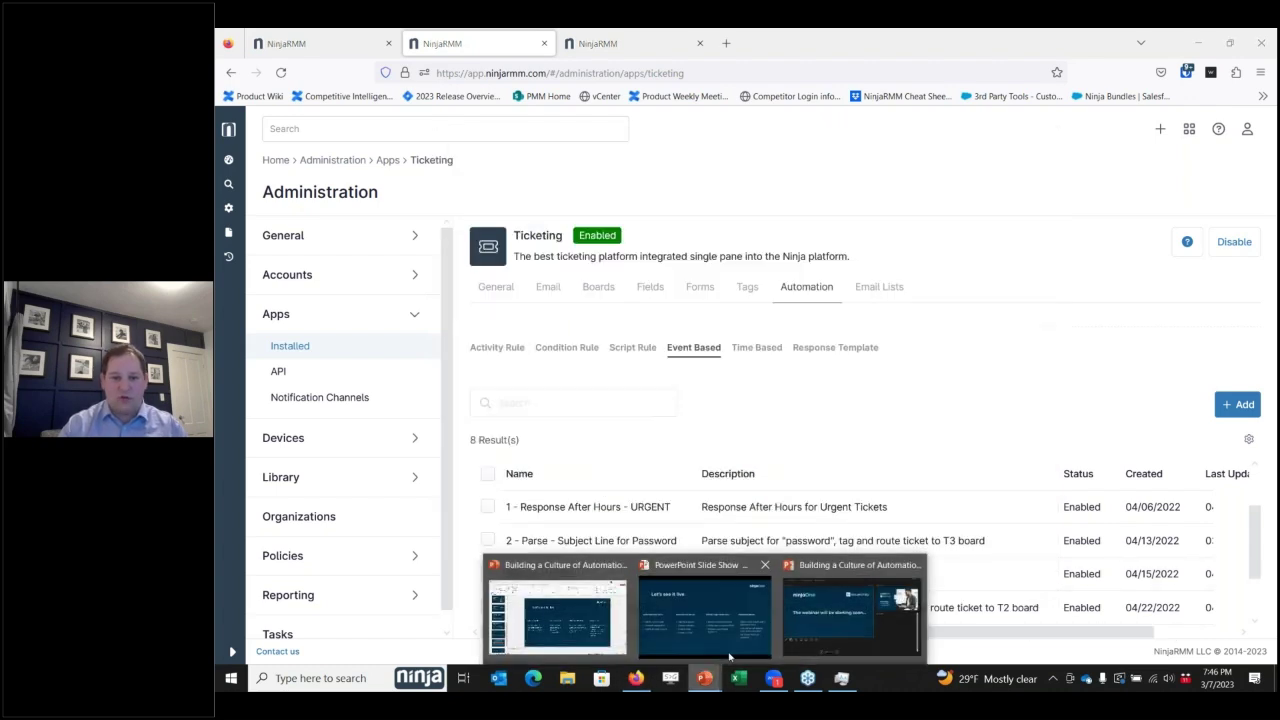